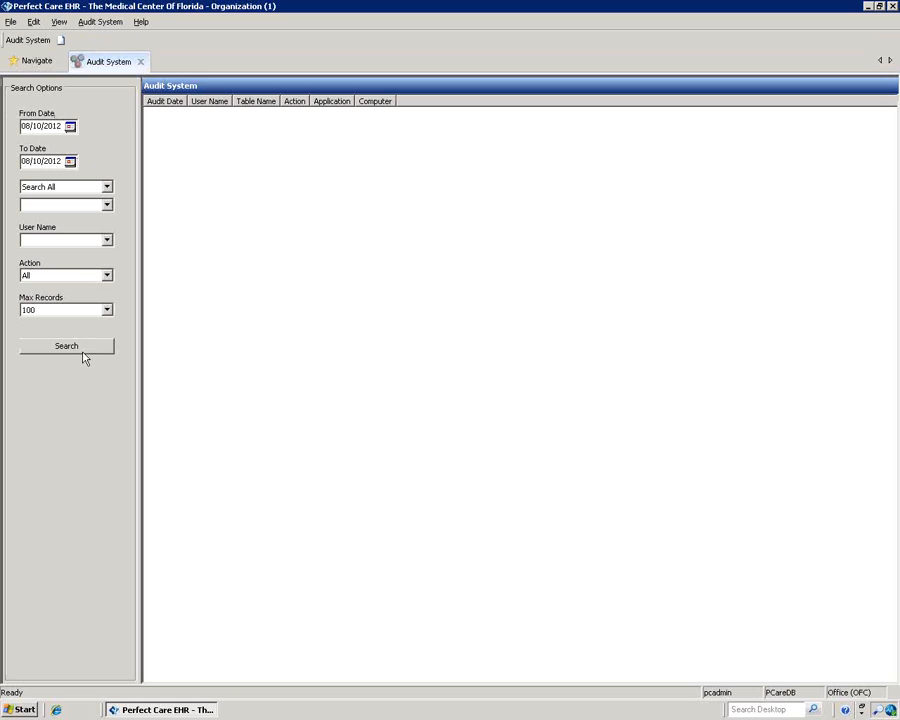
Step: Run an audit search, dismiss the no-records message, and filter the user name to ADMIN
click(84, 350)
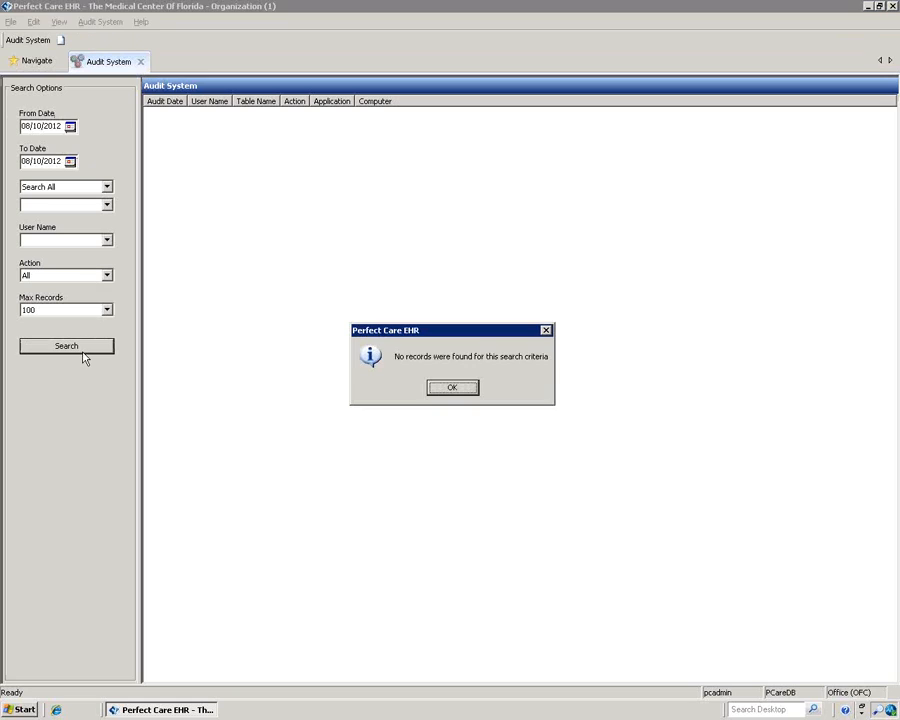
click(451, 389)
click(106, 187)
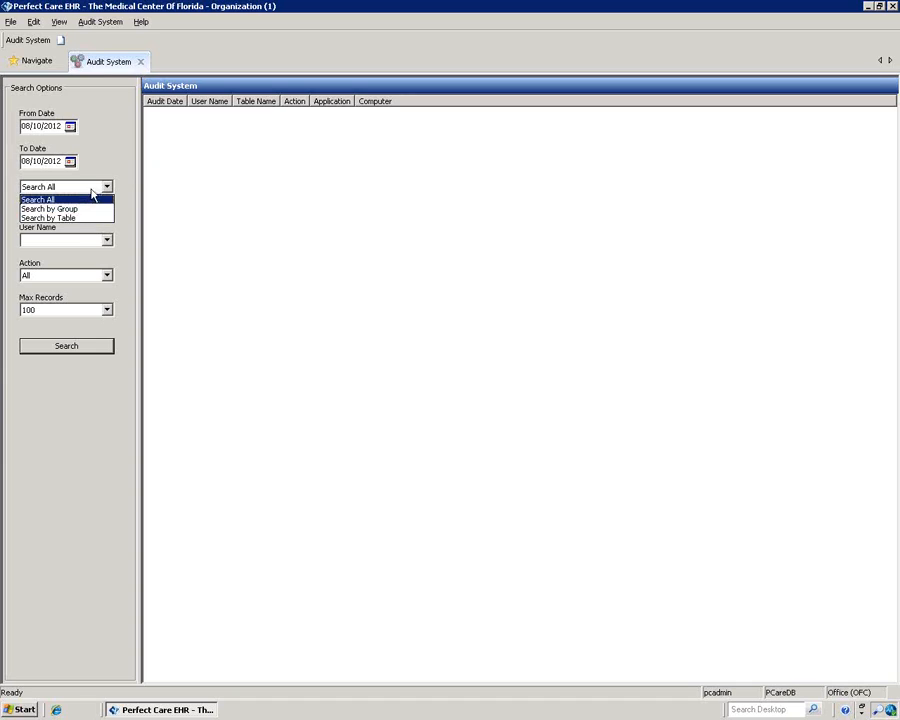
click(107, 240)
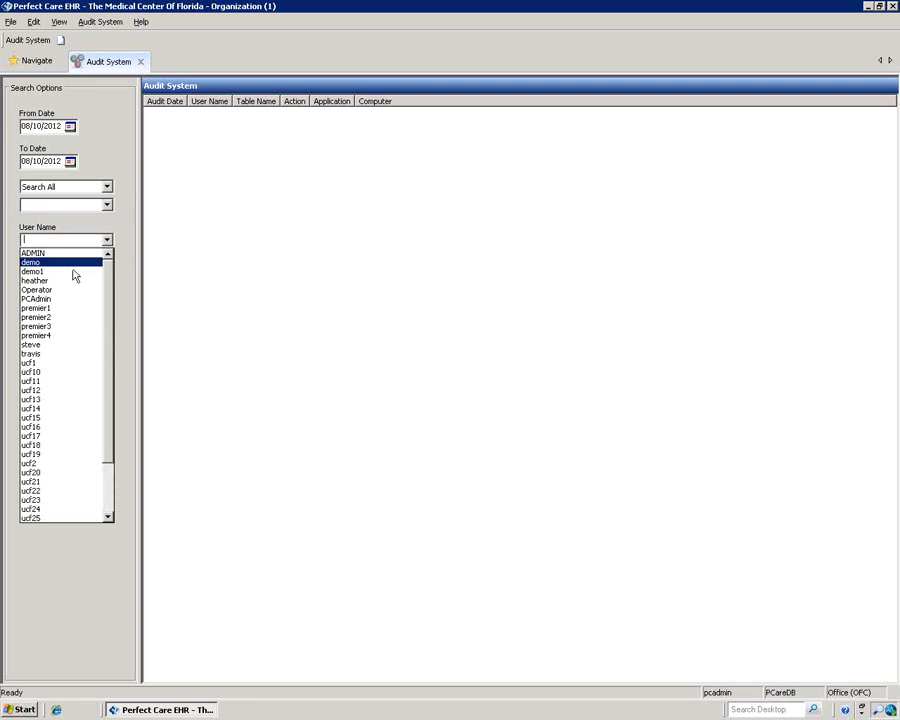
click(64, 254)
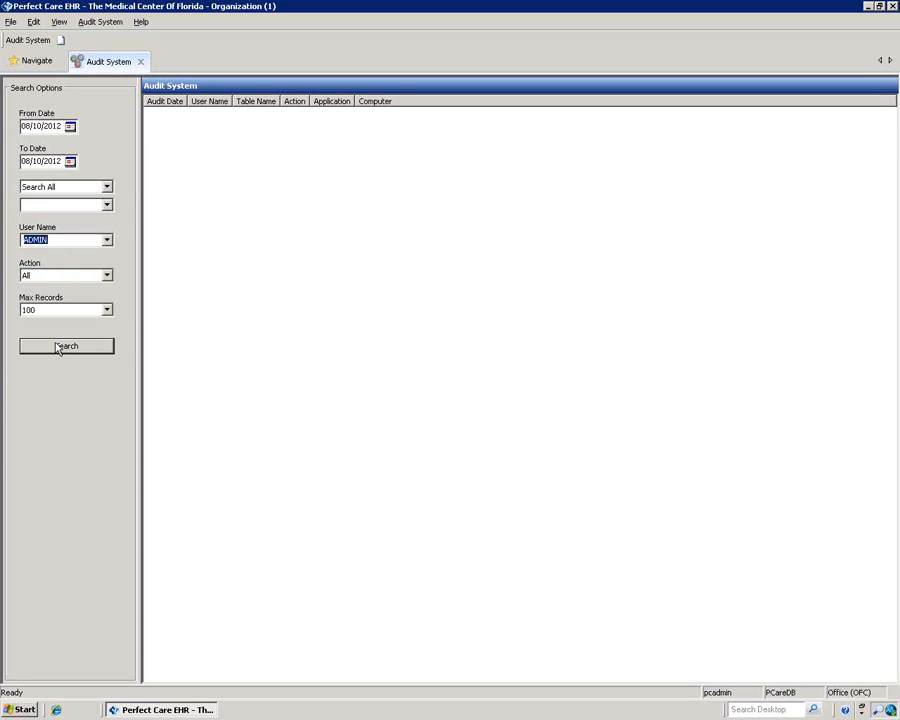
Step: Limit the ADMIN audit search to Delete actions, confirm no records, and close Audit System
click(107, 276)
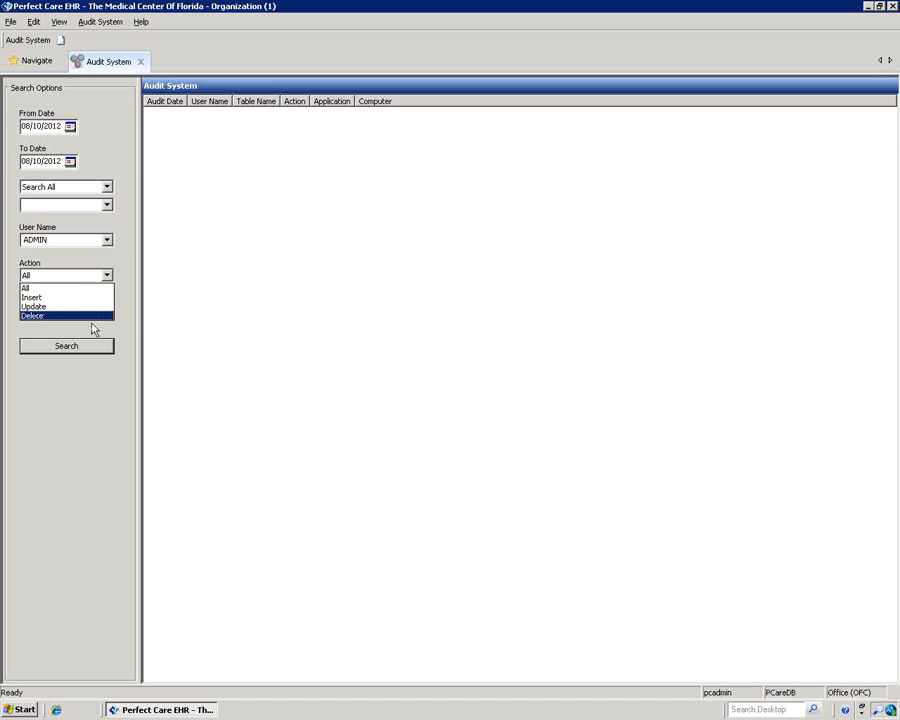
click(86, 315)
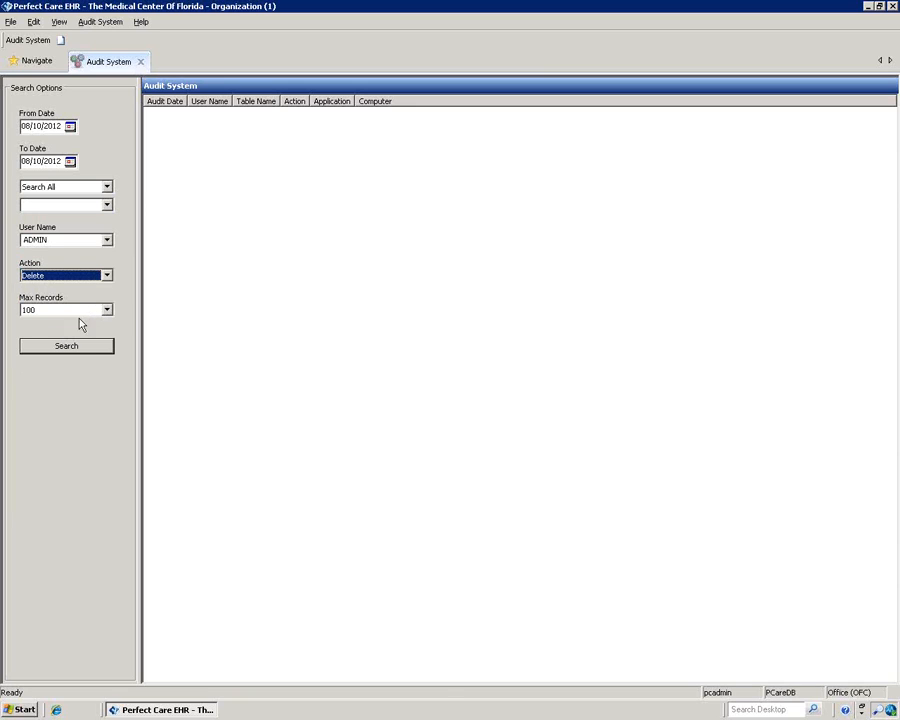
click(74, 349)
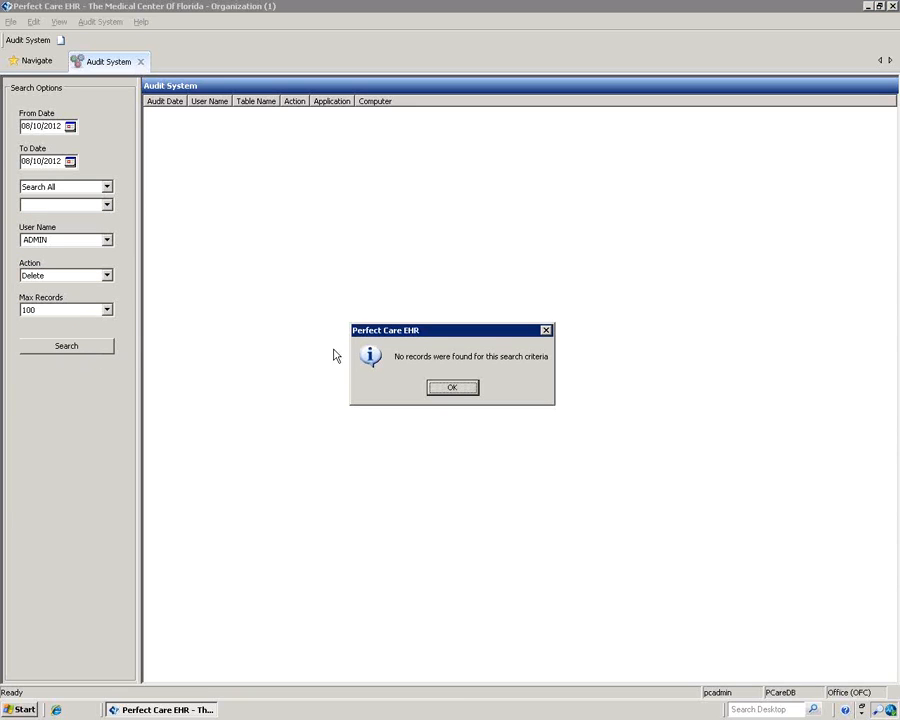
click(452, 385)
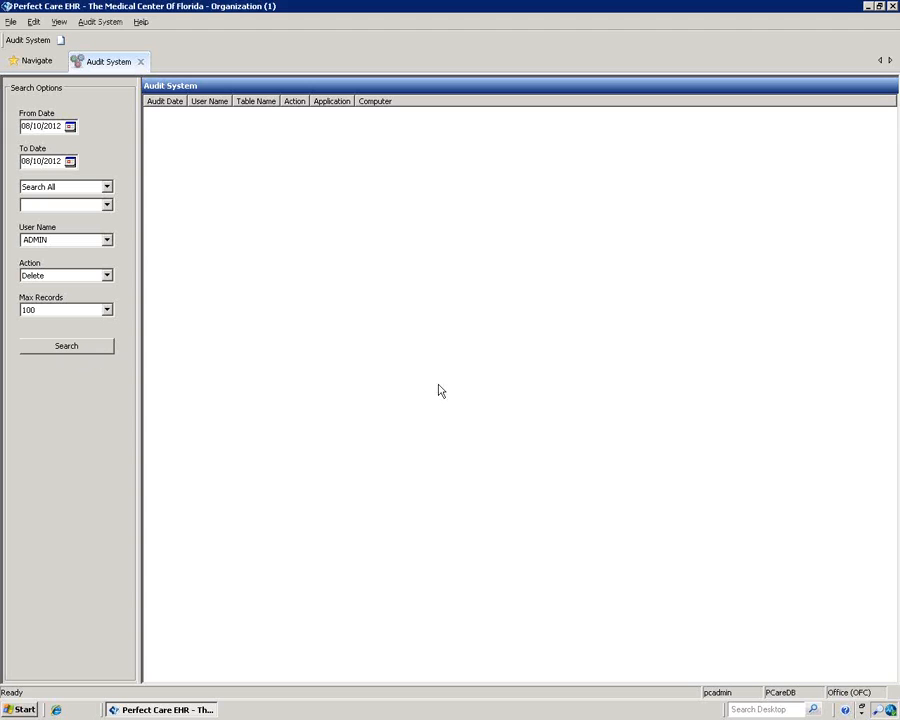
click(141, 61)
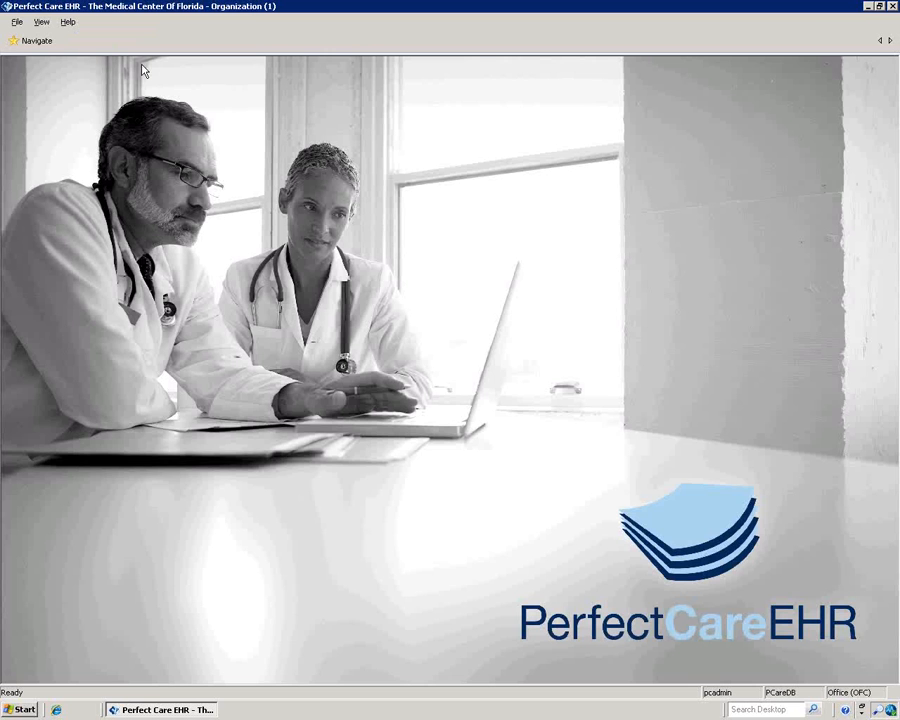
Step: Open Code Tables and review the Phone Type and Email Type codes
click(30, 41)
click(40, 121)
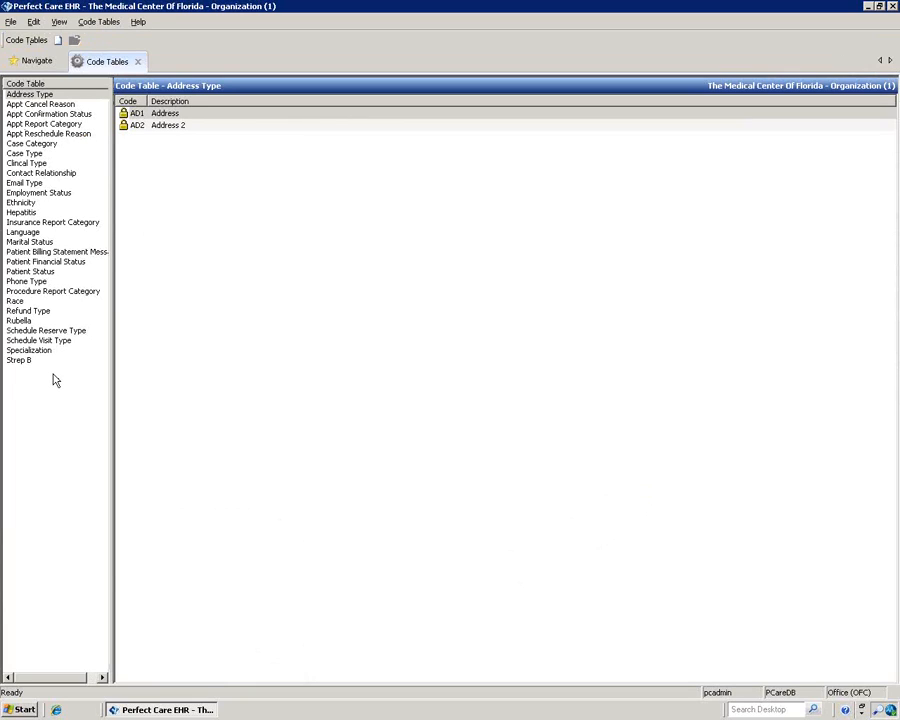
click(30, 283)
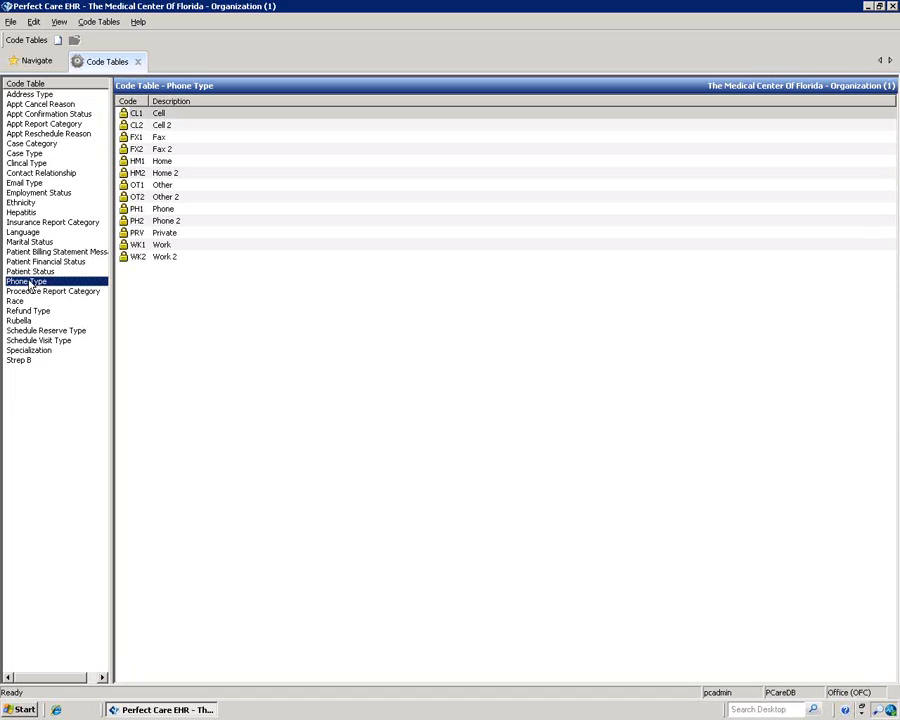
click(30, 183)
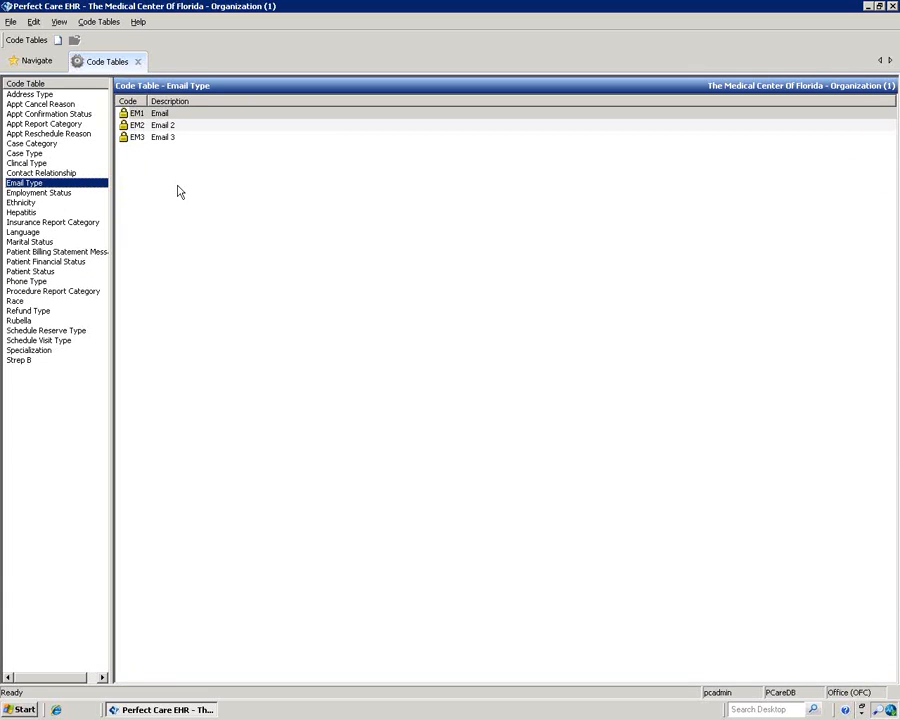
Step: Review Appt Cancel Reason, Appt Reschedule Reason and Ethnicity codes, selecting Hispanic or Latino
click(50, 106)
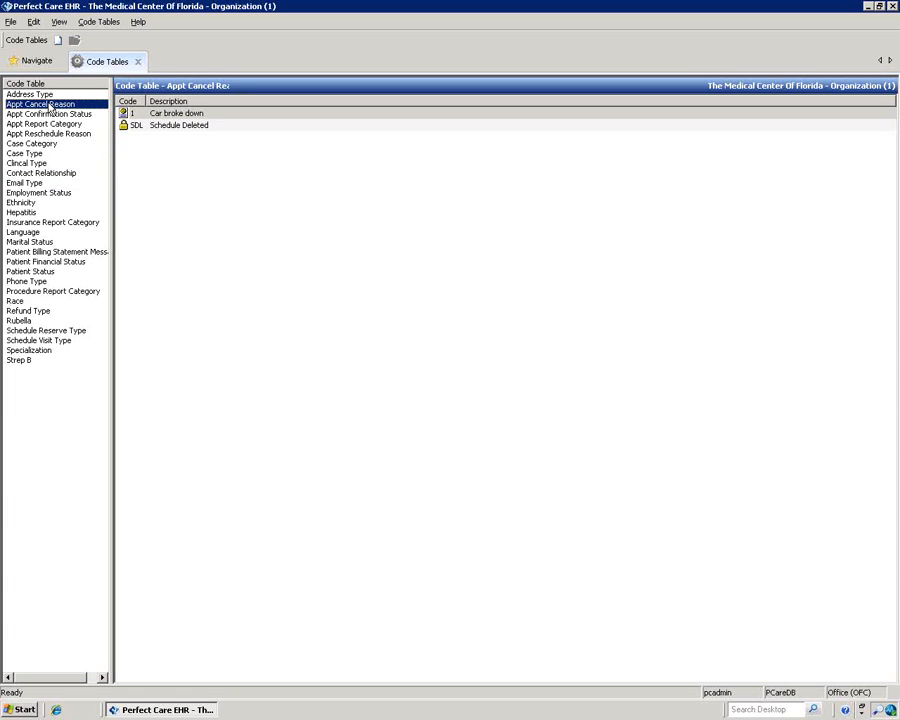
click(45, 134)
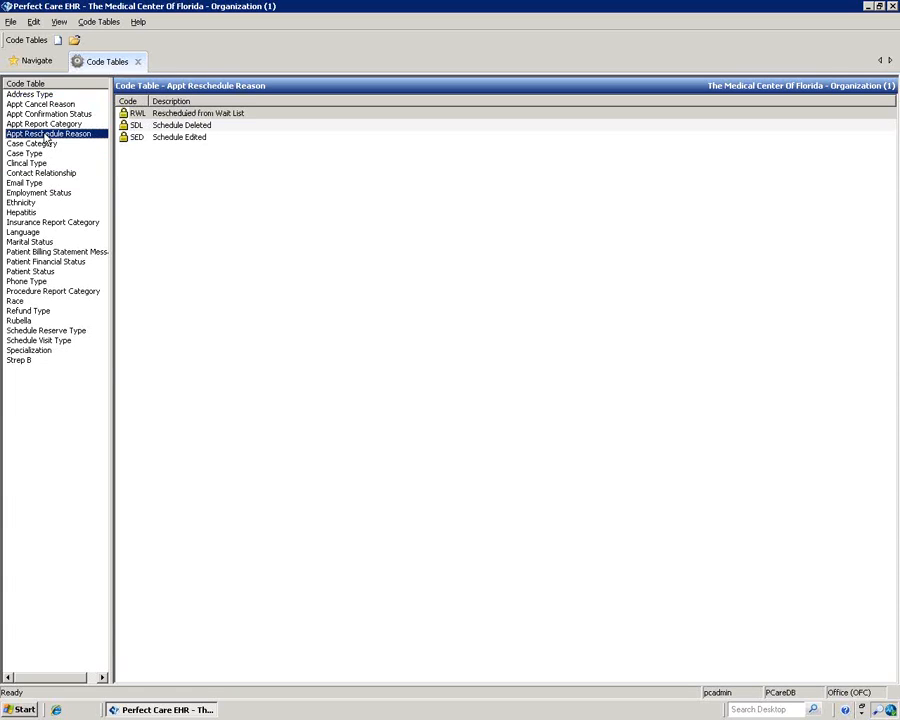
click(33, 204)
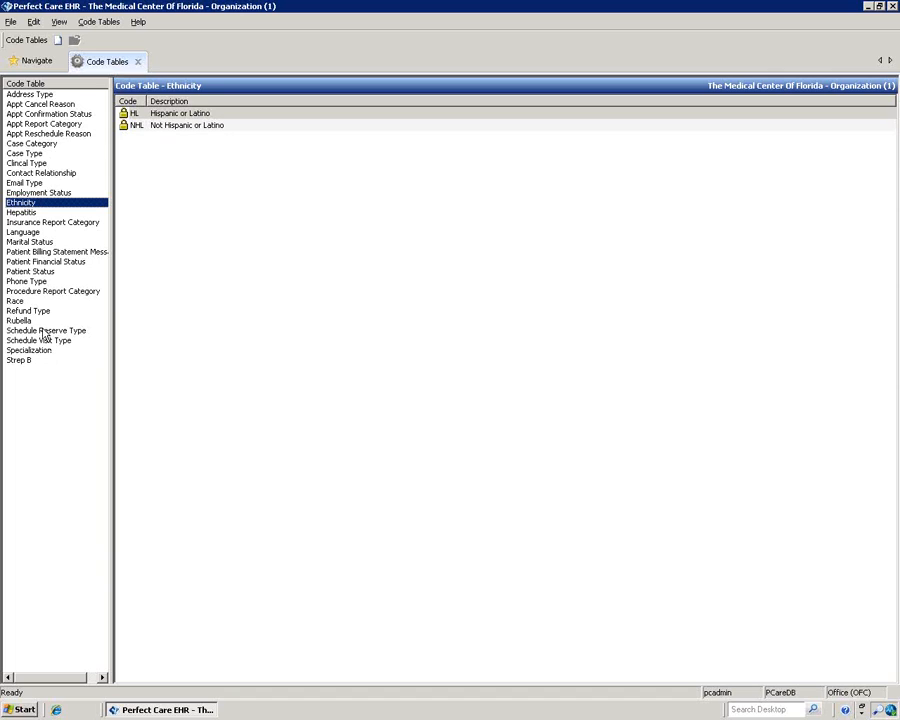
click(171, 163)
right_click(173, 165)
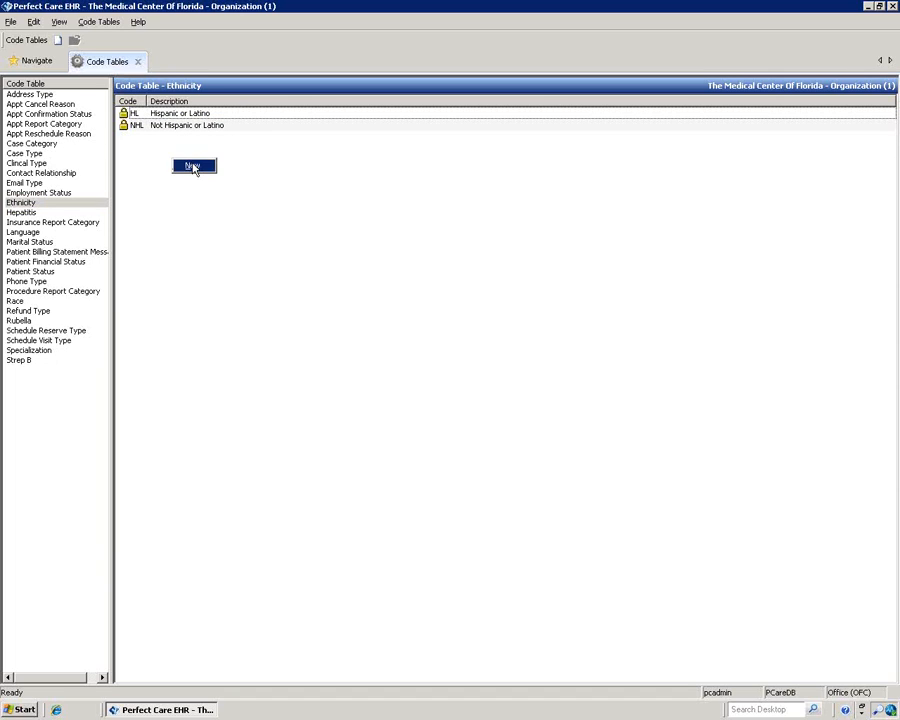
Step: Start a new Ethnicity code, close it without adding, and select Not Hispanic or Latino
click(192, 165)
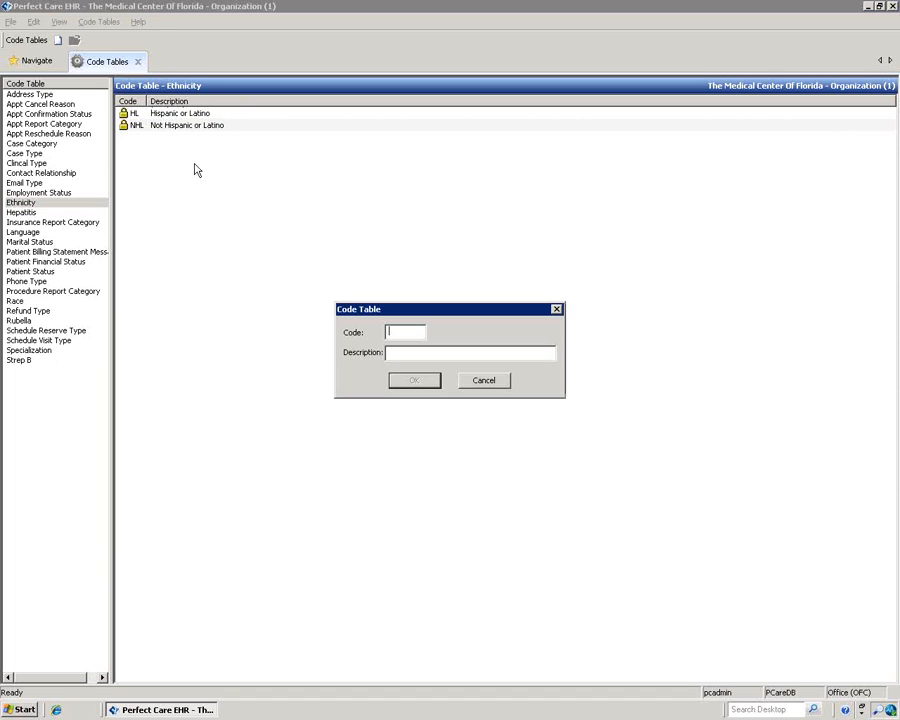
click(556, 309)
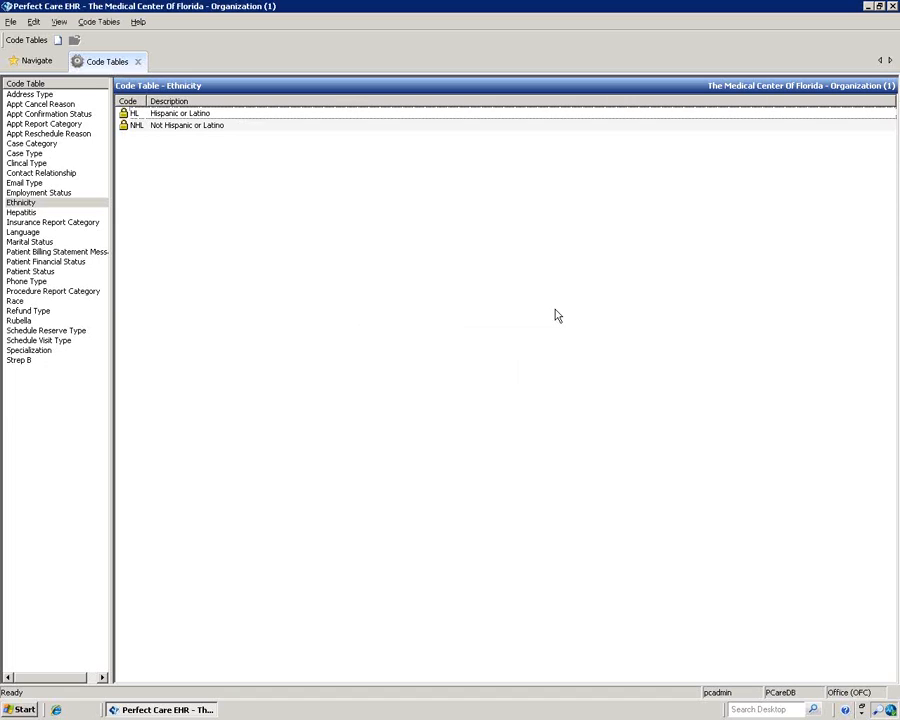
click(185, 128)
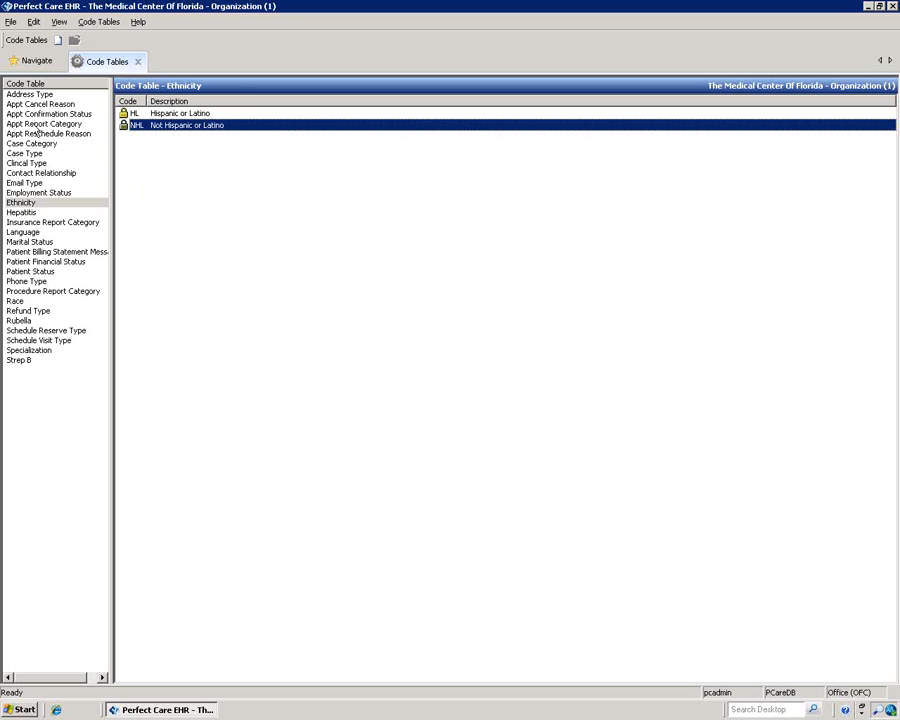
Step: Open the 'Car broke down' cancel reason, close it unchanged, then close Code Tables
click(40, 106)
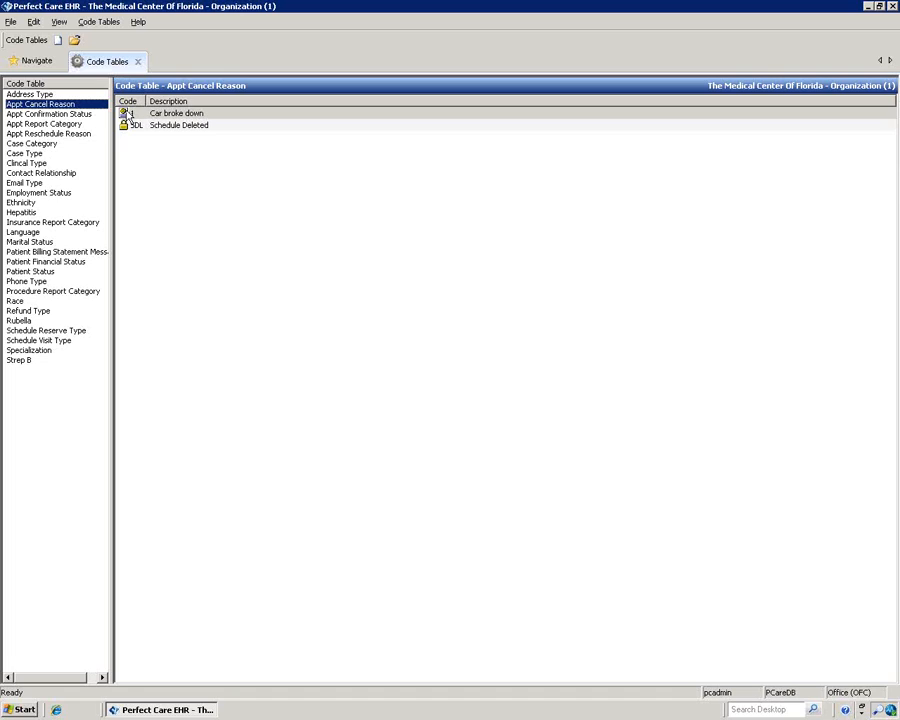
click(177, 115)
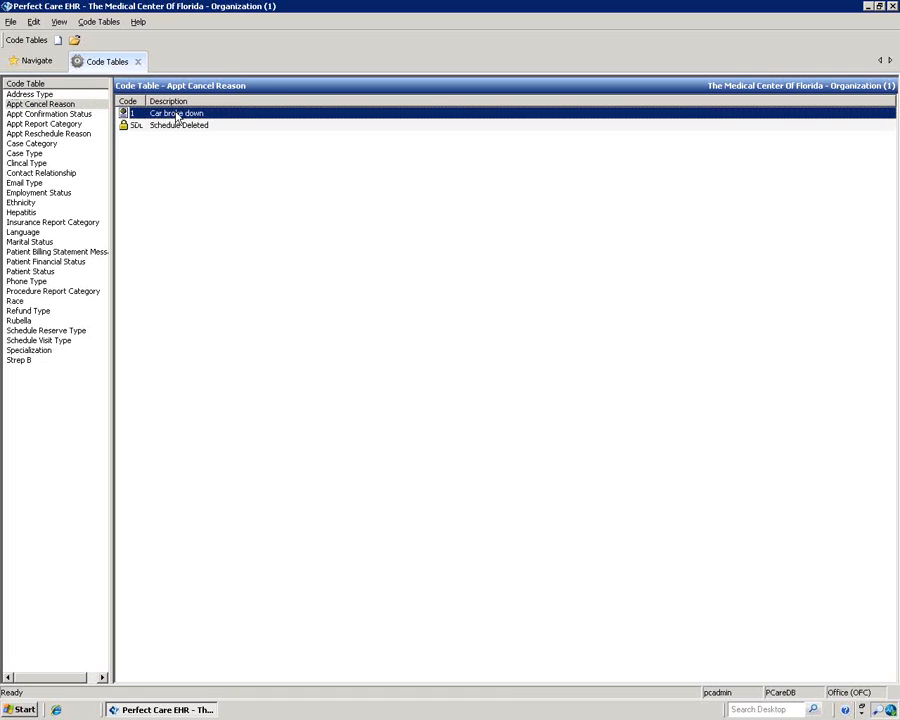
double_click(177, 117)
click(477, 382)
click(138, 61)
click(42, 40)
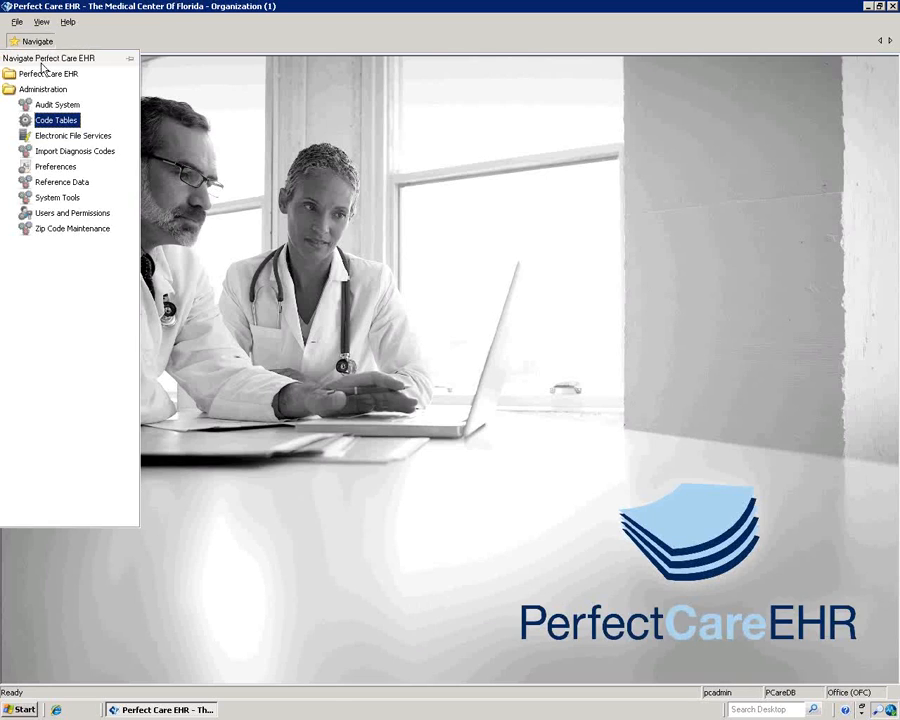
Step: Start associating an insurance with AvMed Health Plans, cancel, and close Electronic File Services
click(58, 137)
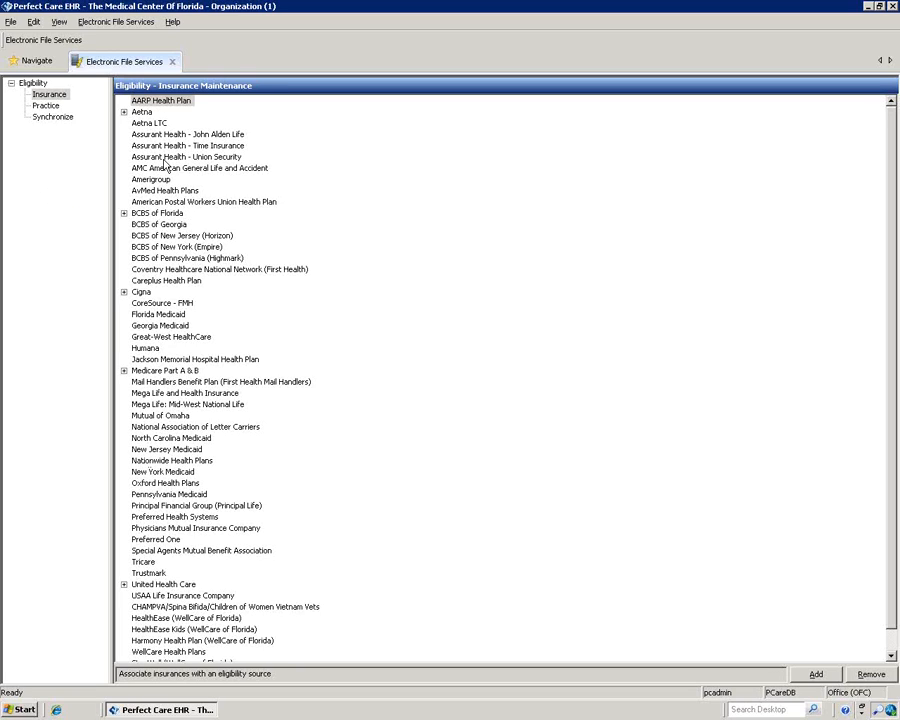
click(165, 191)
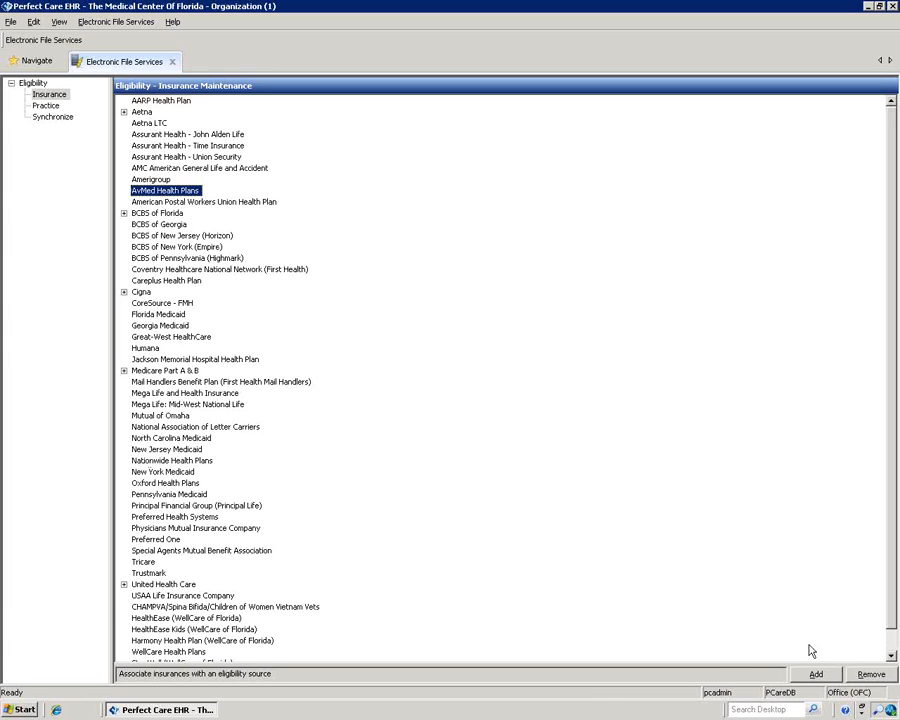
click(816, 674)
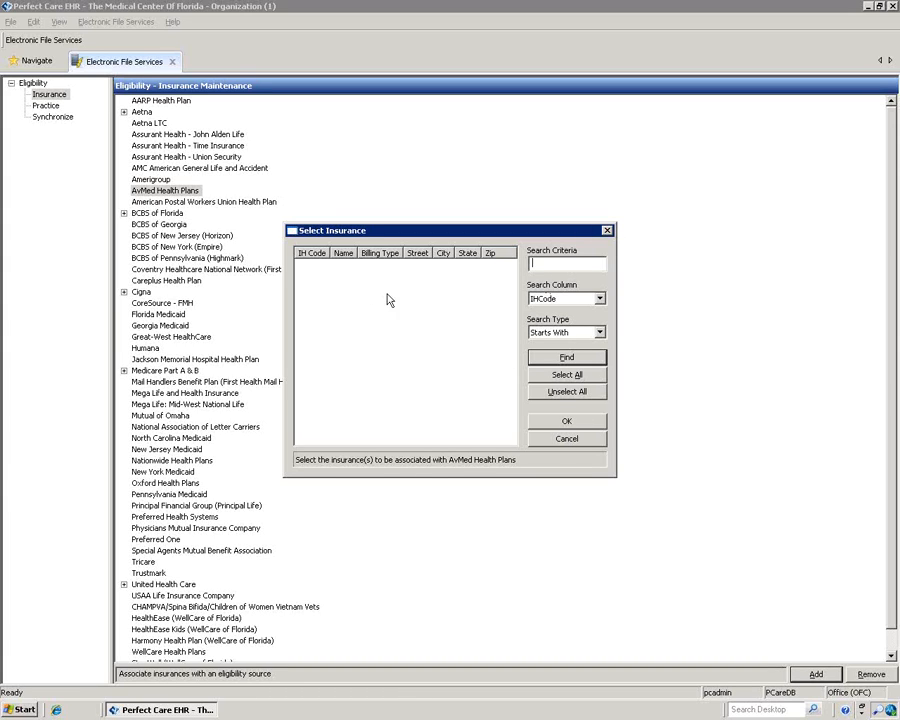
click(571, 441)
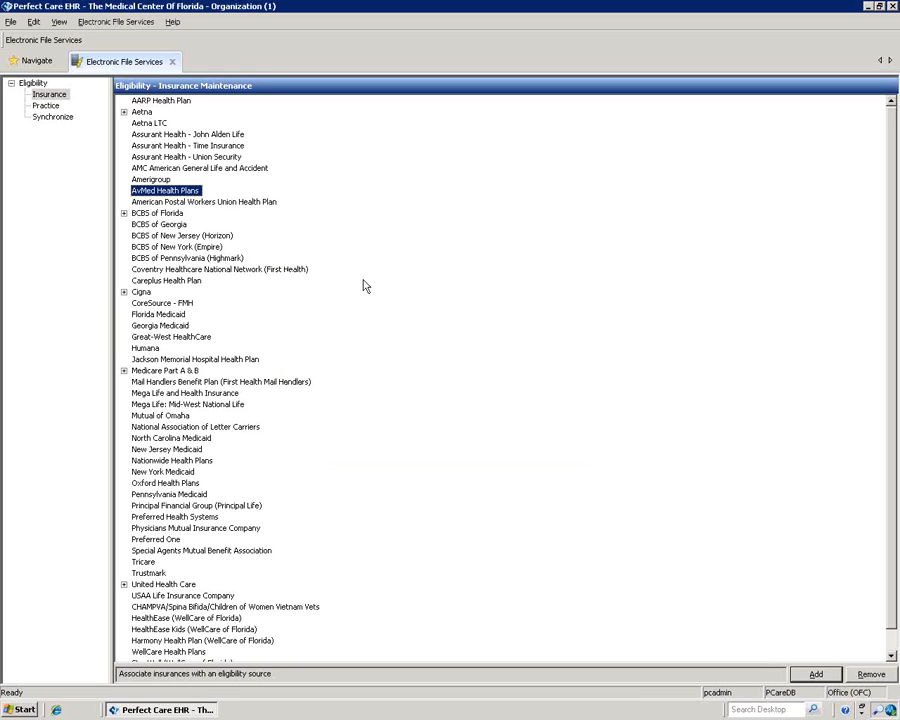
click(173, 62)
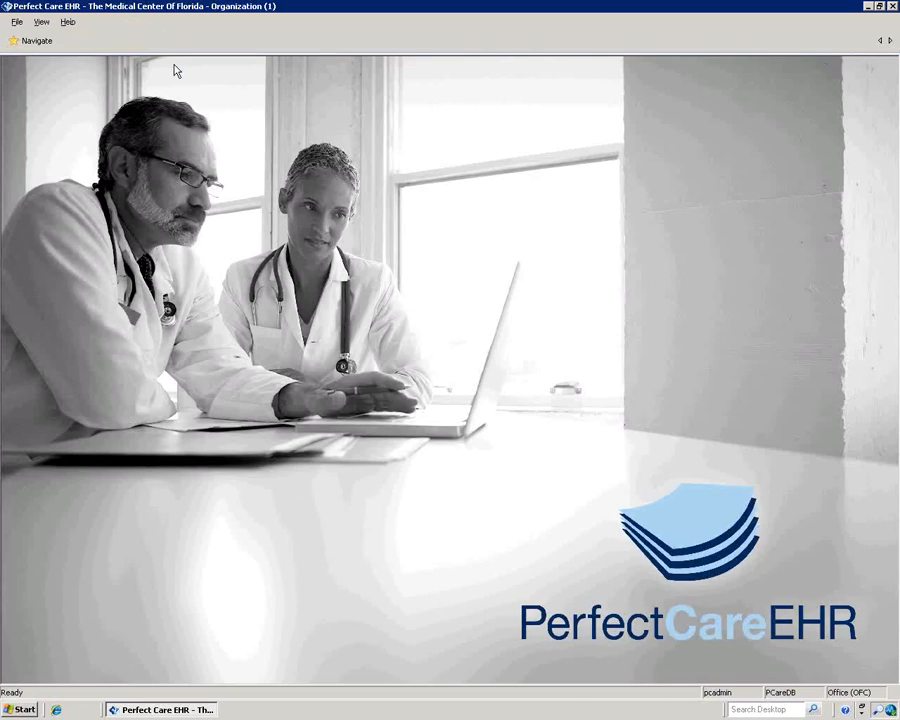
Step: Open Preferences and switch between the Melbourne Office (MEL) and Office (OFC) locations
click(30, 40)
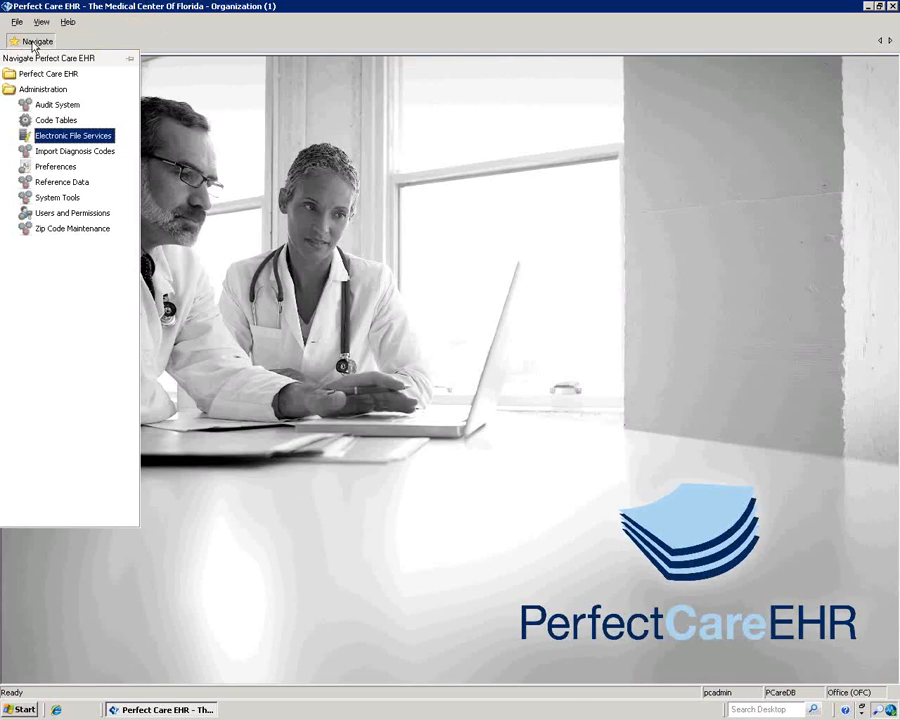
click(60, 167)
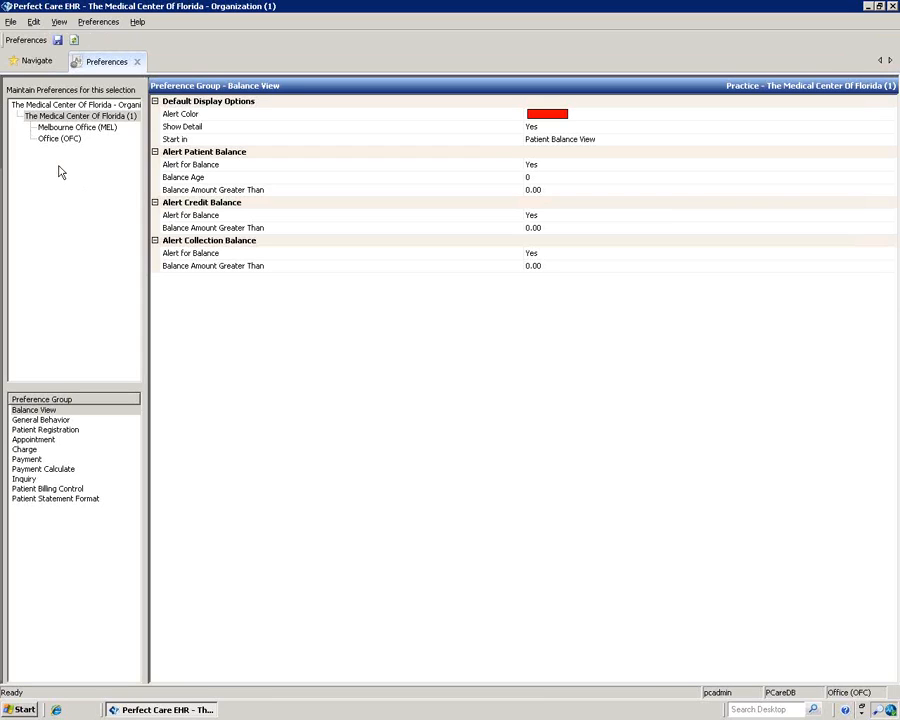
click(98, 129)
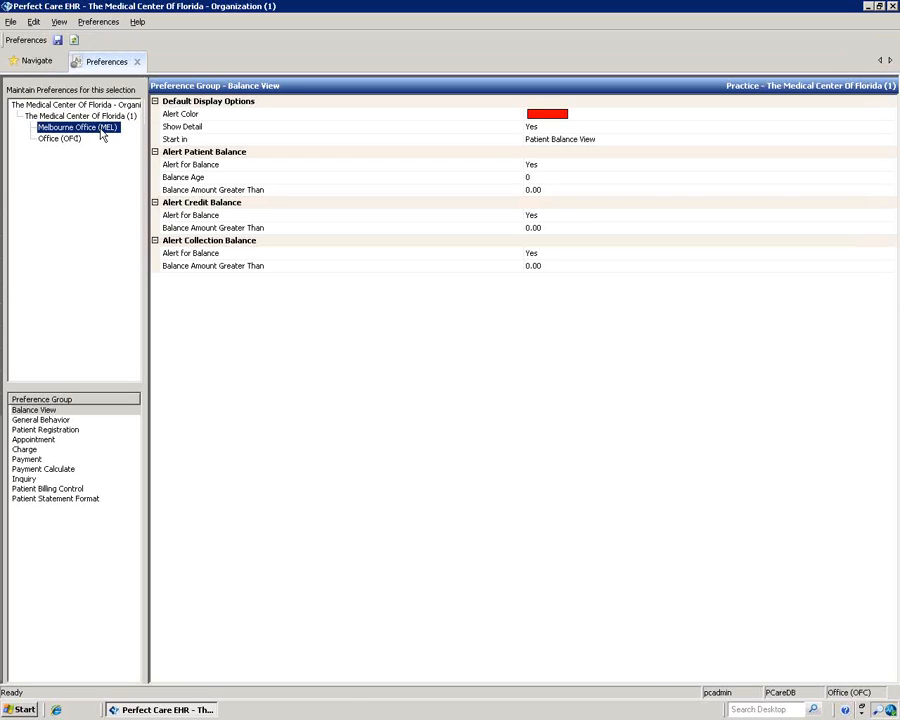
click(60, 139)
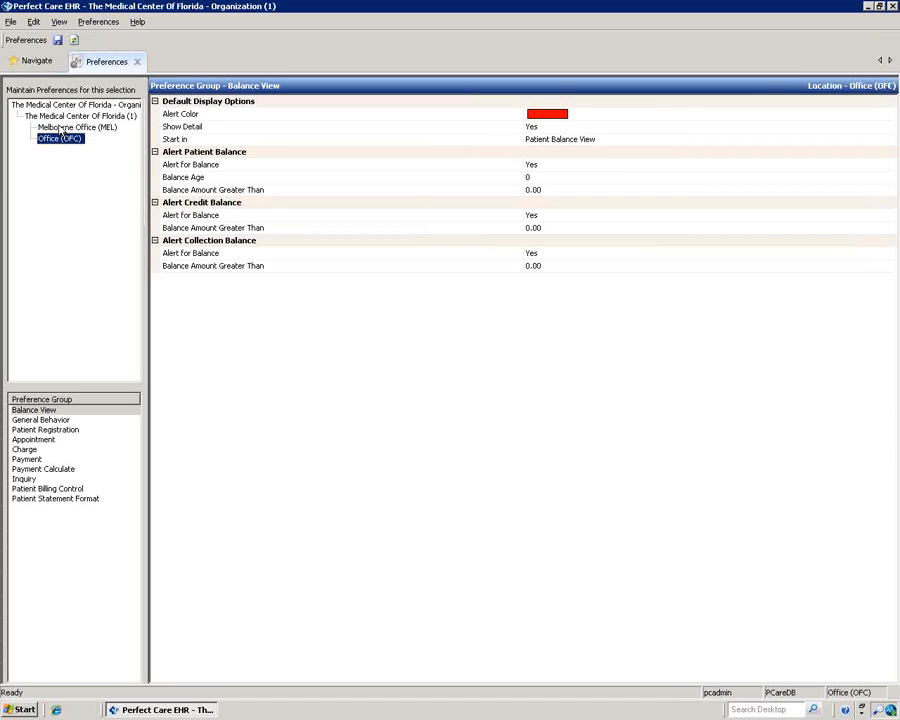
click(61, 128)
click(61, 139)
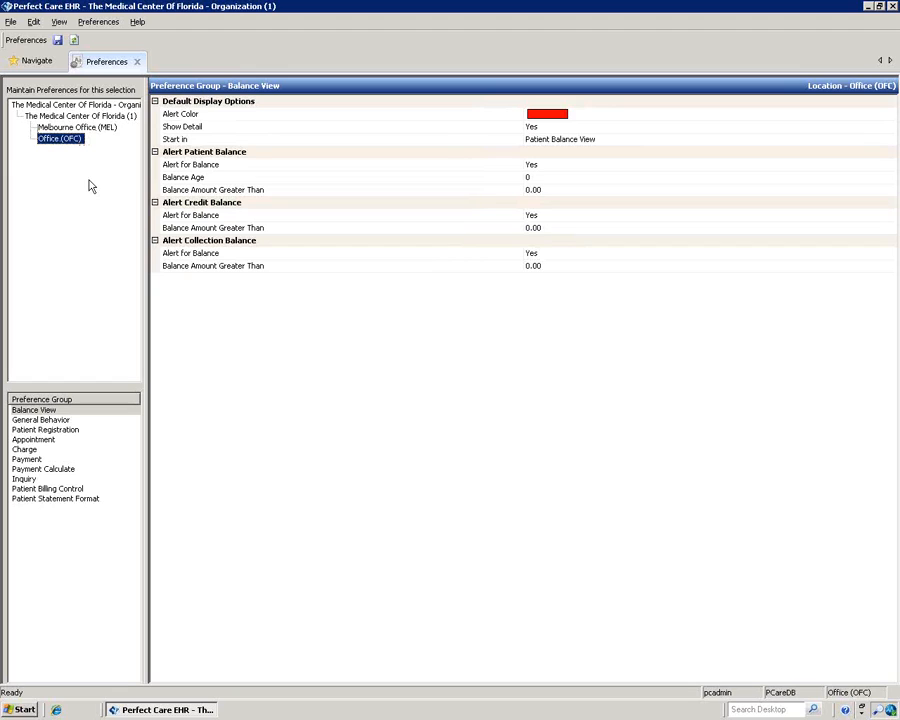
Step: Browse OFC preference groups through Patient Billing Control and select the Billing Fee setting
click(47, 421)
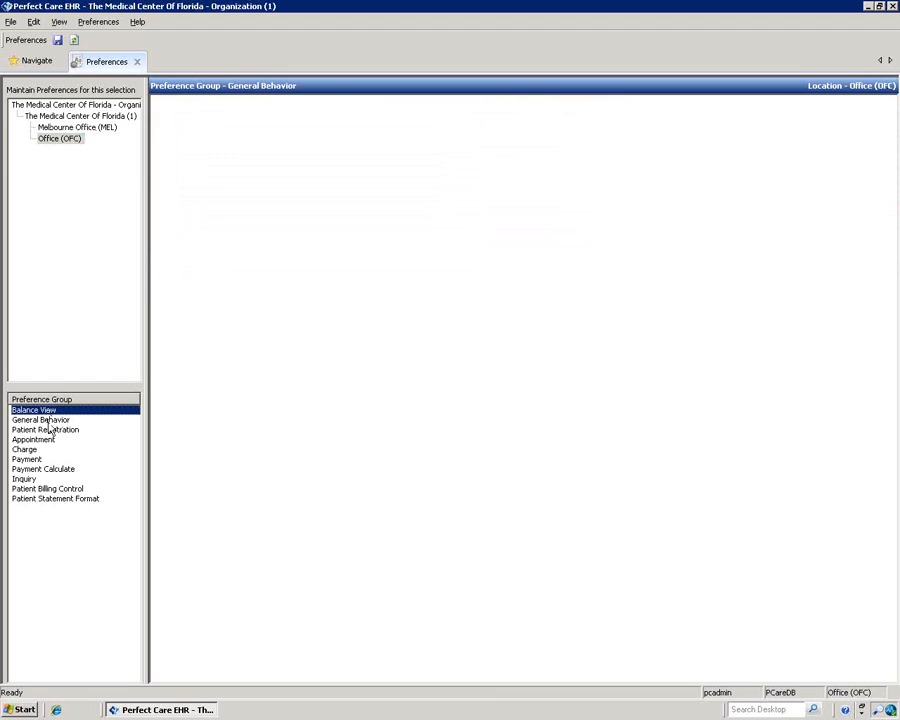
click(48, 430)
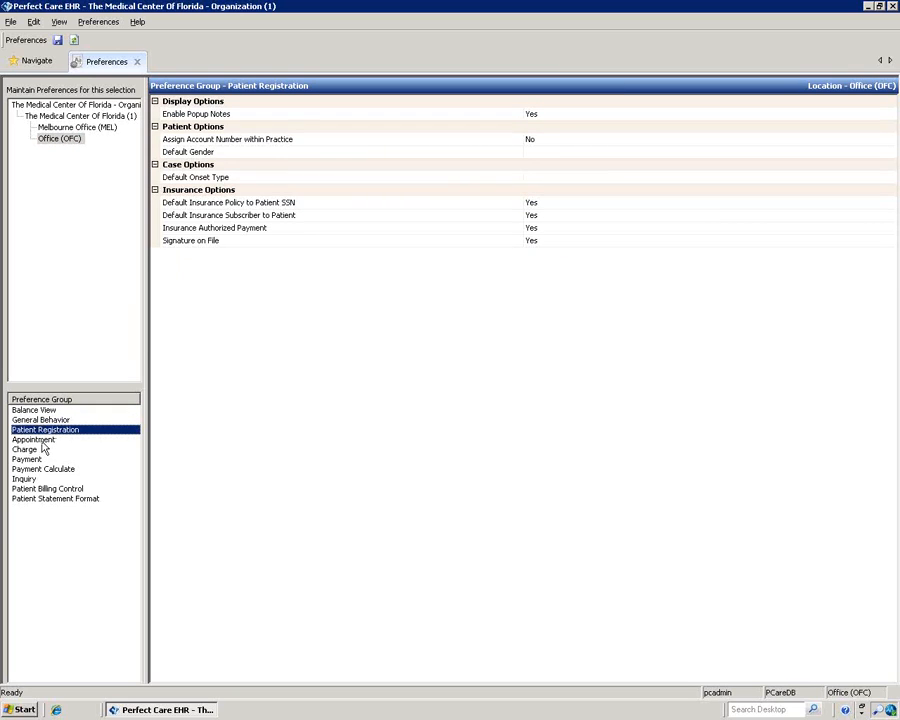
click(44, 441)
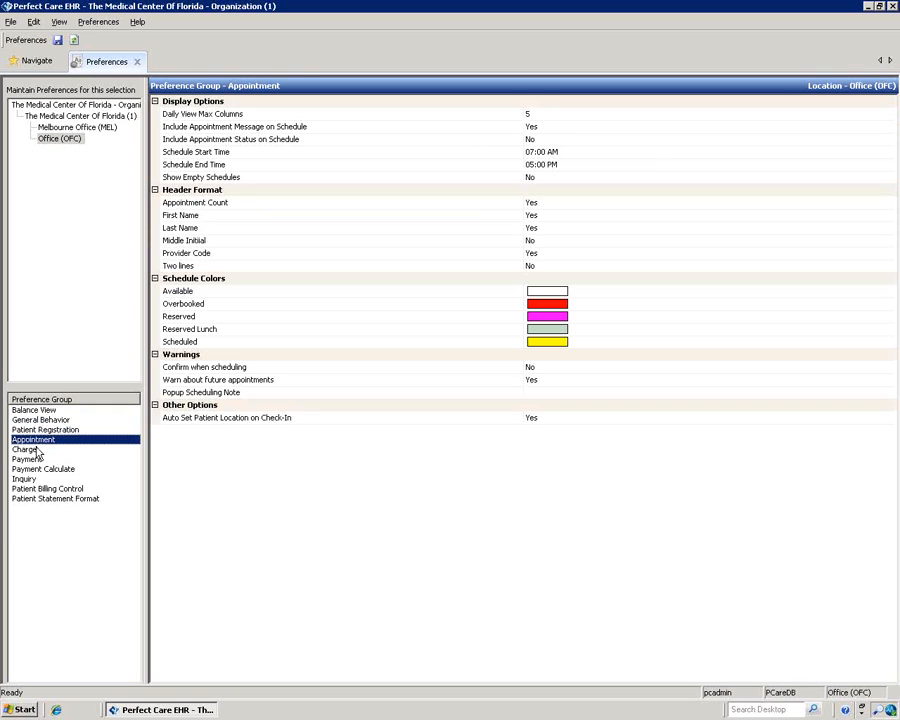
click(37, 451)
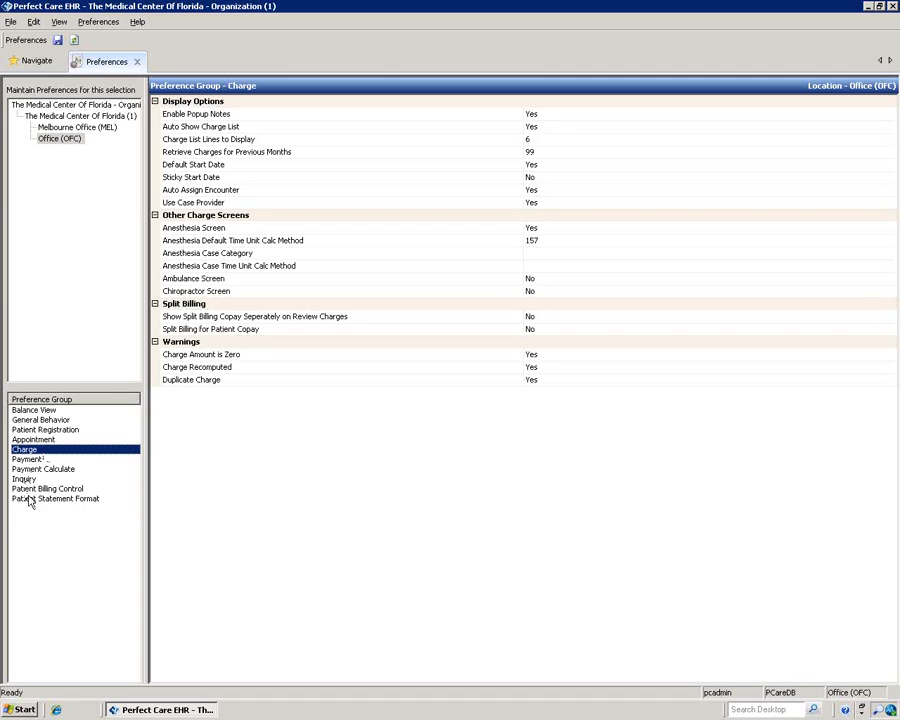
click(60, 489)
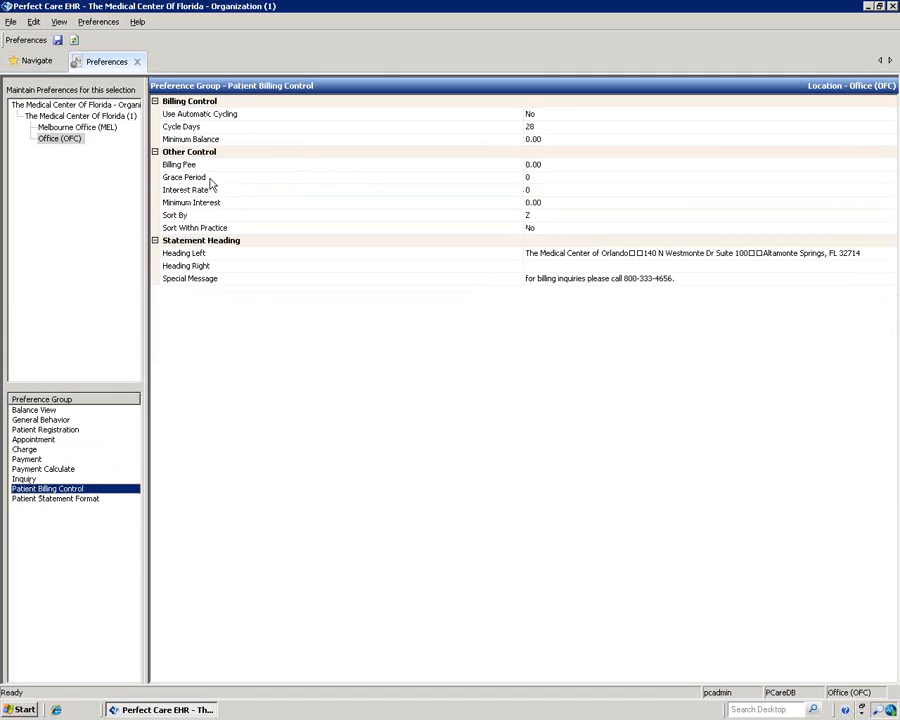
click(507, 169)
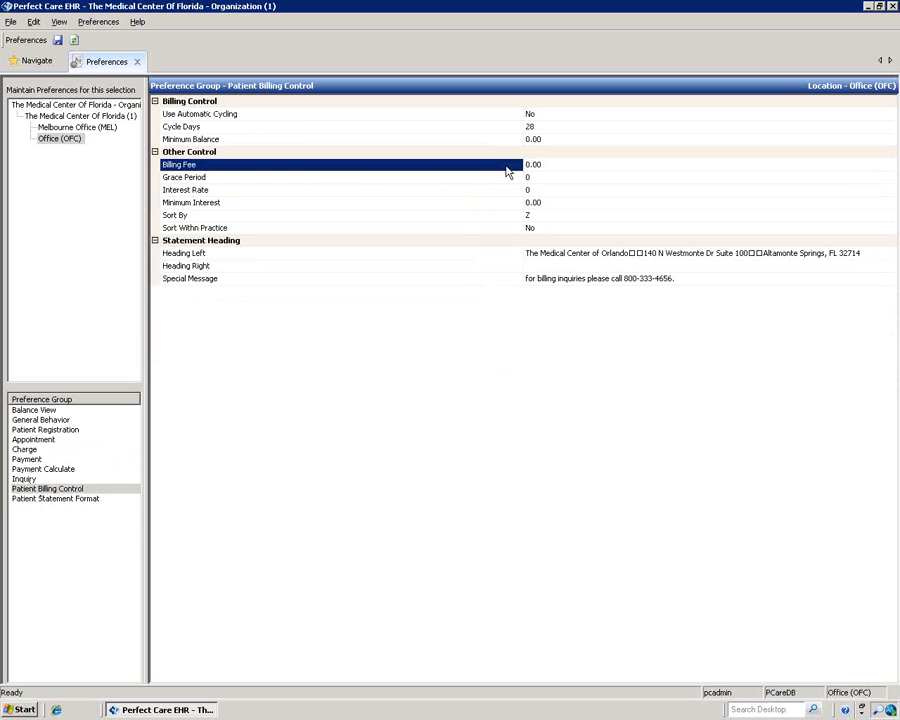
Step: Set the OFC Billing Fee to 7.50 and the Grace Period to 60
click(540, 166)
double_click(562, 163)
text(7.50)
click(544, 177)
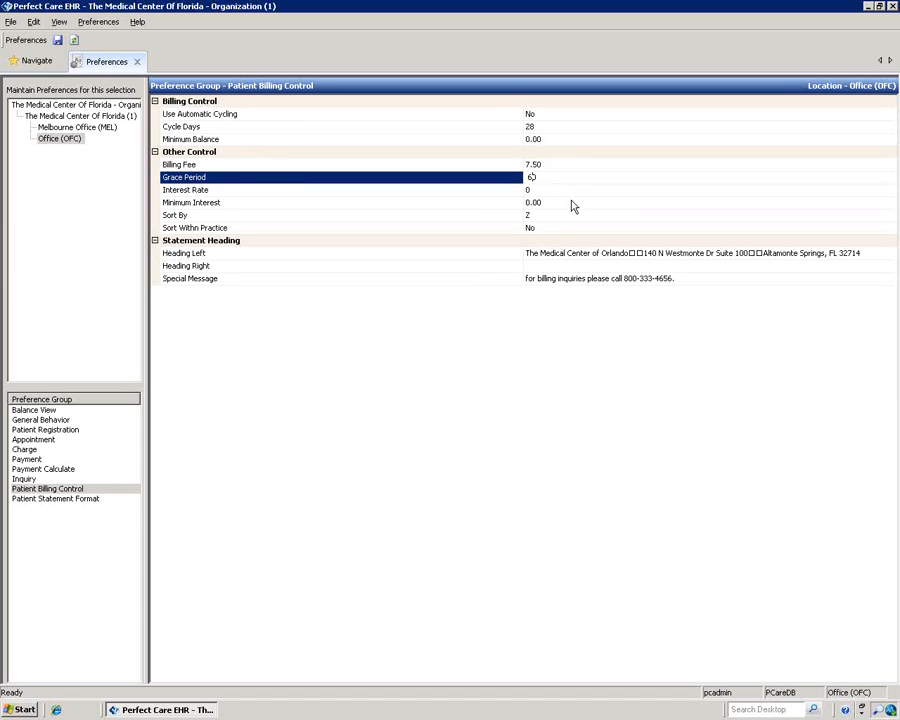
key(Return)
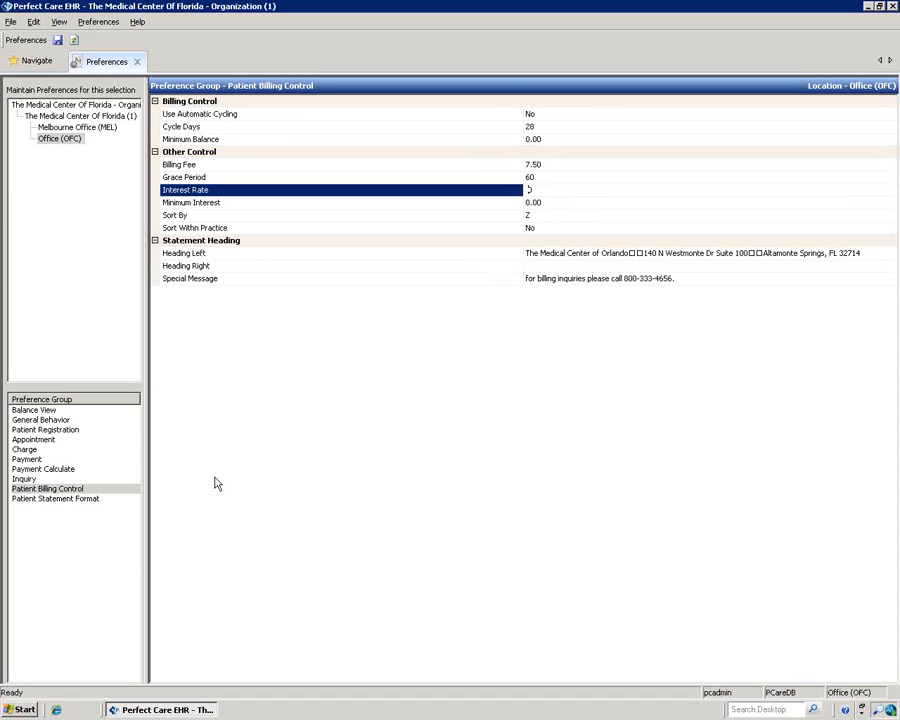
click(138, 62)
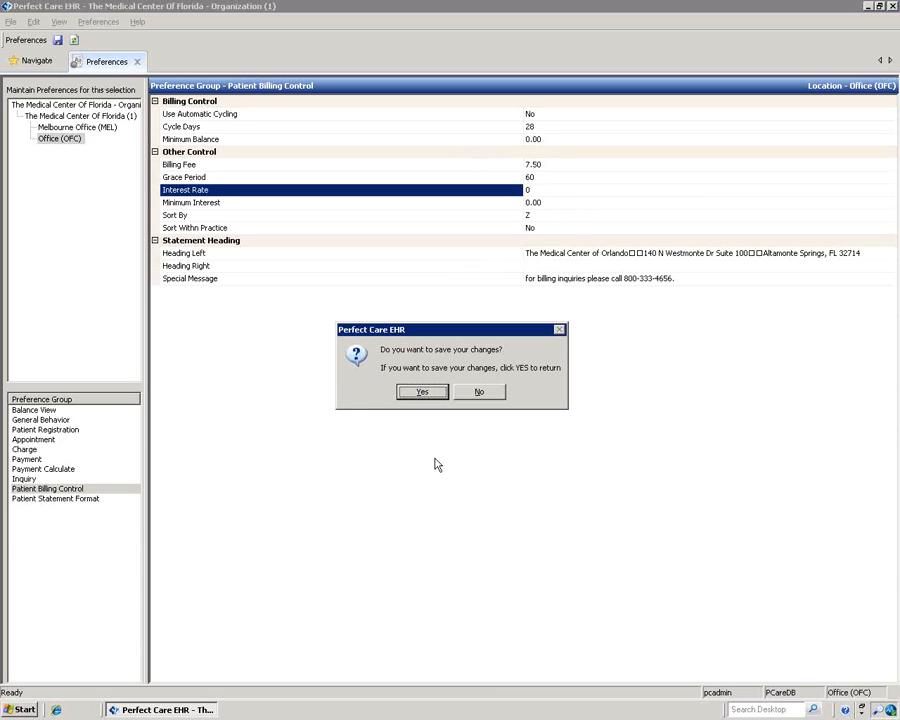
Step: Confirm saving the billing control changes, save from the toolbar, and close Preferences
click(420, 394)
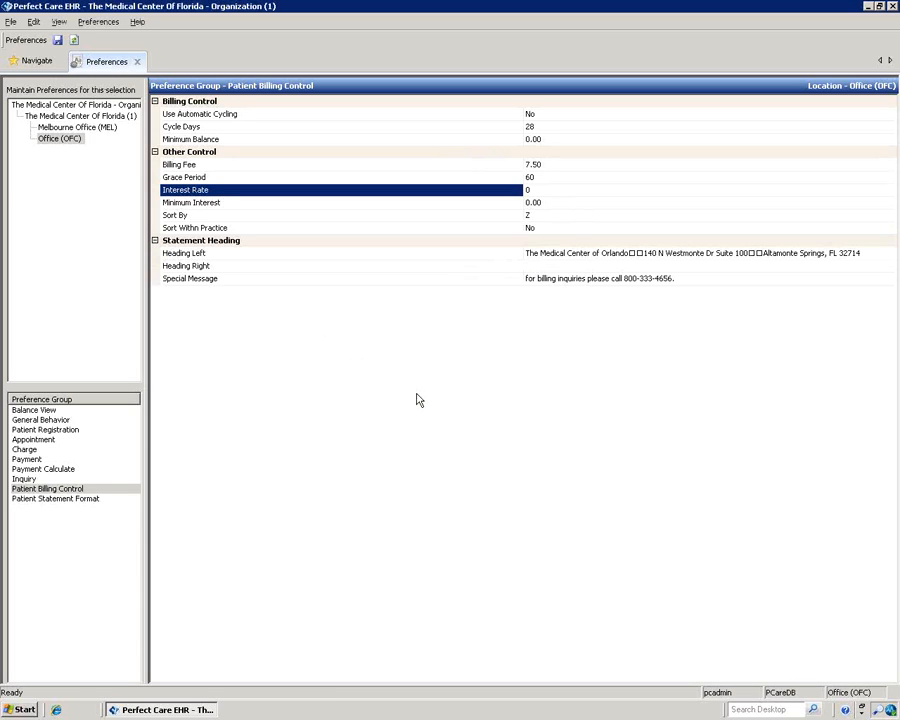
click(57, 41)
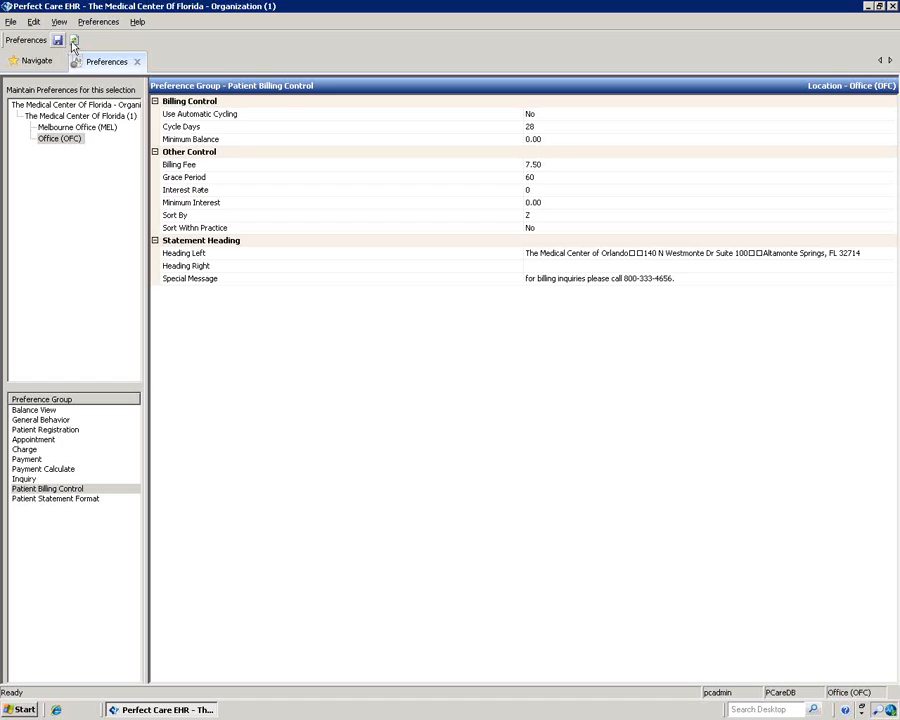
click(137, 61)
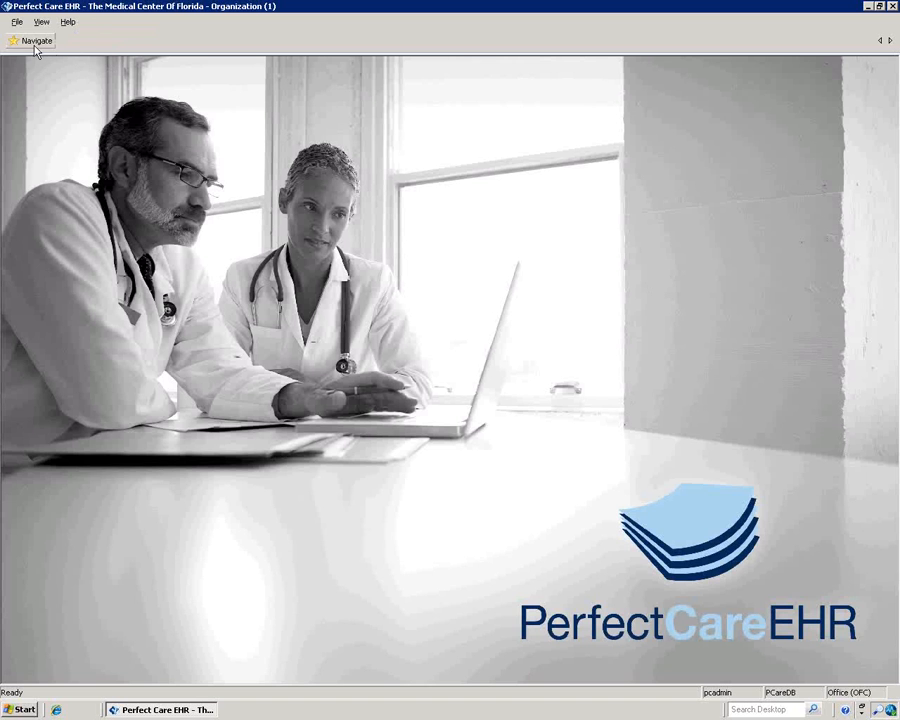
mouse_move(33, 47)
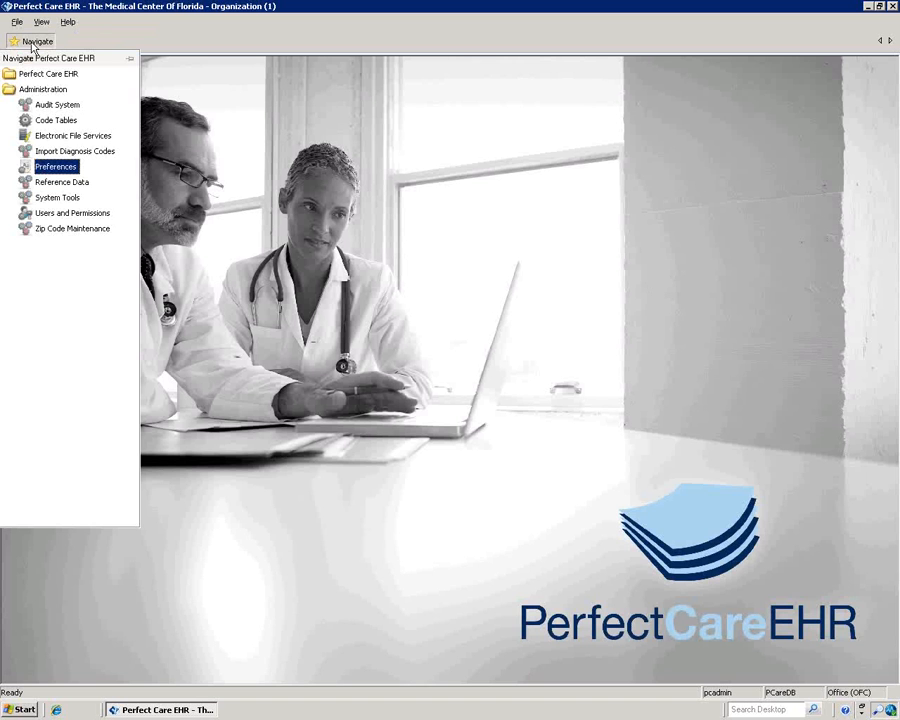
click(54, 183)
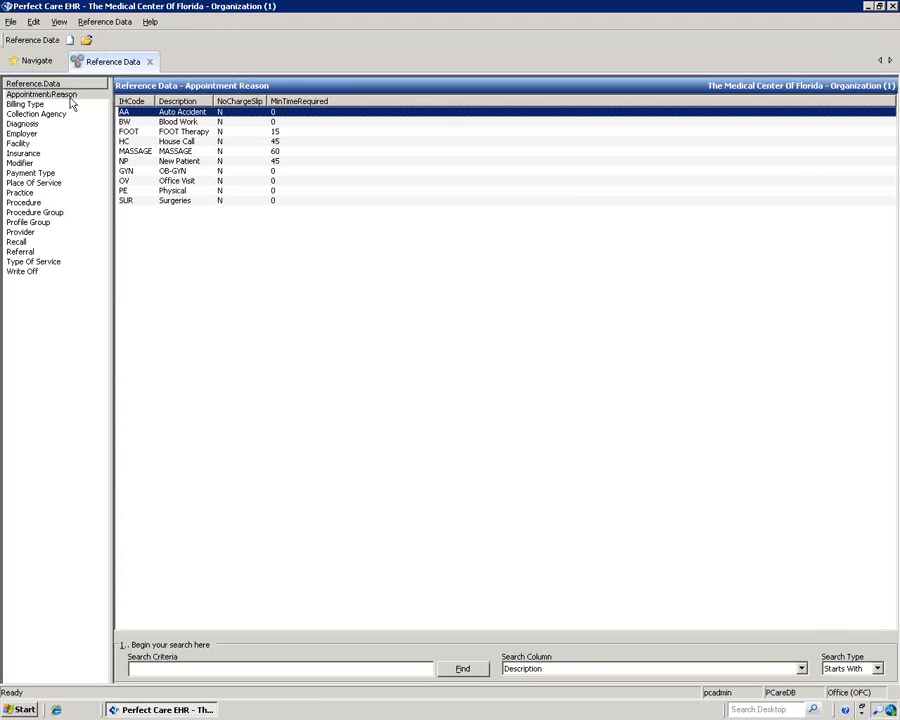
click(38, 105)
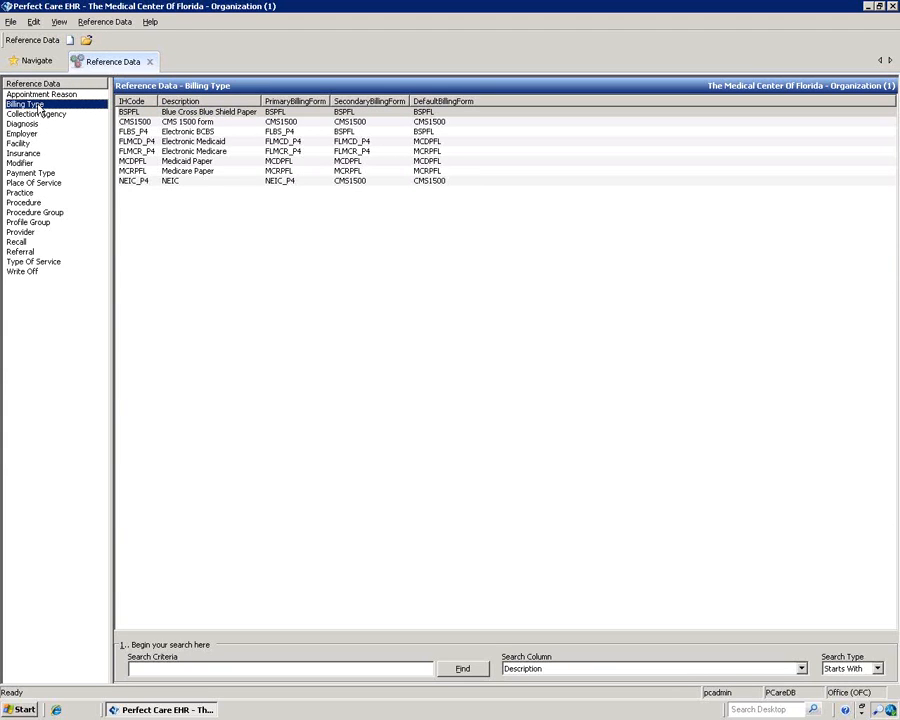
click(36, 114)
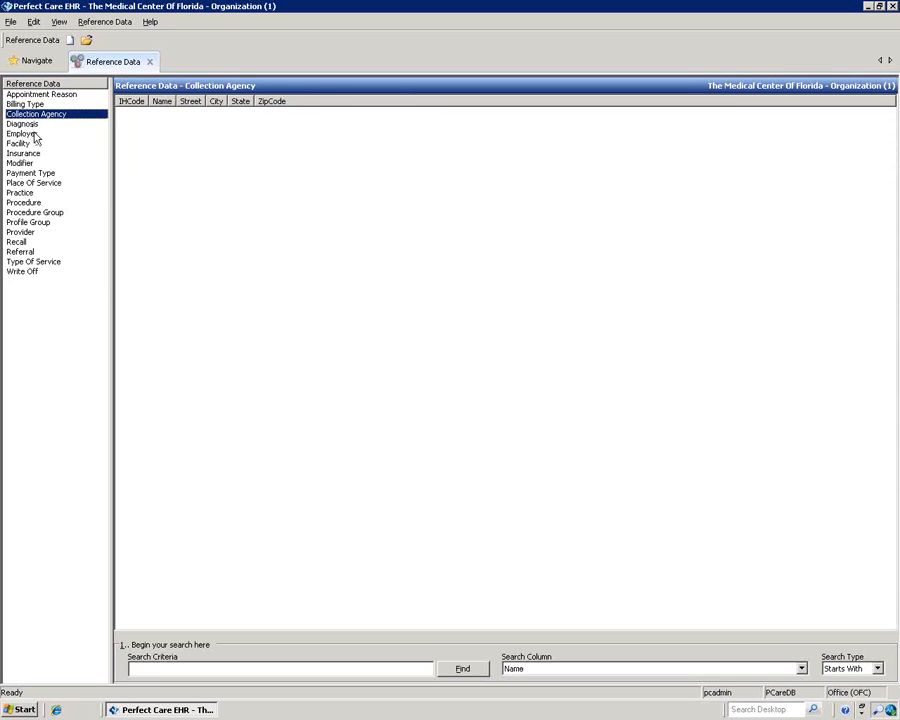
click(64, 202)
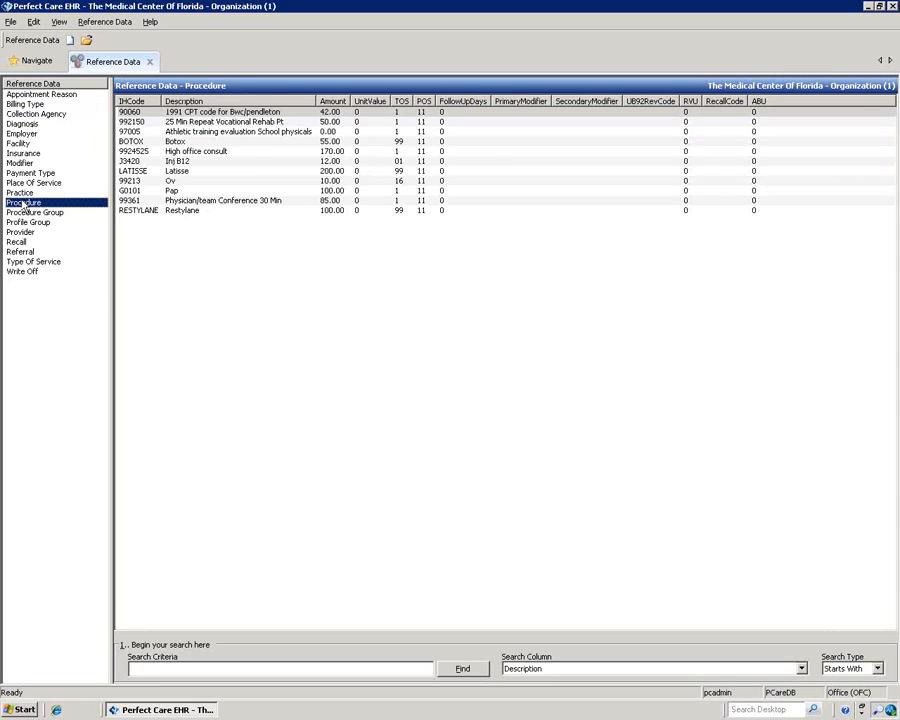
click(18, 241)
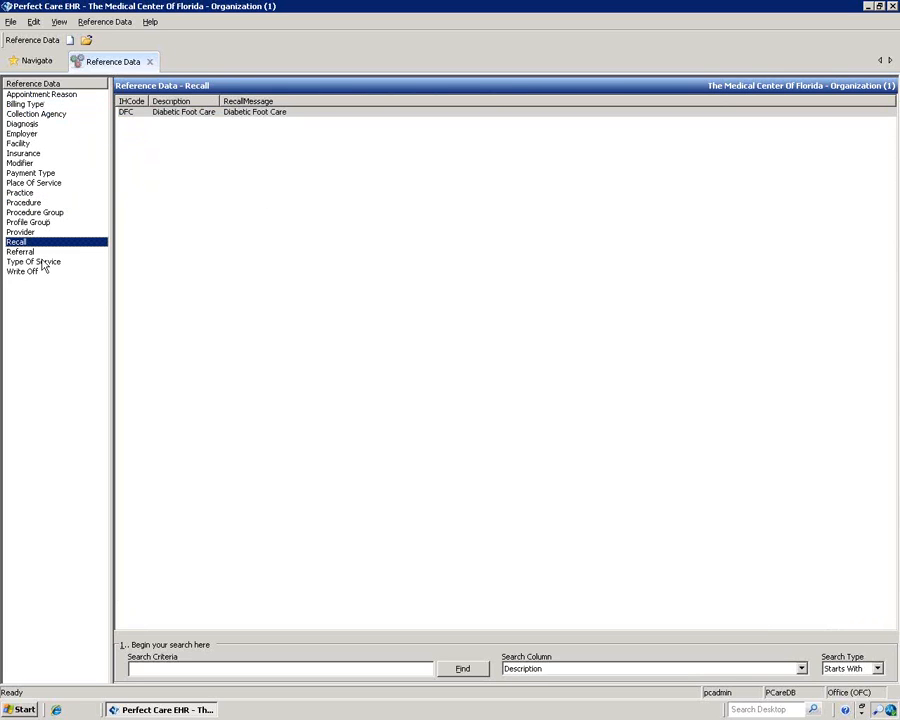
click(29, 164)
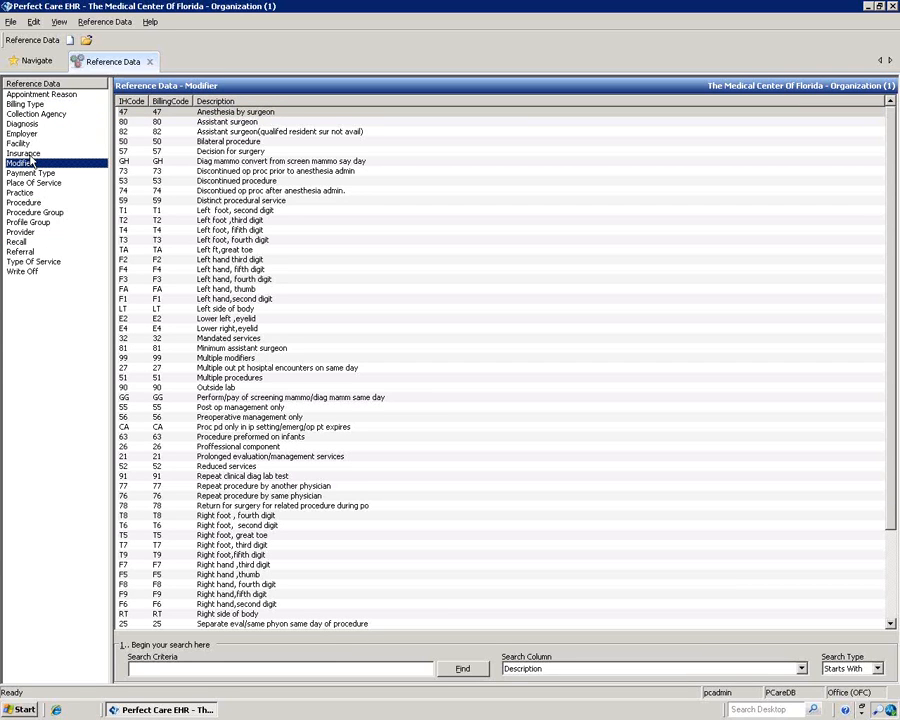
double_click(218, 142)
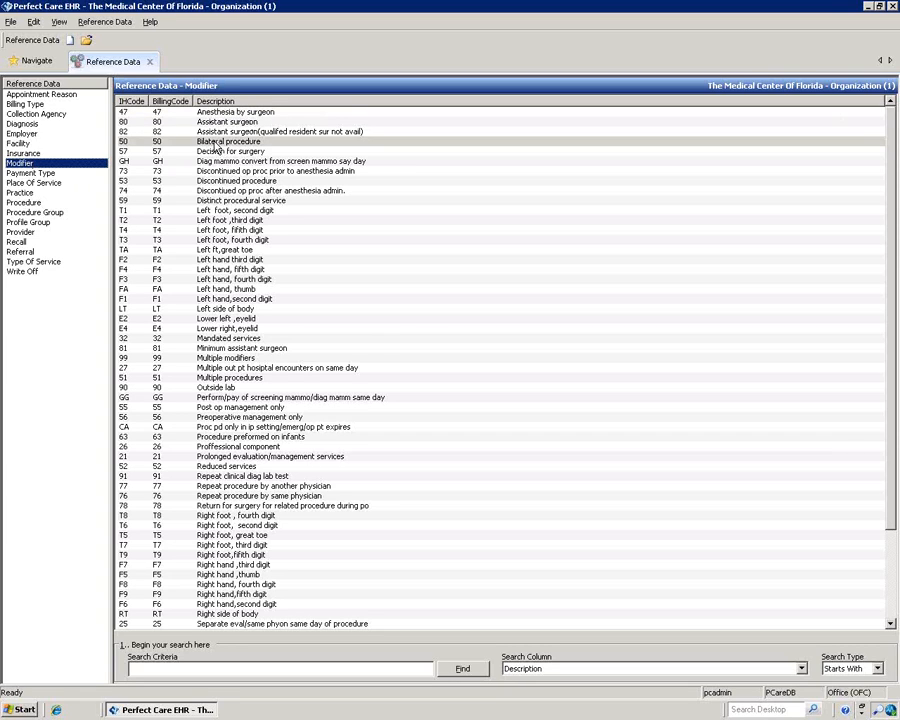
click(603, 217)
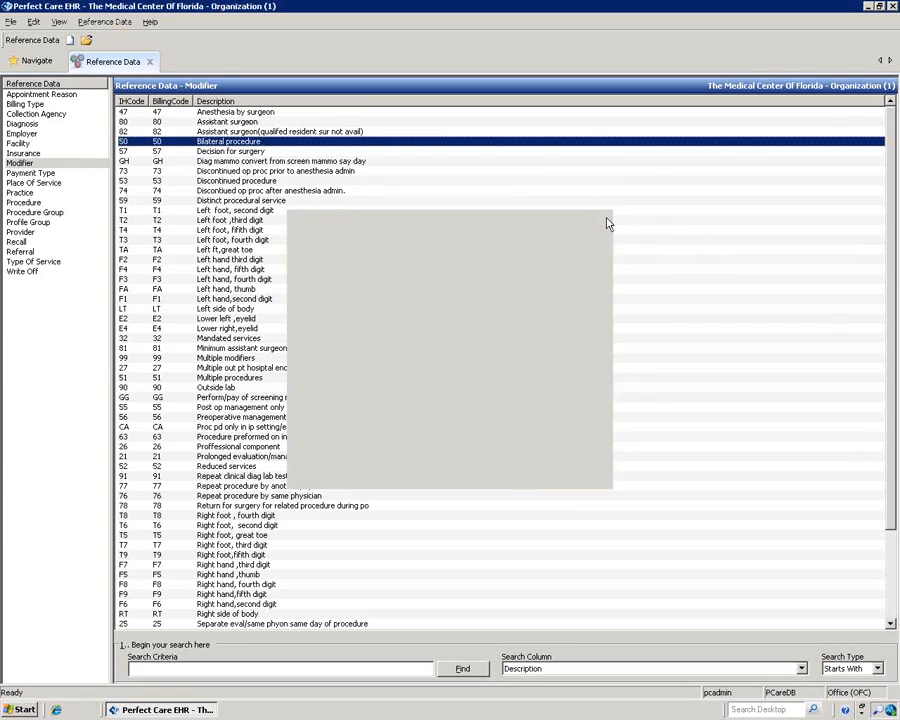
right_click(398, 213)
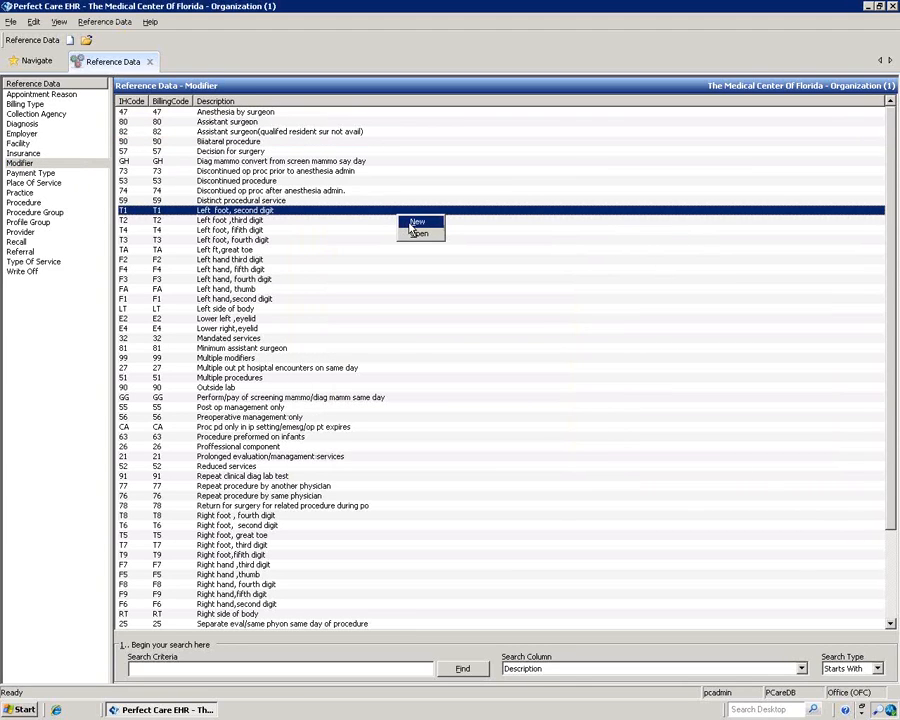
click(70, 270)
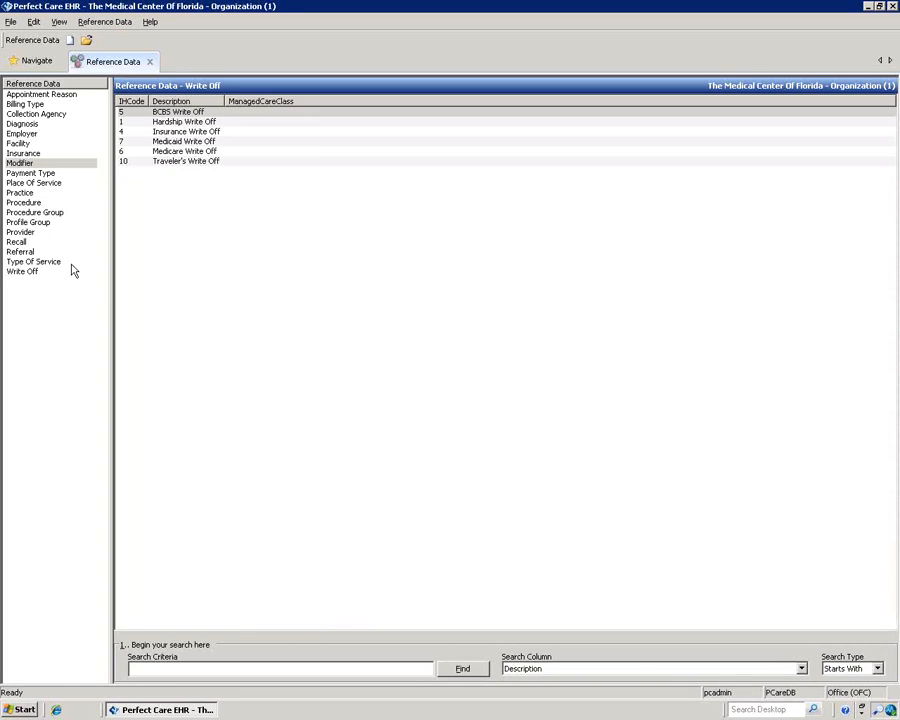
click(150, 63)
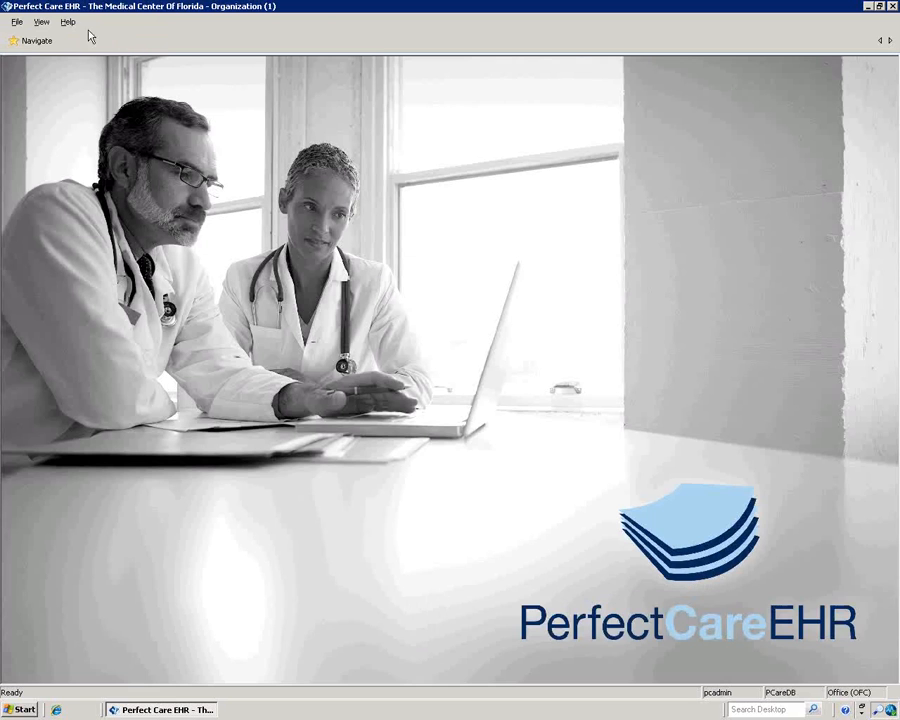
Step: Open System Tools, check the user sessions and locked objects, then close it
mouse_move(24, 42)
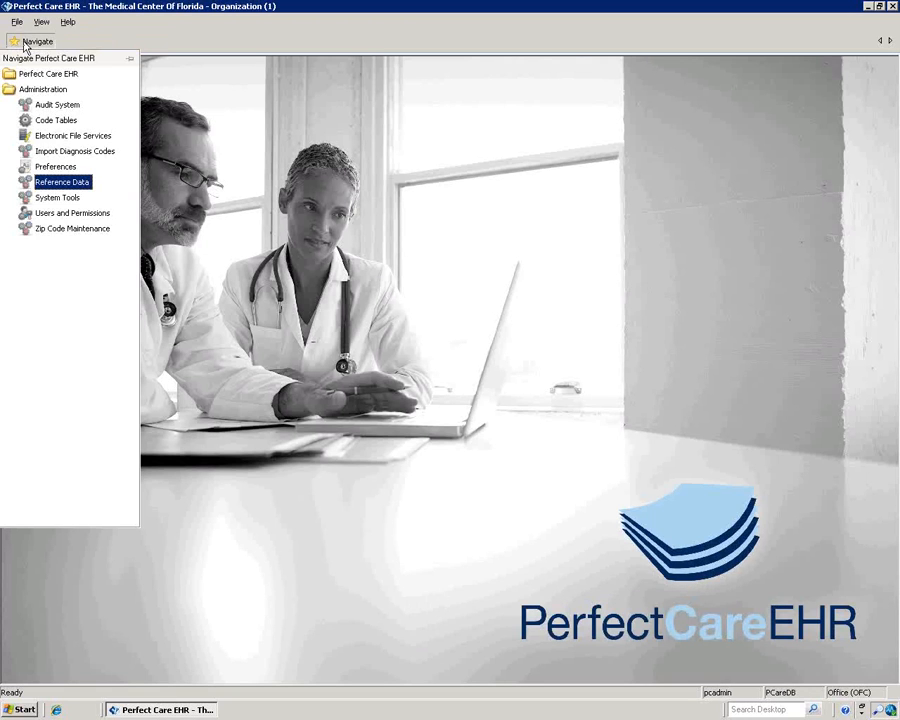
click(60, 197)
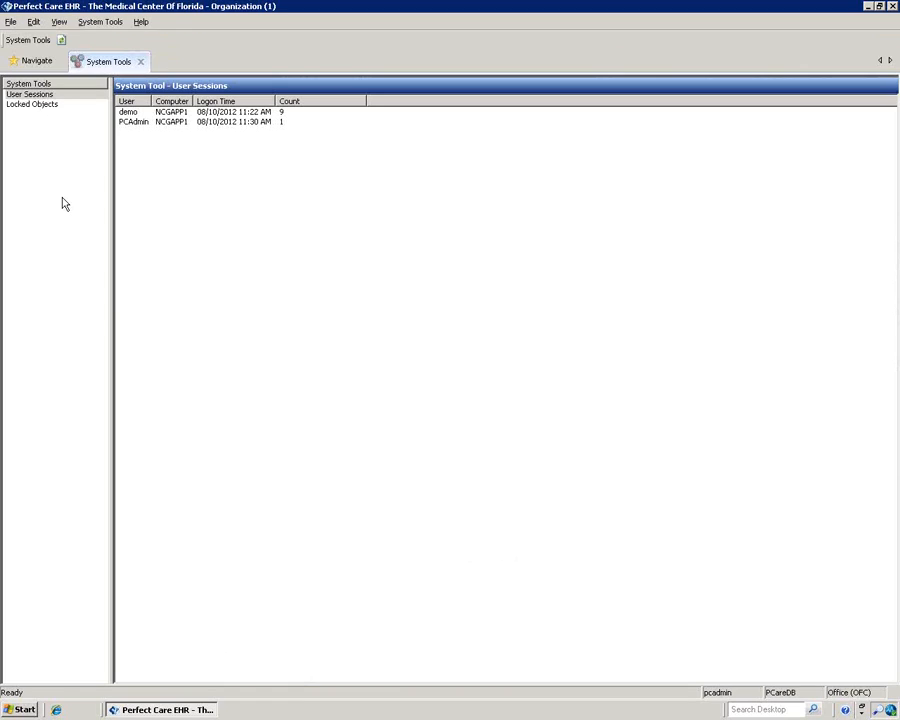
click(129, 113)
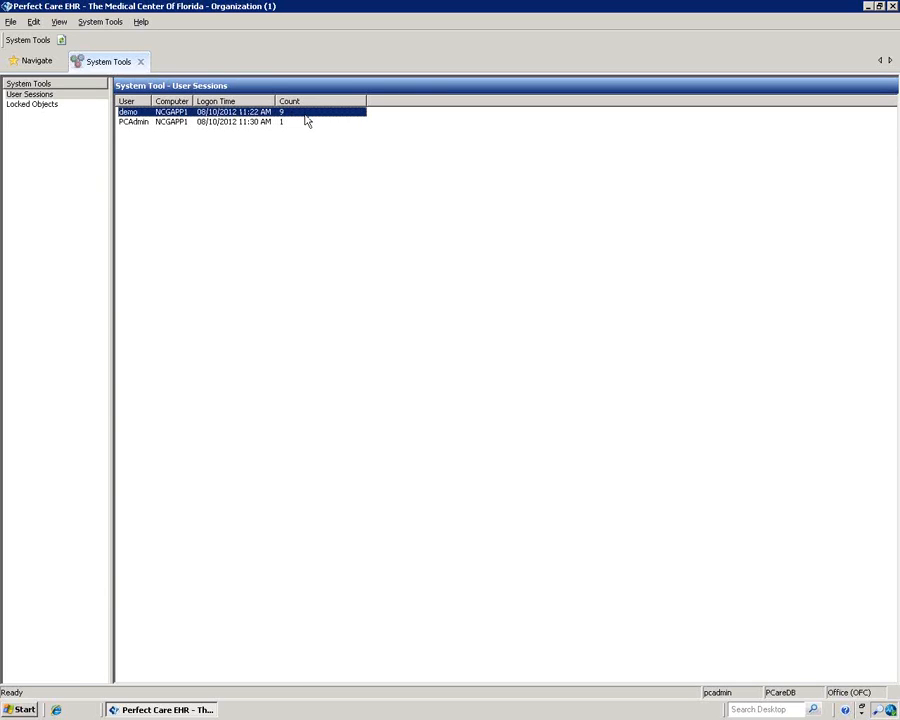
click(52, 105)
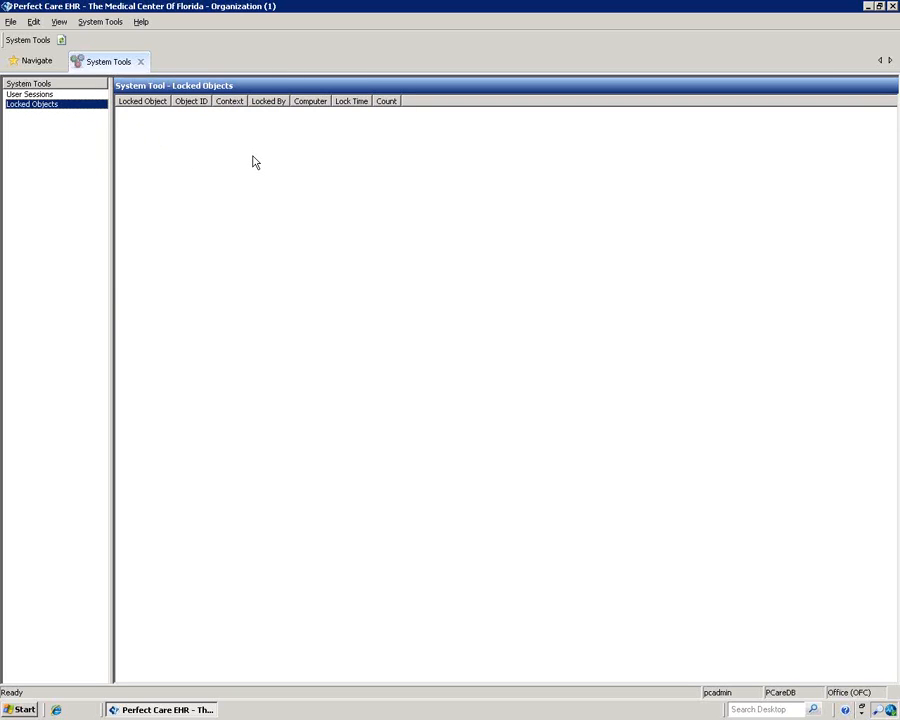
click(74, 96)
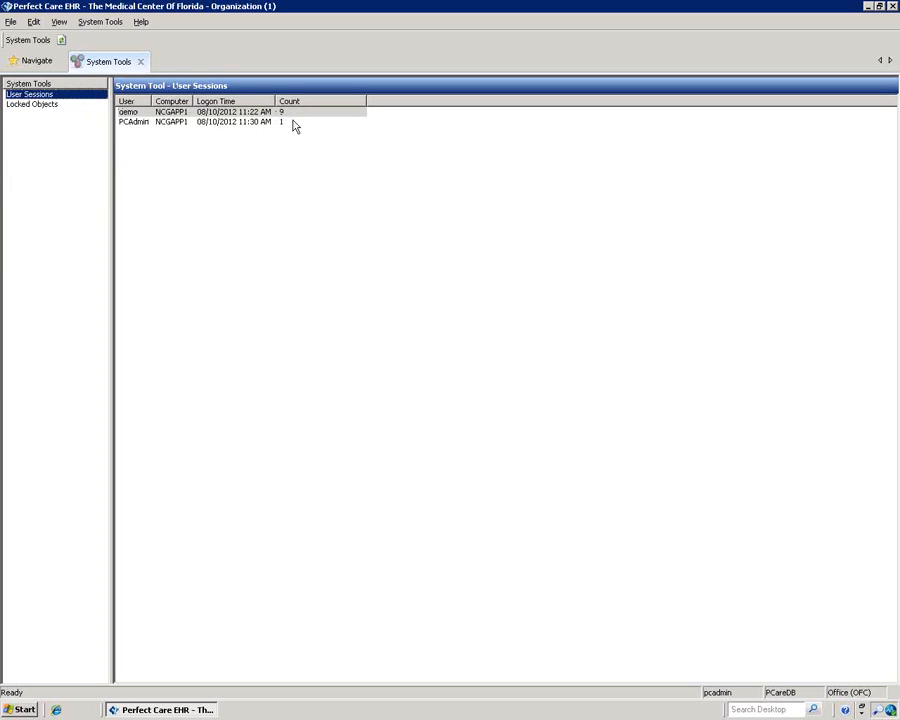
click(140, 61)
Step: Open Users and Permissions to see the system roles, RECEPTION role and all users
mouse_move(21, 48)
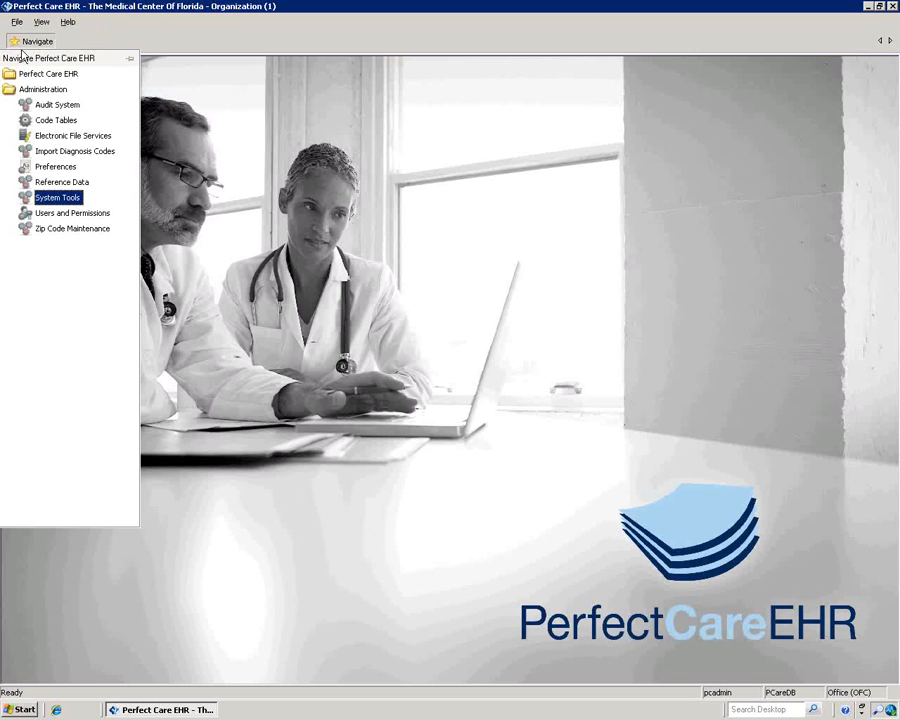
click(64, 216)
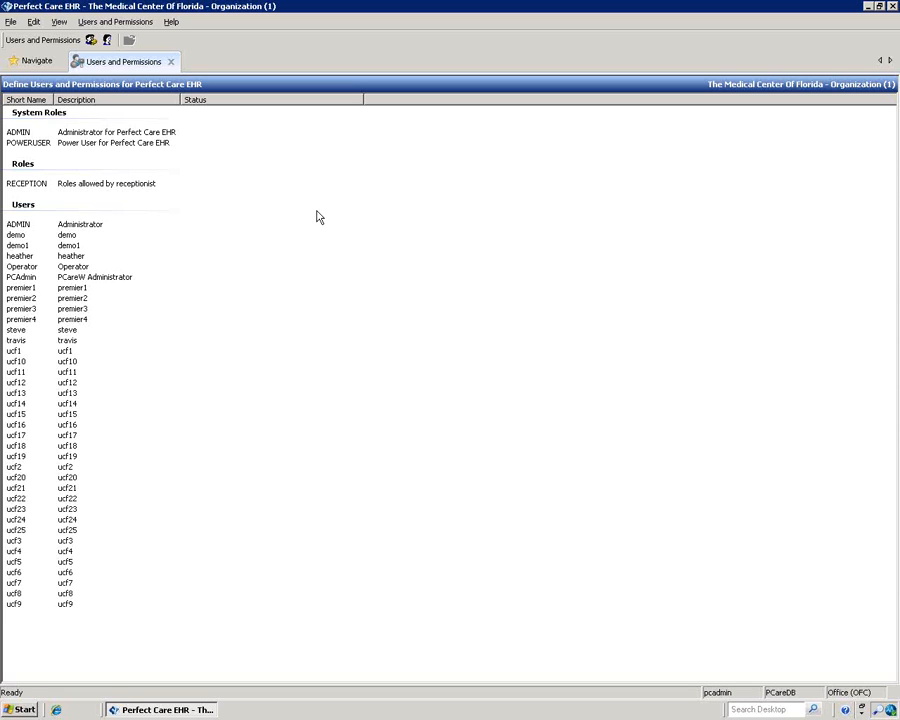
right_click(227, 185)
Step: Create role NURSE described as 'nurses roles in PC' and proceed to its permissions
click(252, 186)
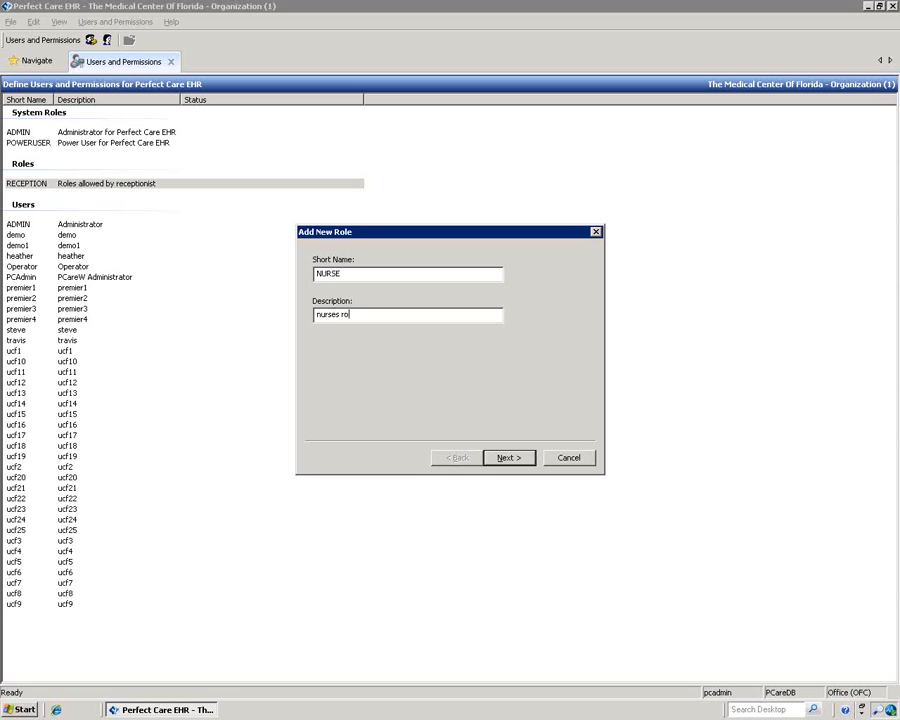
text(n PC)
click(504, 458)
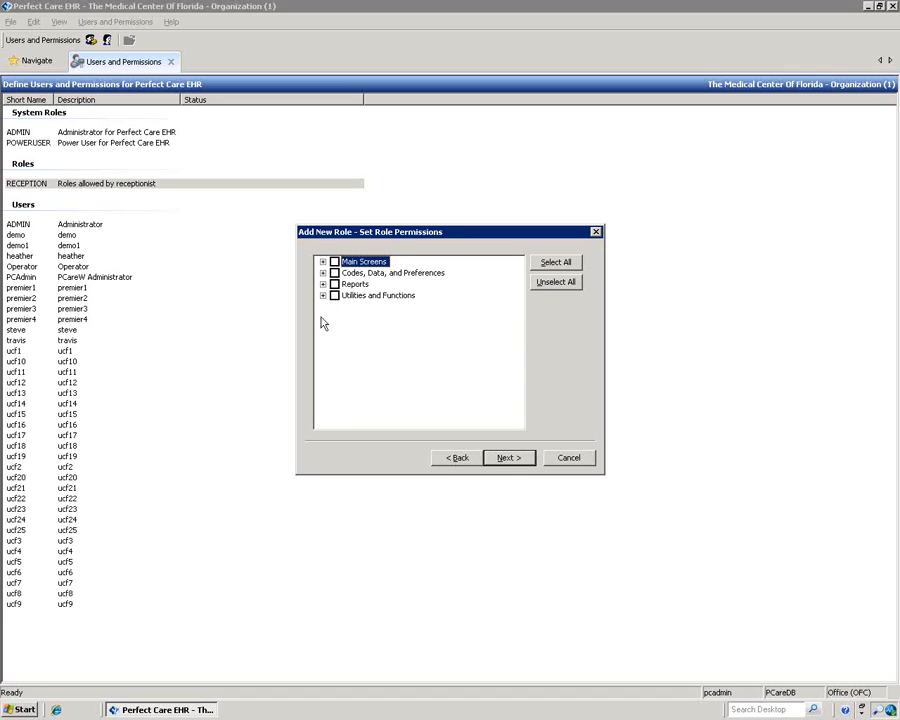
click(322, 262)
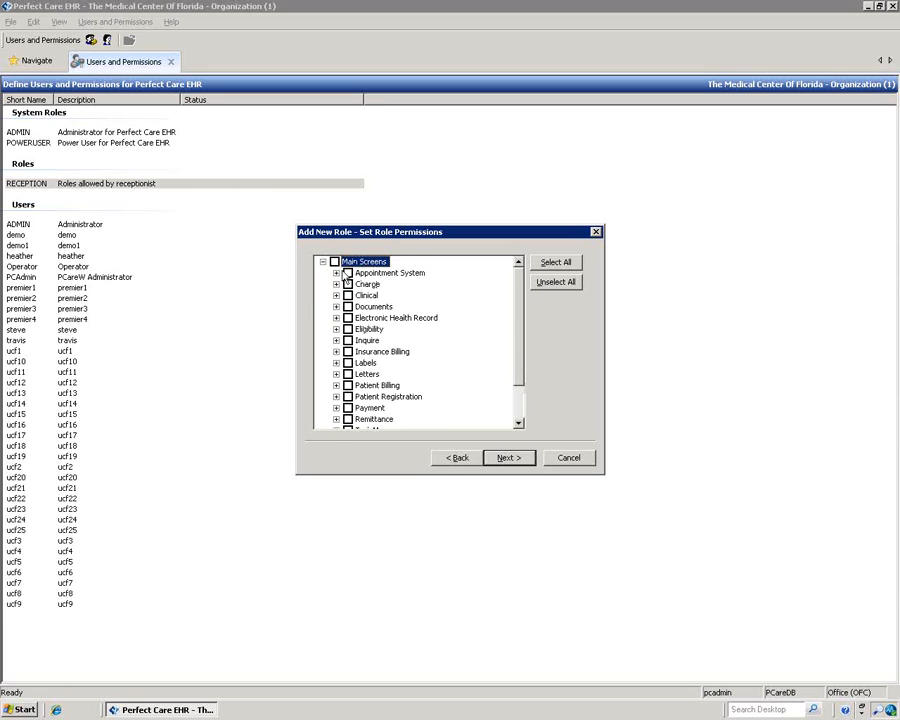
Step: Expand the Appointment System, Charge and Clinical permission groups, then grant Charge - View
click(336, 273)
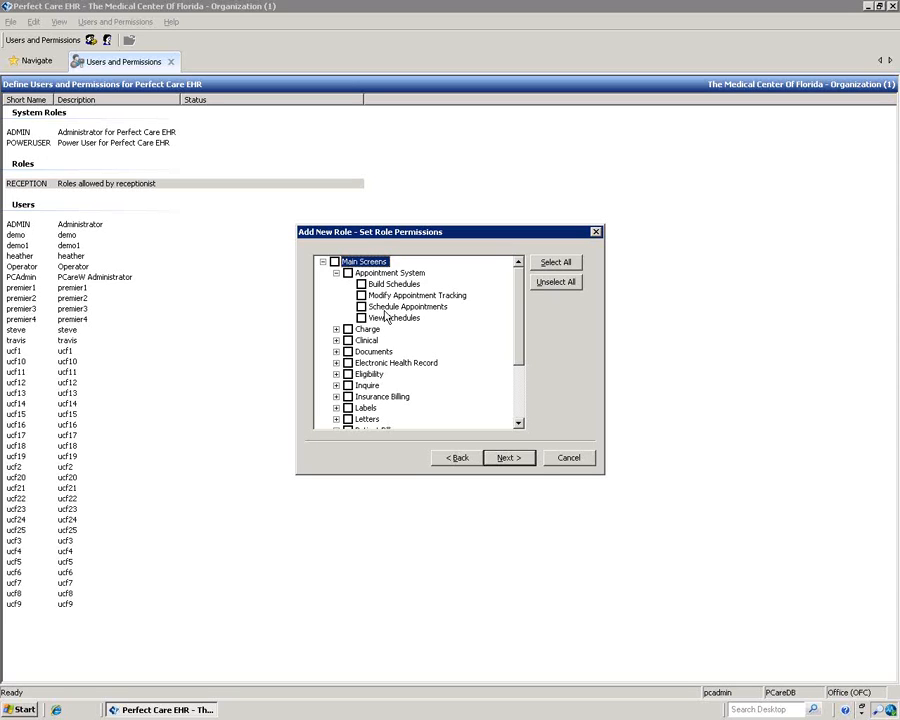
click(337, 330)
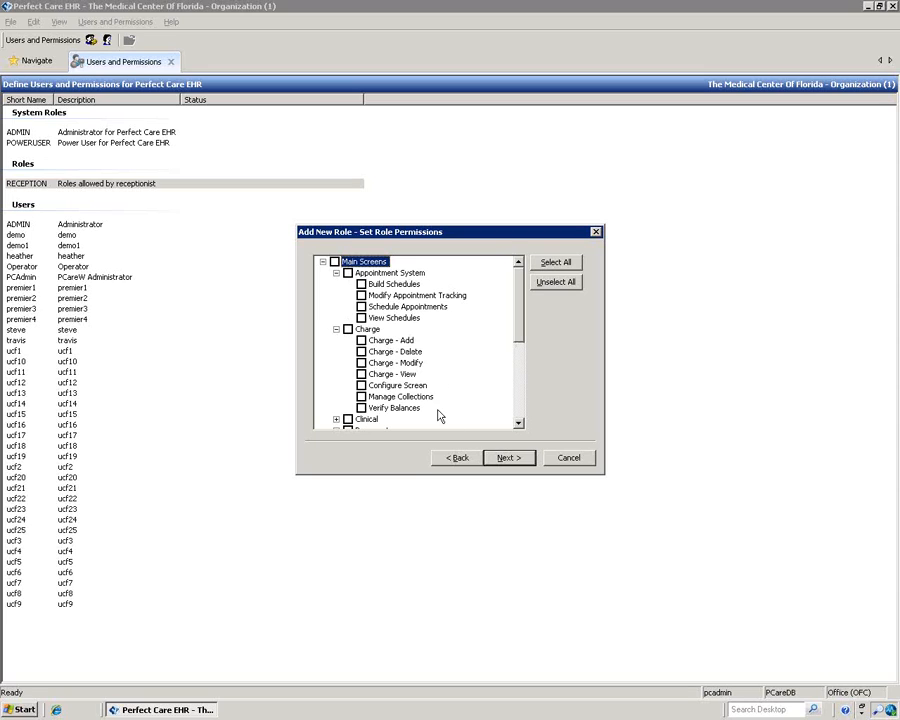
scroll(357, 392, down, 1)
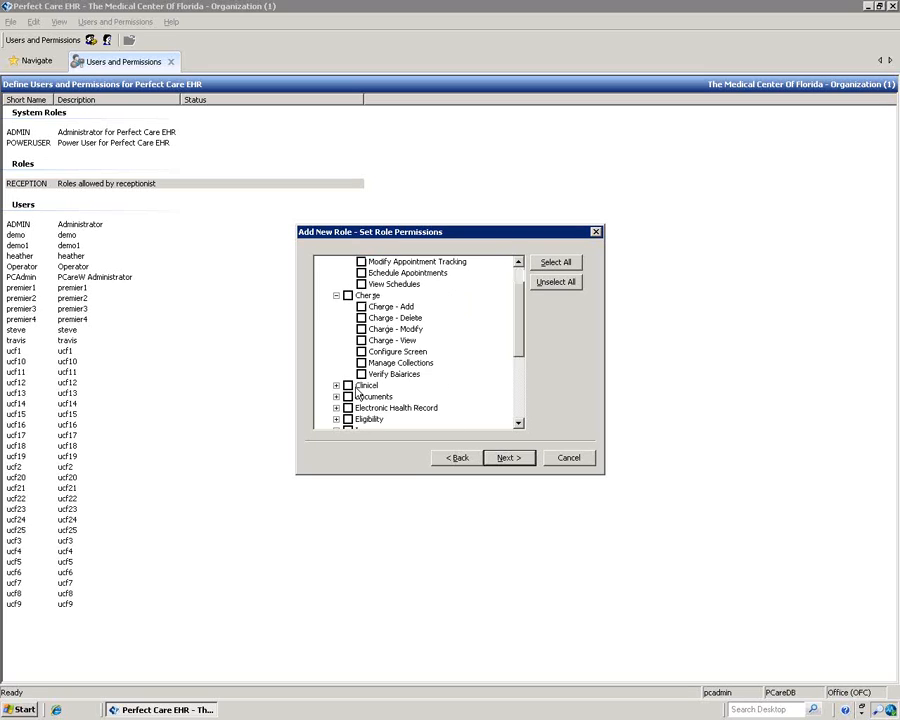
scroll(357, 392, down, 1)
click(337, 352)
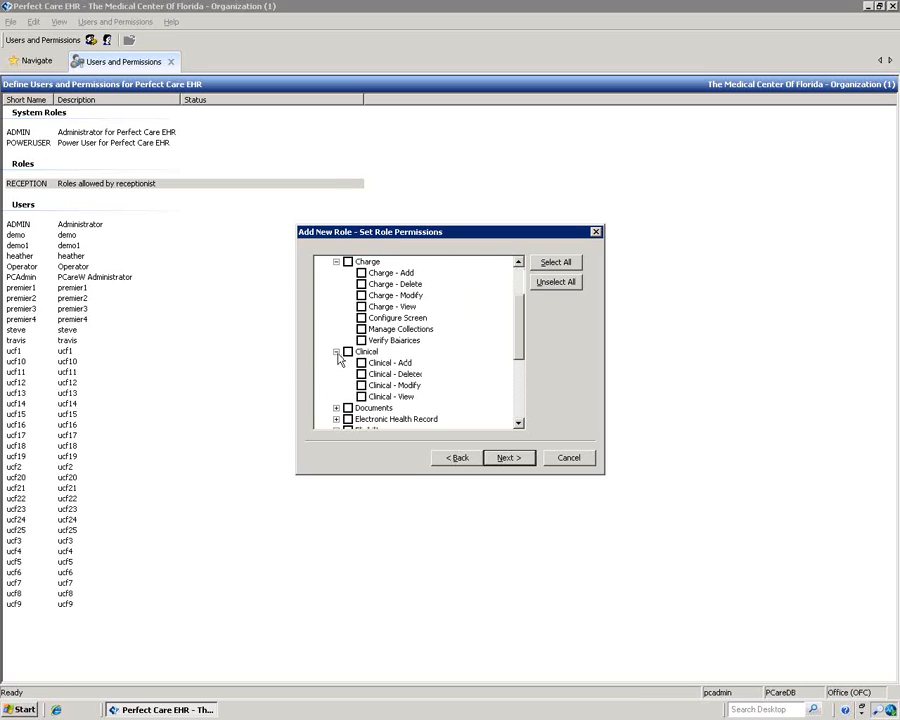
scroll(395, 384, up, 2)
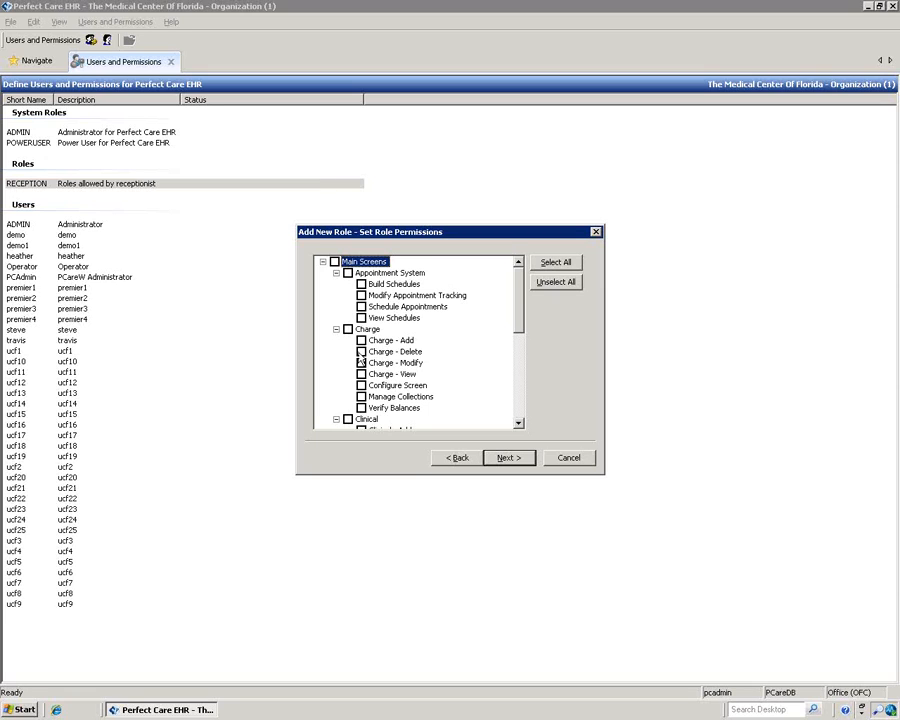
click(336, 272)
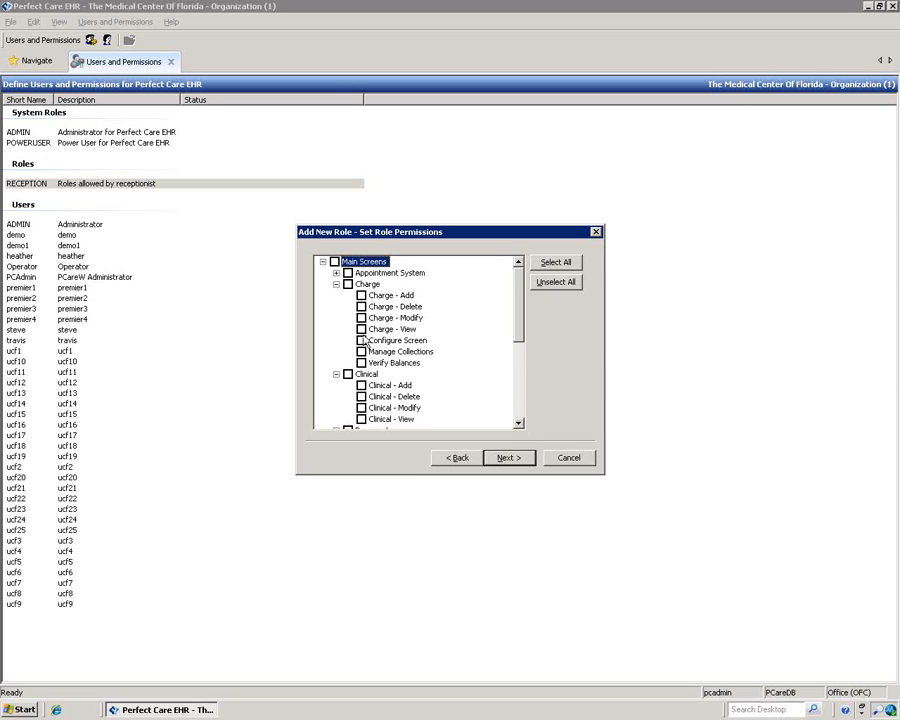
click(361, 329)
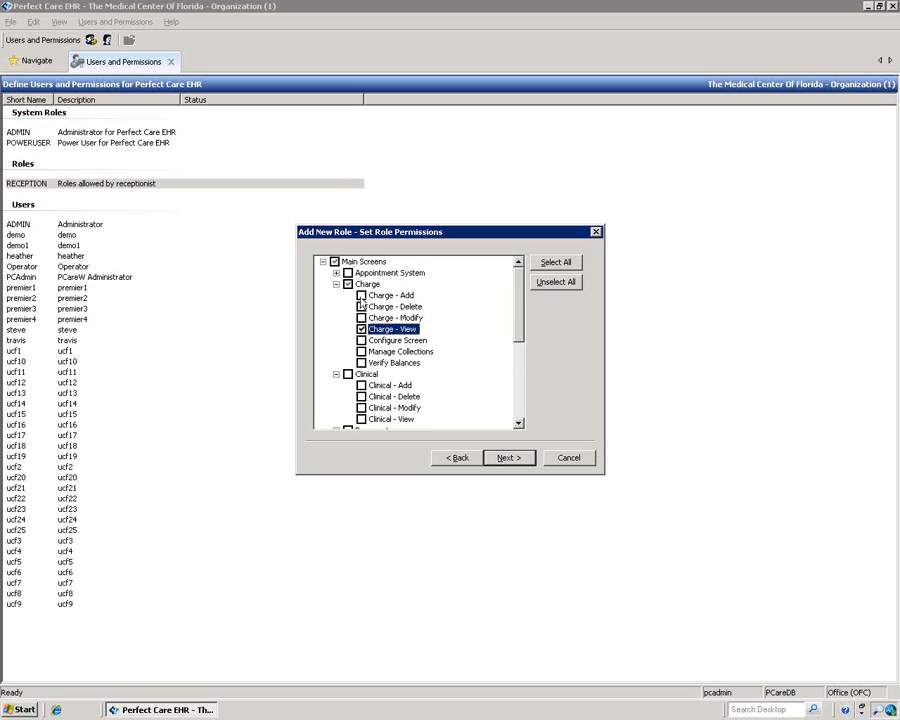
Step: Grant Clinical - Add, Modify and View, plus the Documents permission
scroll(362, 305, down, 2)
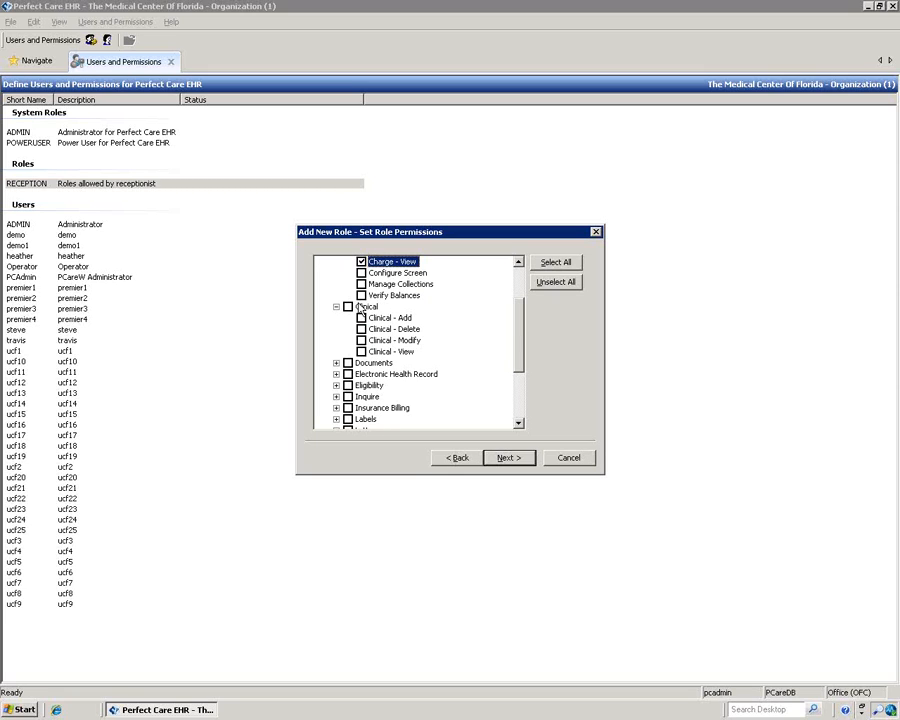
click(361, 318)
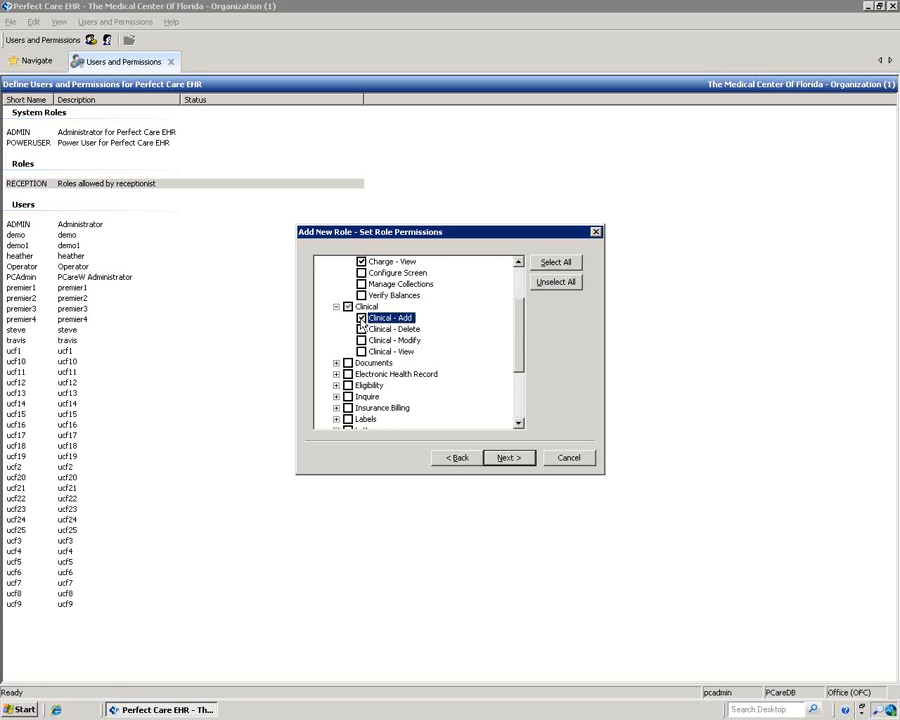
click(361, 340)
click(361, 351)
scroll(362, 356, down, 1)
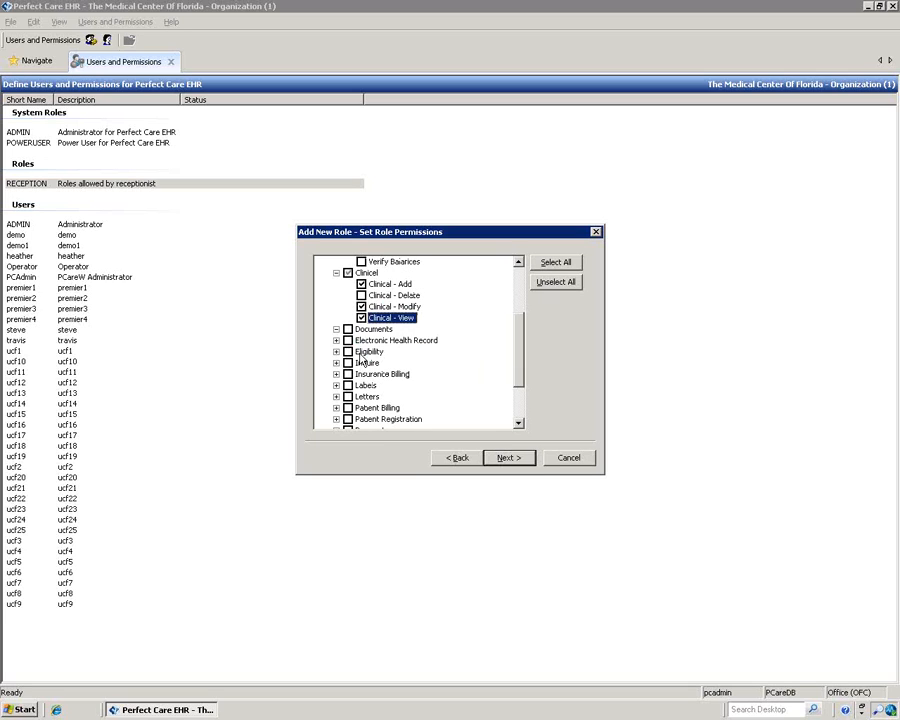
click(337, 329)
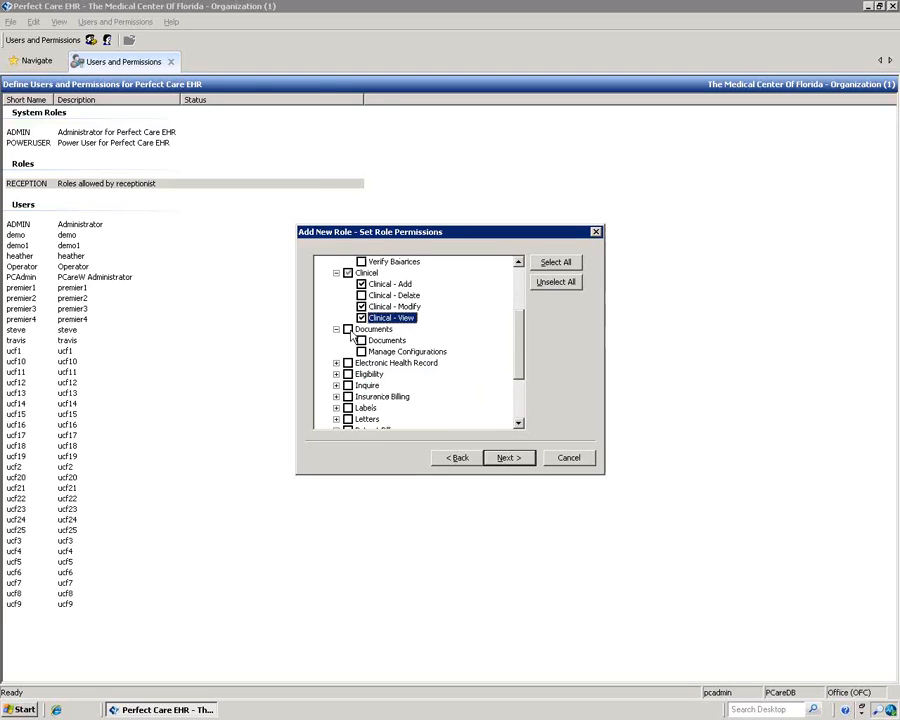
click(361, 341)
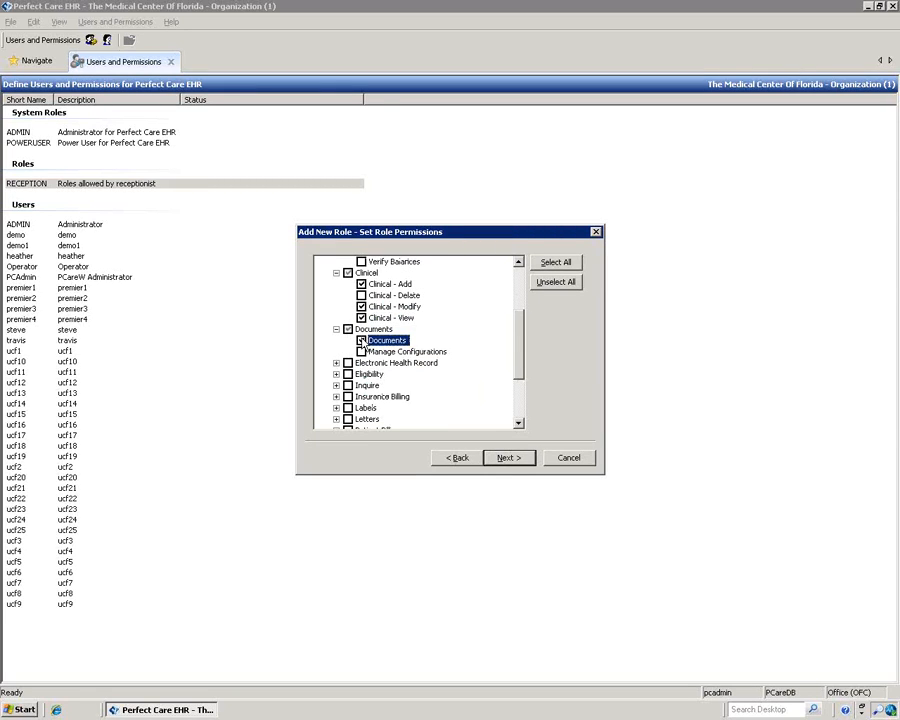
Step: Grant Eligibility - Maintenance, Reports - Appointment and Reports - Clinical, then continue to role members
scroll(345, 330, down, 2)
click(337, 307)
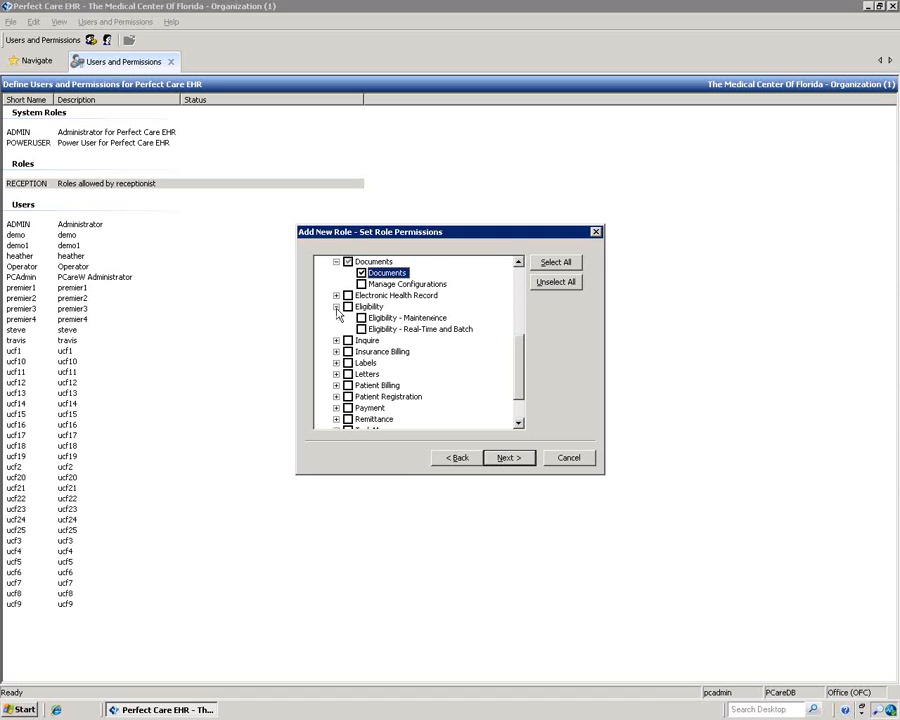
click(361, 318)
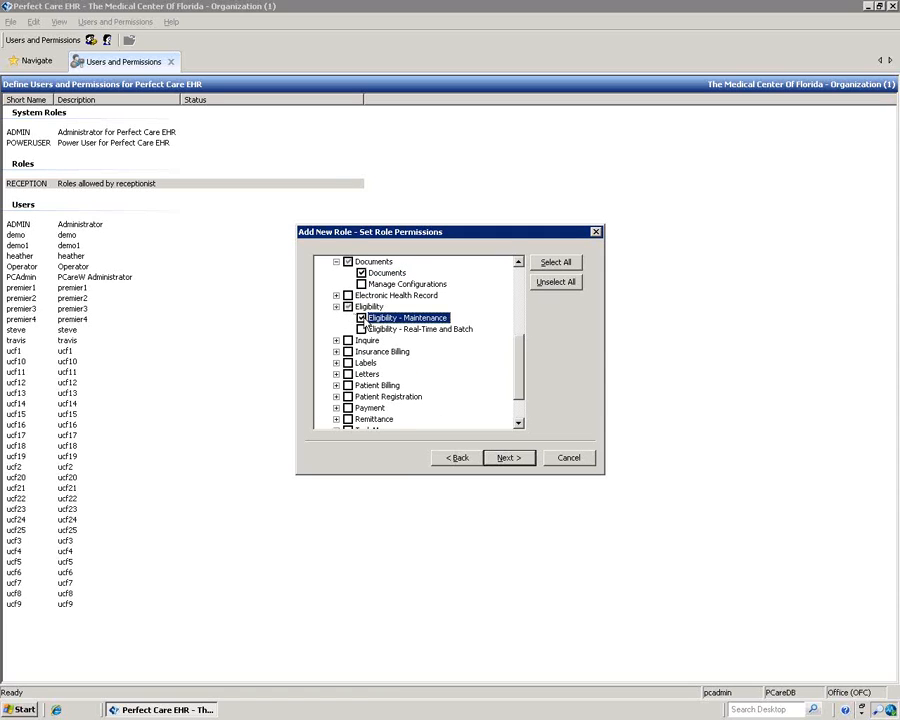
scroll(367, 324, down, 2)
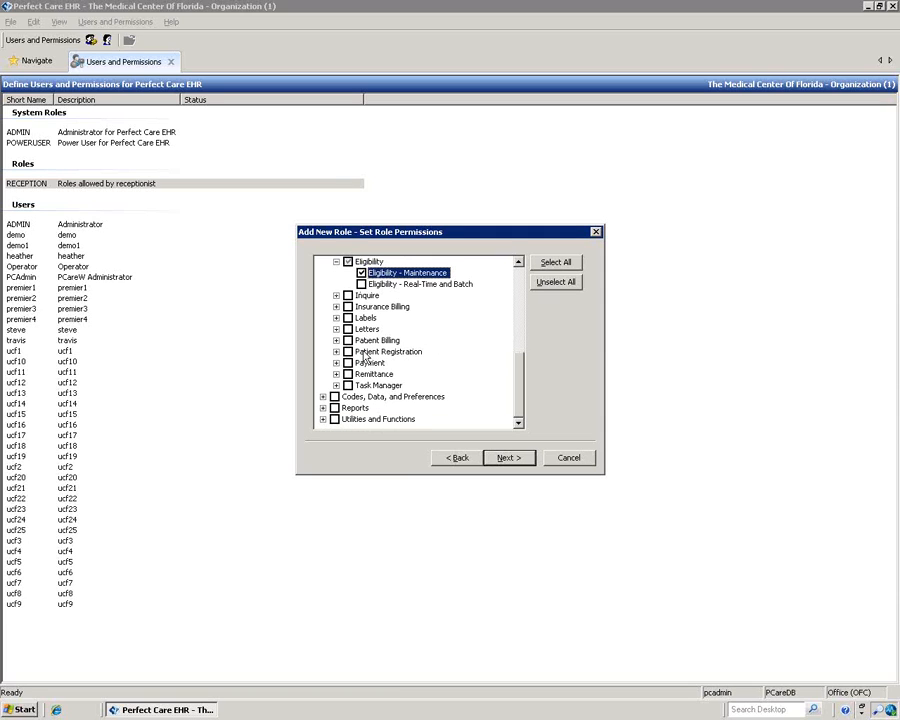
click(323, 408)
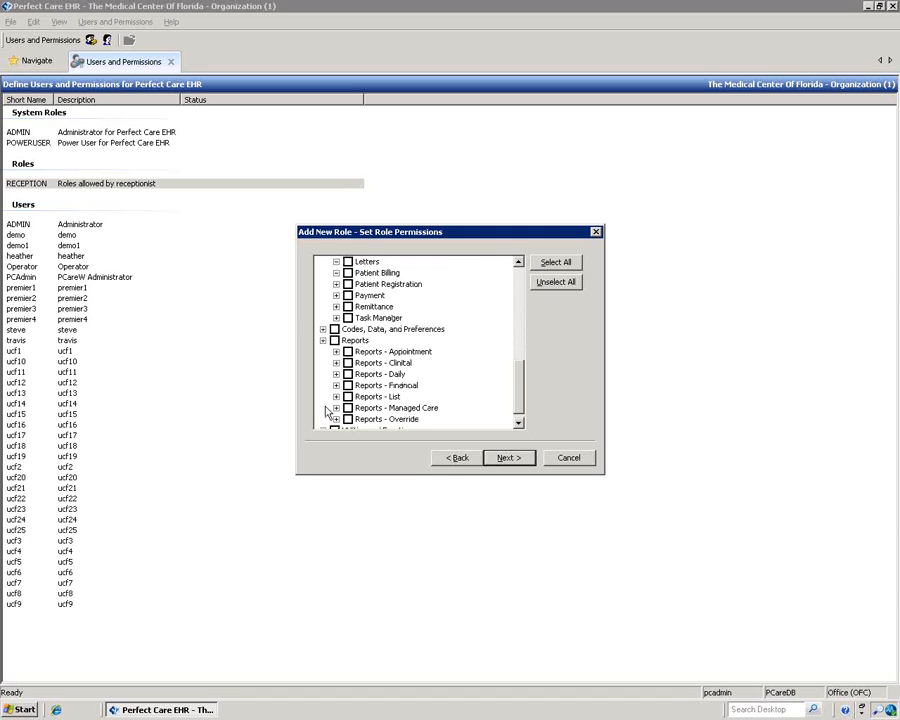
click(348, 354)
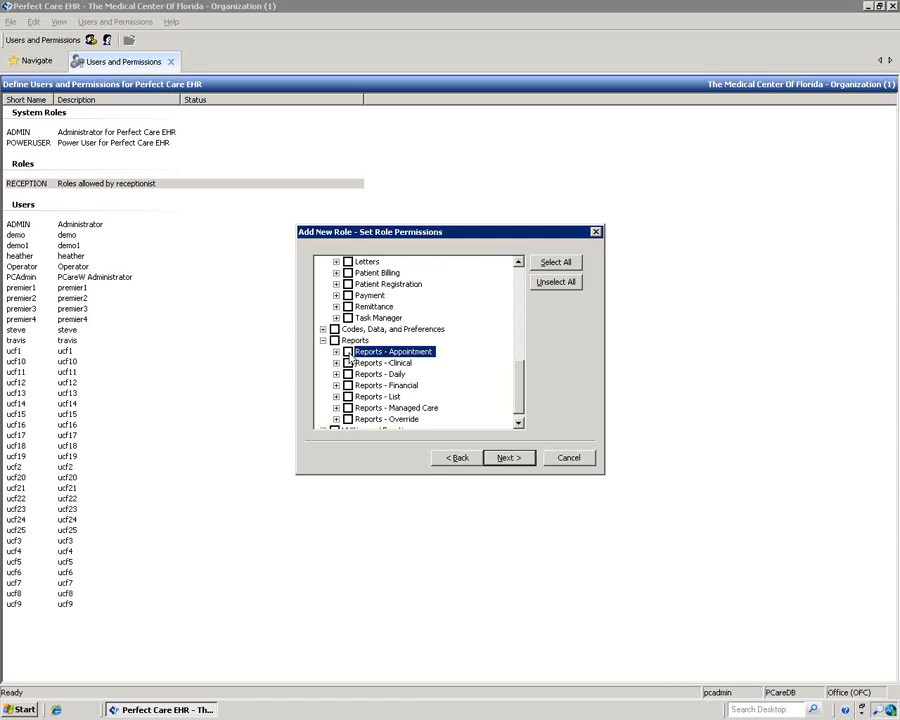
click(348, 352)
click(348, 363)
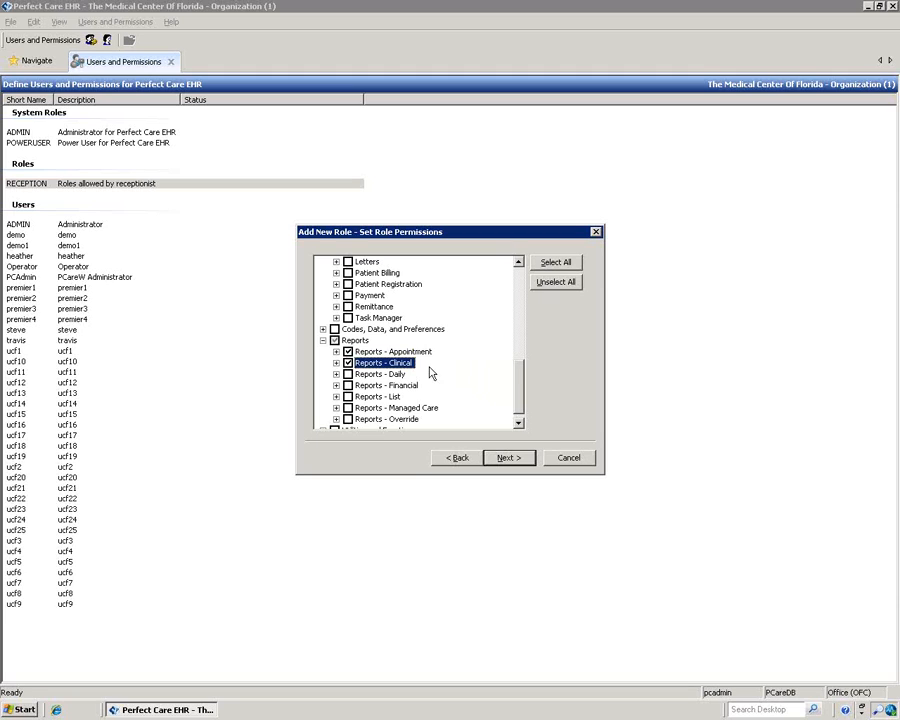
click(510, 460)
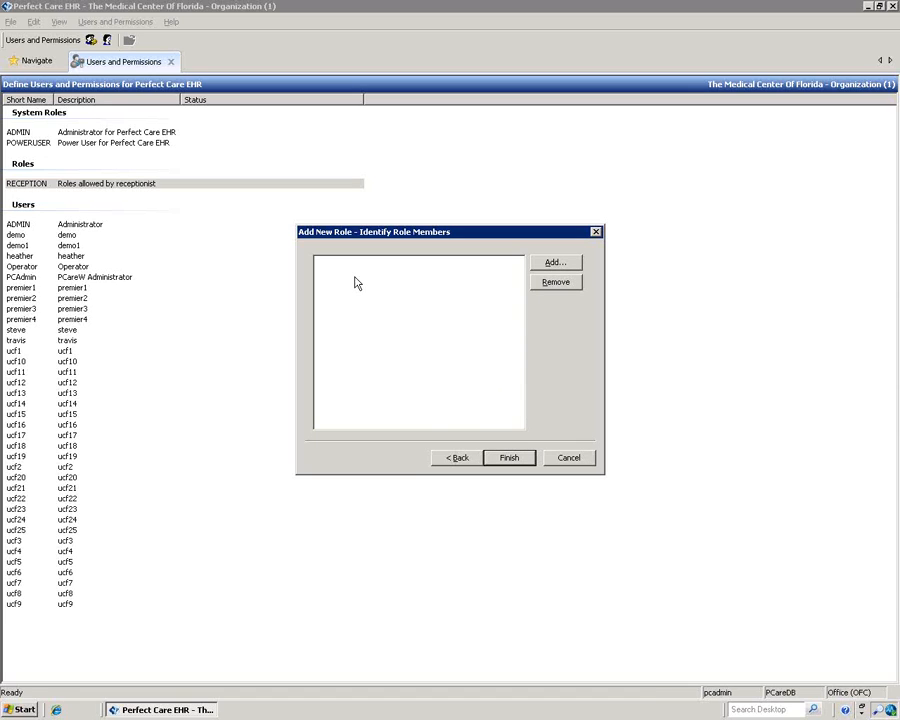
Step: Add two users to the NURSE role's member list
click(558, 262)
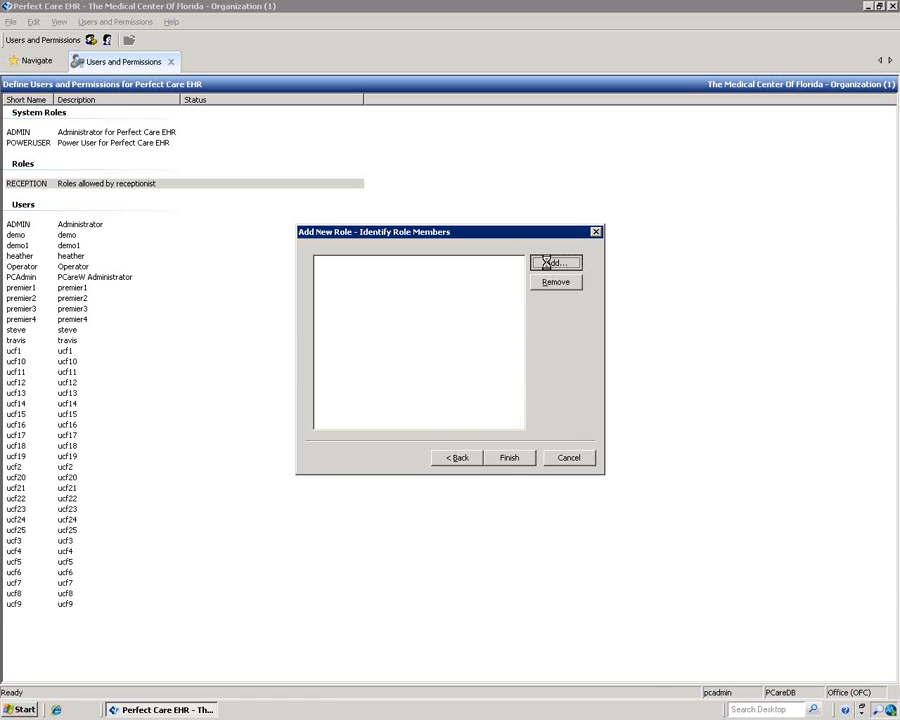
drag(532, 257, 535, 322)
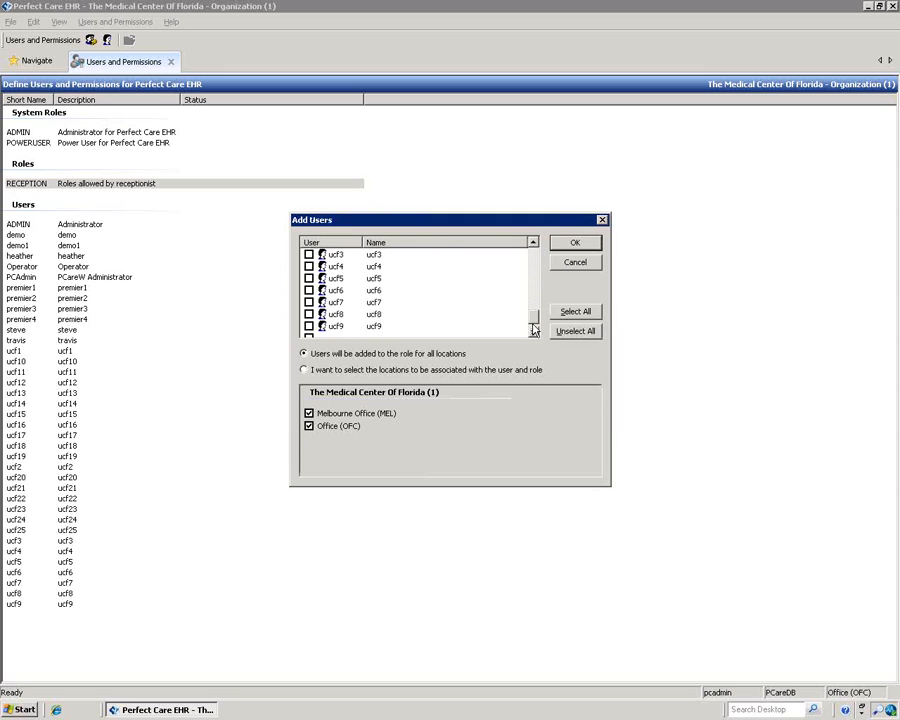
click(309, 326)
click(309, 314)
click(571, 243)
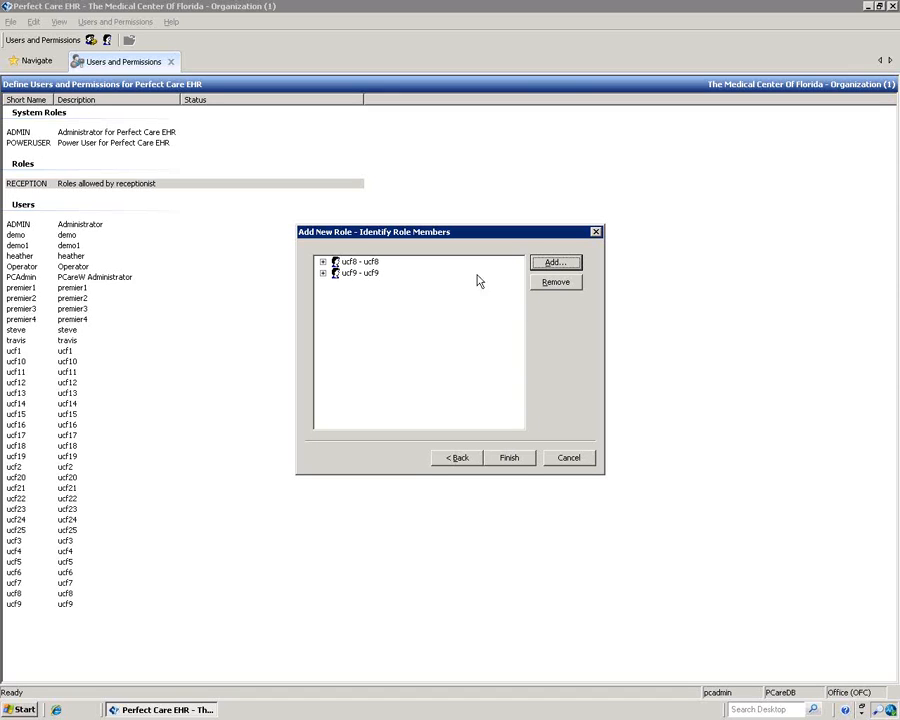
Step: Remove both added users from the members list and finish the NURSE role wizard
click(360, 262)
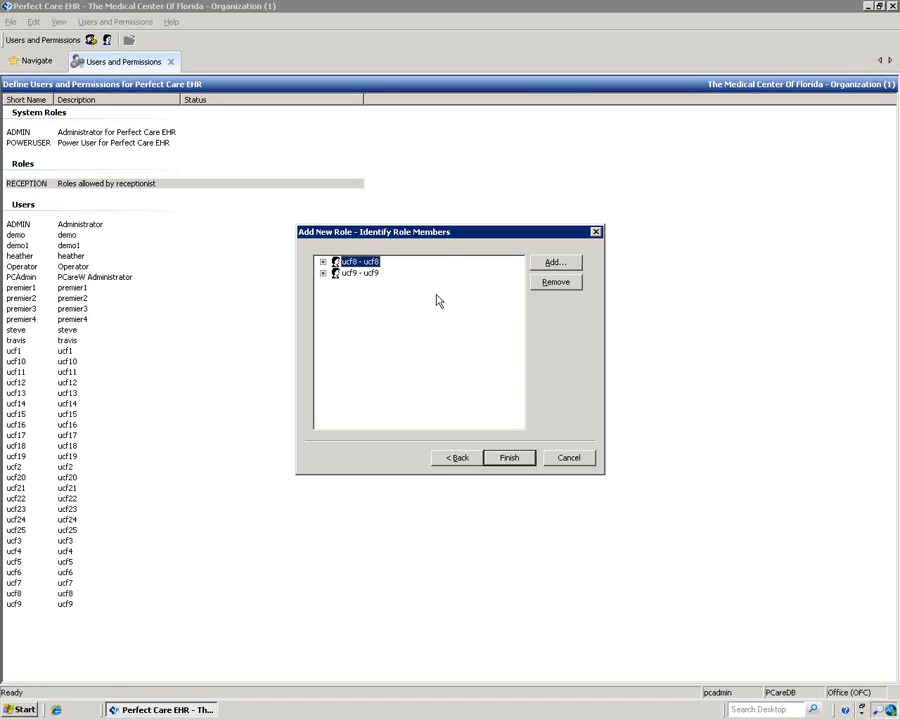
click(560, 285)
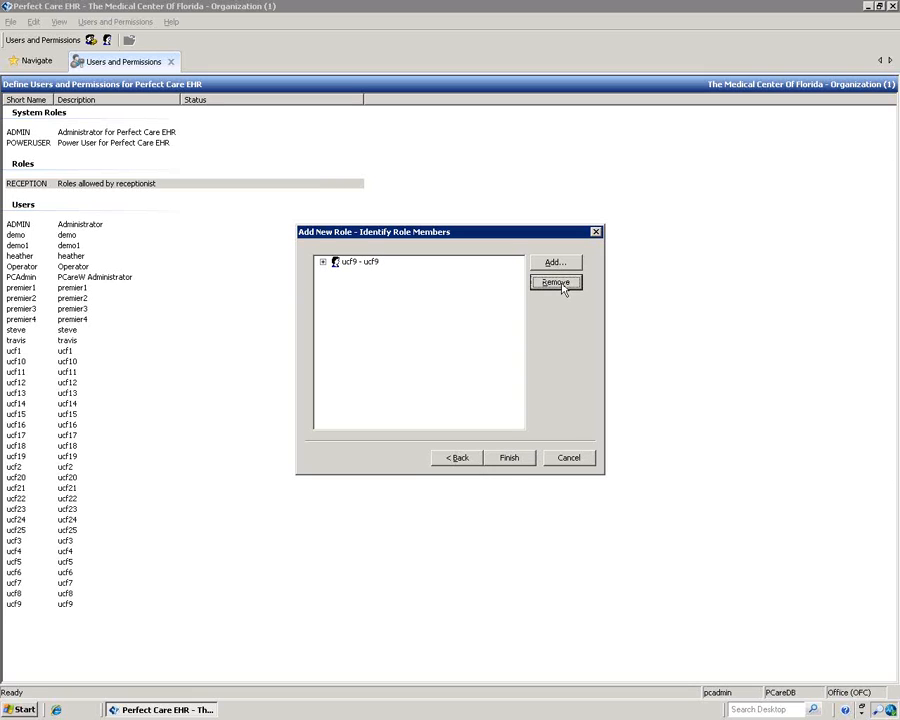
click(555, 262)
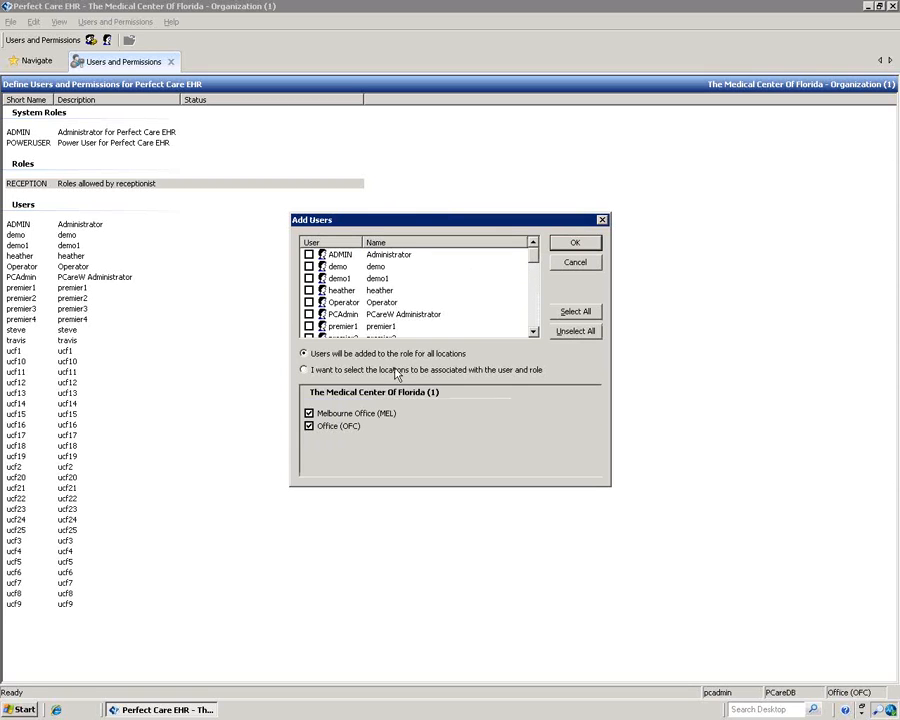
click(602, 220)
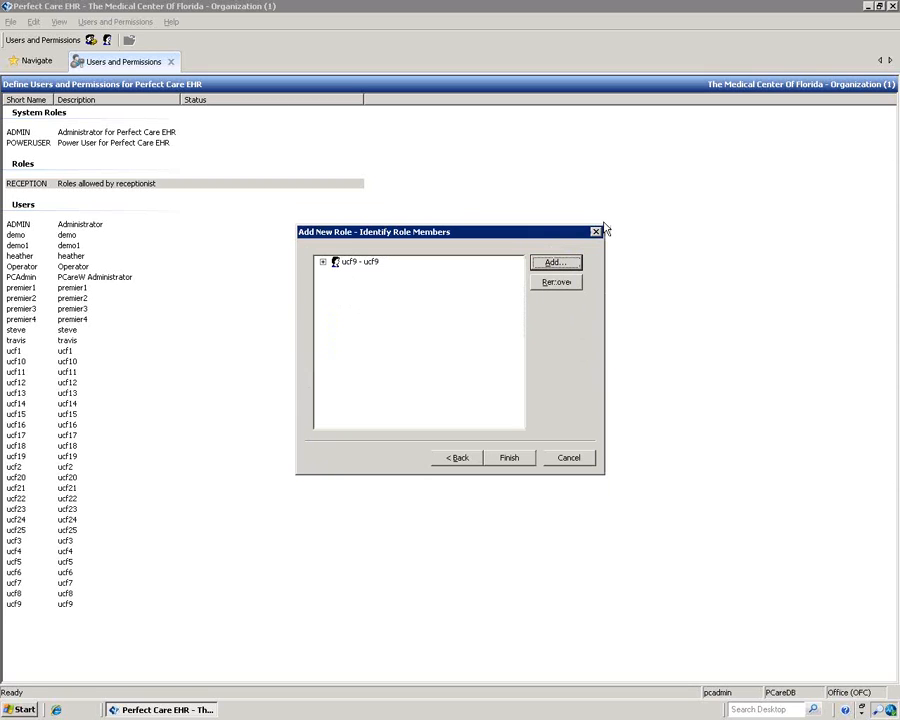
click(358, 263)
click(558, 284)
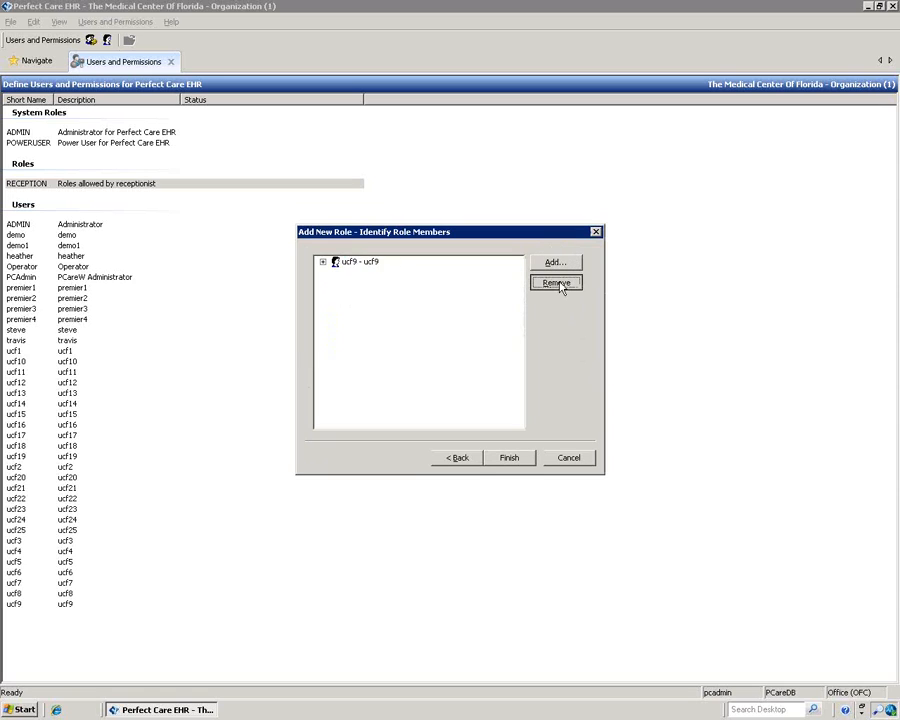
click(510, 460)
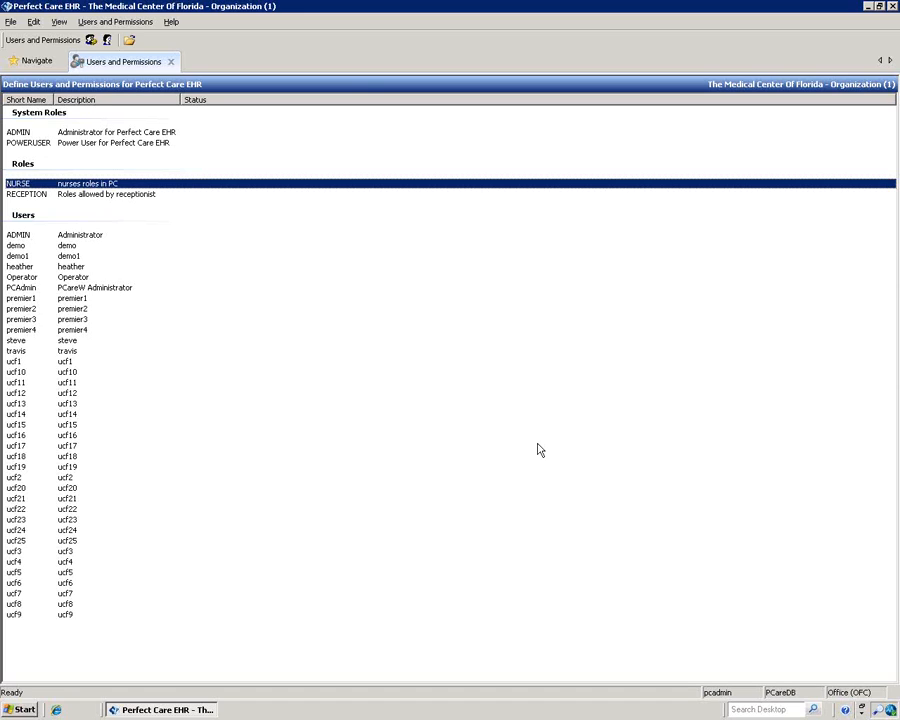
double_click(66, 403)
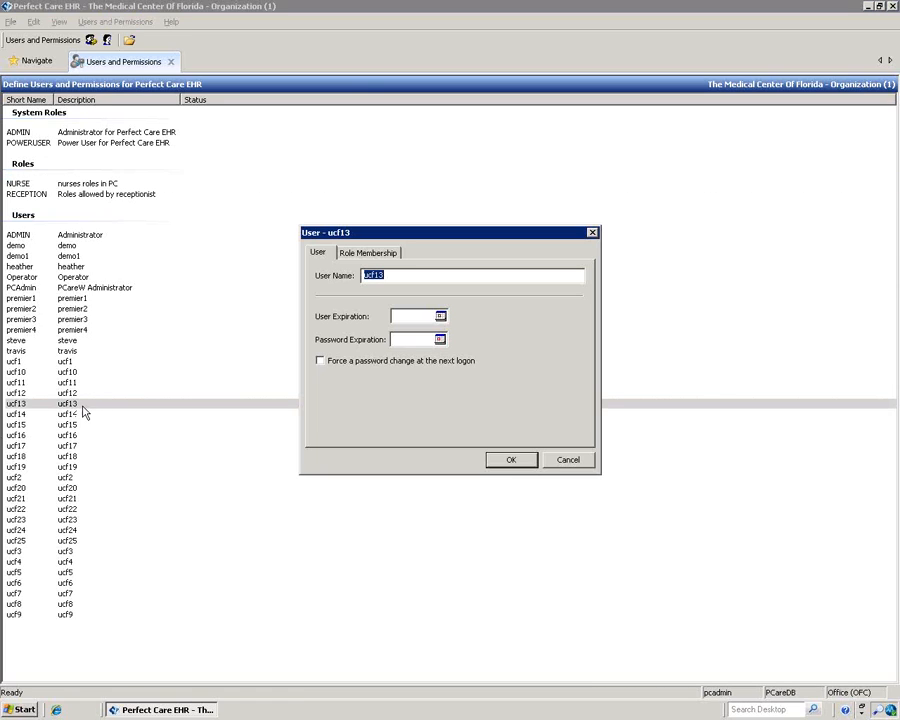
click(381, 255)
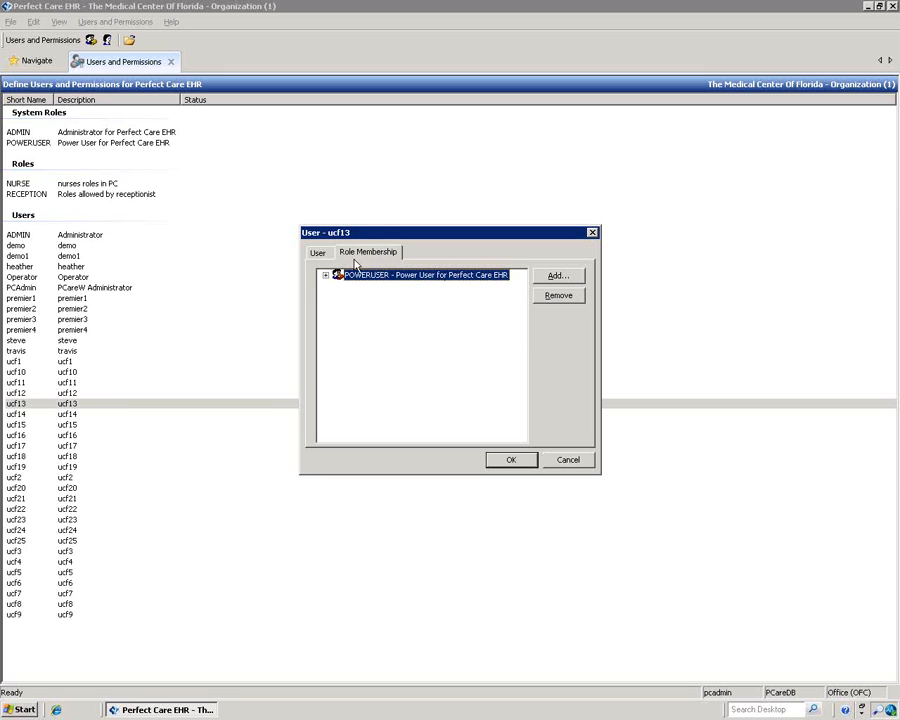
click(318, 255)
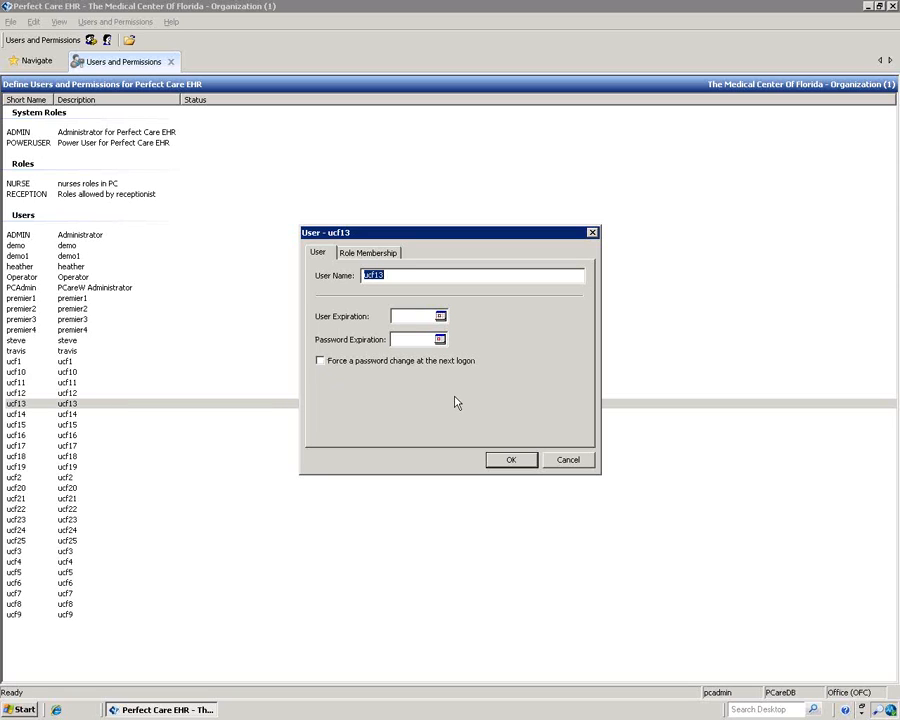
click(568, 462)
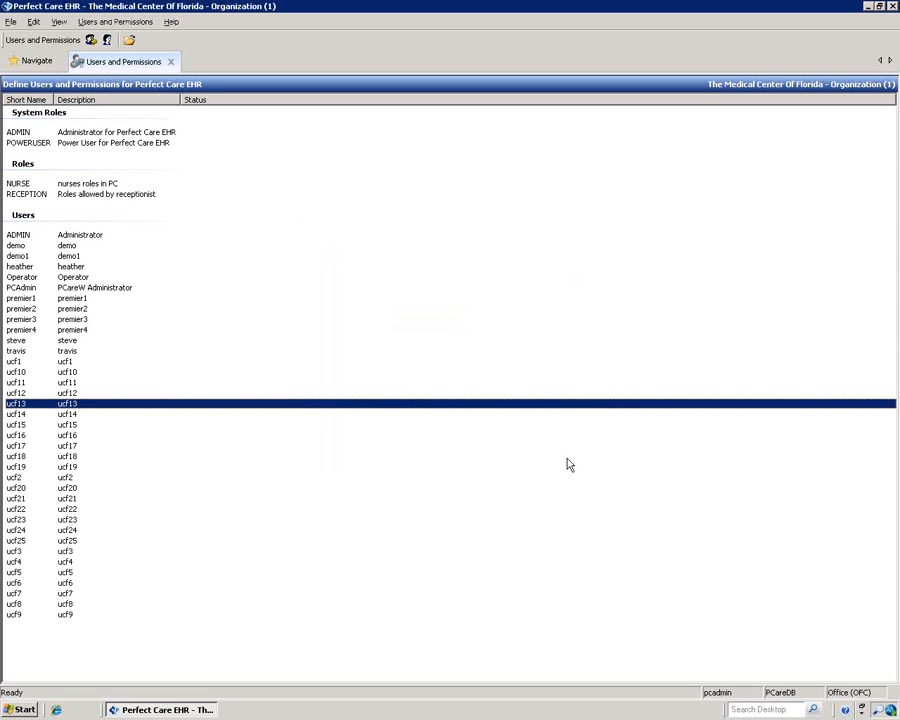
Step: Close Users and Permissions, then open and close Zip Code Maintenance
click(171, 62)
mouse_move(25, 45)
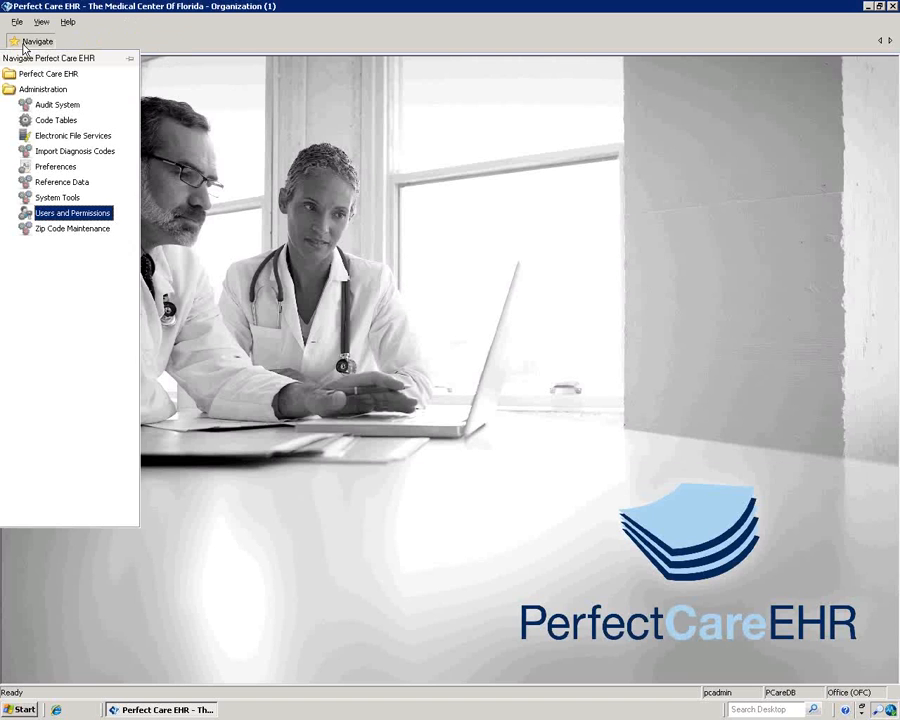
click(60, 232)
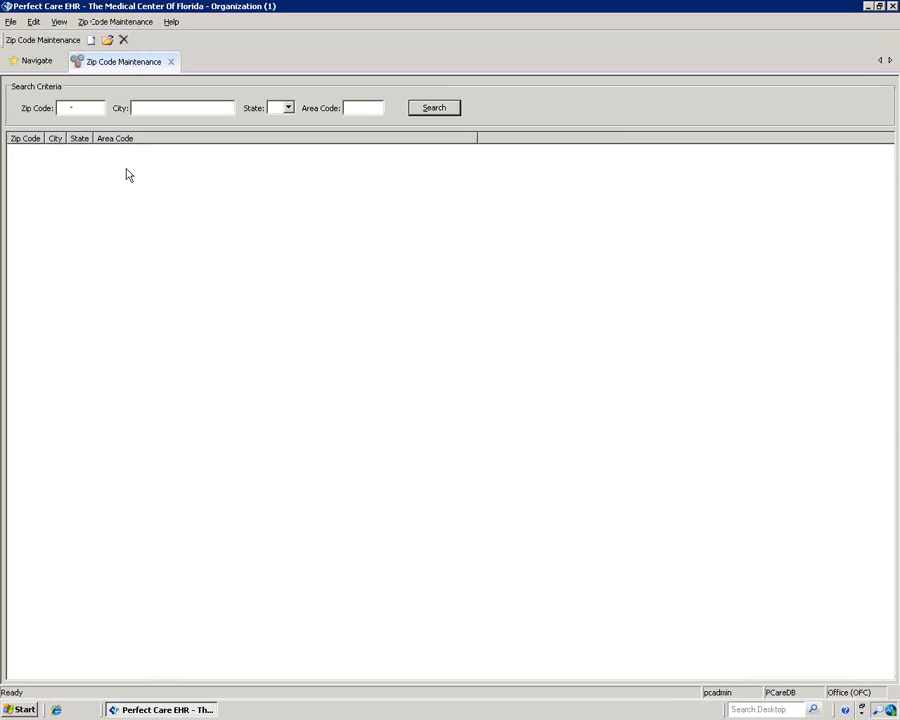
click(171, 62)
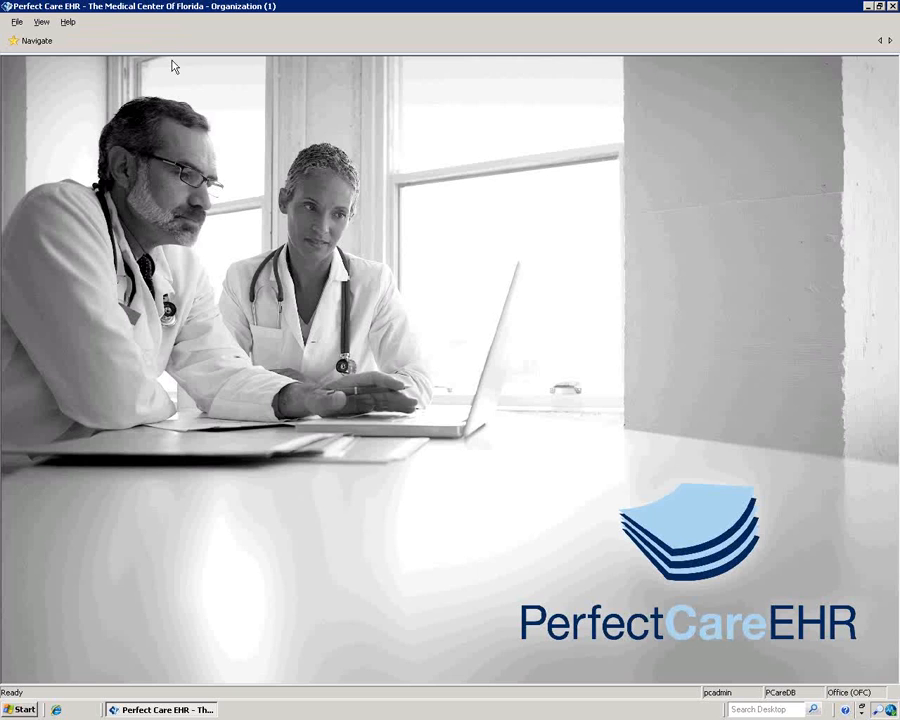
Step: Expand the Perfect Care EHR module group, open and close Utilities, then open Task Manager
click(30, 41)
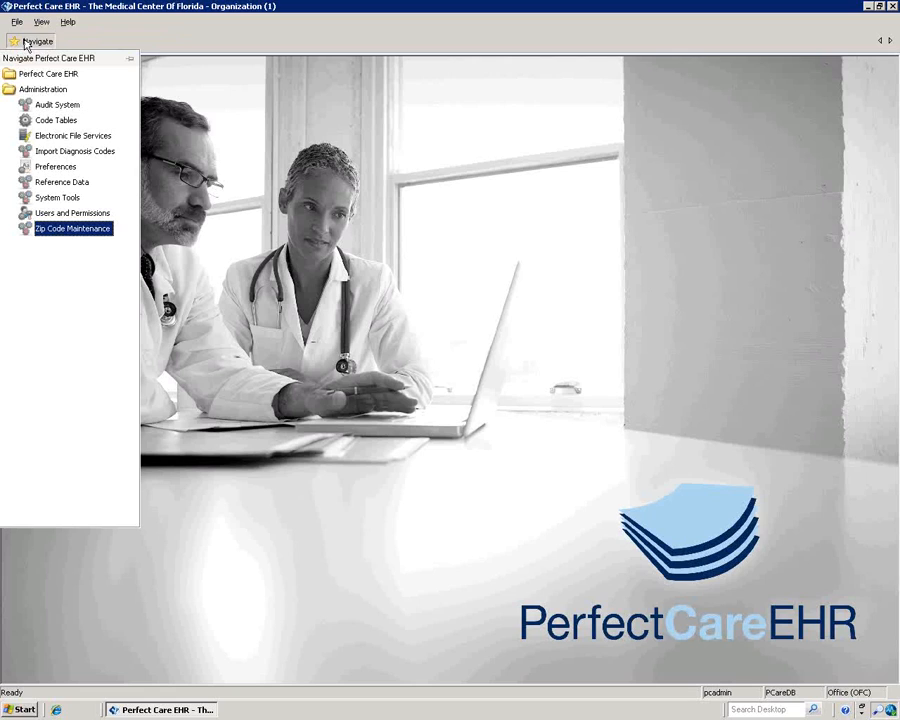
double_click(37, 92)
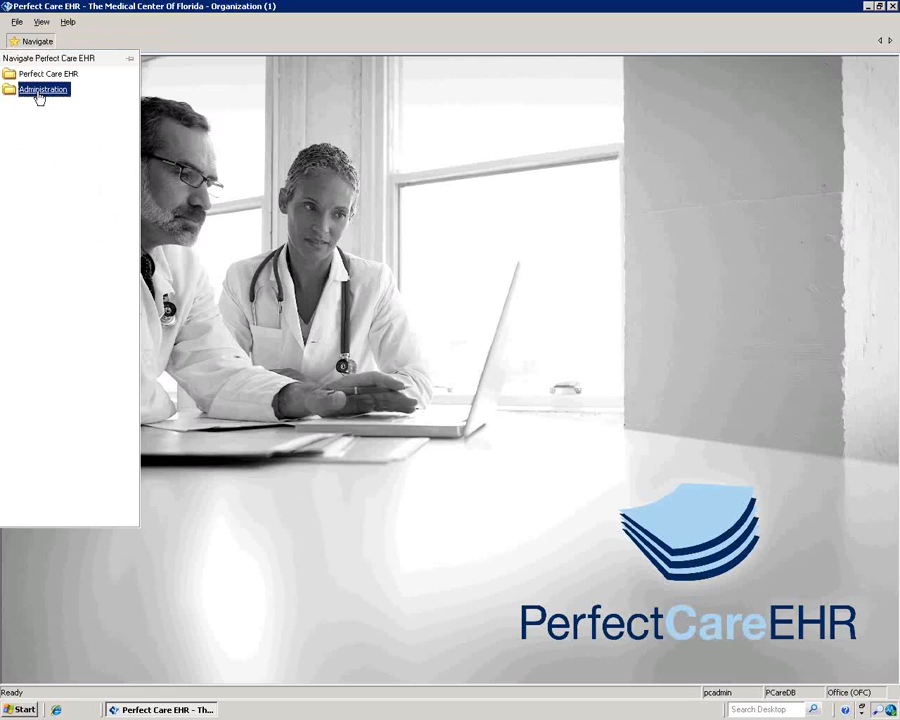
click(37, 76)
double_click(37, 79)
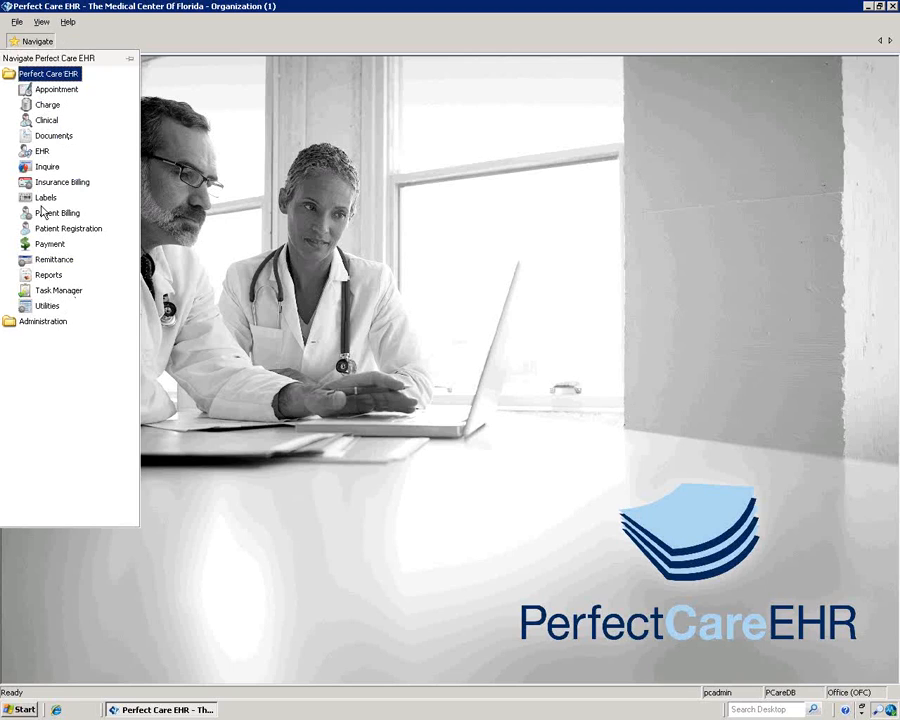
click(50, 306)
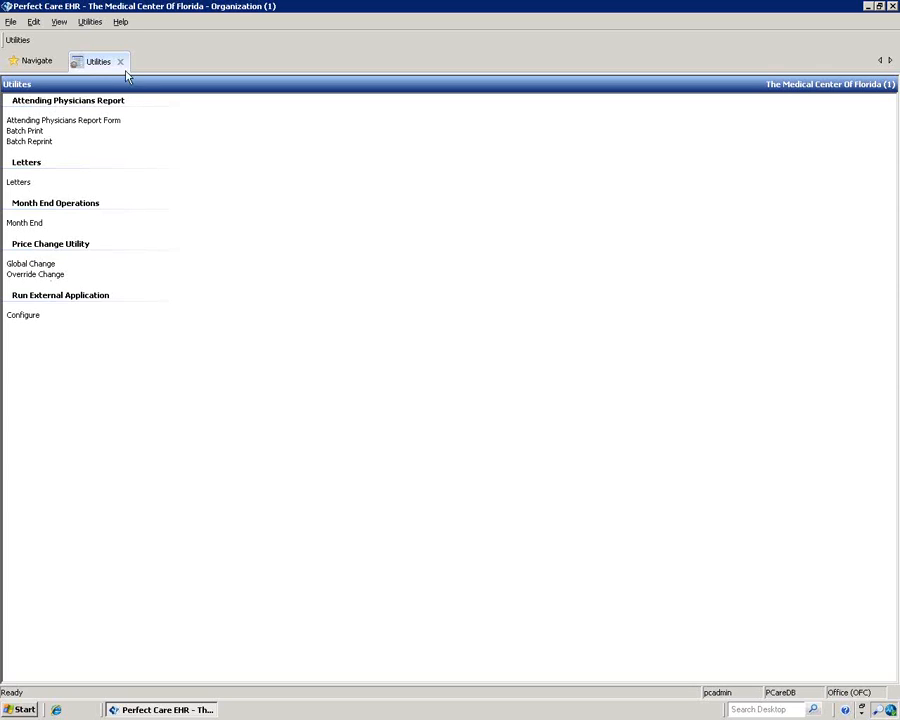
click(120, 62)
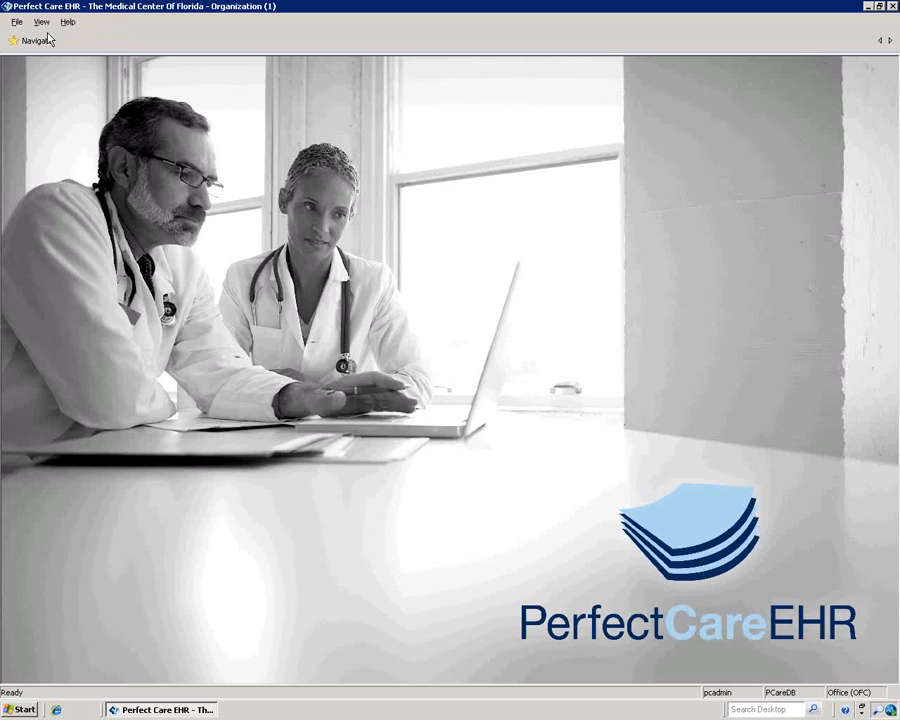
click(32, 42)
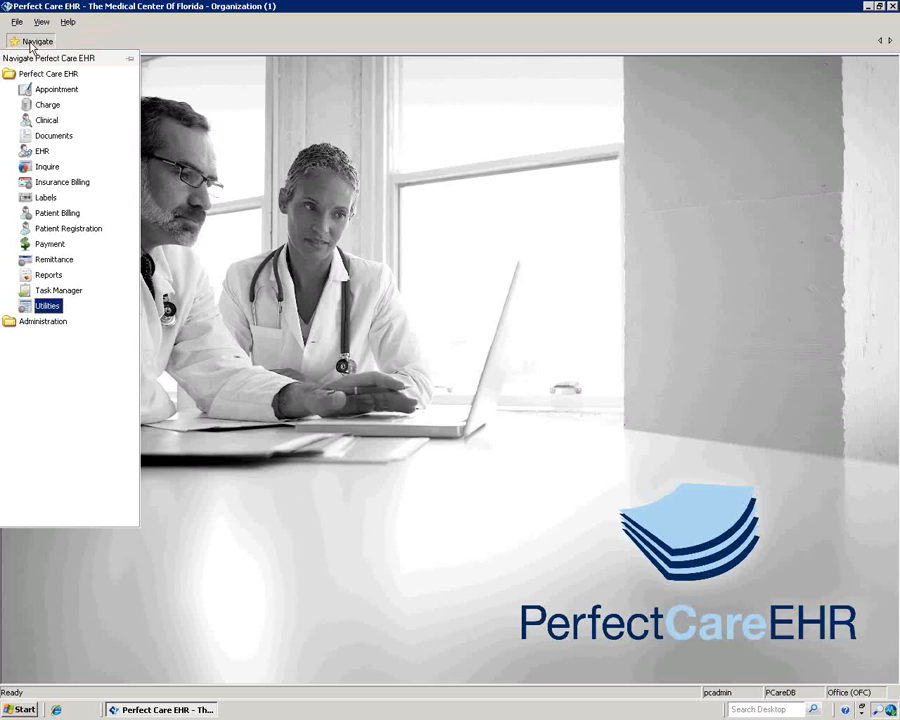
click(57, 296)
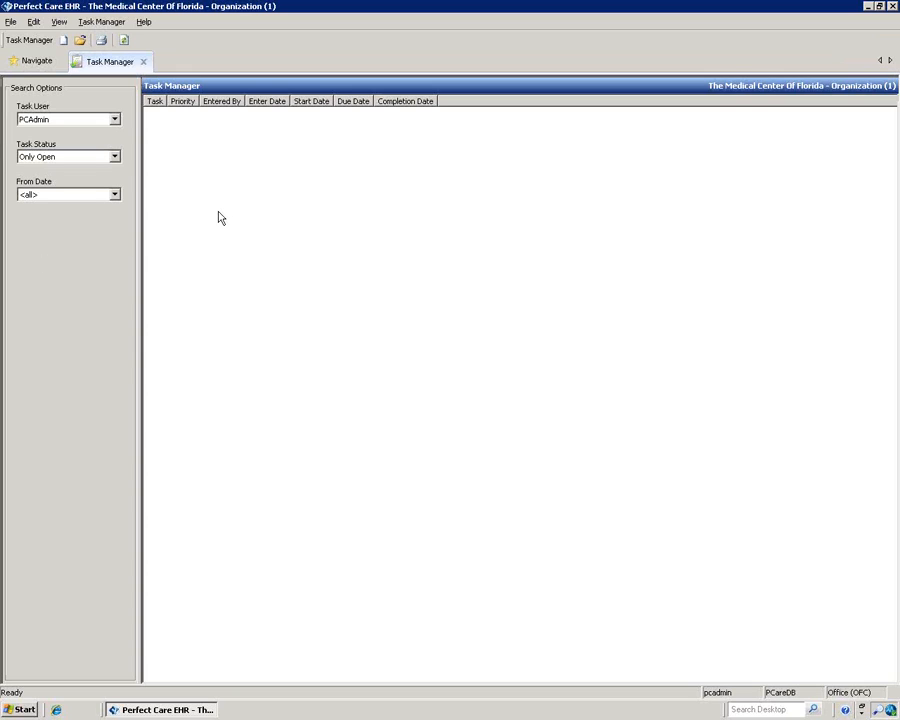
click(114, 119)
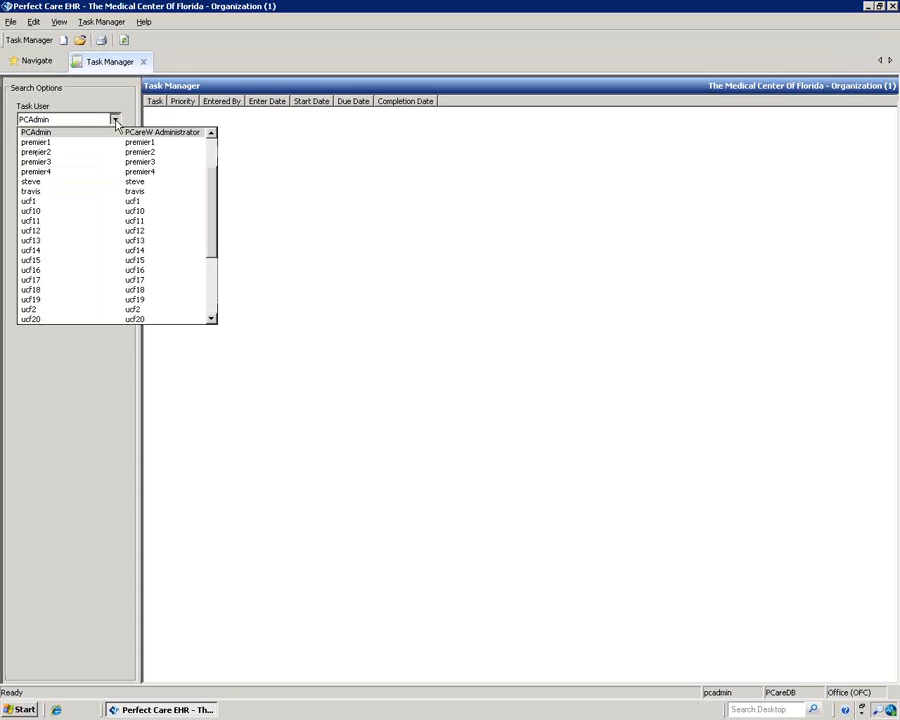
click(109, 242)
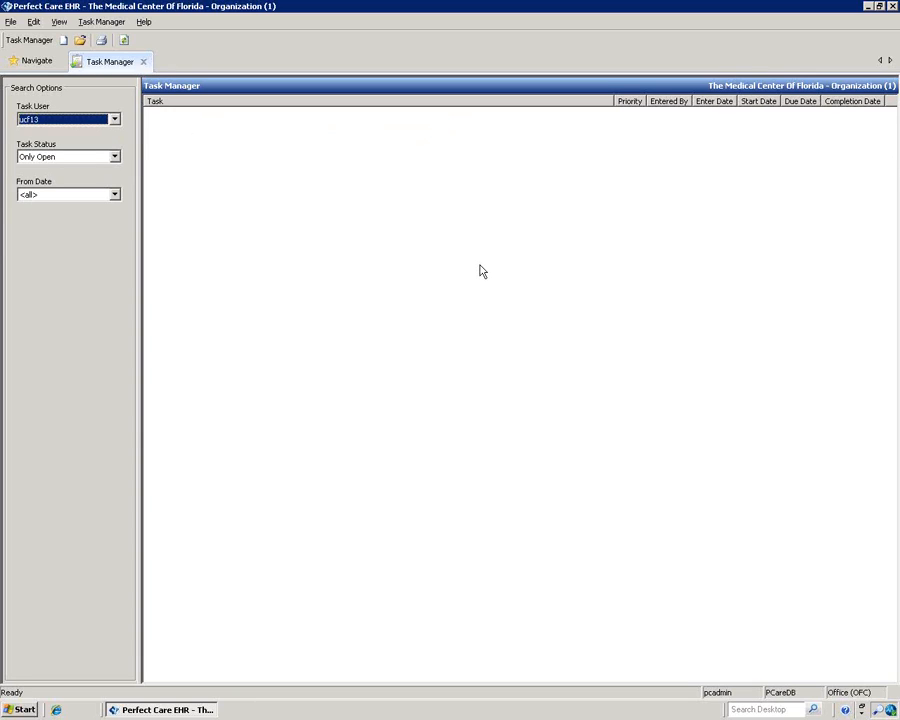
click(114, 156)
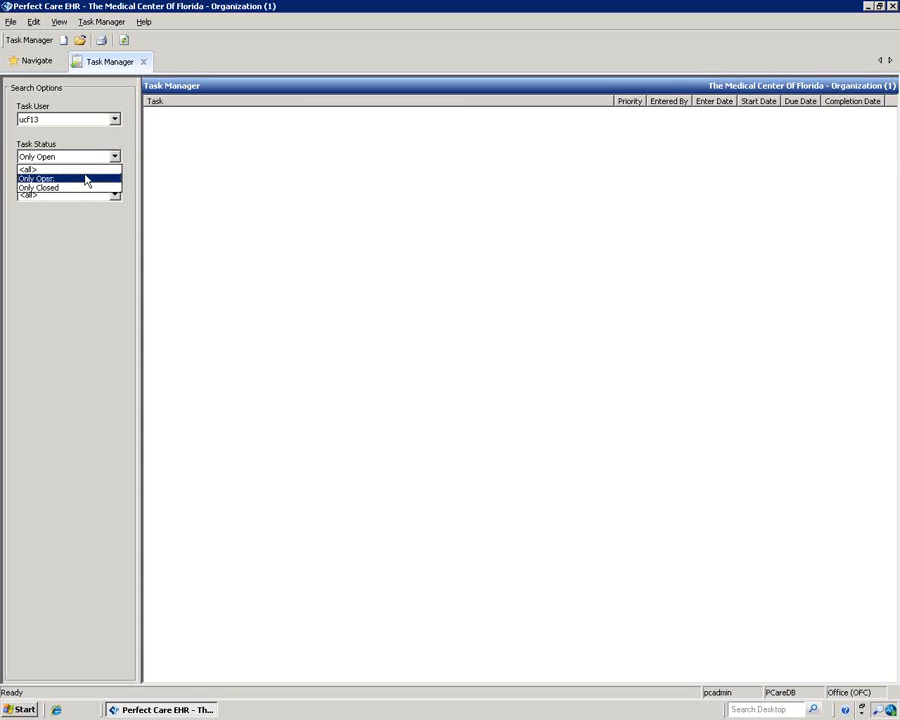
click(174, 184)
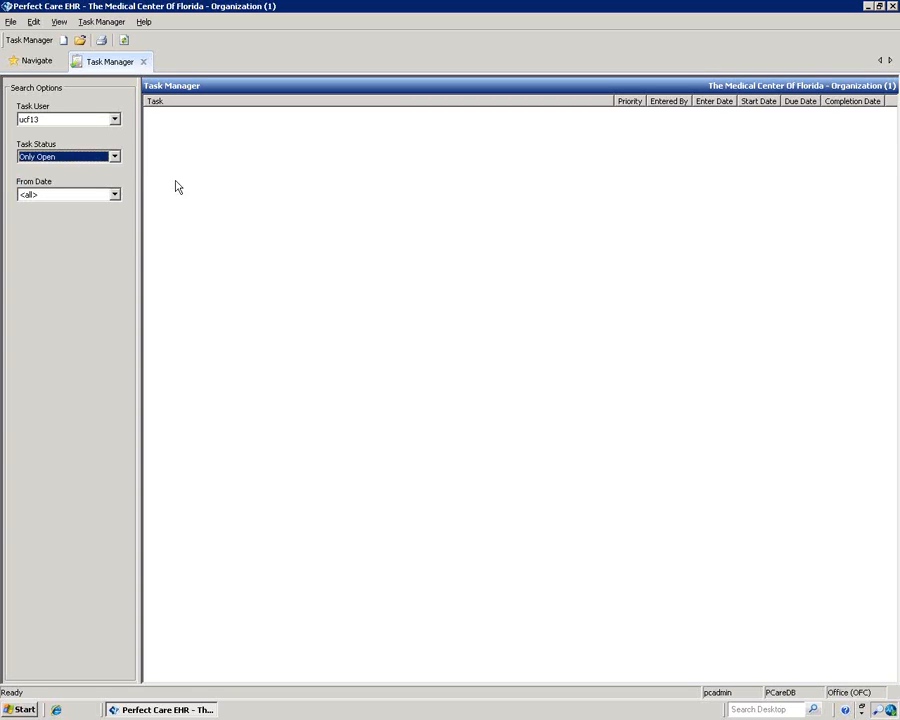
click(114, 195)
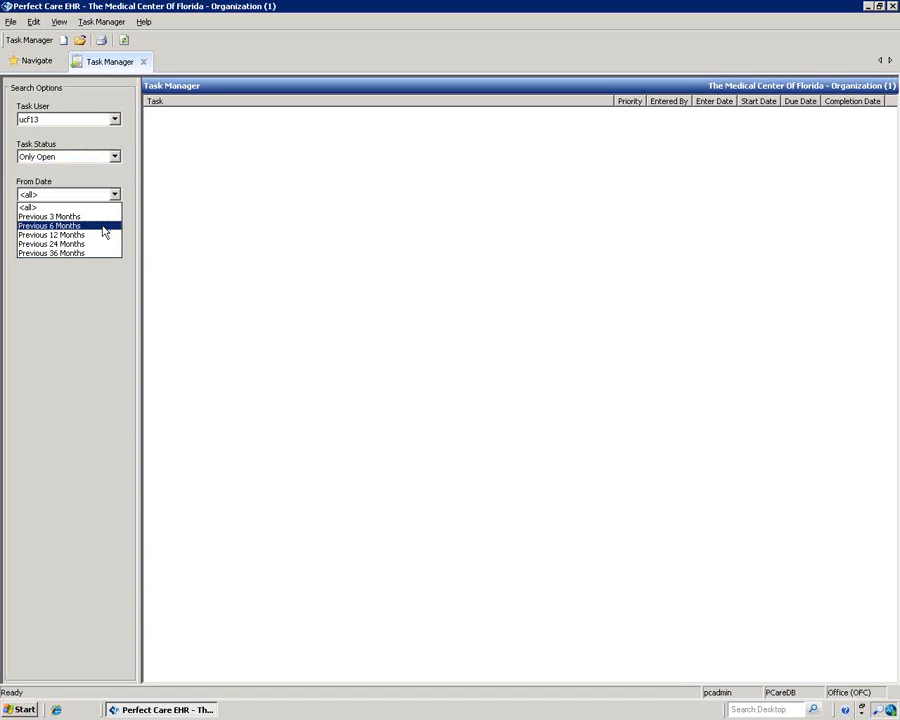
click(64, 306)
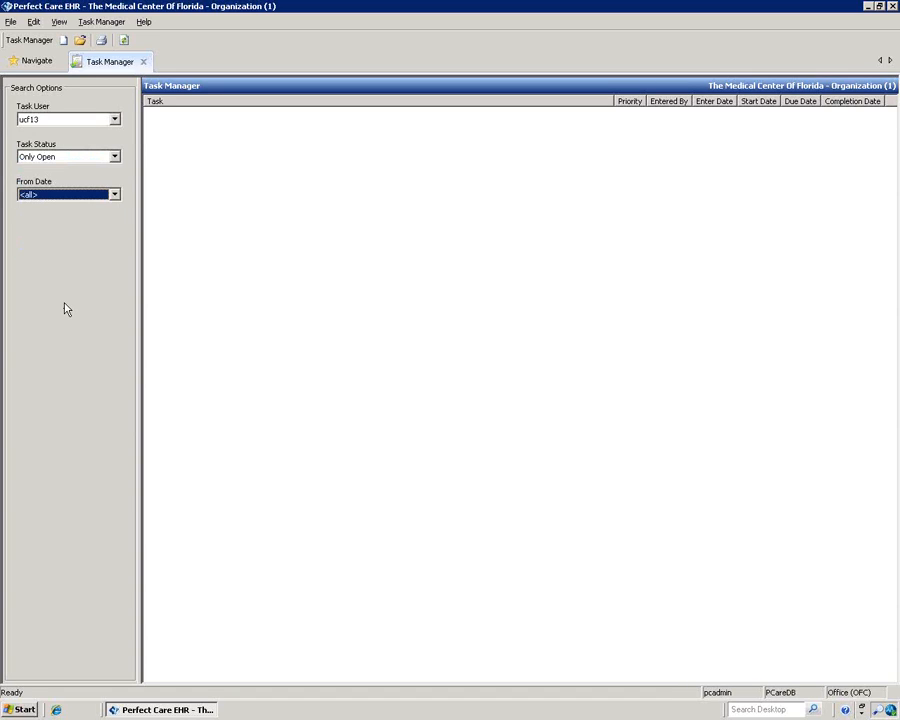
click(143, 61)
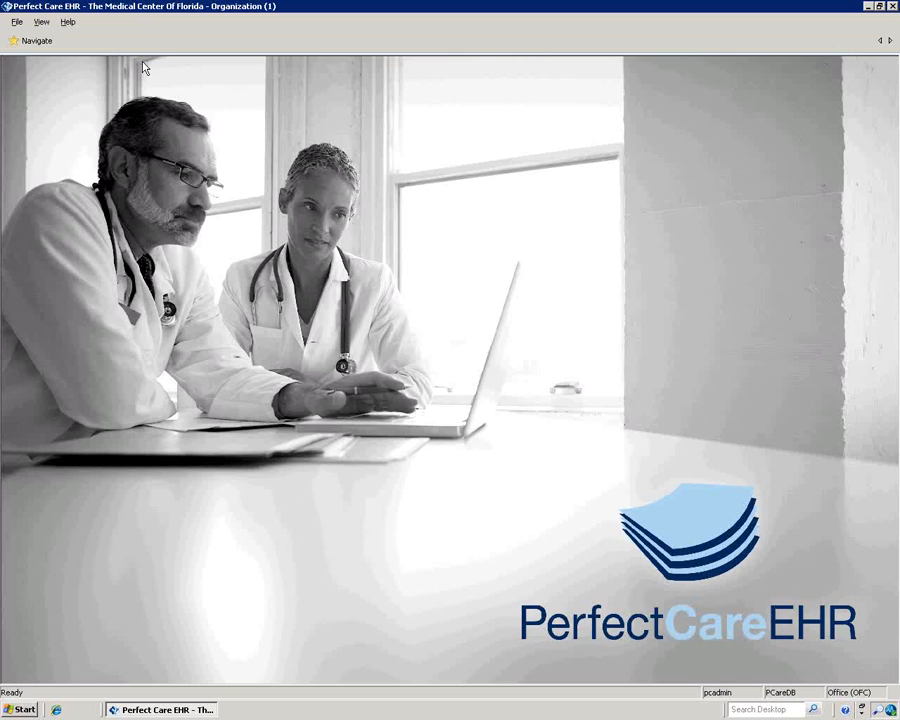
click(32, 41)
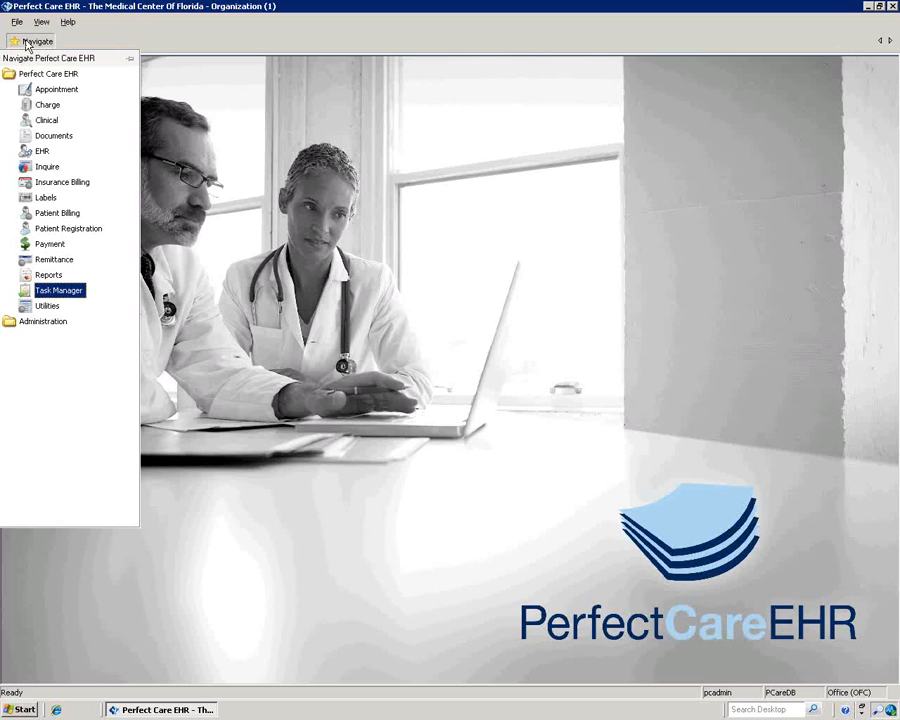
Step: Open Patient Registration, search patients by last name and load the second matching record
click(81, 230)
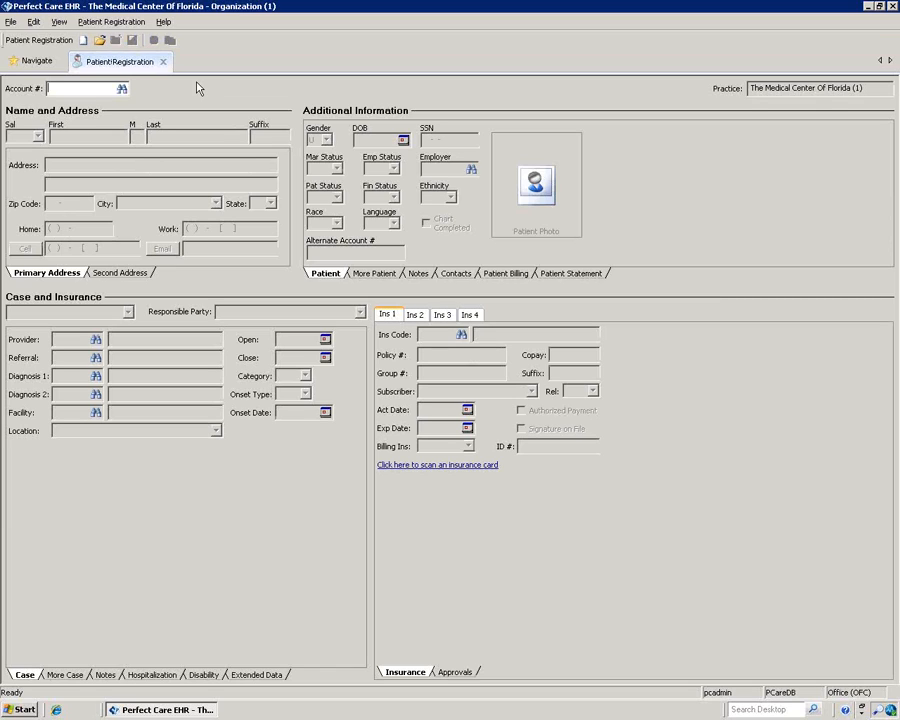
click(121, 89)
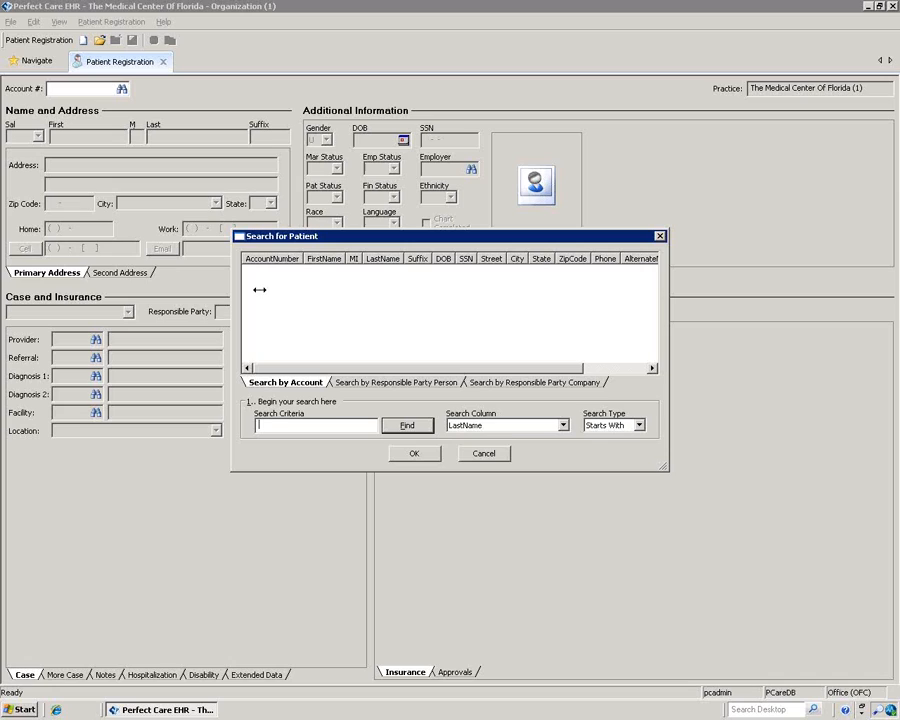
text(smith)
key(Return)
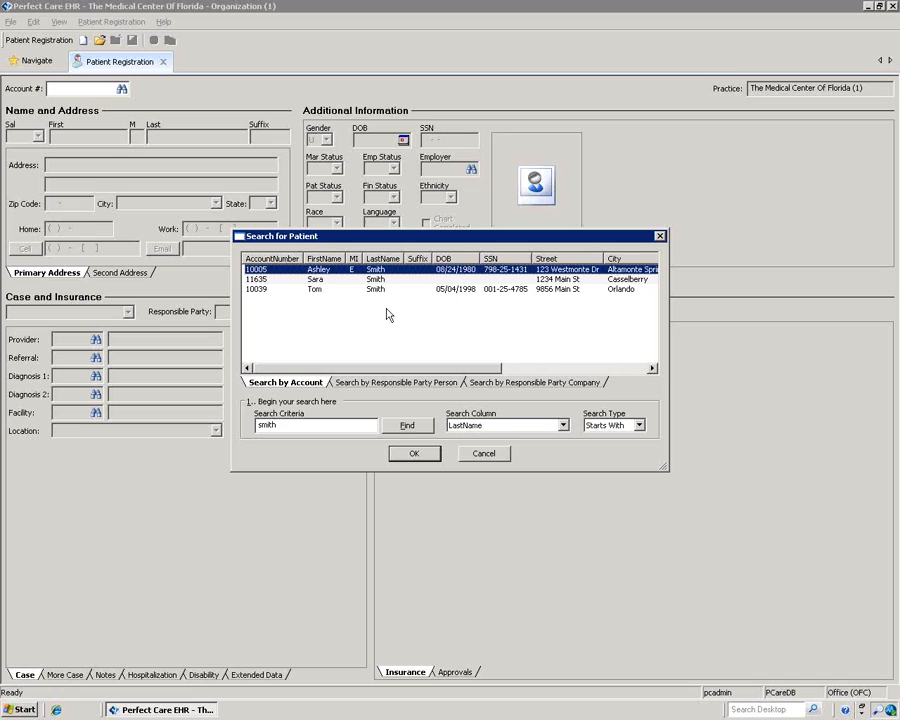
click(368, 283)
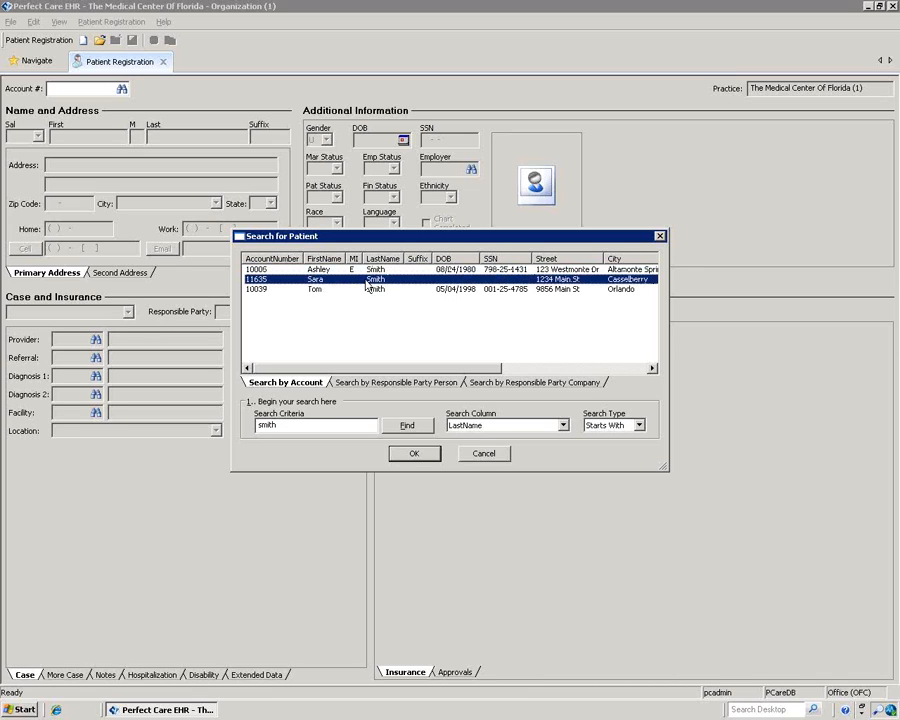
click(414, 453)
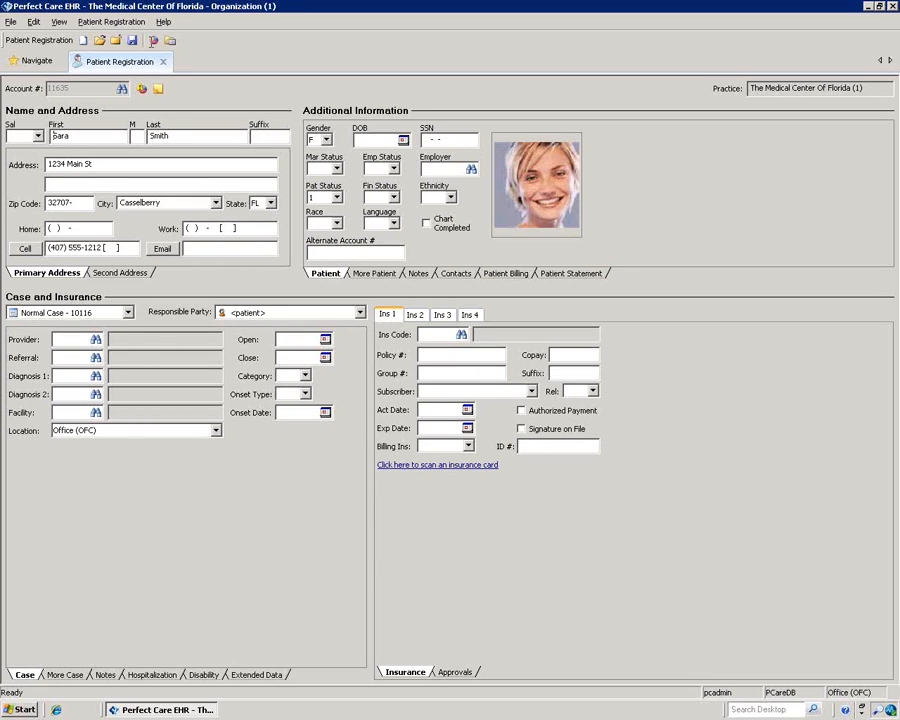
click(142, 89)
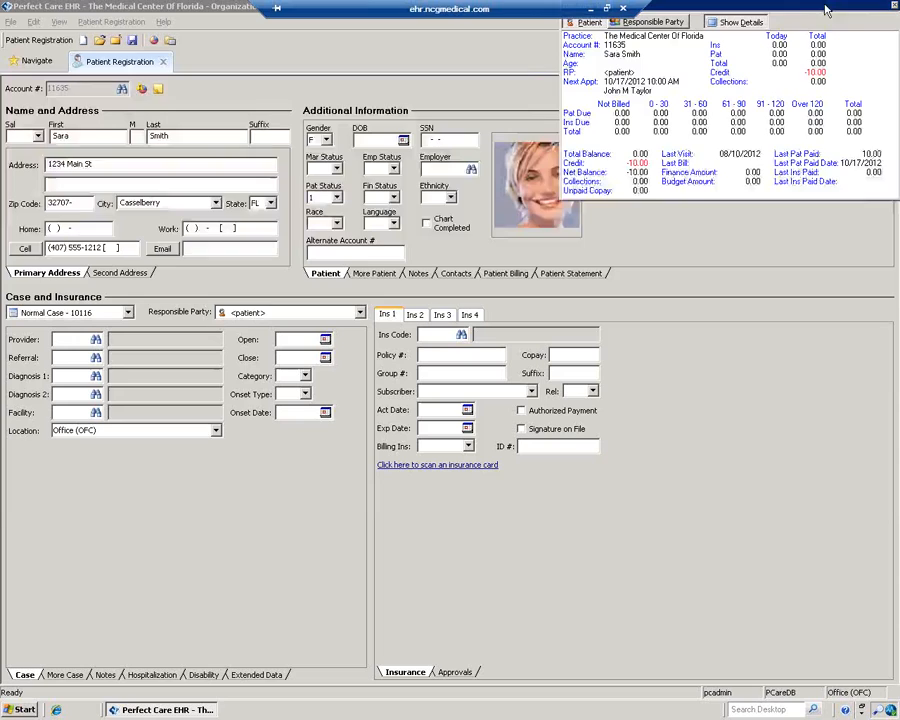
click(866, 31)
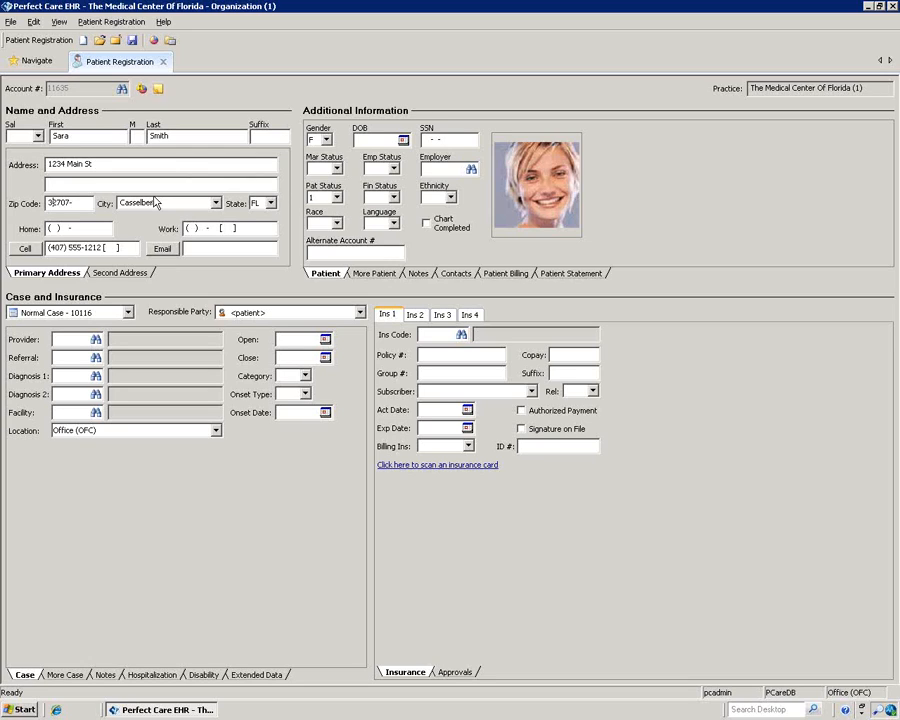
Step: Change the phone type to Fax and enter the patient's fax number
click(25, 249)
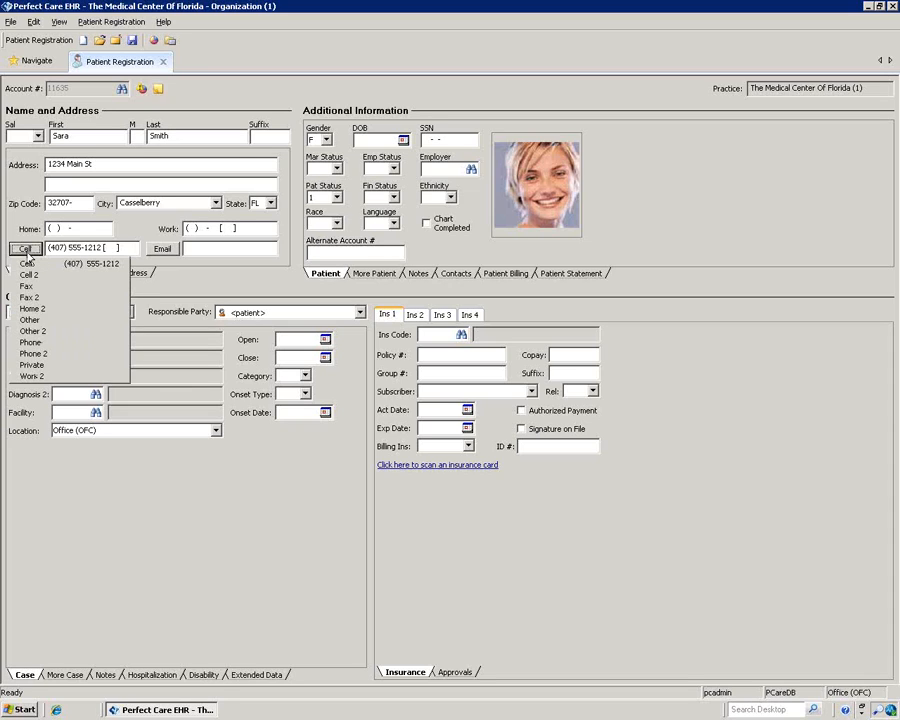
click(36, 287)
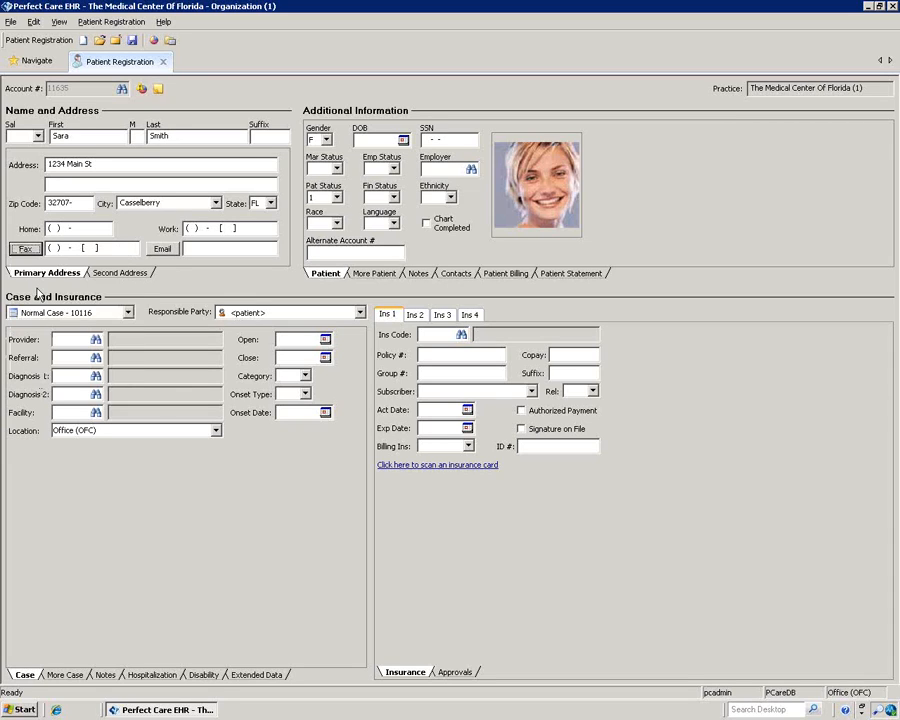
click(56, 247)
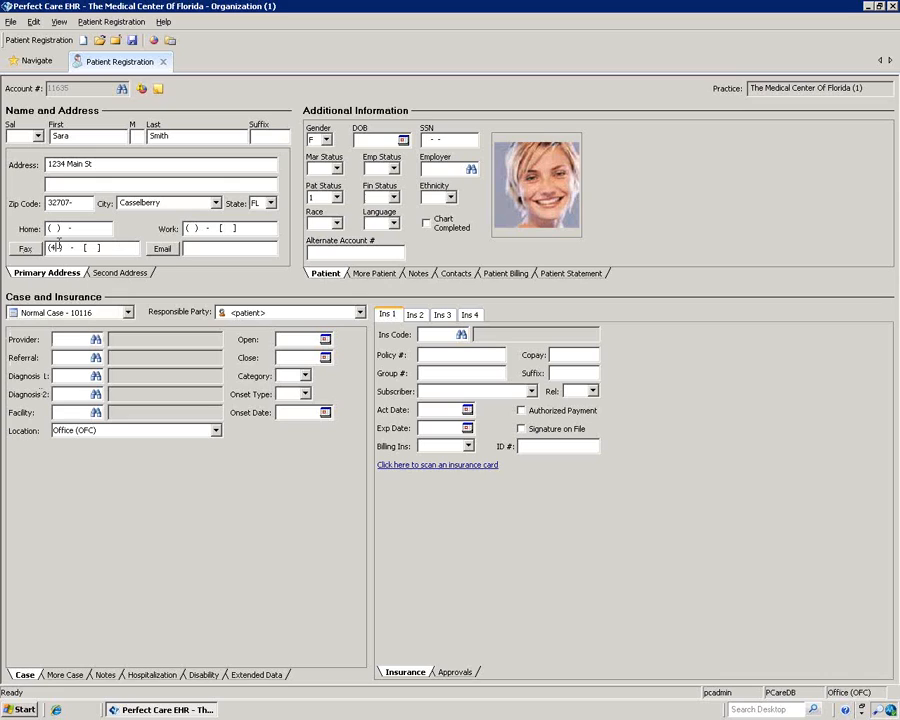
click(25, 248)
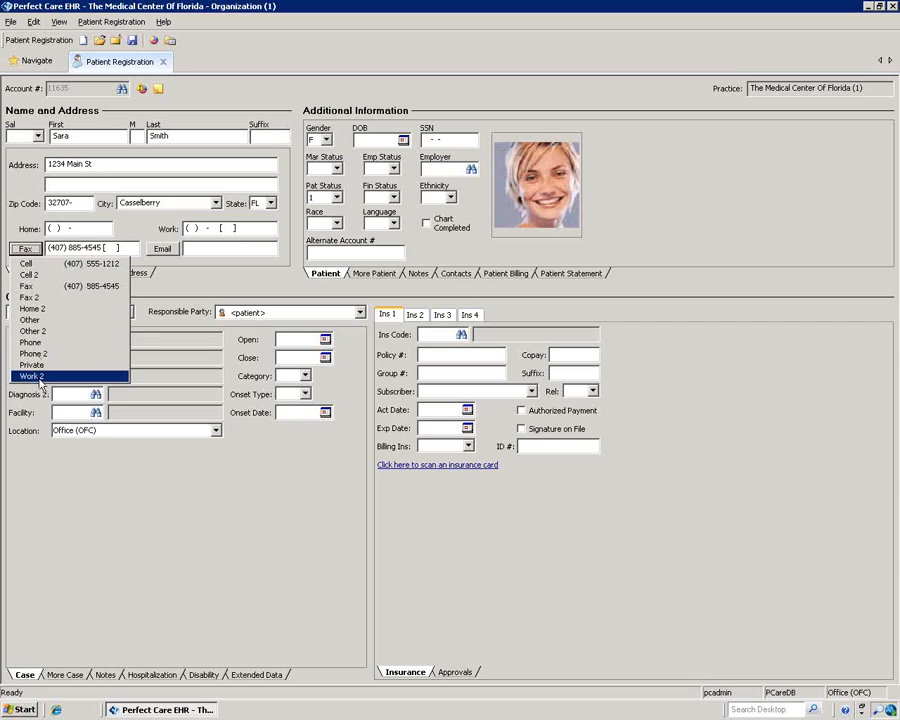
Step: Review the e-mail type list without choosing, then show the Second Address page
click(172, 250)
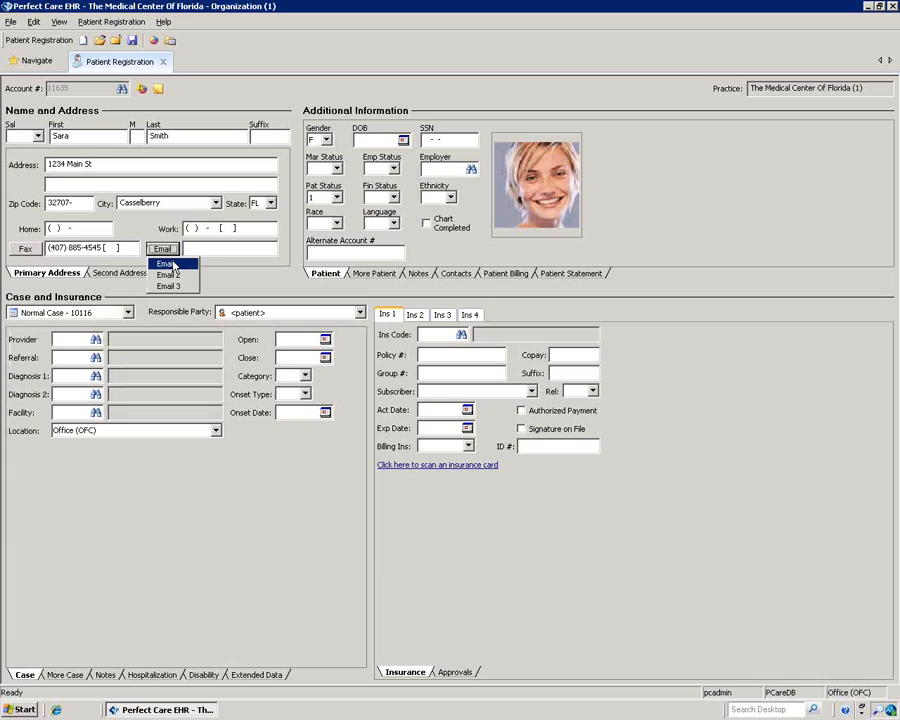
click(233, 276)
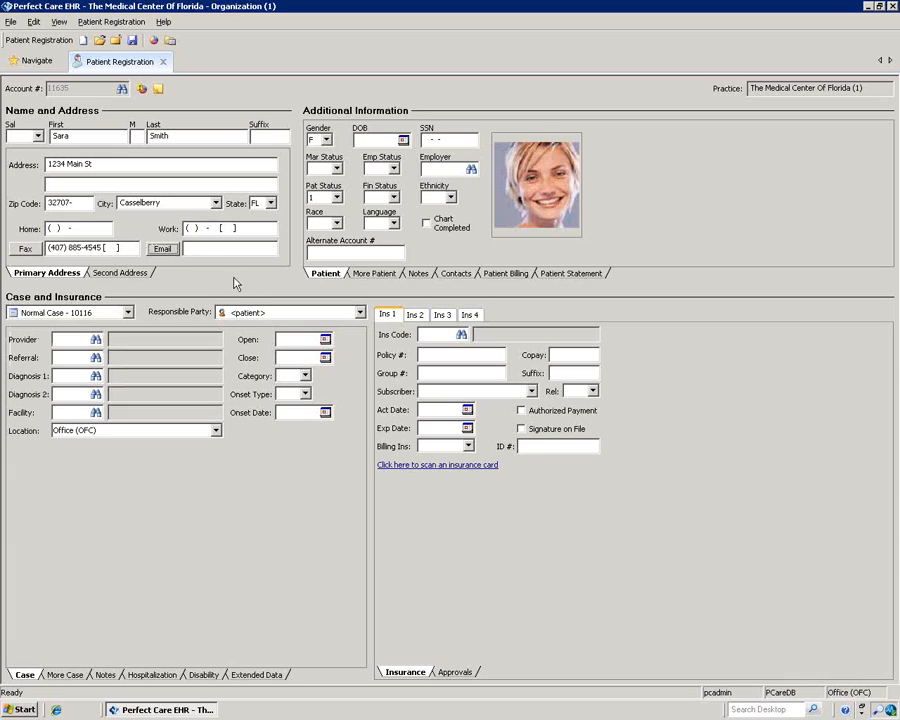
click(115, 274)
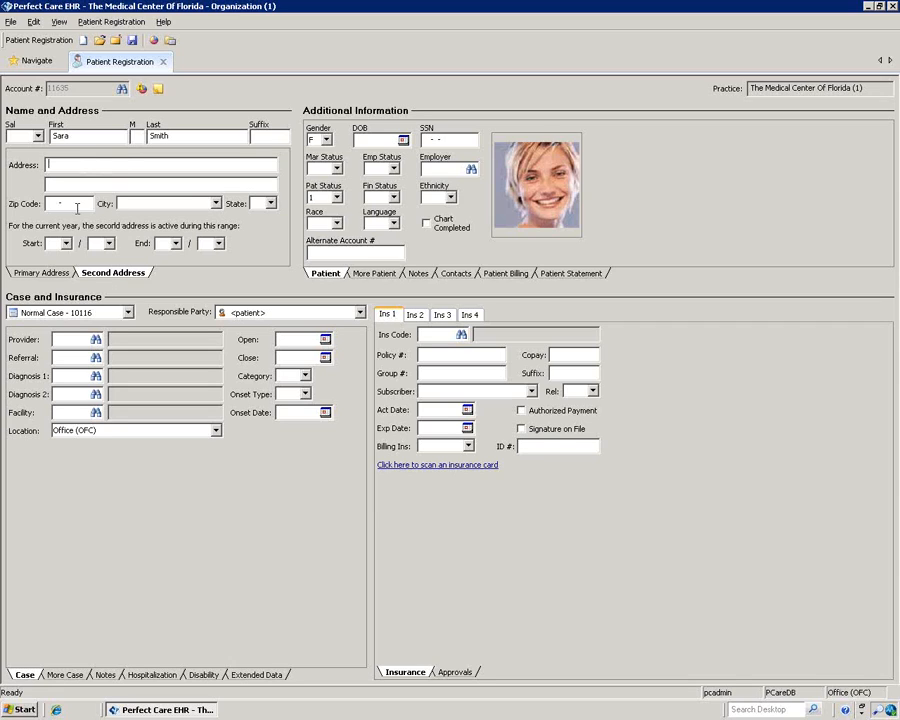
Step: Return to the Primary Address page and close the Language list without picking a language
click(46, 275)
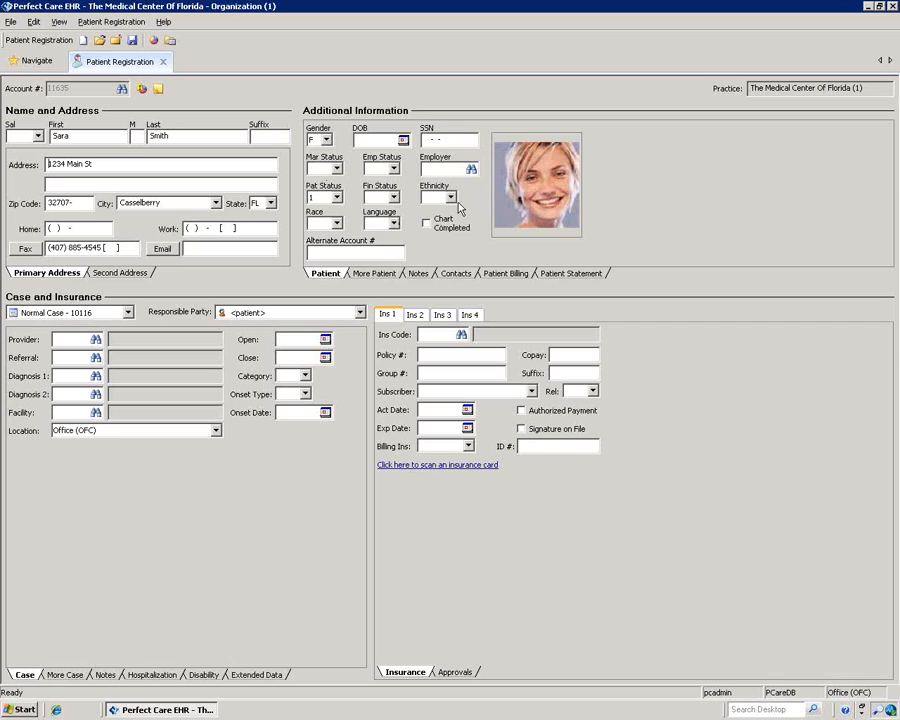
click(395, 224)
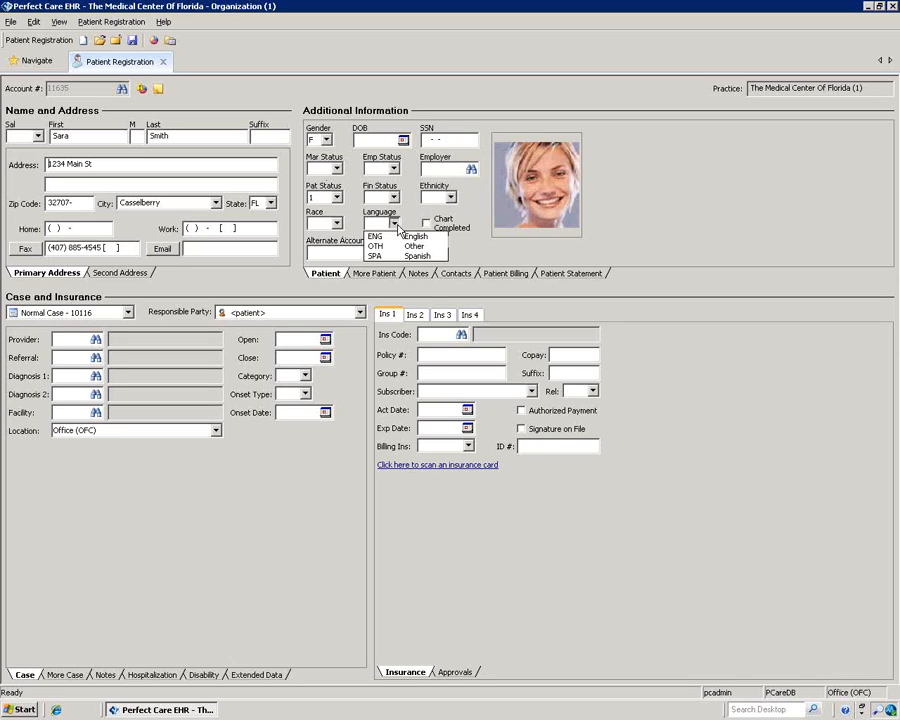
click(407, 212)
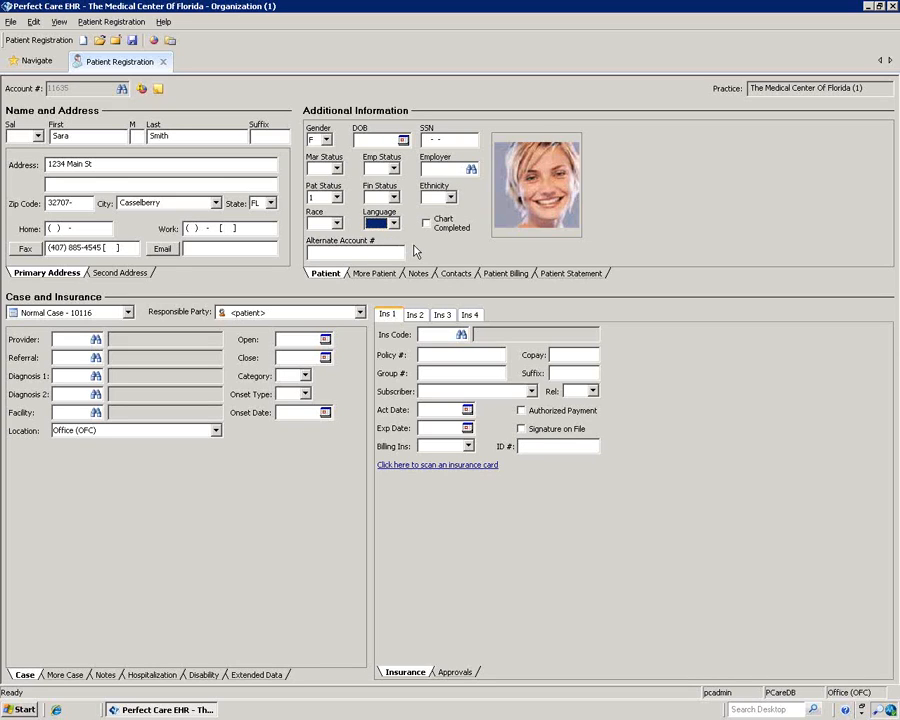
Step: Start importing a patient picture, cancel it, then show the More Patient details
right_click(533, 181)
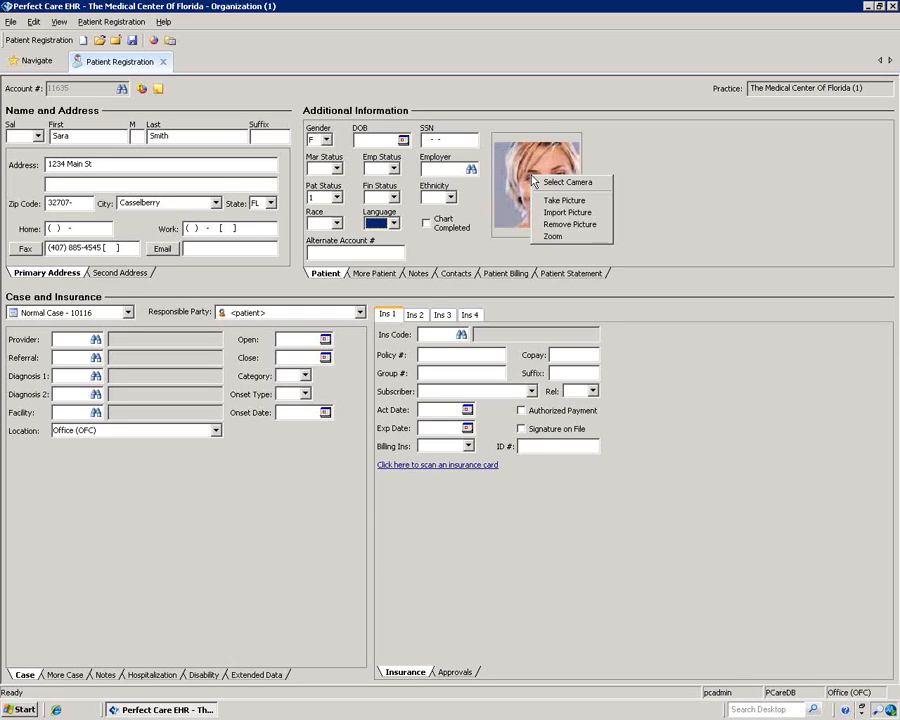
click(571, 213)
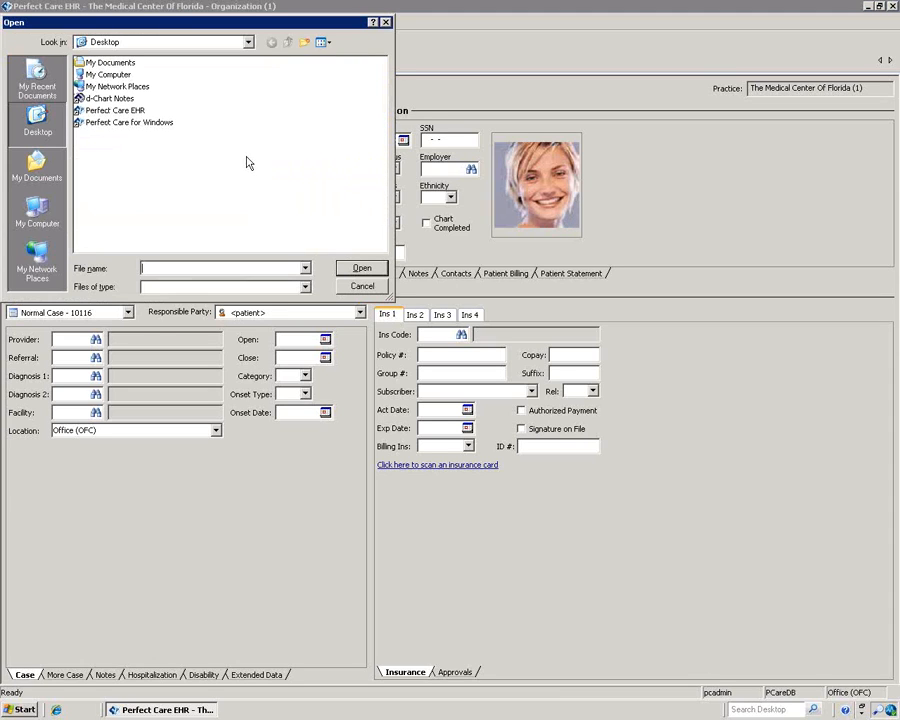
click(386, 22)
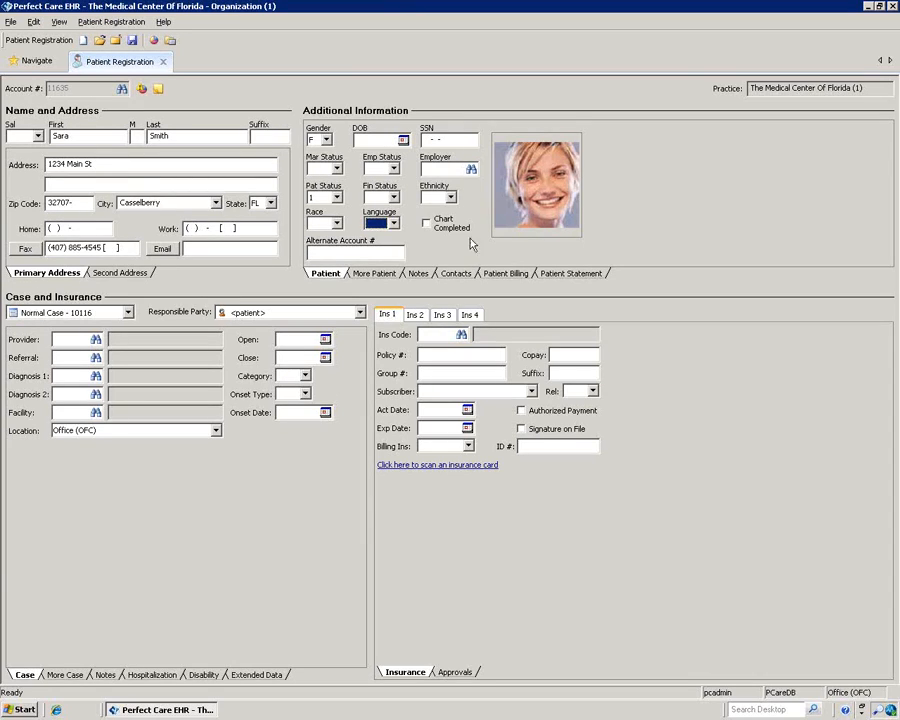
click(371, 273)
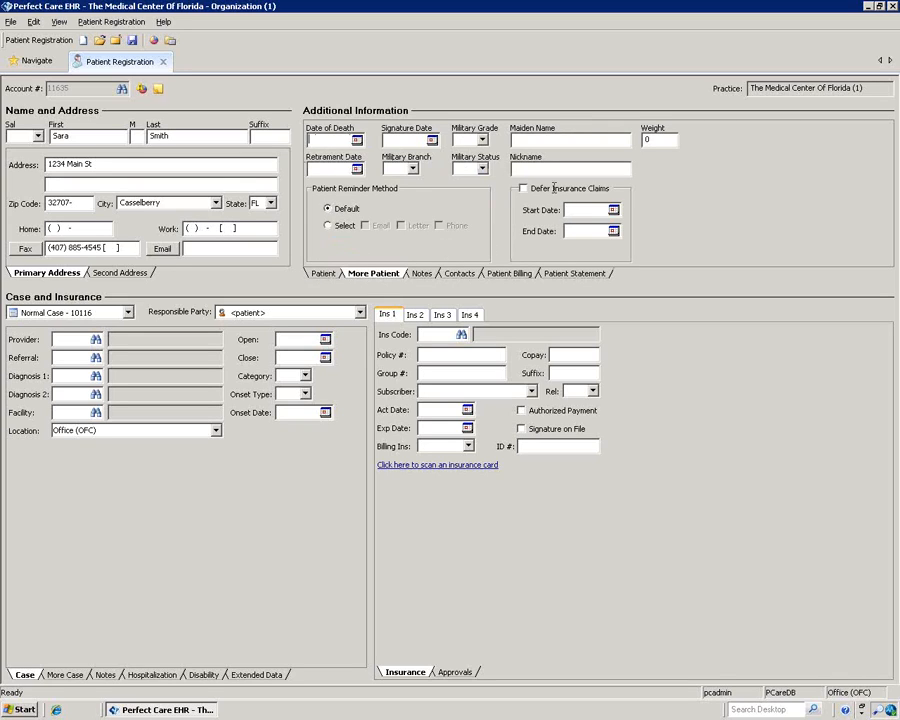
Step: Show the patient's notes as a list, float the notes panel, then close it
click(518, 169)
click(424, 275)
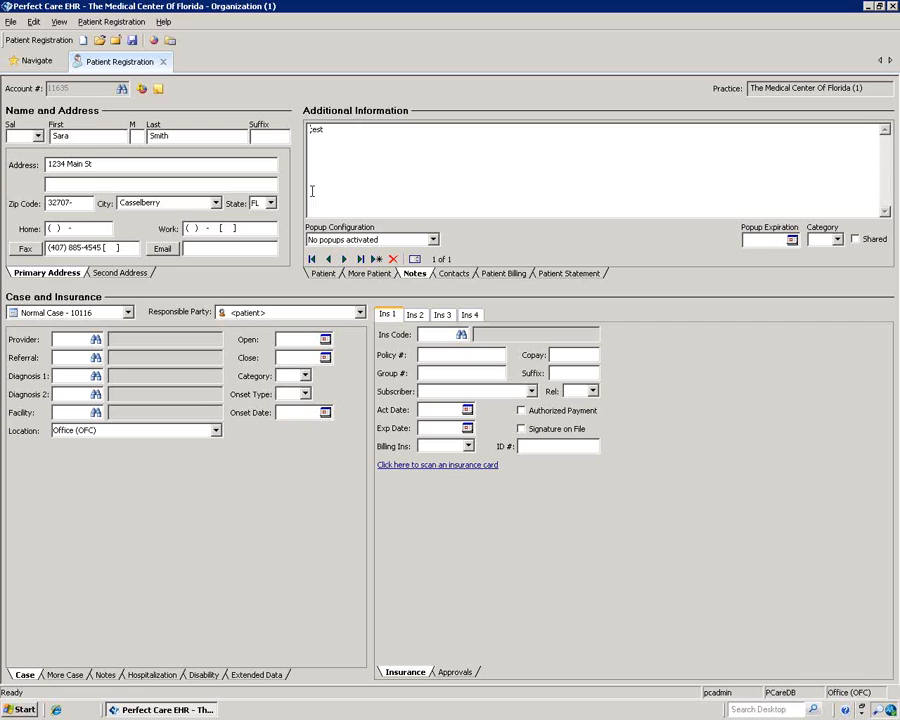
click(414, 259)
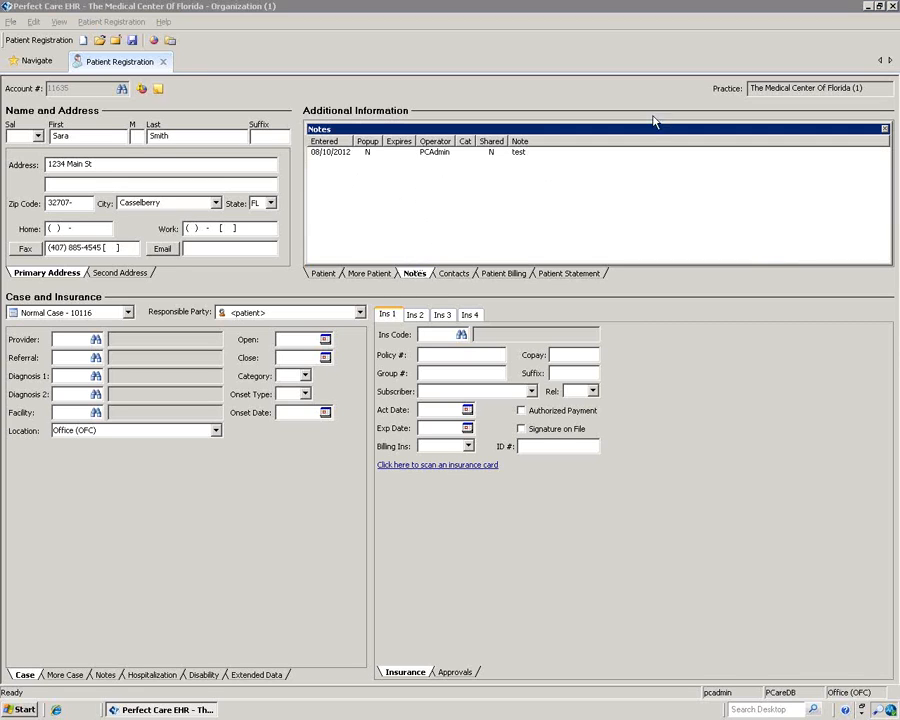
drag(648, 131, 441, 135)
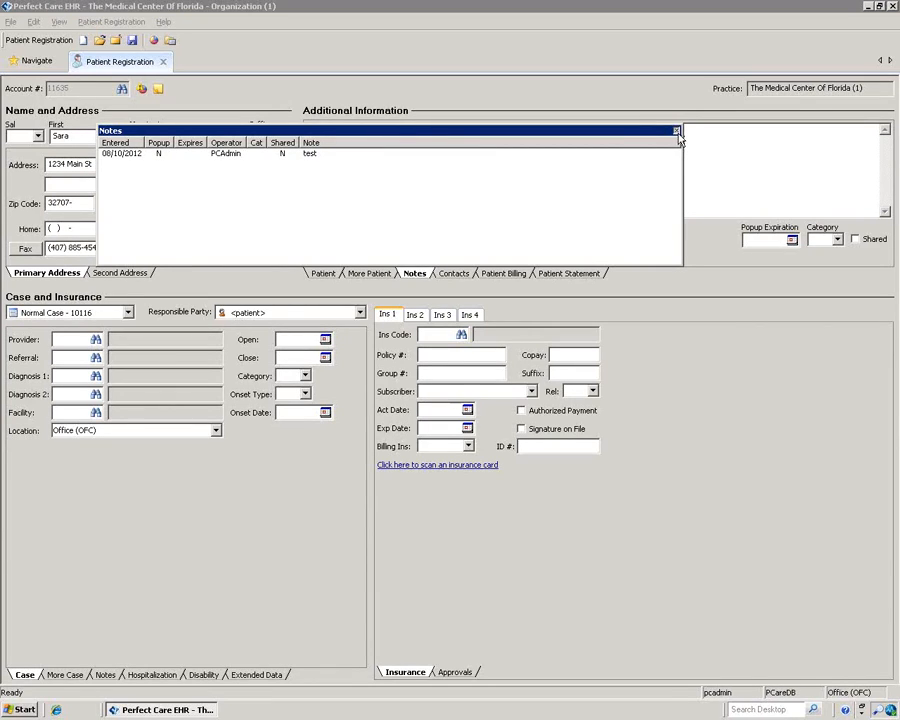
click(675, 131)
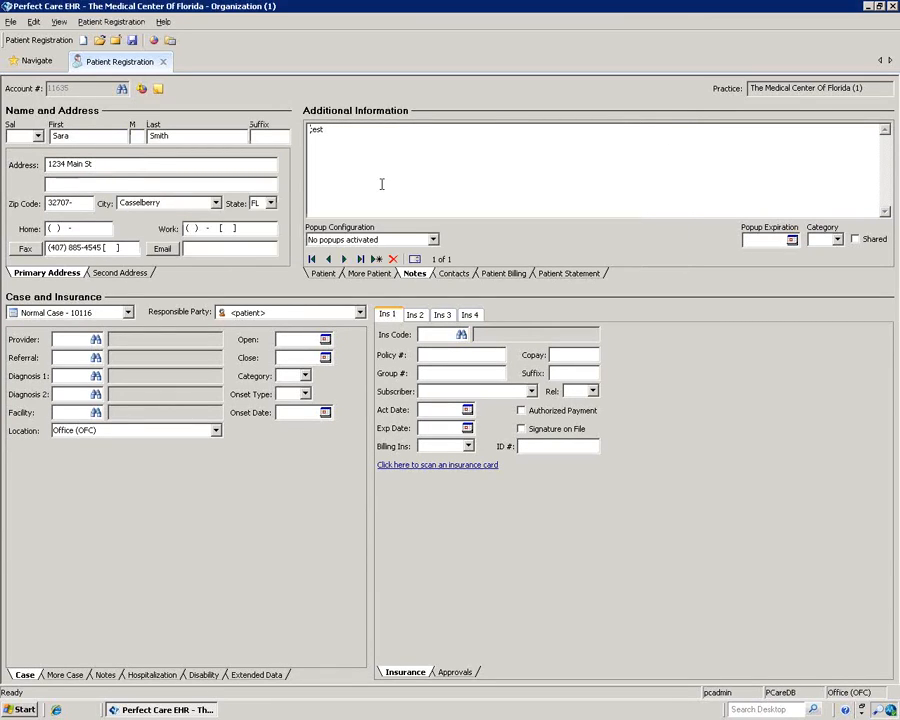
Step: Add a note 'nfew note' and browse through the note records
click(377, 260)
text(nfew note)
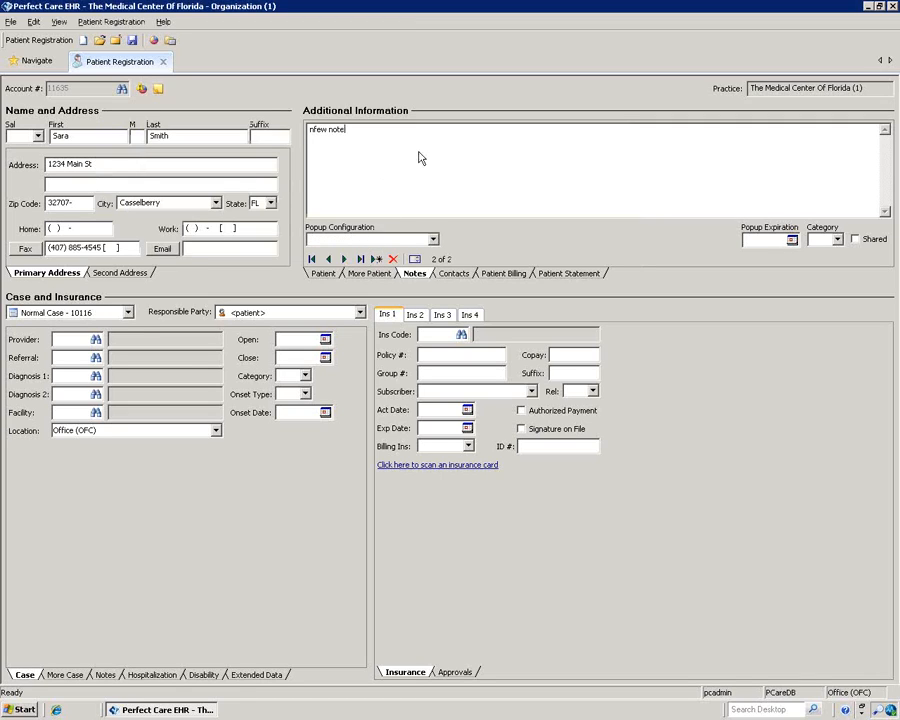
click(340, 262)
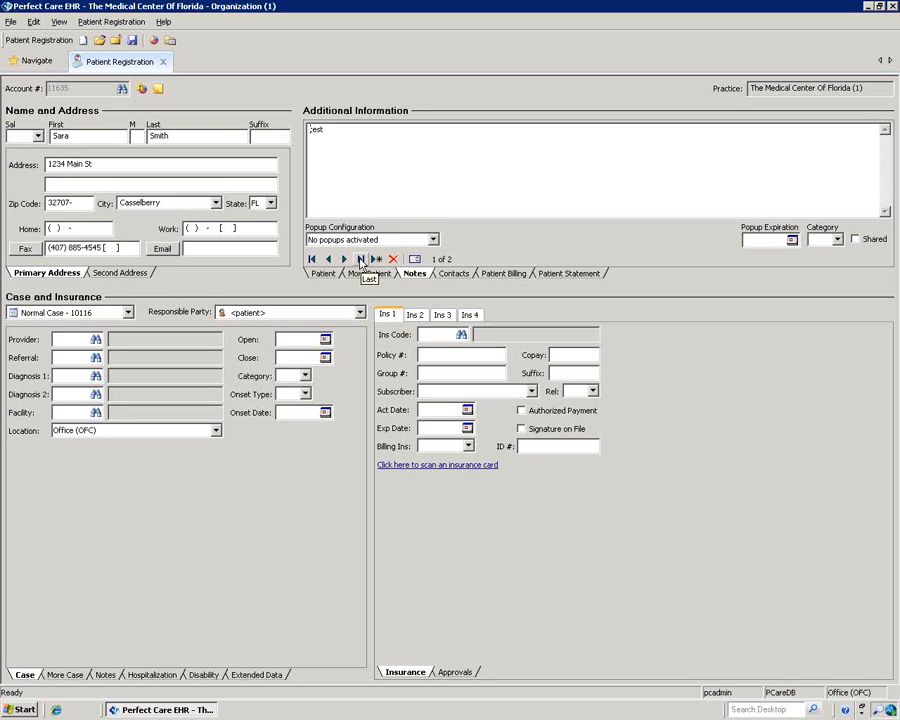
click(345, 260)
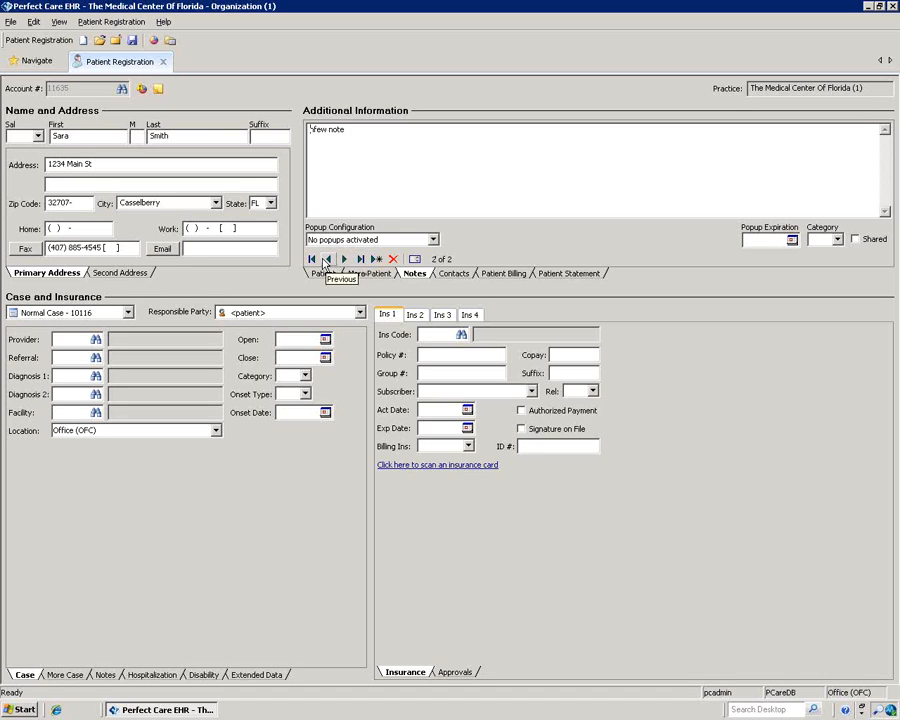
click(329, 260)
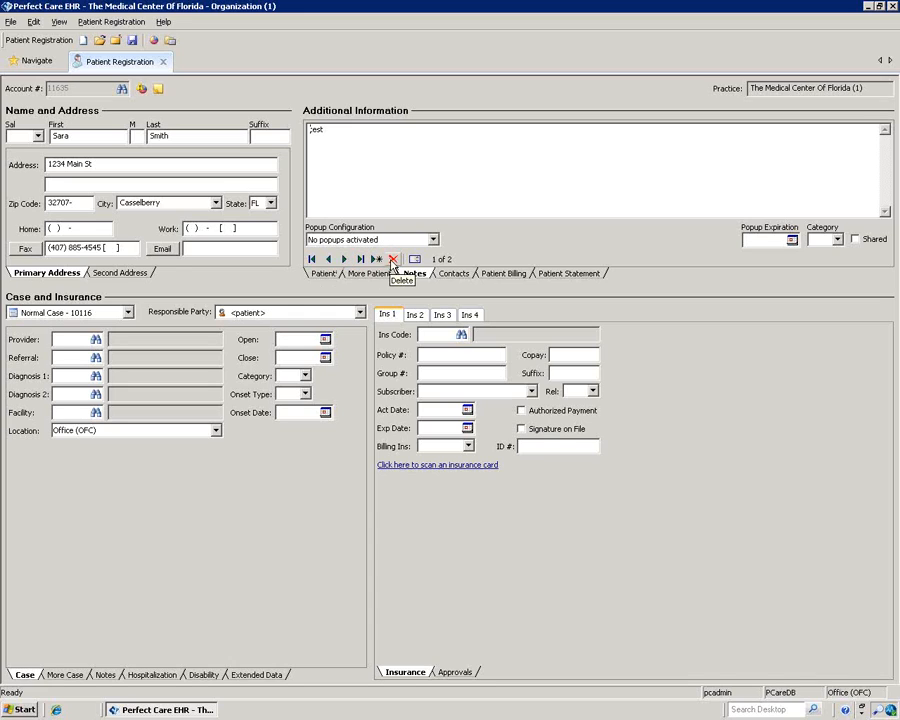
Step: Delete the extra blank note and add another note reading 'another note'
click(376, 259)
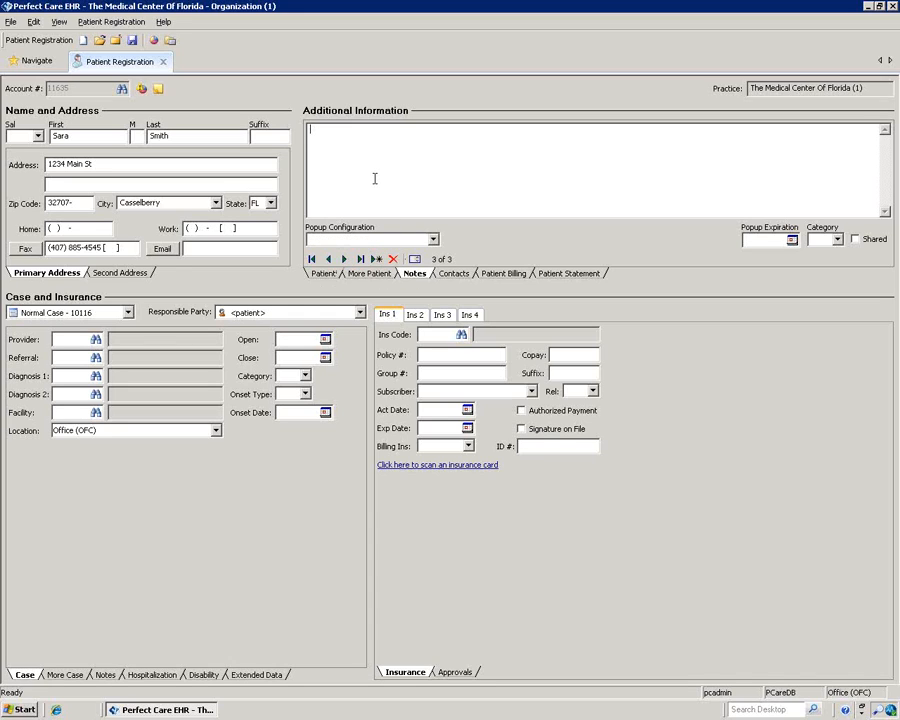
click(393, 259)
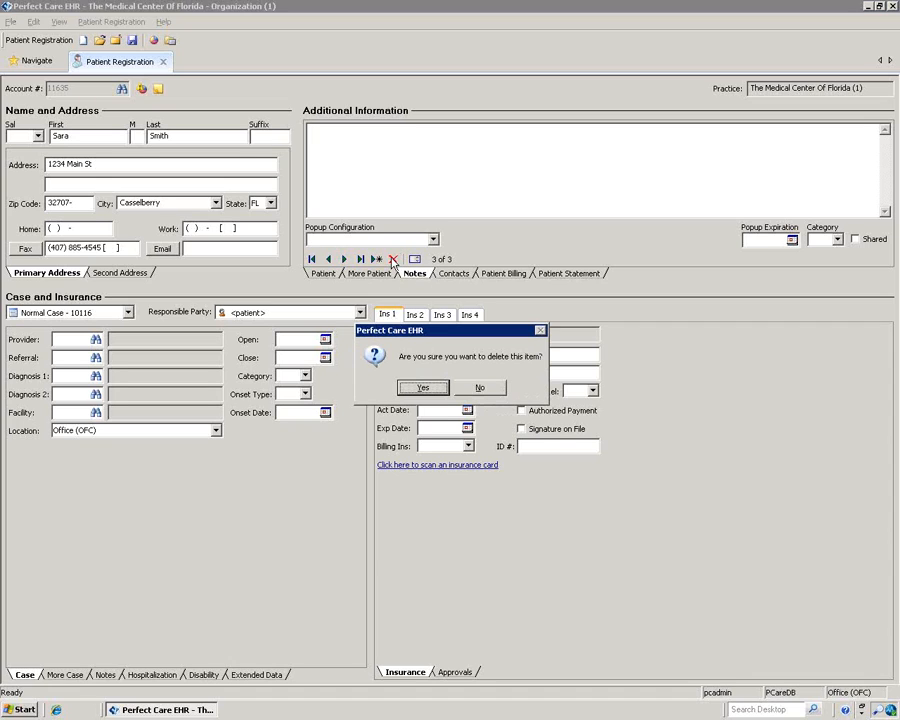
click(422, 387)
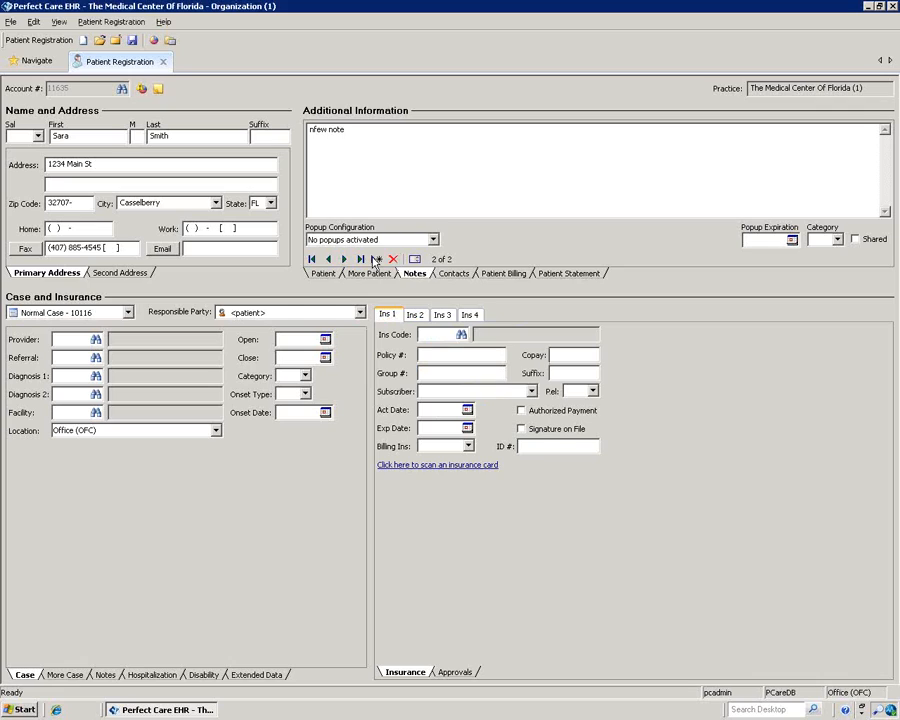
click(376, 259)
text(a)
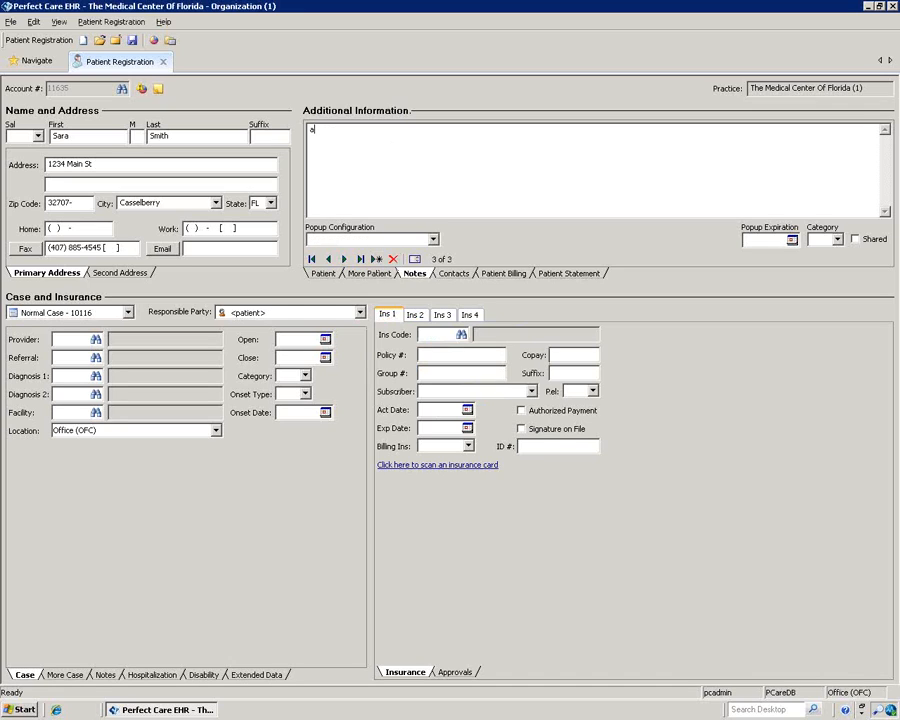
text(nother note)
click(418, 237)
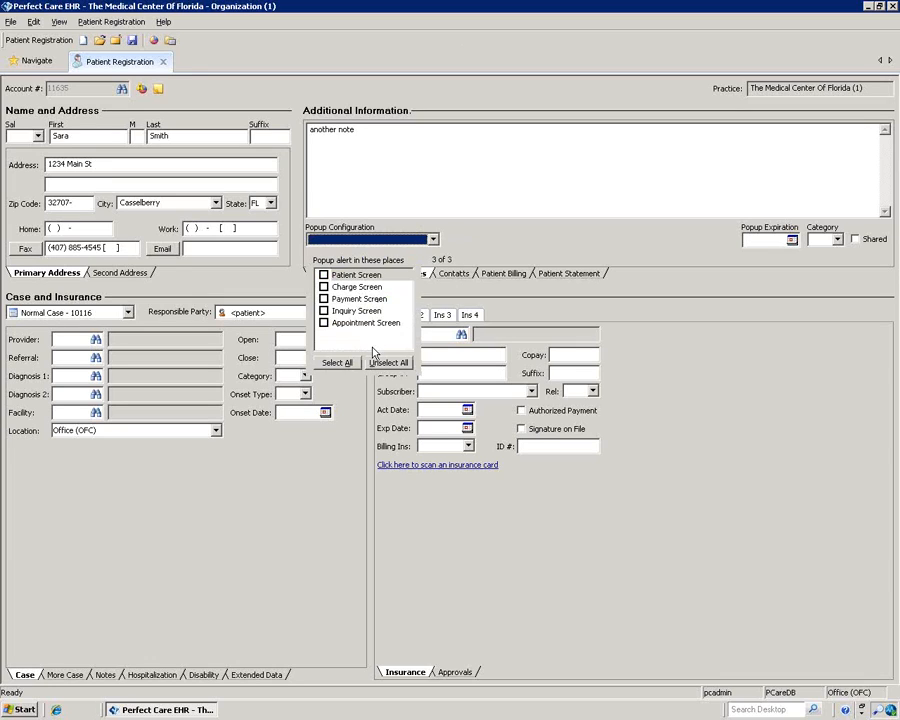
Step: Set the patient note to pop up on the Payment Screen, then bring up the empty Contacts section
click(323, 298)
click(770, 245)
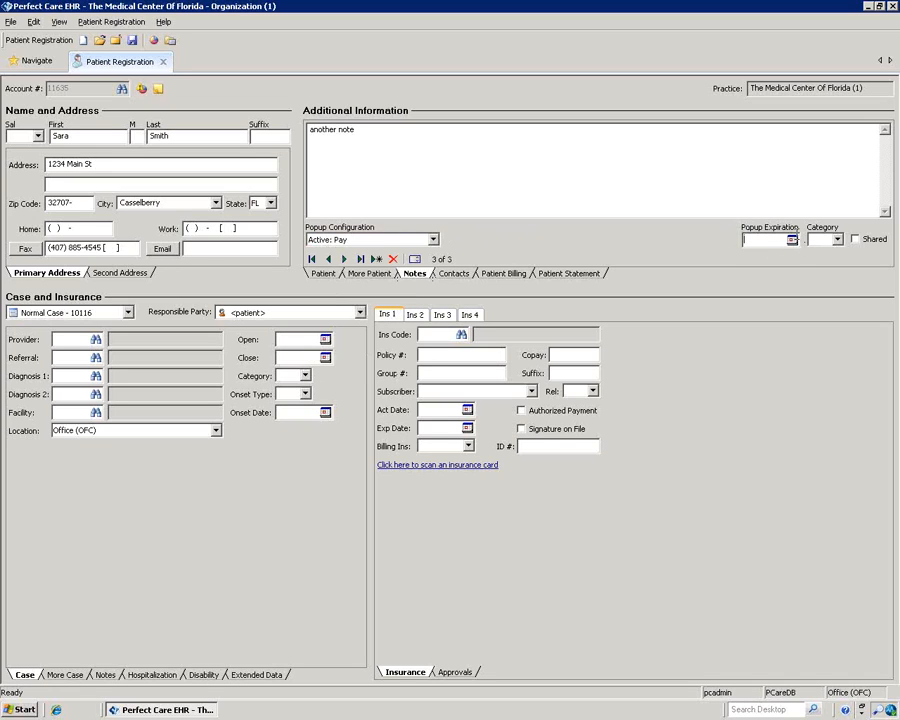
click(452, 274)
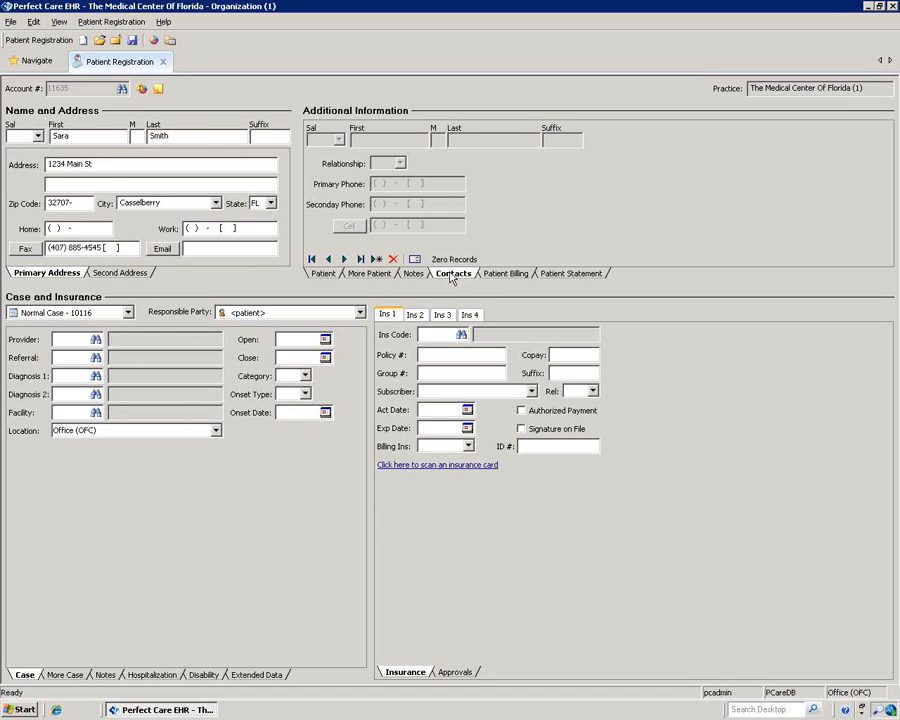
Step: Add a first contact with first and last name, related to the patient as husband (HUS)
click(377, 260)
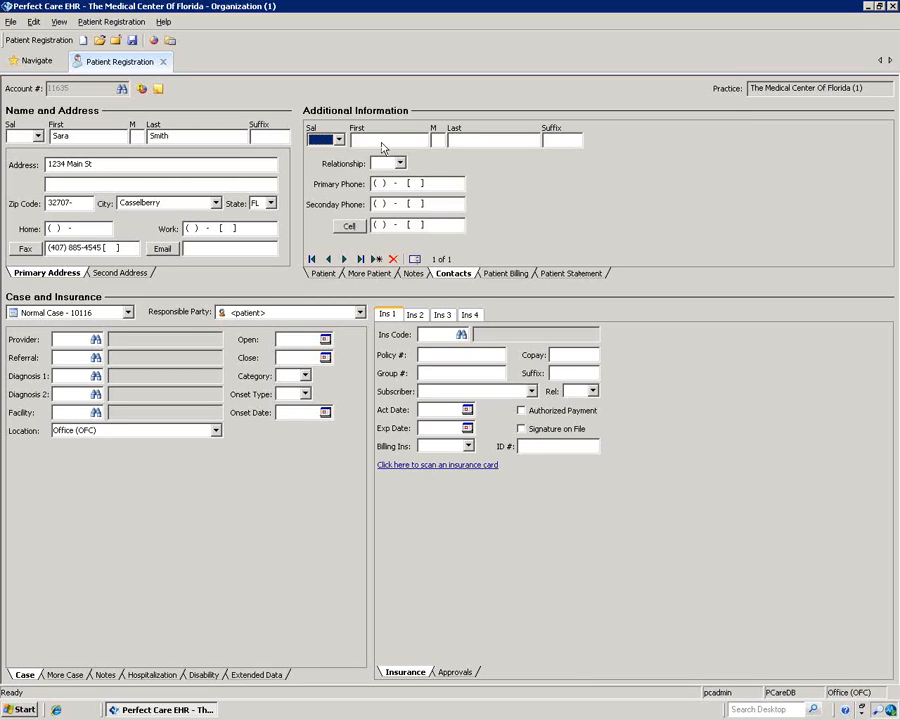
click(356, 140)
text(T)
key(Tab)
key(Tab)
text(Smith)
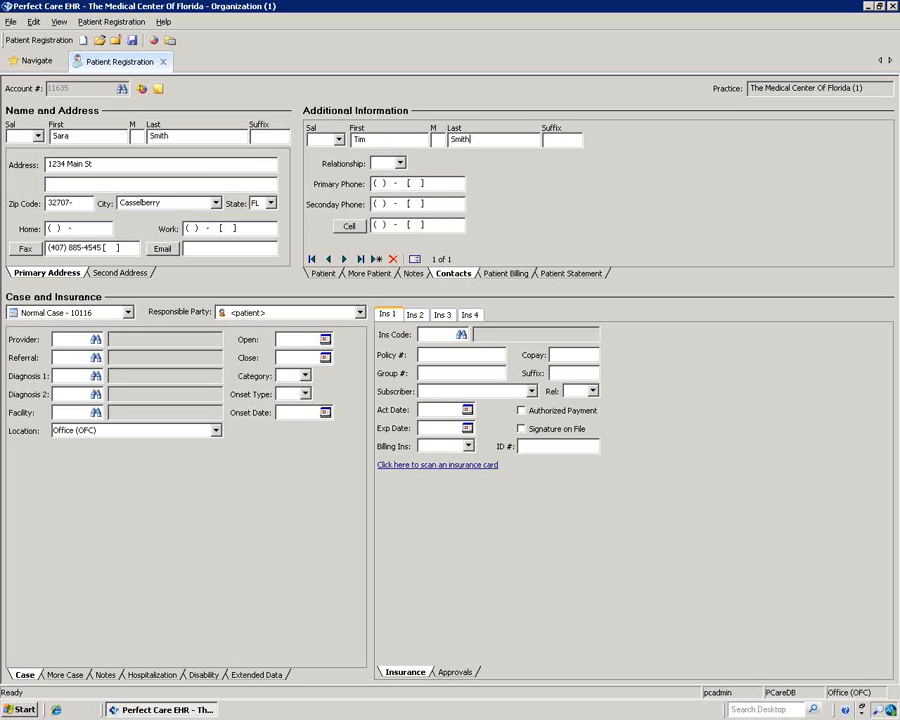
click(400, 162)
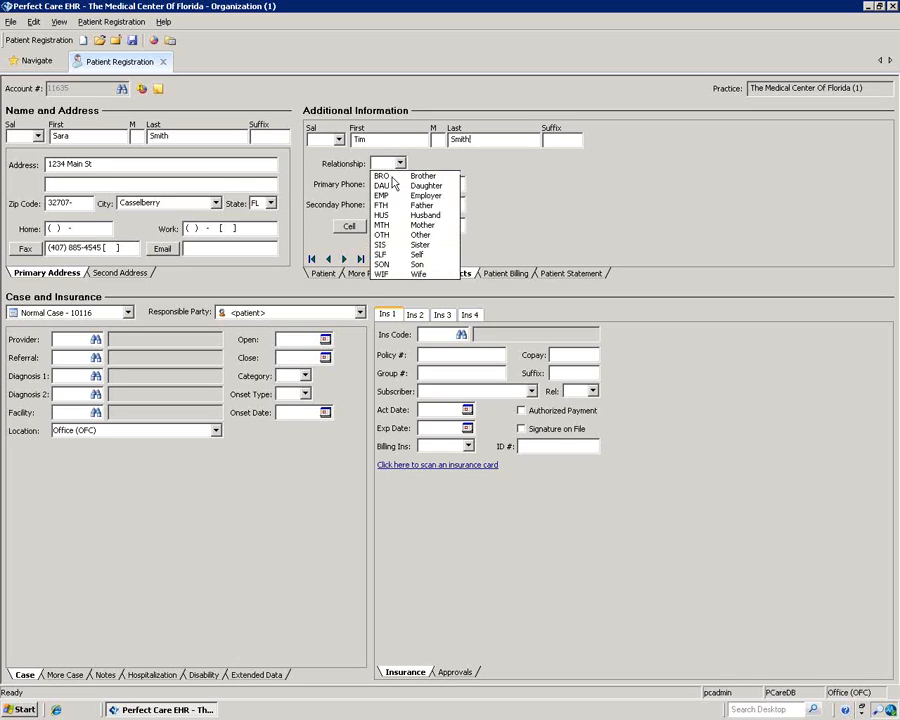
click(387, 215)
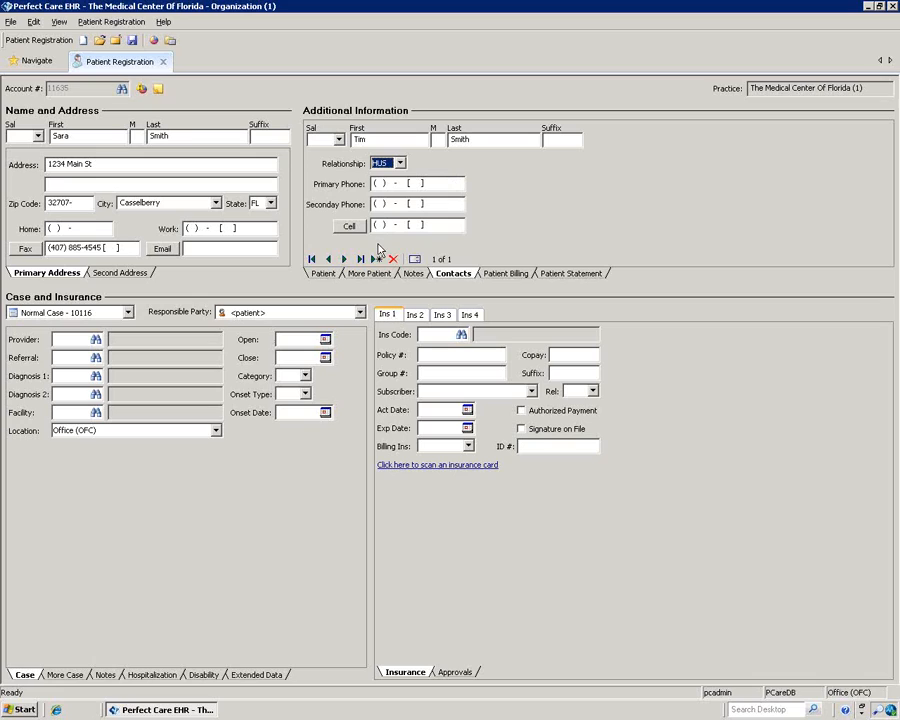
Step: Add a second contact with a first name, related to the patient as mother (MTH)
click(376, 259)
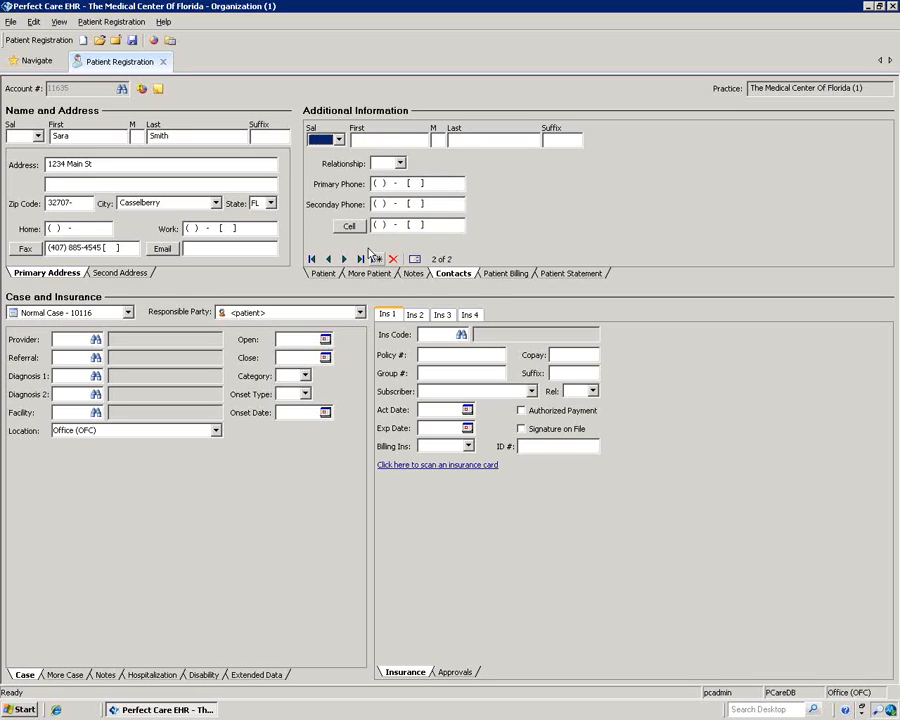
click(383, 136)
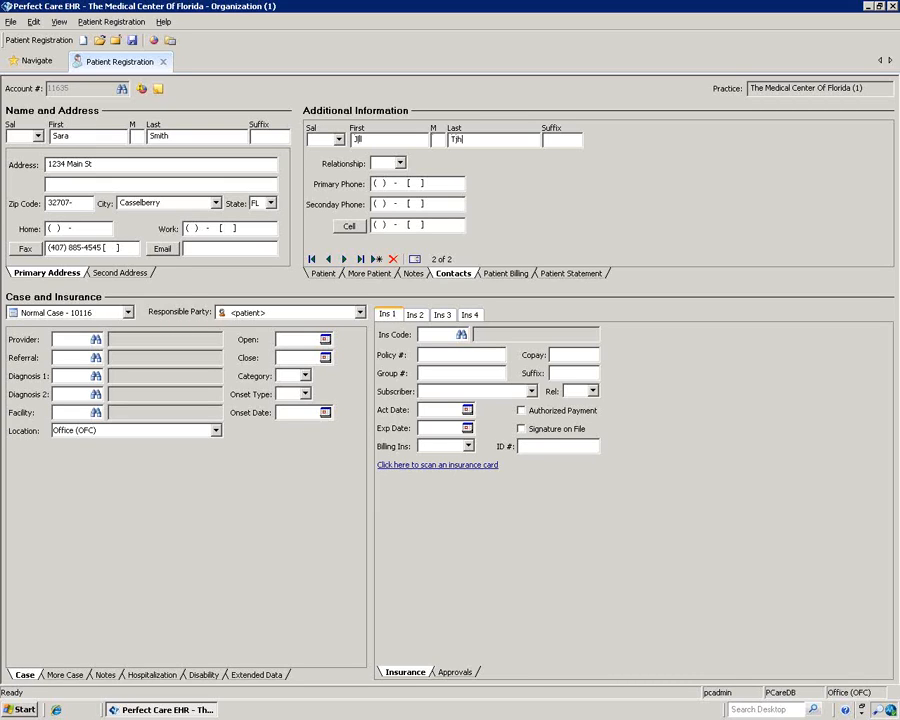
click(400, 163)
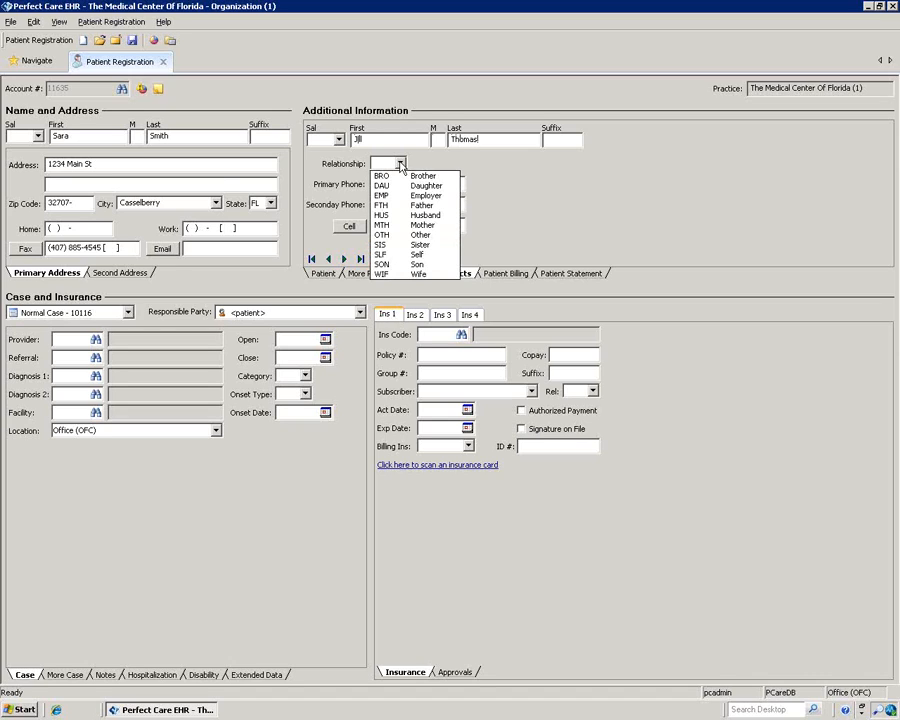
click(391, 225)
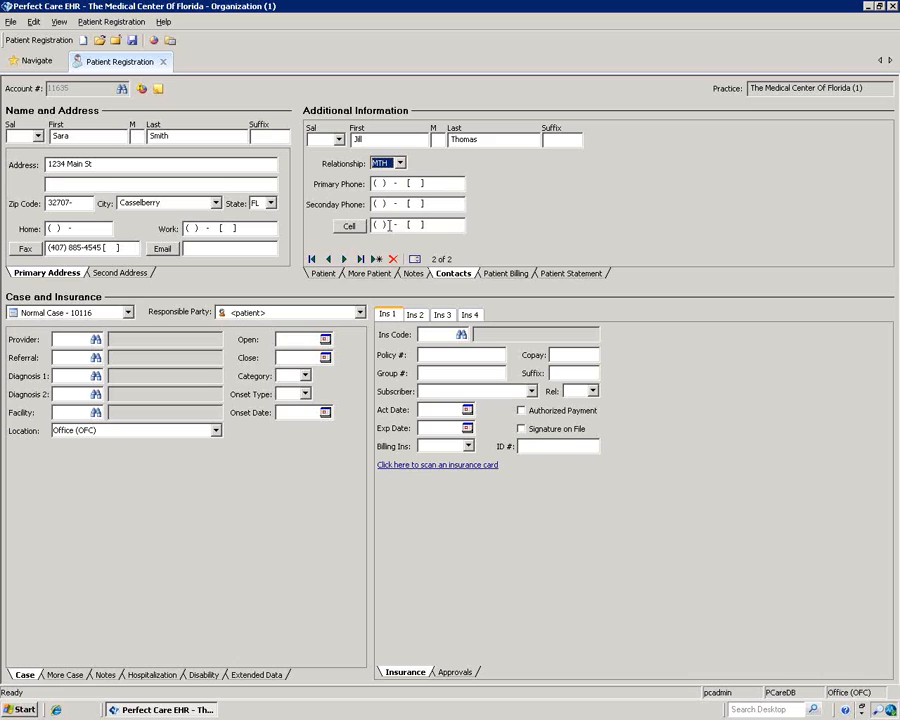
Step: Page through both contacts and review them in the floating contacts list
click(343, 261)
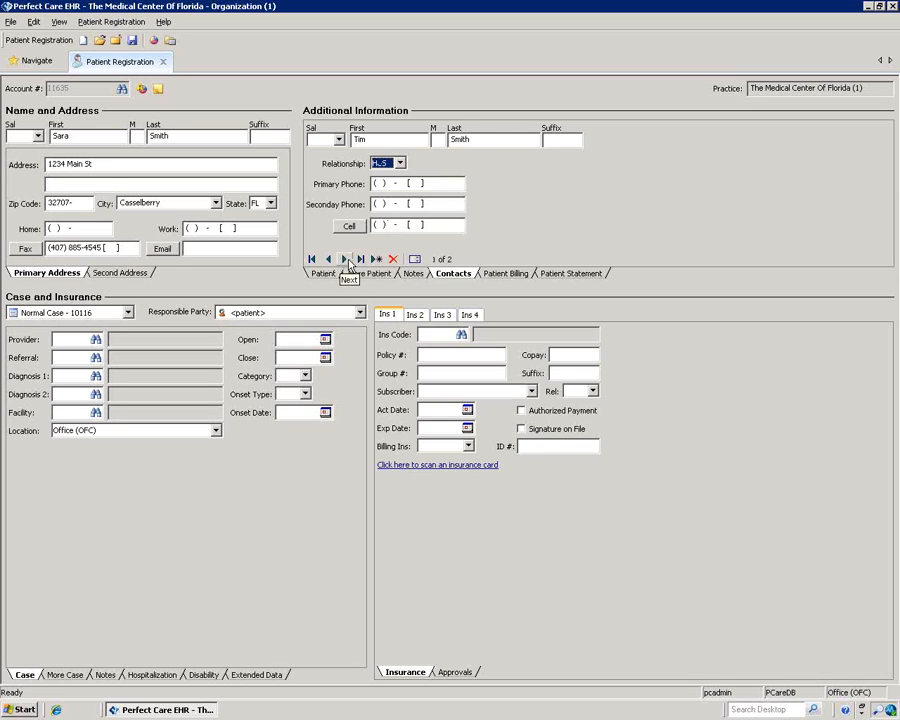
click(346, 261)
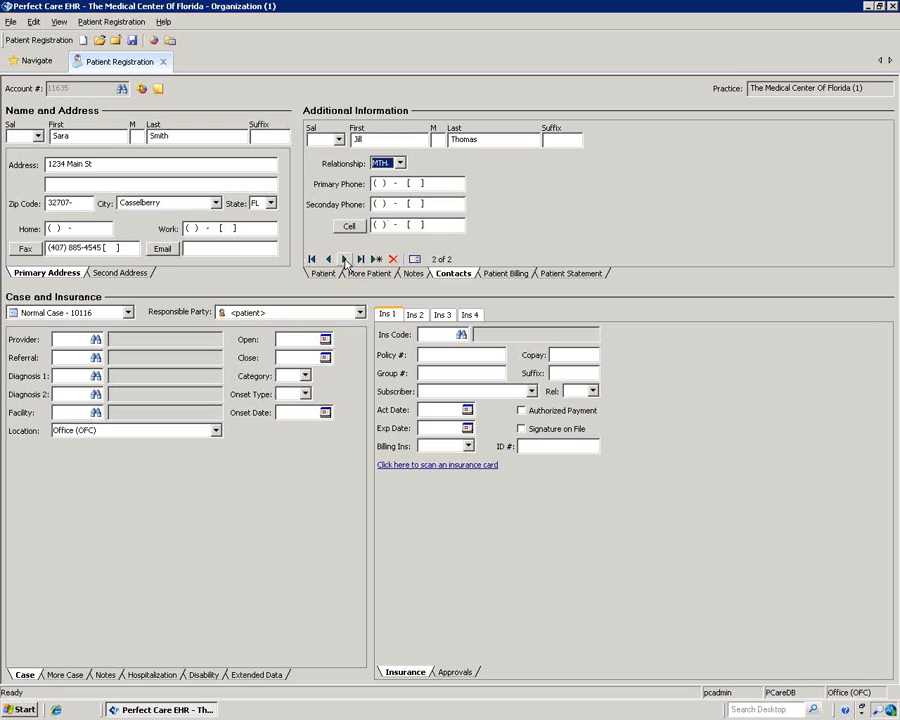
click(415, 260)
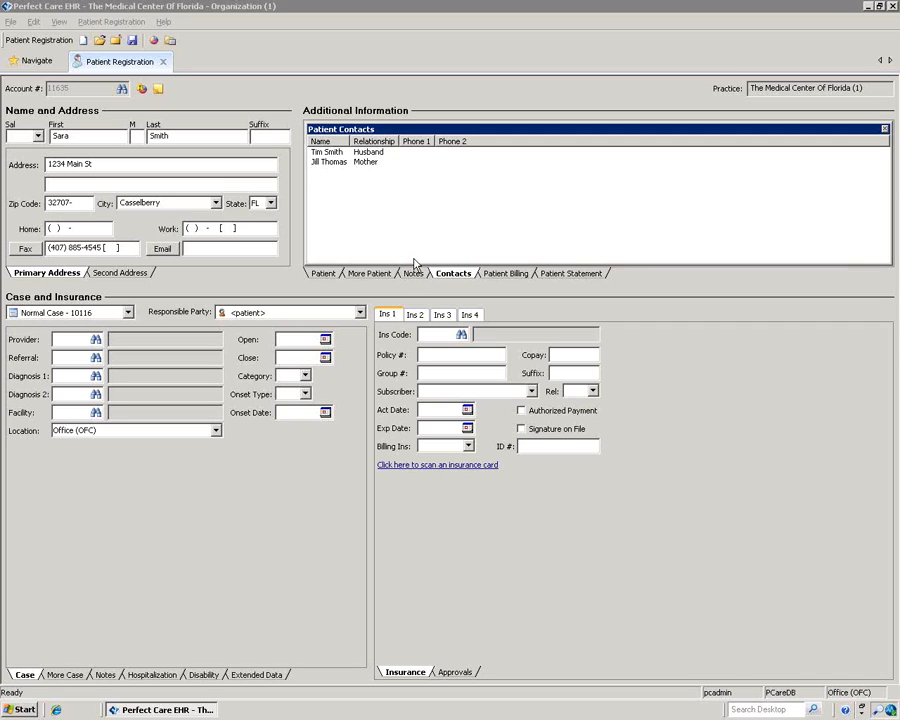
drag(476, 130, 349, 157)
click(753, 153)
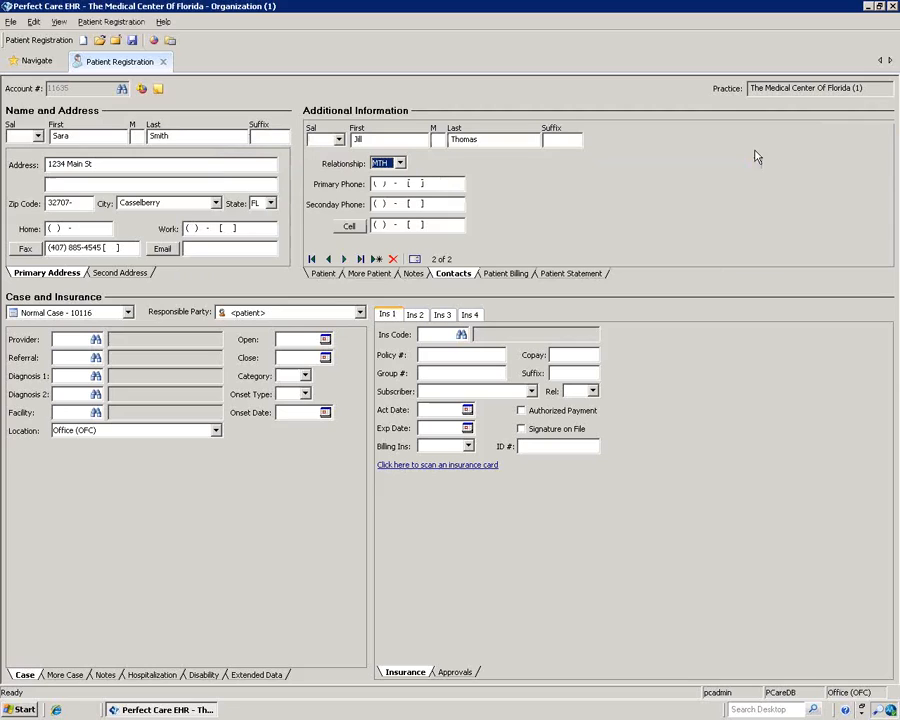
click(498, 274)
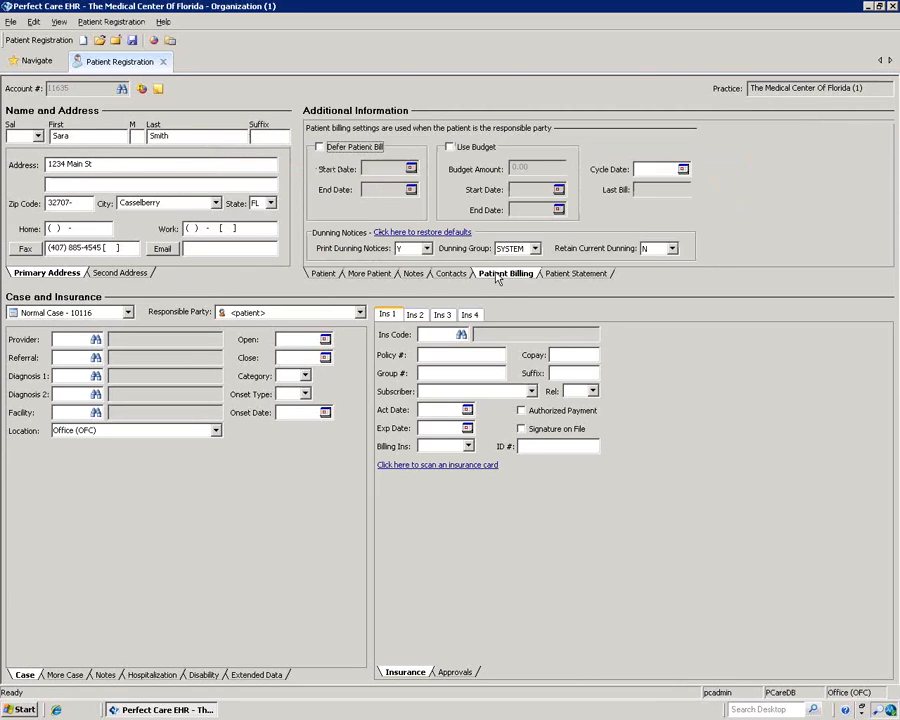
Step: Leave Defer Patient Bill and Use Budget unchecked, review Patient Statement, and return to demographics
click(319, 147)
click(319, 147)
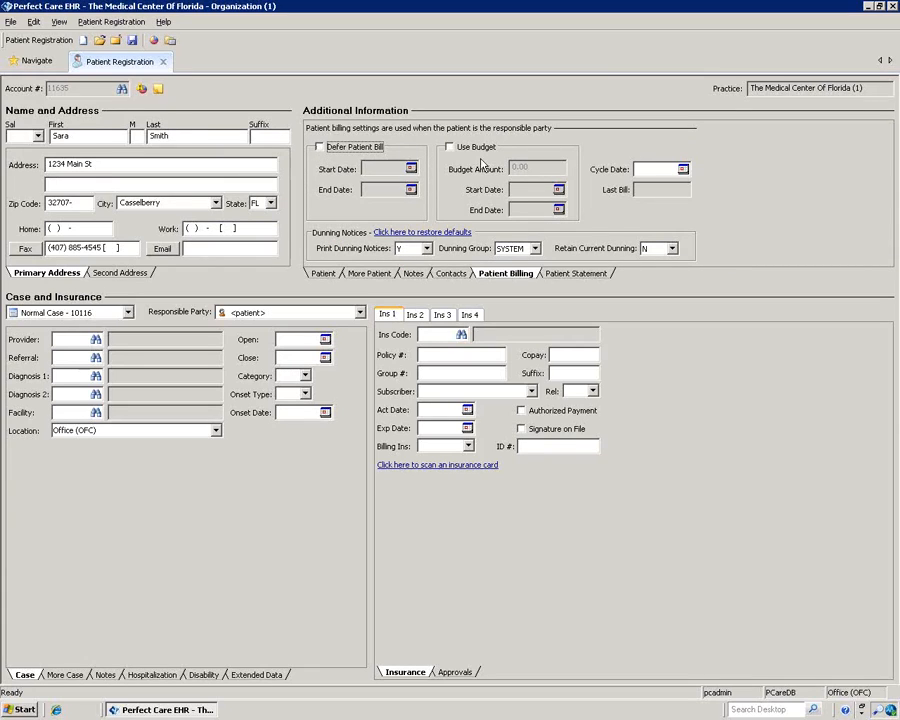
click(449, 147)
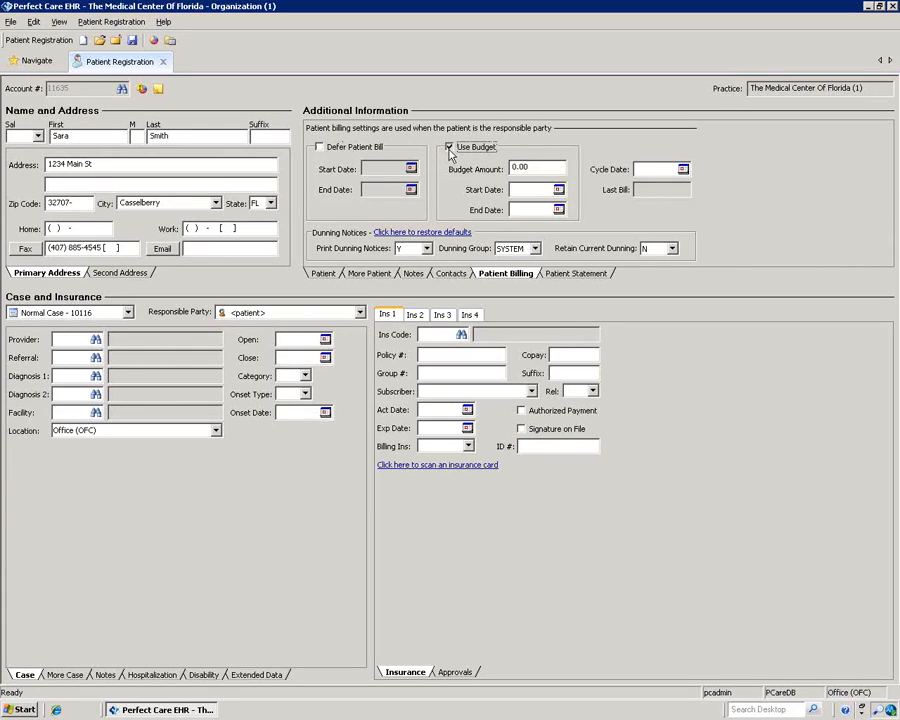
click(449, 147)
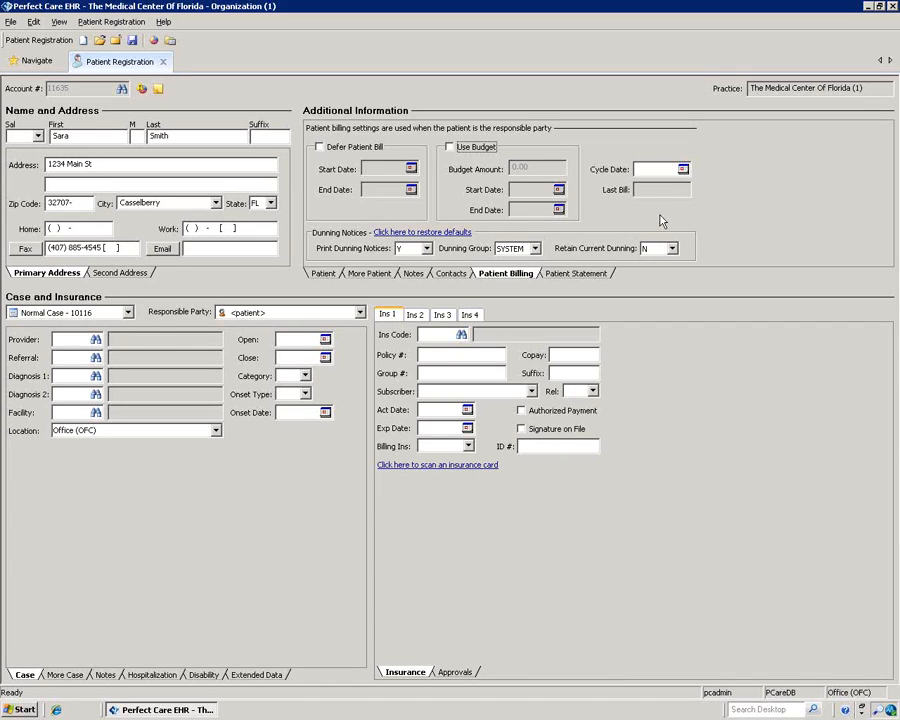
click(567, 274)
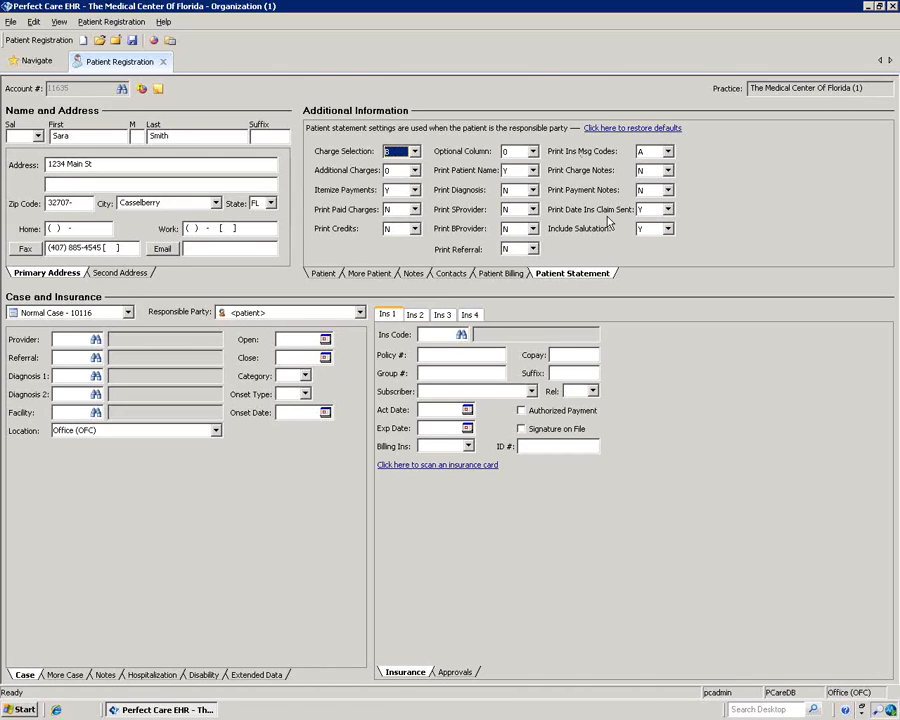
click(327, 276)
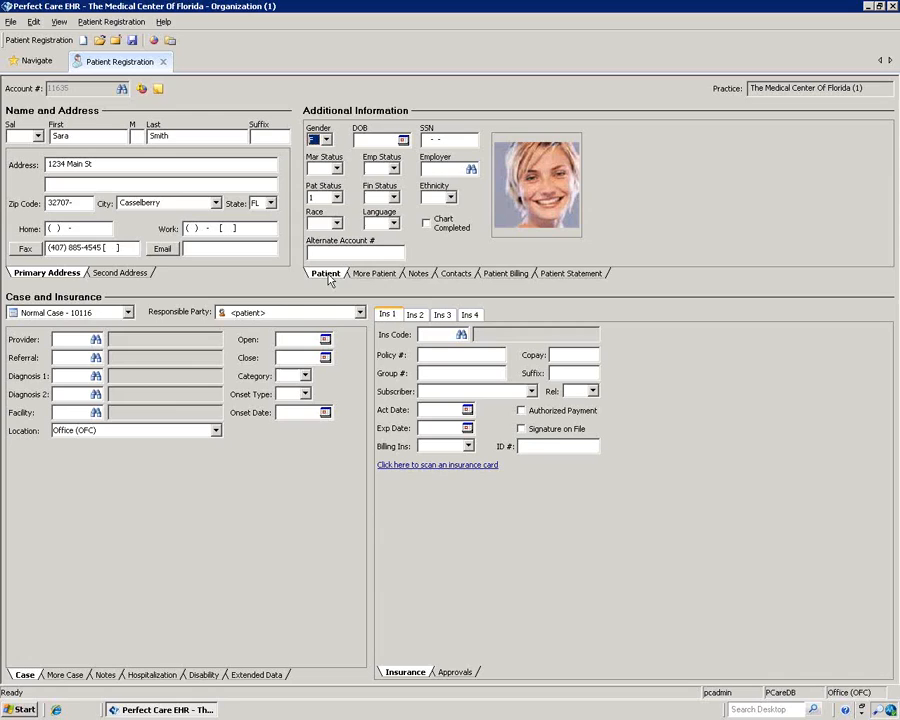
Step: Create a new Worker Comp (CMP) case for the patient
click(129, 314)
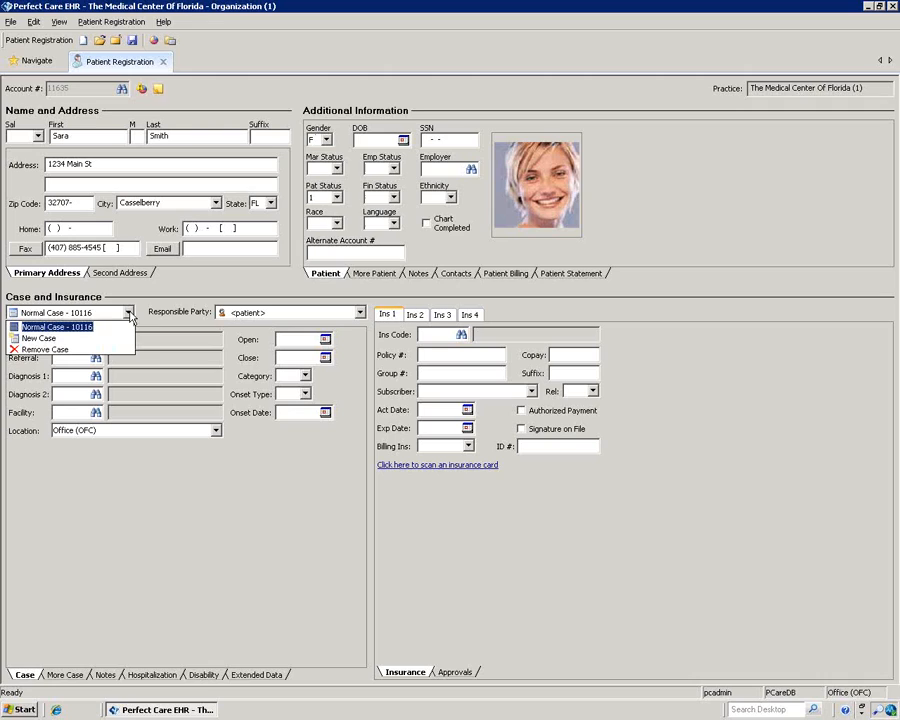
click(66, 342)
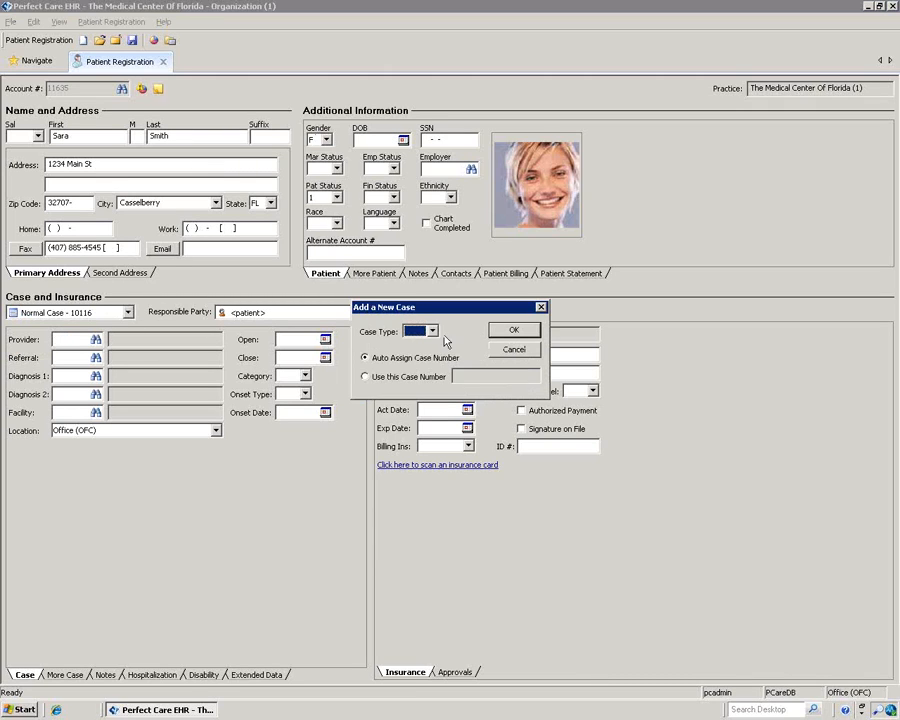
click(432, 332)
click(428, 344)
click(514, 331)
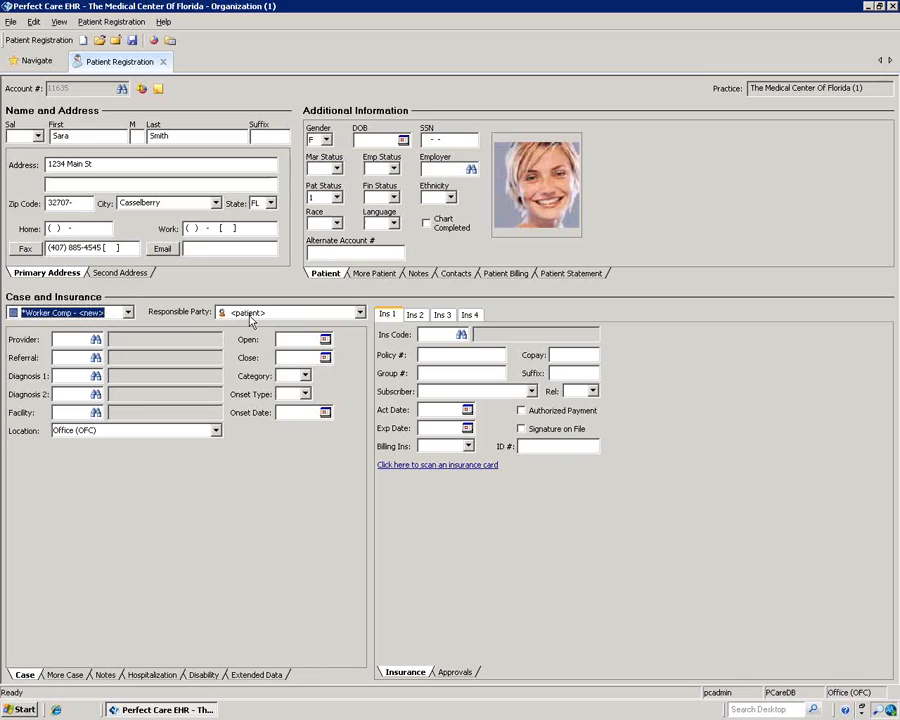
Step: Fill in the case with the patient as responsible party, Office (OFC) location and an onset type
click(358, 314)
click(358, 314)
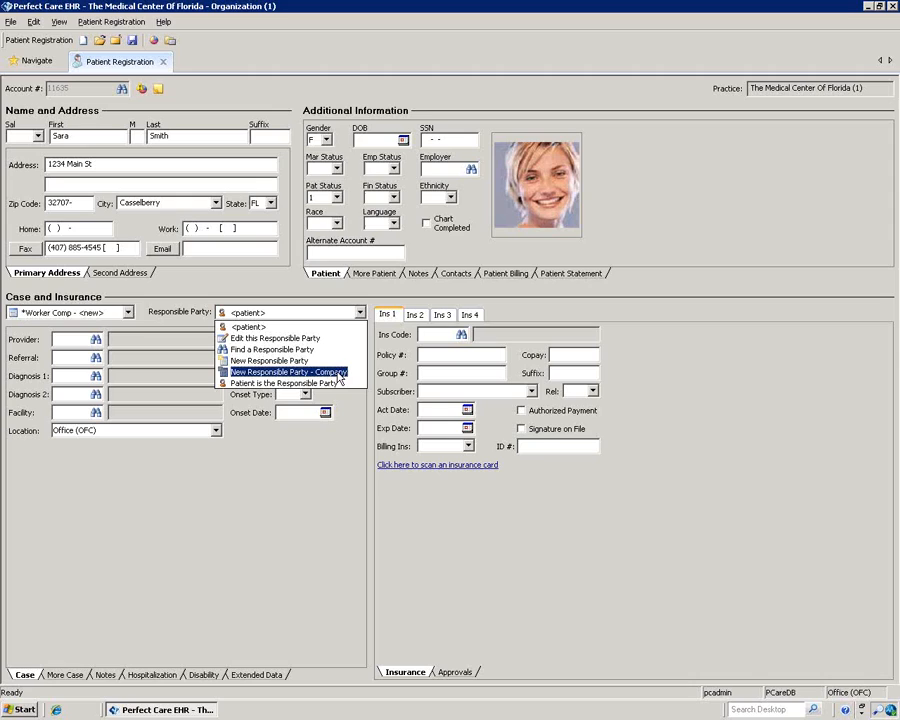
click(320, 458)
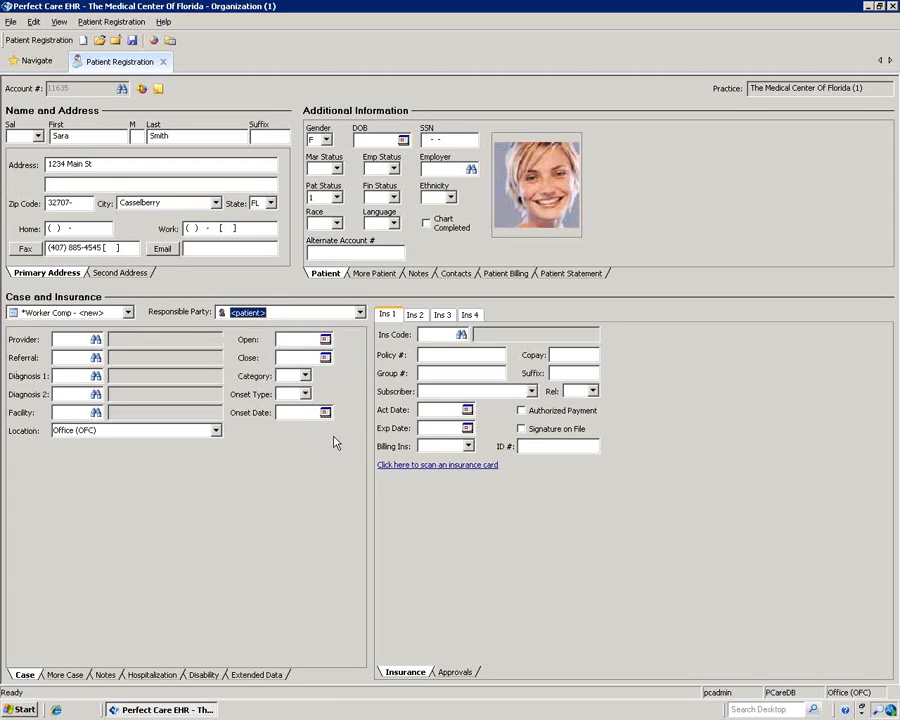
click(72, 339)
click(213, 431)
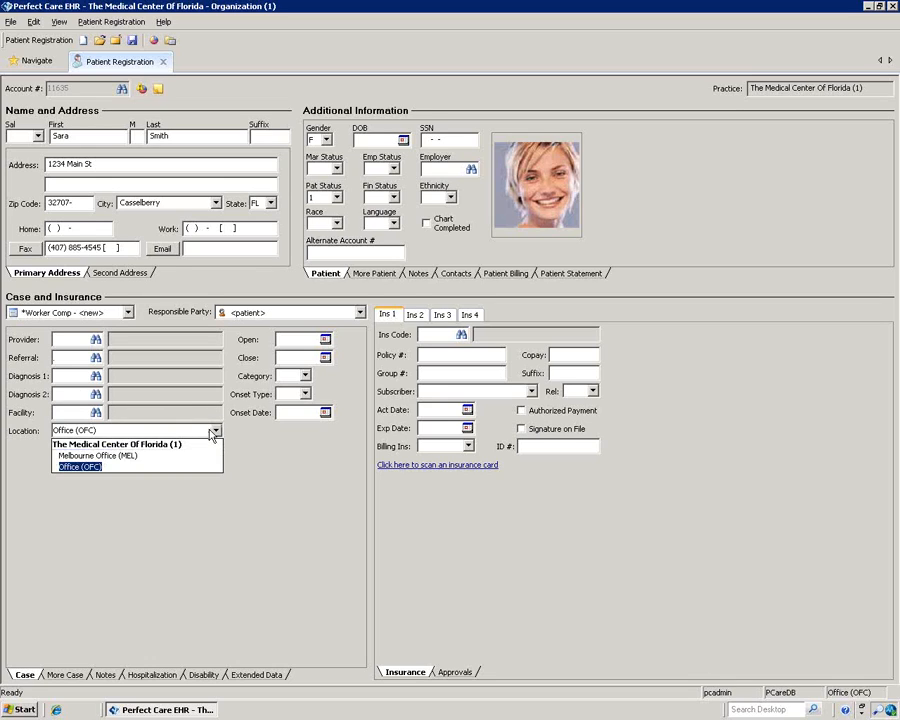
click(87, 469)
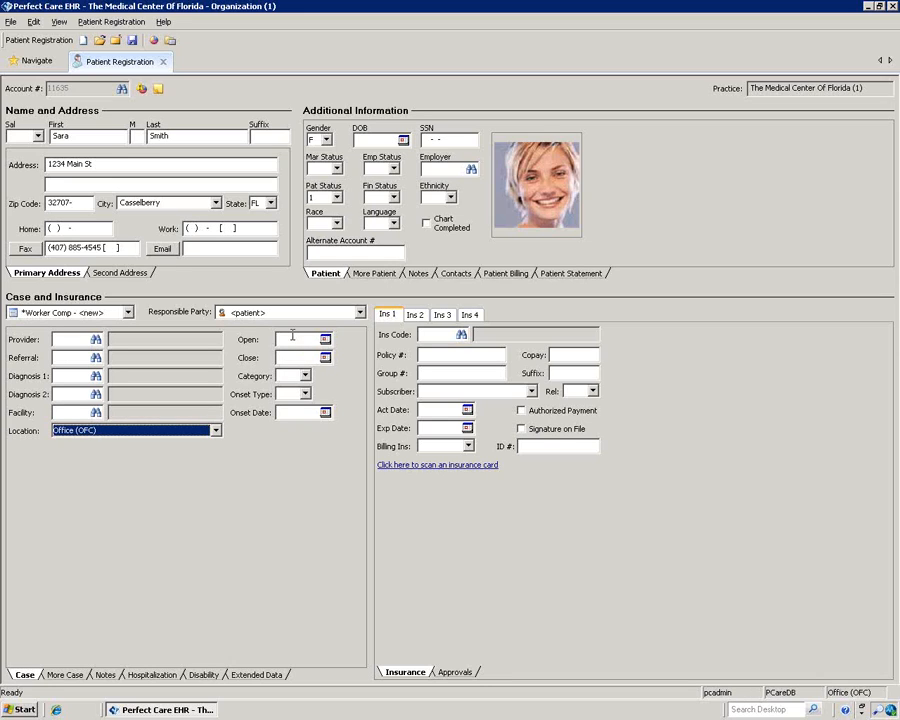
click(305, 394)
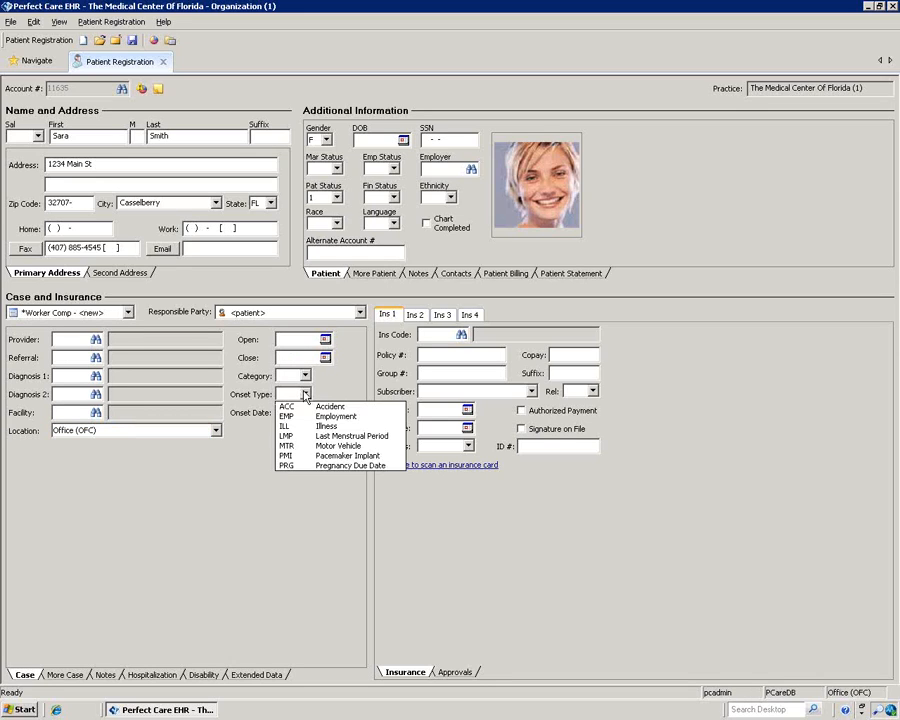
click(309, 442)
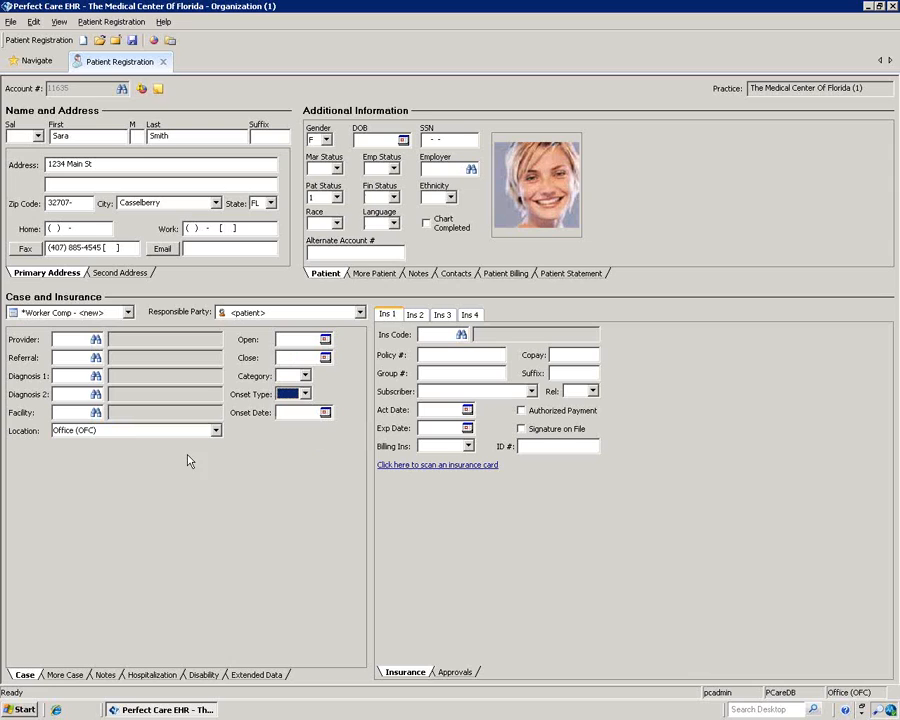
Step: Delete the unsaved Worker Comp case, leaving Normal Case - 10116
click(127, 313)
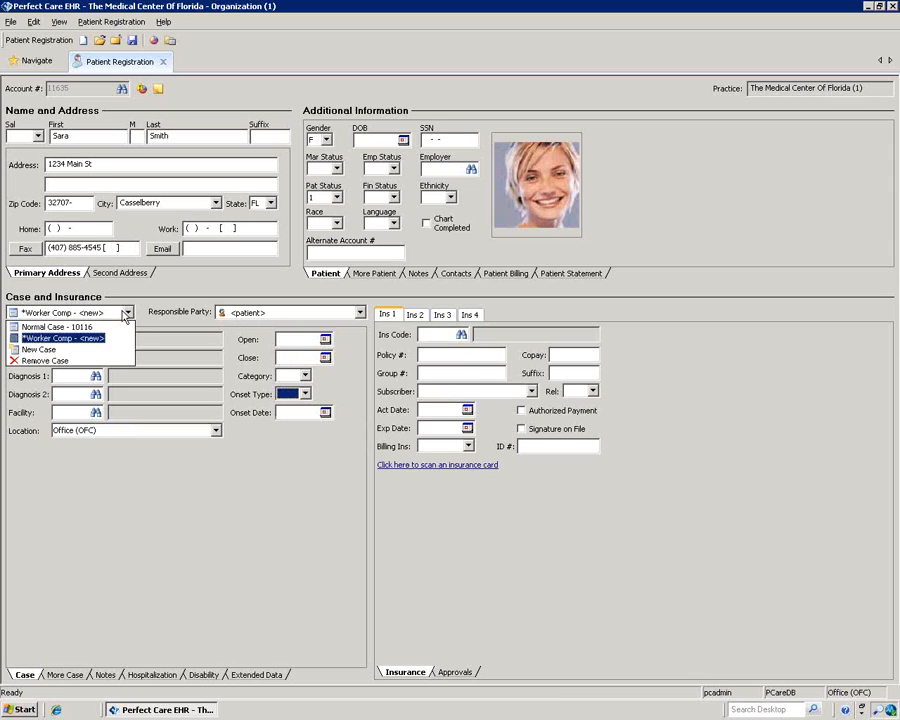
click(62, 351)
click(424, 386)
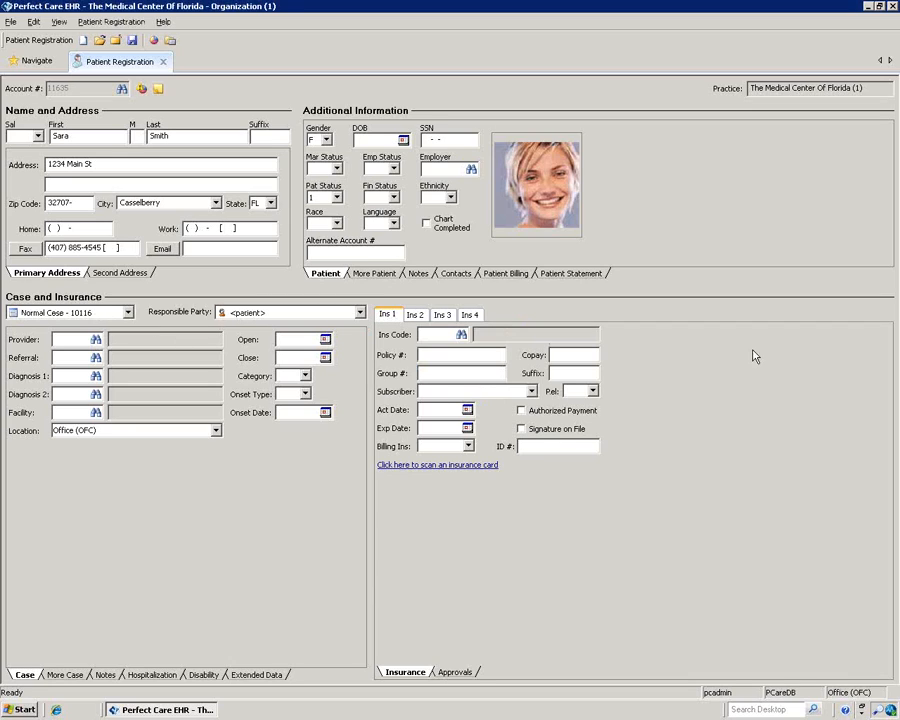
Step: Set AETNA (AET3) as the first insurance with its policy number and a copay of 10
click(433, 473)
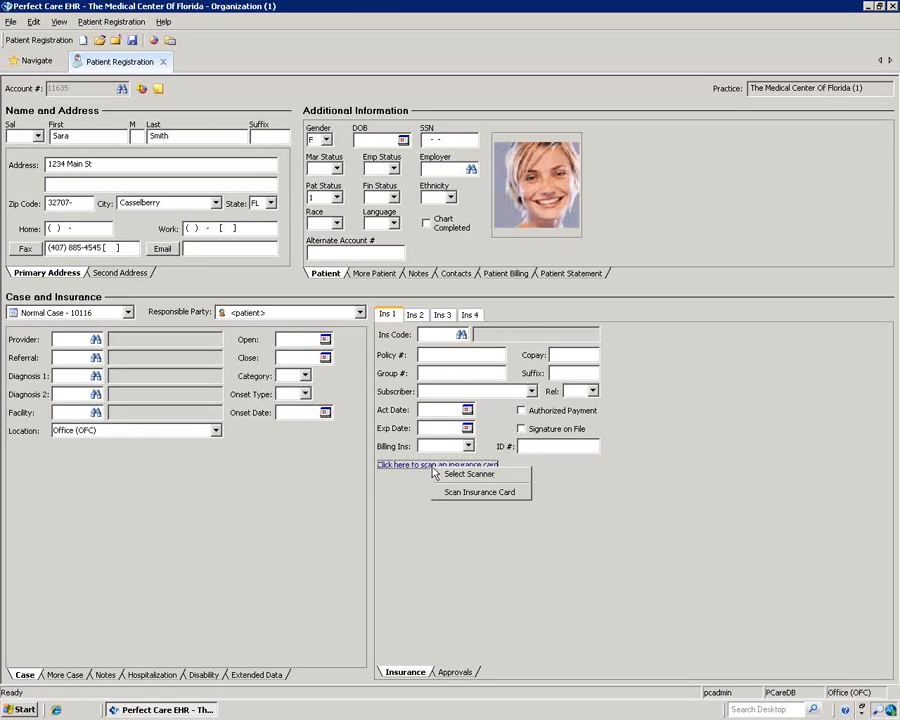
click(503, 493)
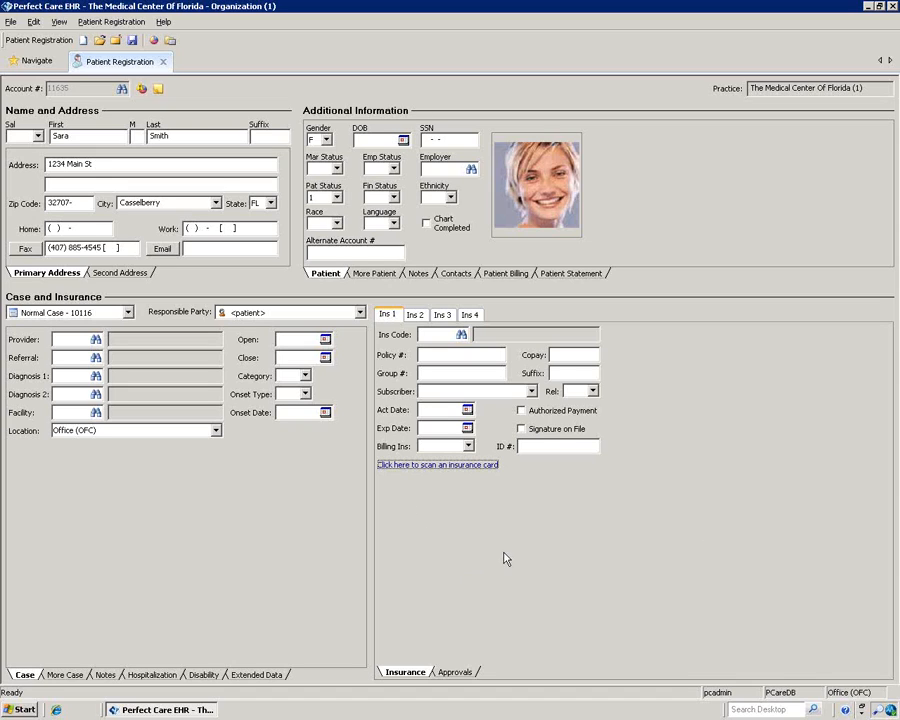
click(461, 334)
click(406, 425)
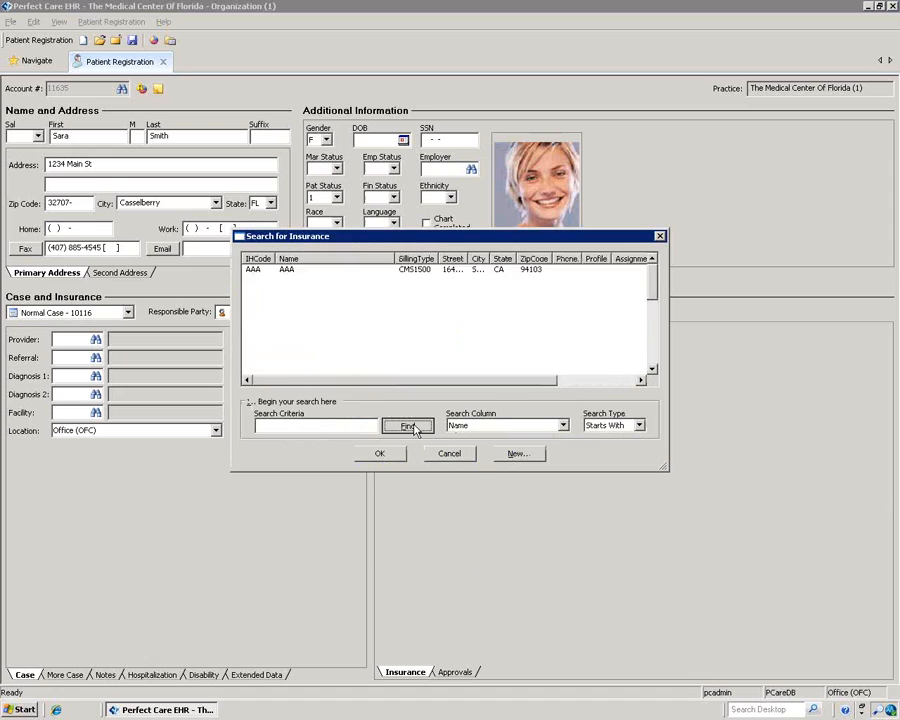
click(290, 358)
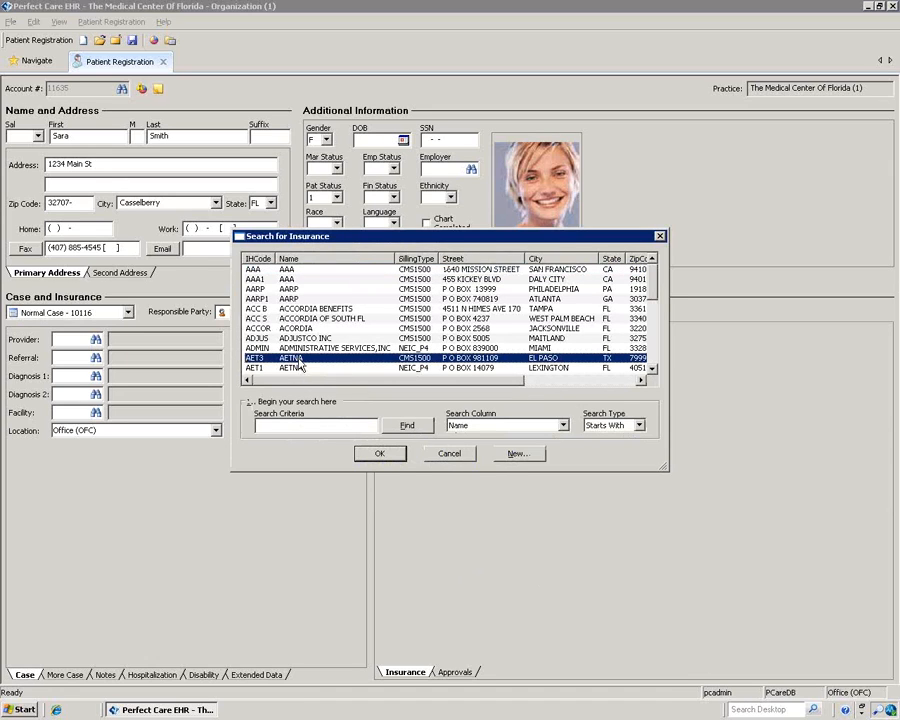
click(381, 455)
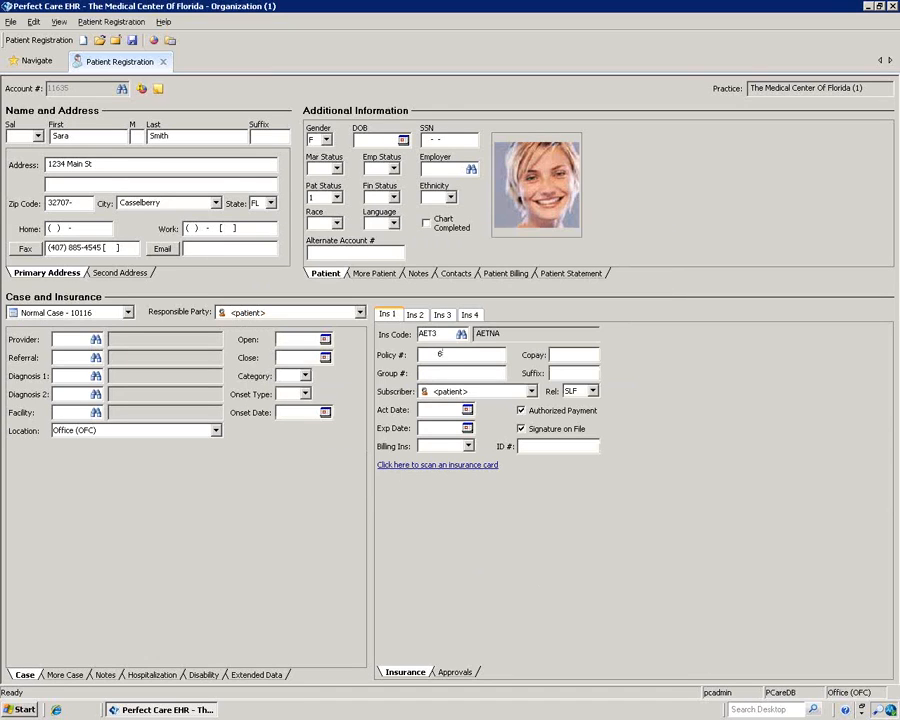
click(555, 353)
text(10)
Step: Set BCBS Federal (BCBSF), found by searching 'bc', as the second insurance with its policy number
click(439, 315)
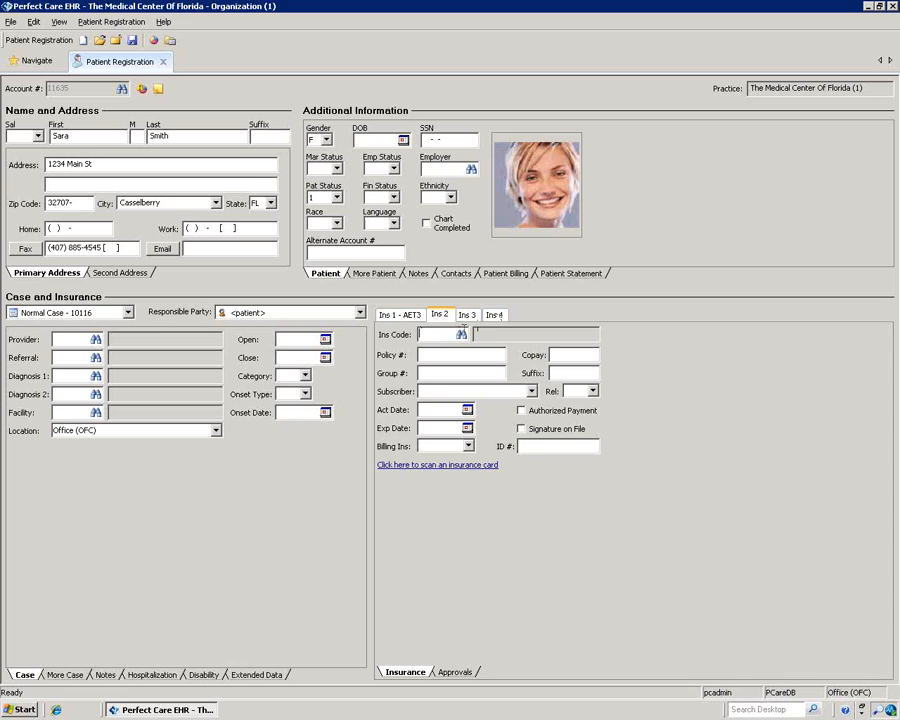
click(464, 338)
click(404, 425)
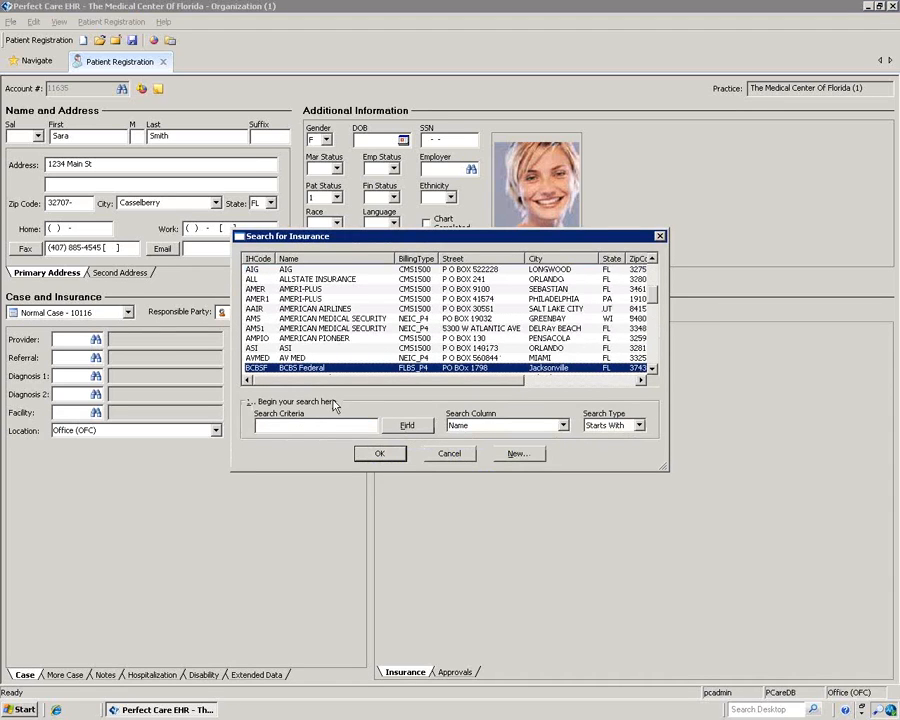
click(406, 425)
click(310, 424)
text(bc)
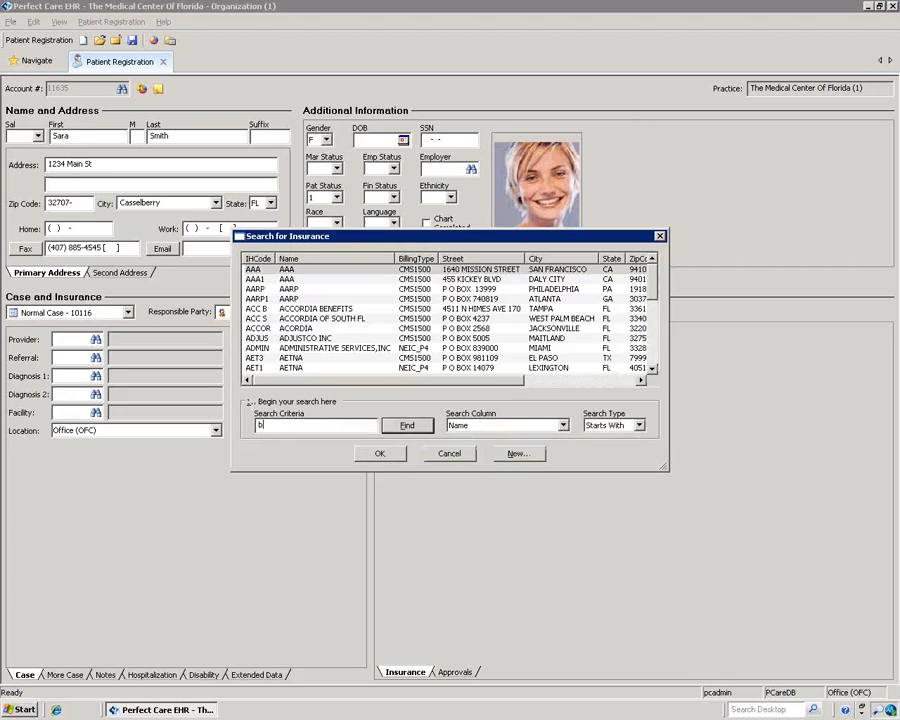
click(405, 426)
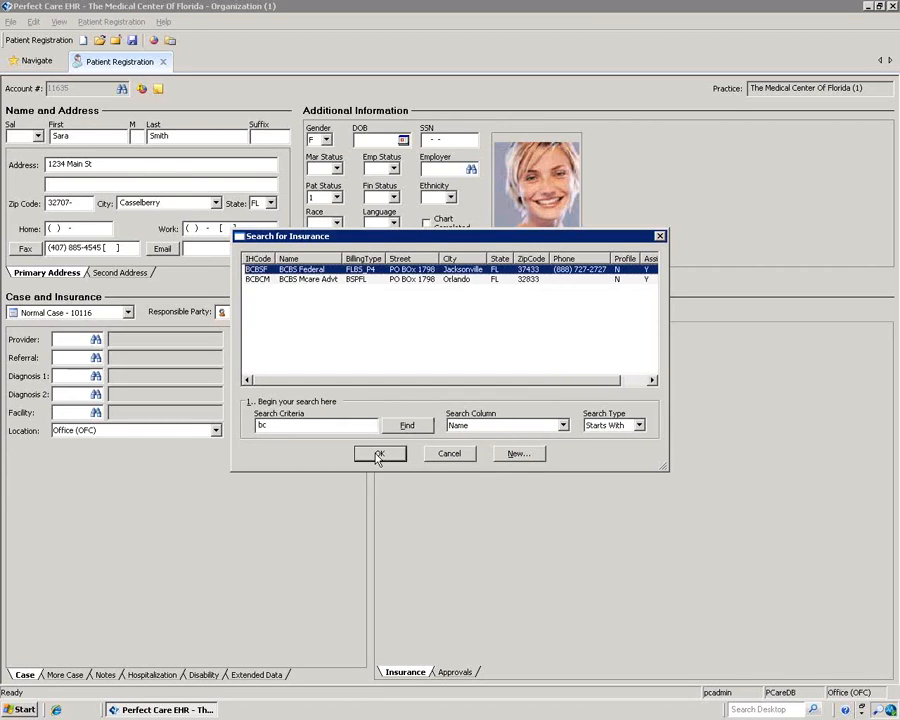
click(378, 454)
click(436, 353)
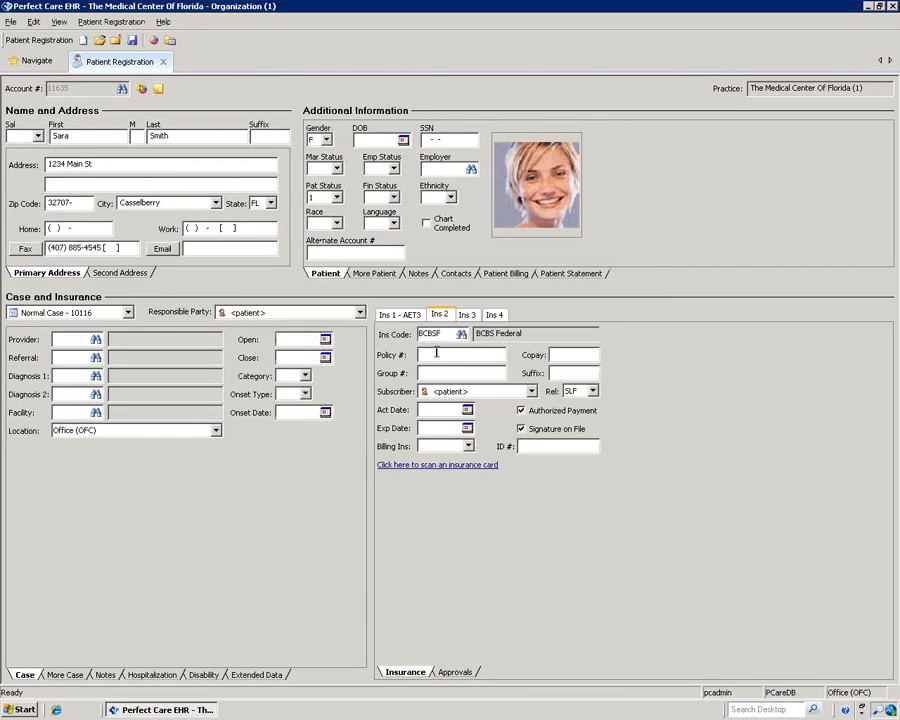
Step: Move BCBS Federal up ahead of AETNA as primary insurance and save the registration
right_click(437, 317)
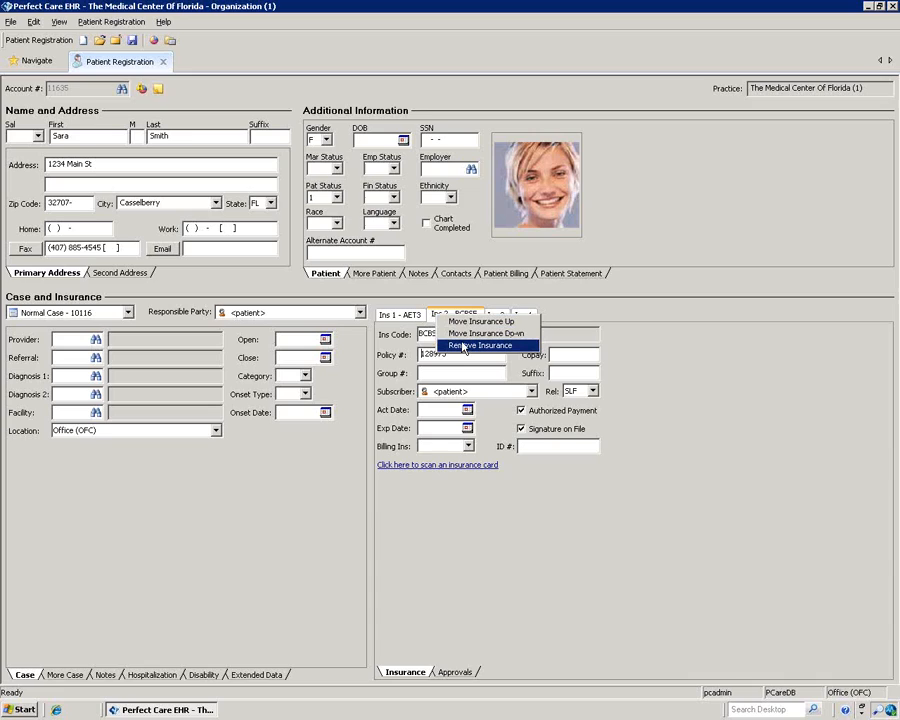
click(460, 333)
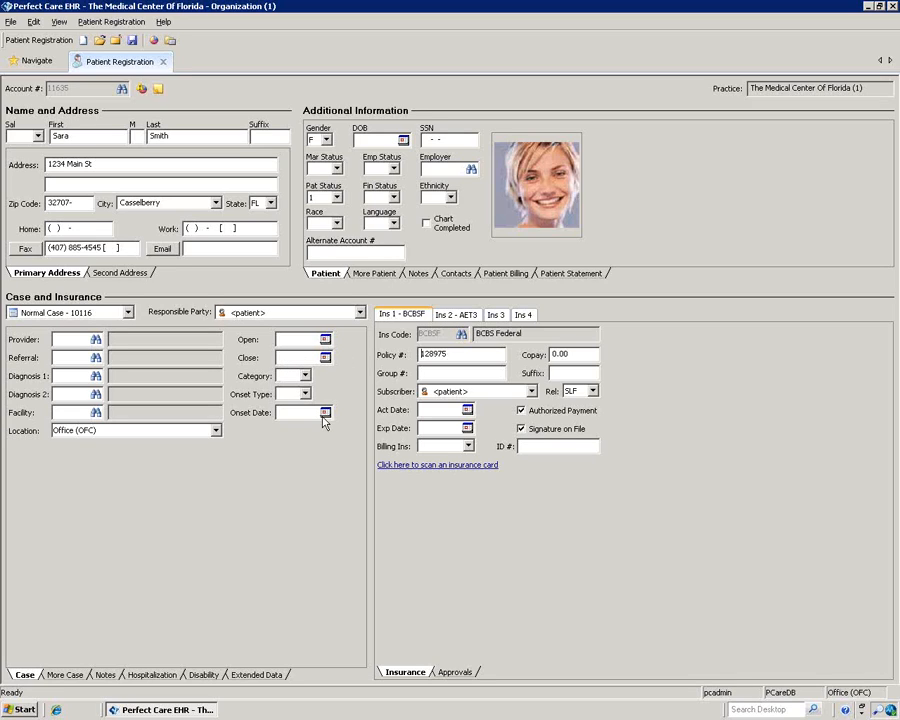
click(133, 42)
click(132, 41)
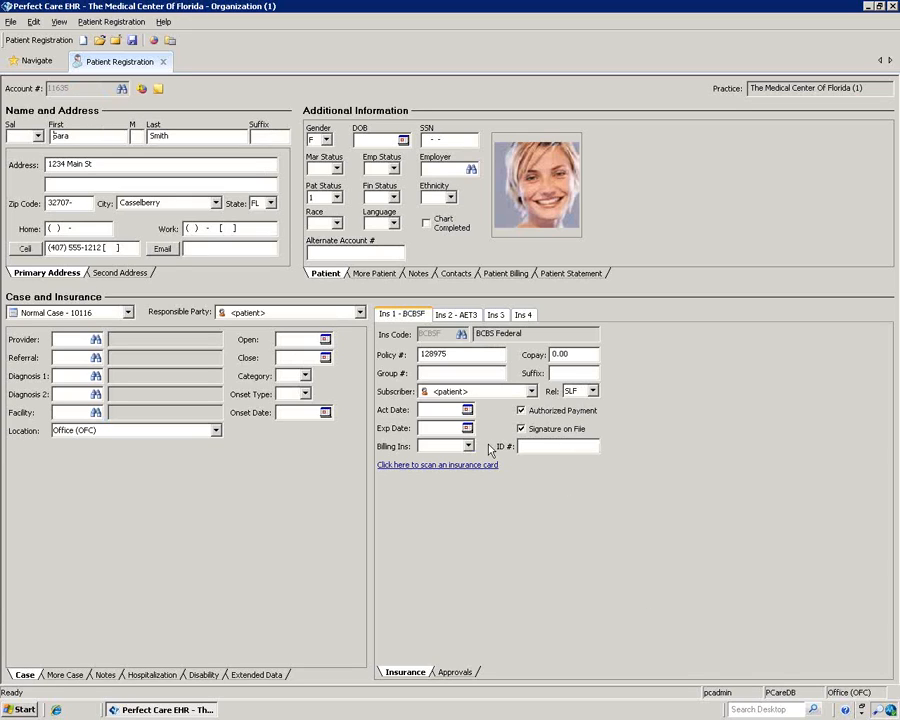
click(455, 672)
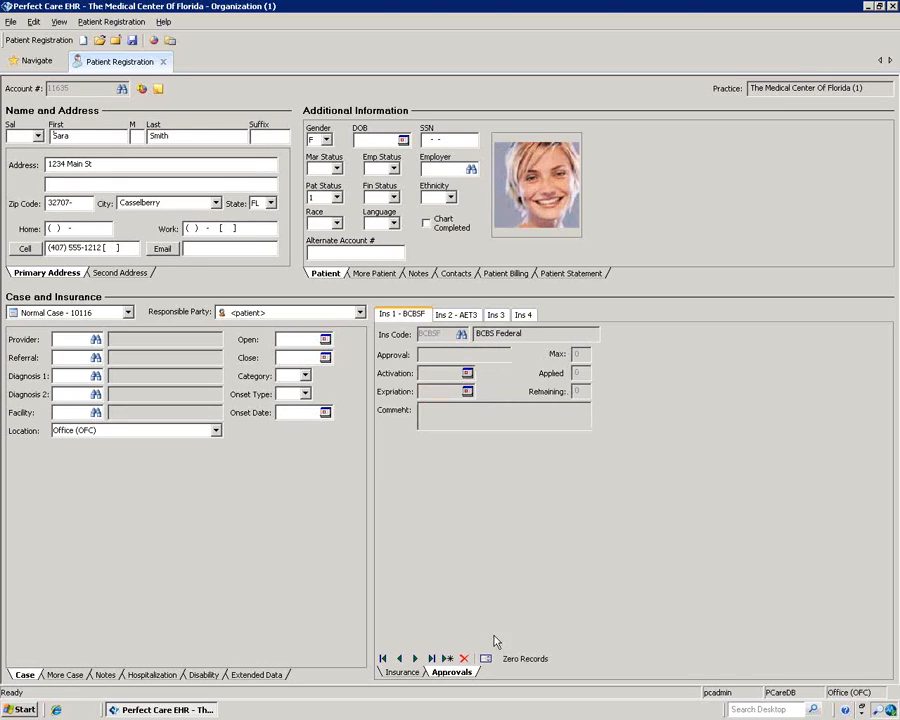
Step: Enter two approval numbers for BCBS Federal, review them in the grid, and save the patient
click(447, 658)
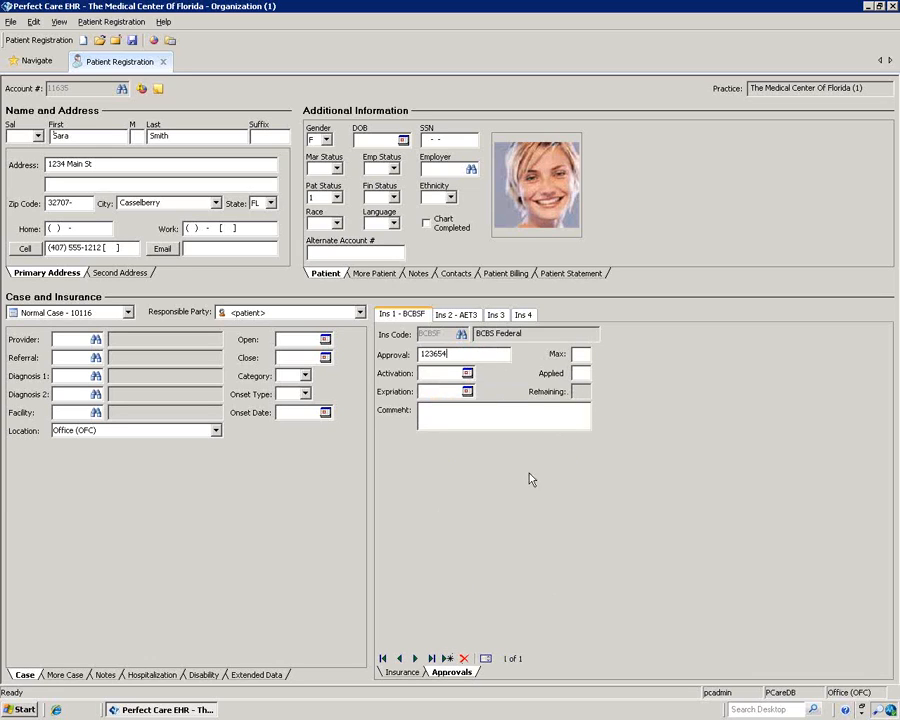
click(447, 658)
text(754874)
click(486, 659)
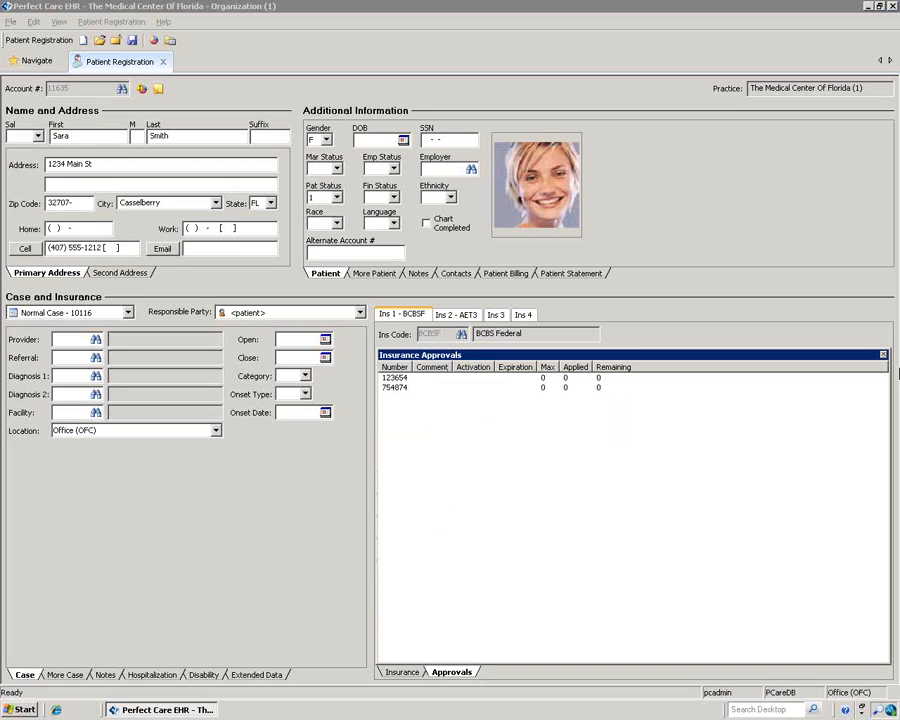
click(883, 356)
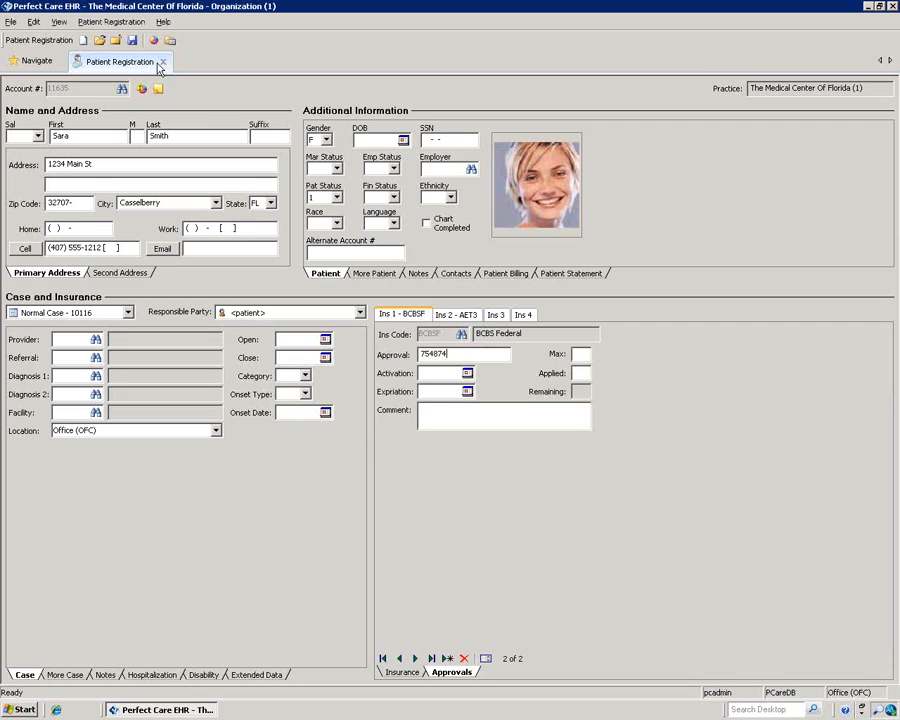
click(131, 42)
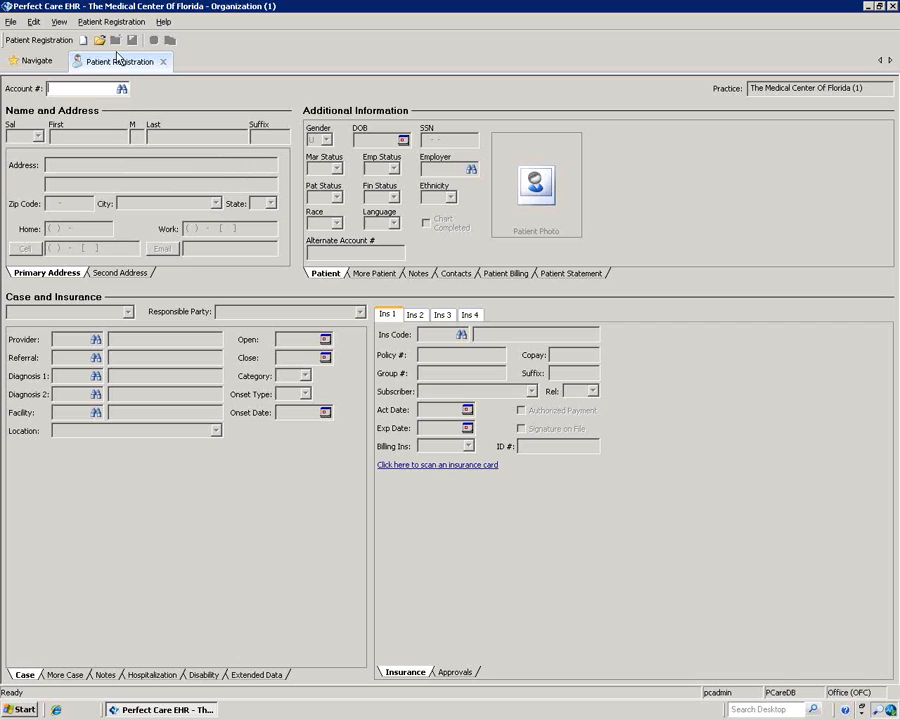
Step: Start a new patient with an auto-assigned account, cancel the patient search, and clear the blank form
click(84, 41)
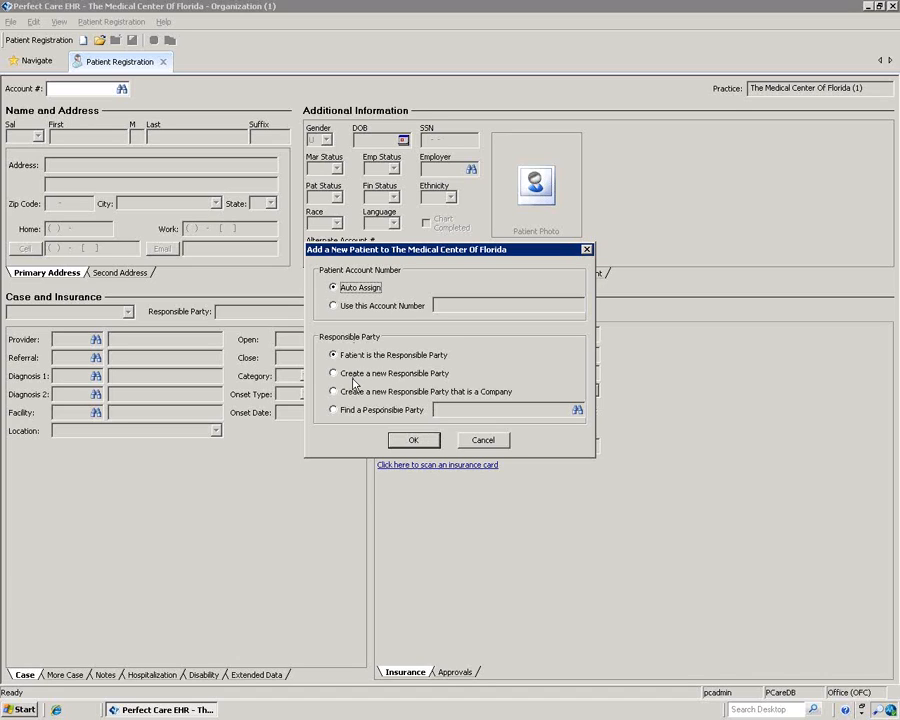
click(415, 440)
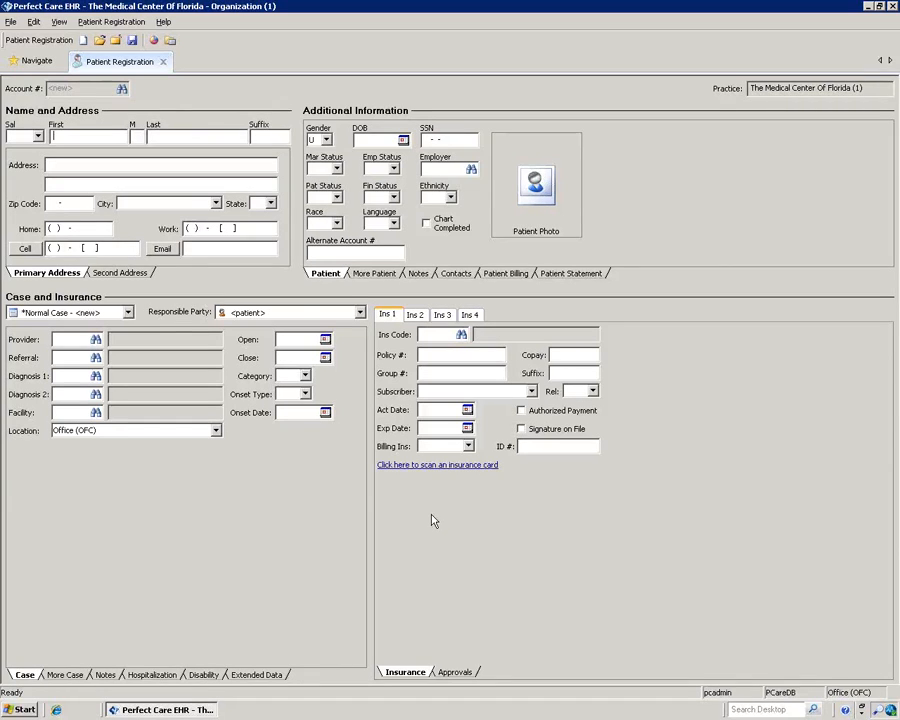
click(100, 40)
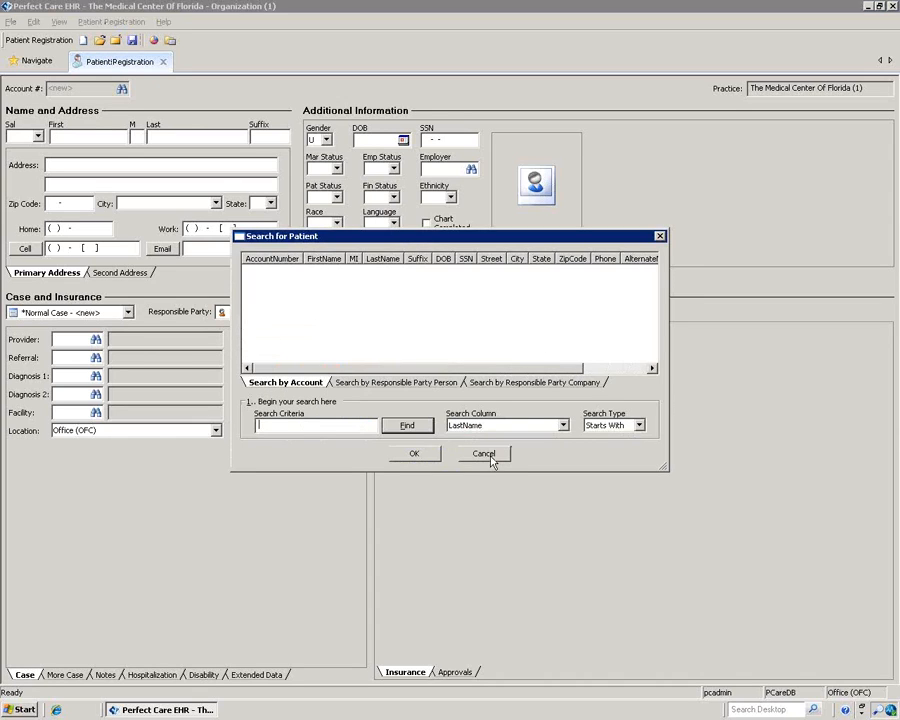
click(490, 456)
click(115, 40)
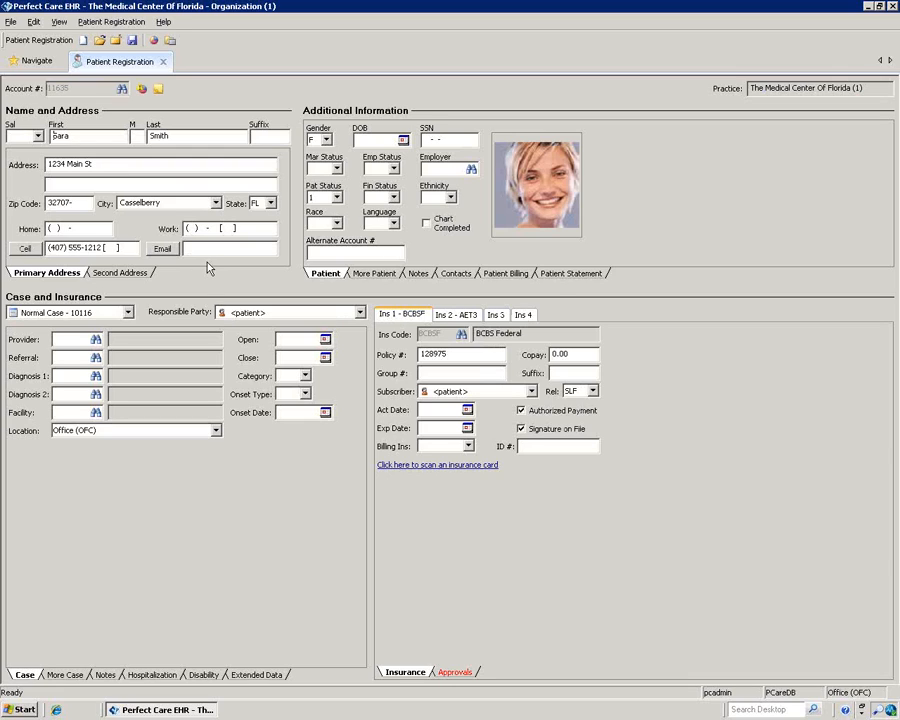
Step: Show the Patient Registration menu options, such as balance view, audit report and eligibility checks
click(117, 22)
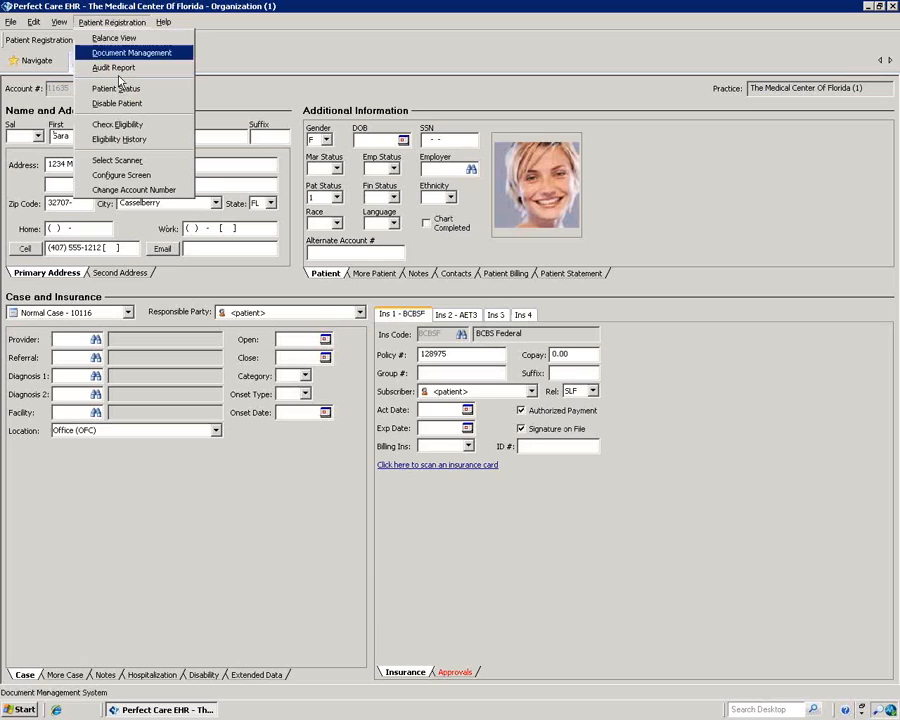
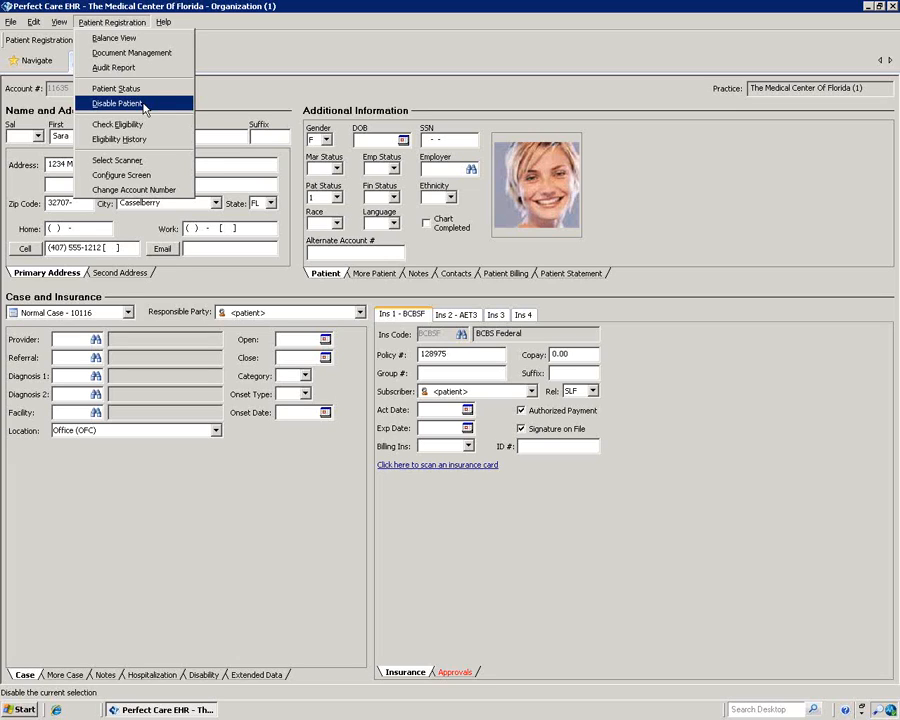
Step: Open the Patient Status settings for the current patient's registration record
click(142, 90)
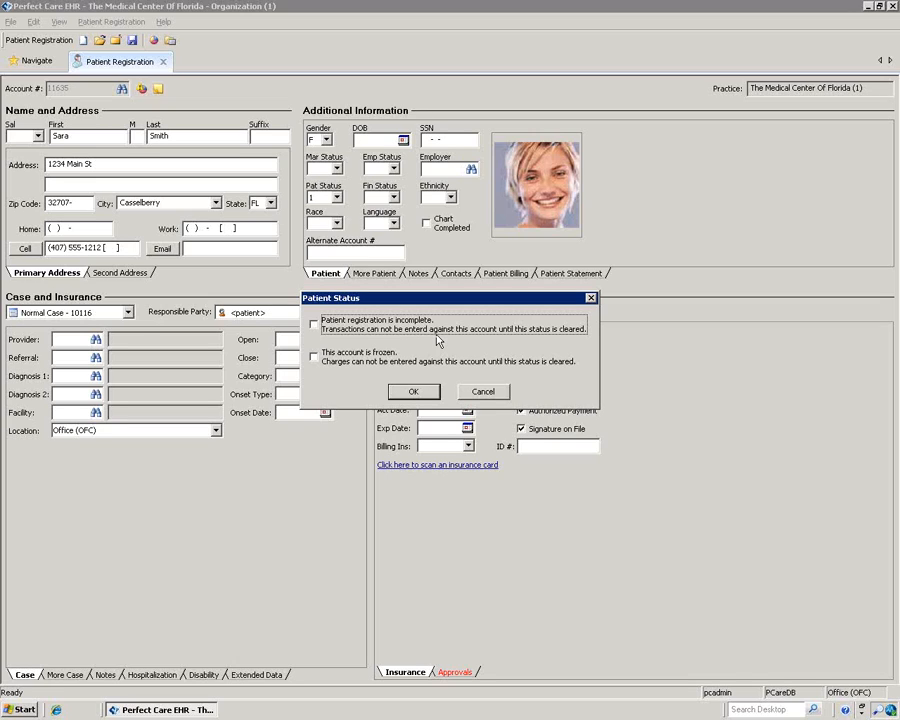
Step: Flag the patient's registration as incomplete, confirm it, and save the patient record
click(313, 324)
click(405, 392)
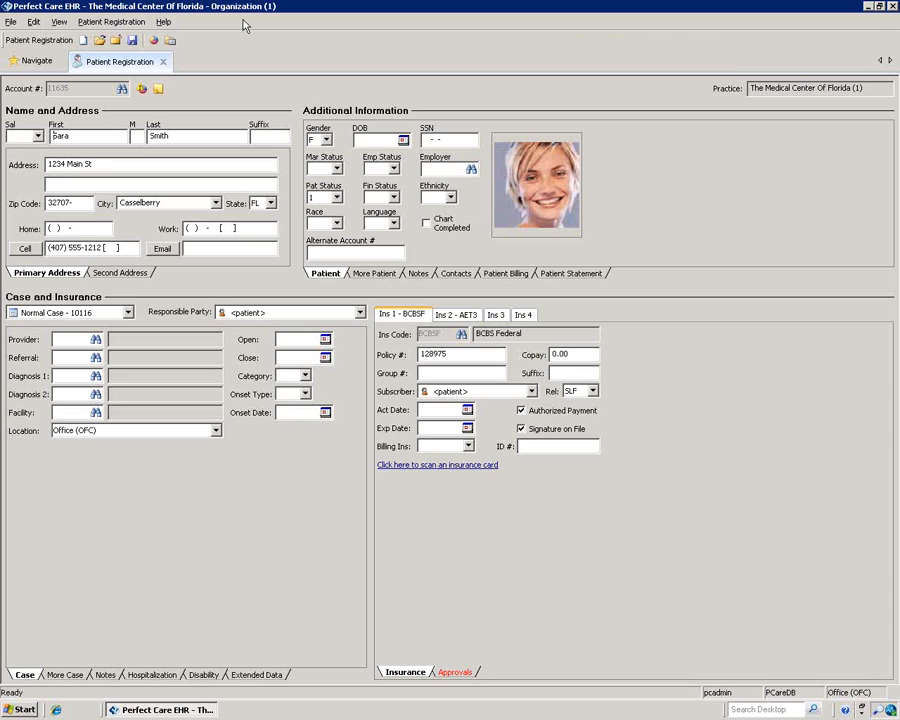
click(130, 42)
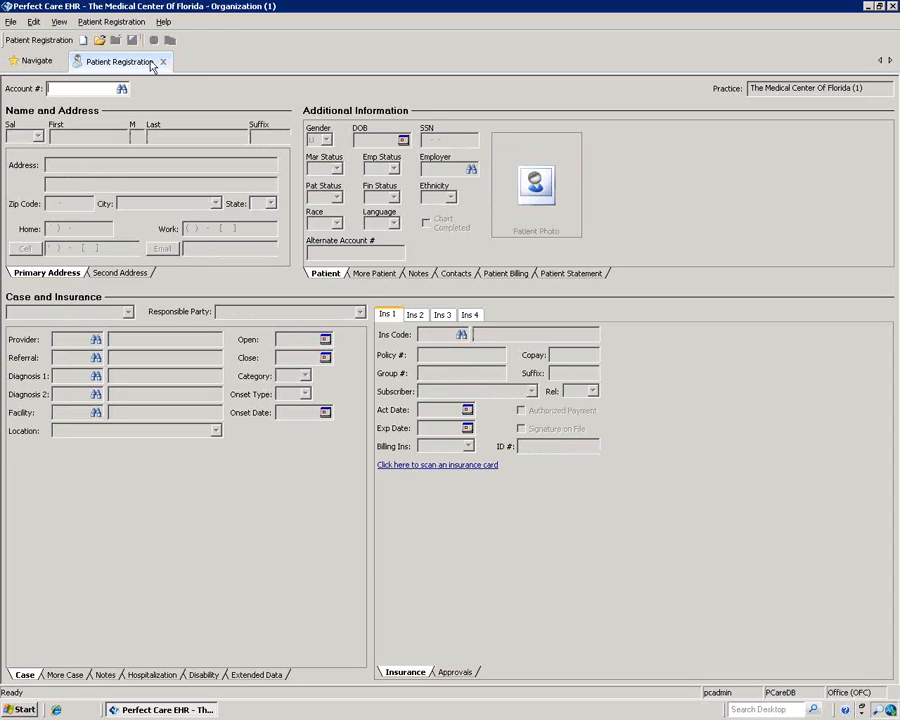
mouse_move(47, 62)
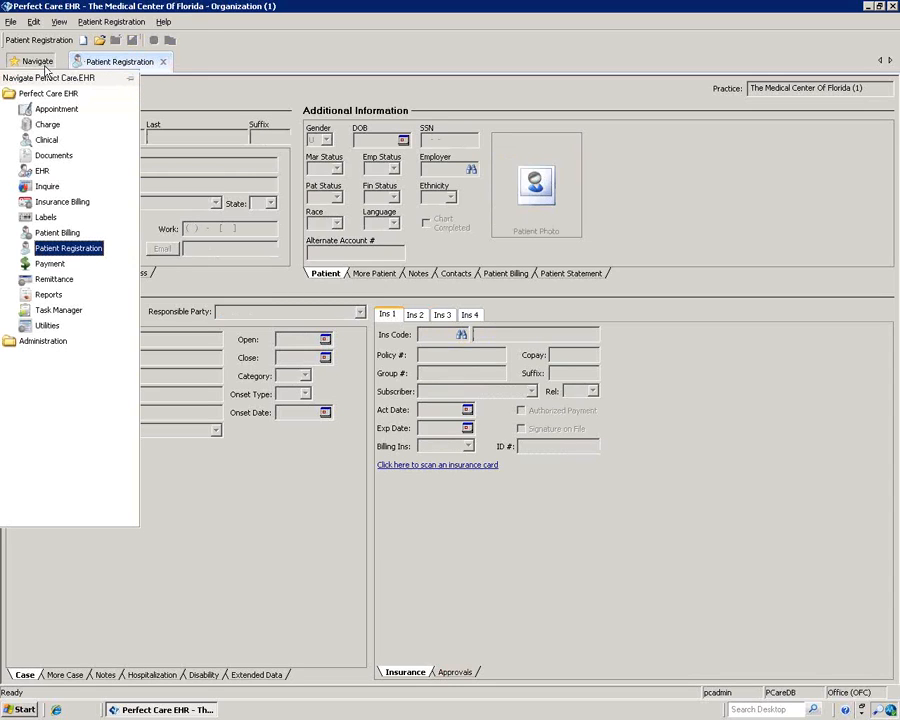
Step: Connect to the EHR as provider 01, chosen from the full provider list
click(44, 171)
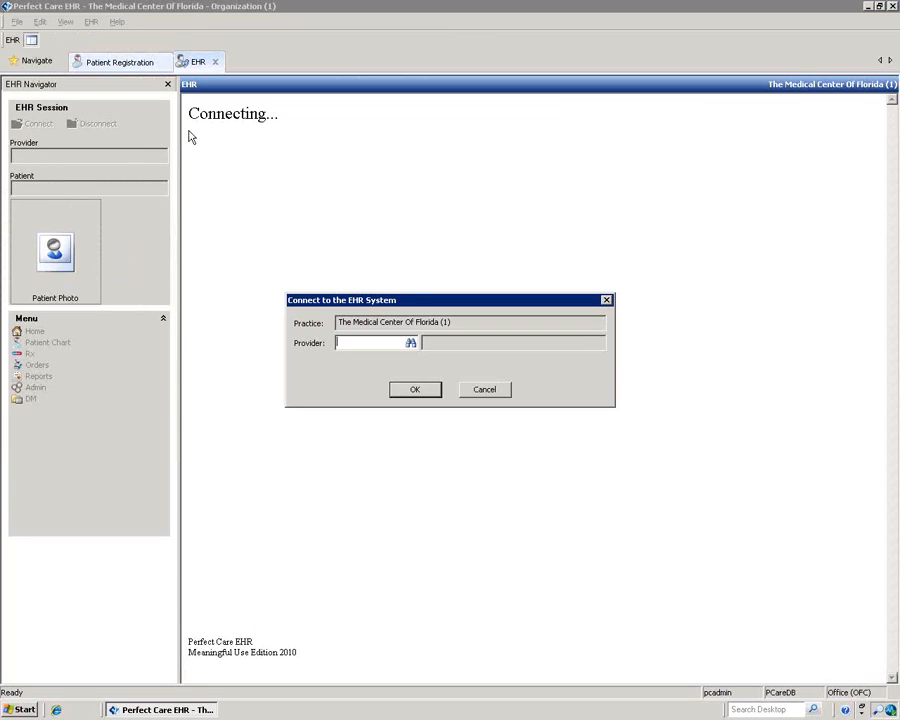
click(410, 344)
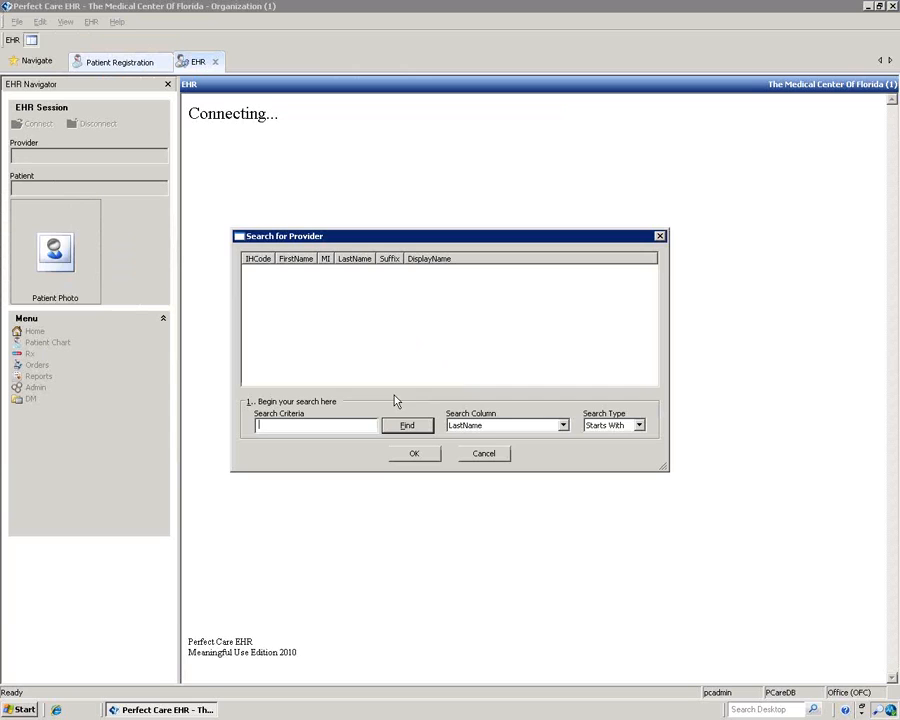
click(405, 426)
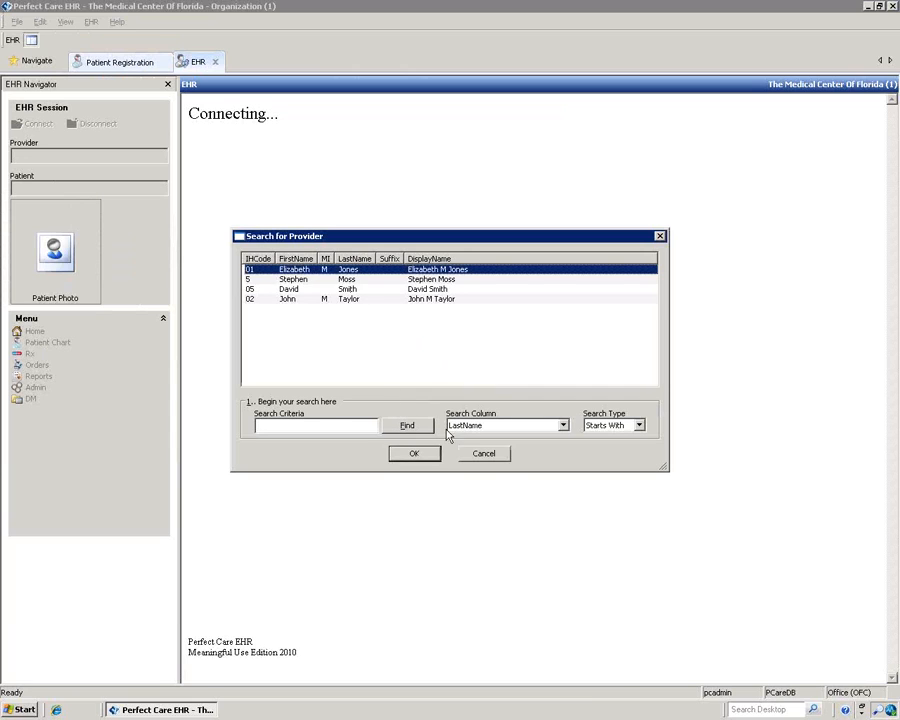
click(414, 454)
click(425, 394)
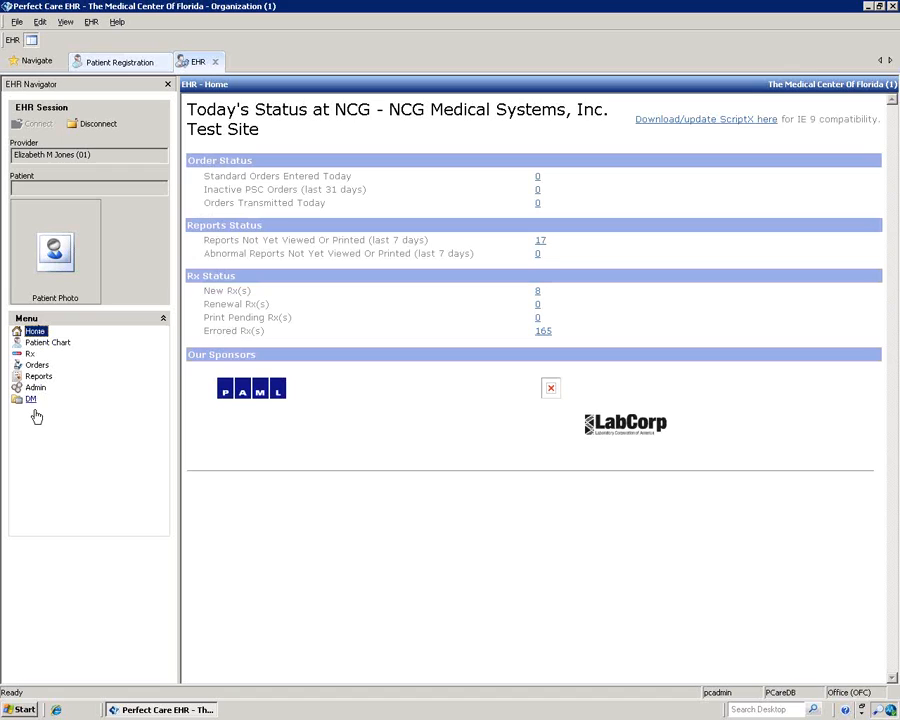
click(62, 345)
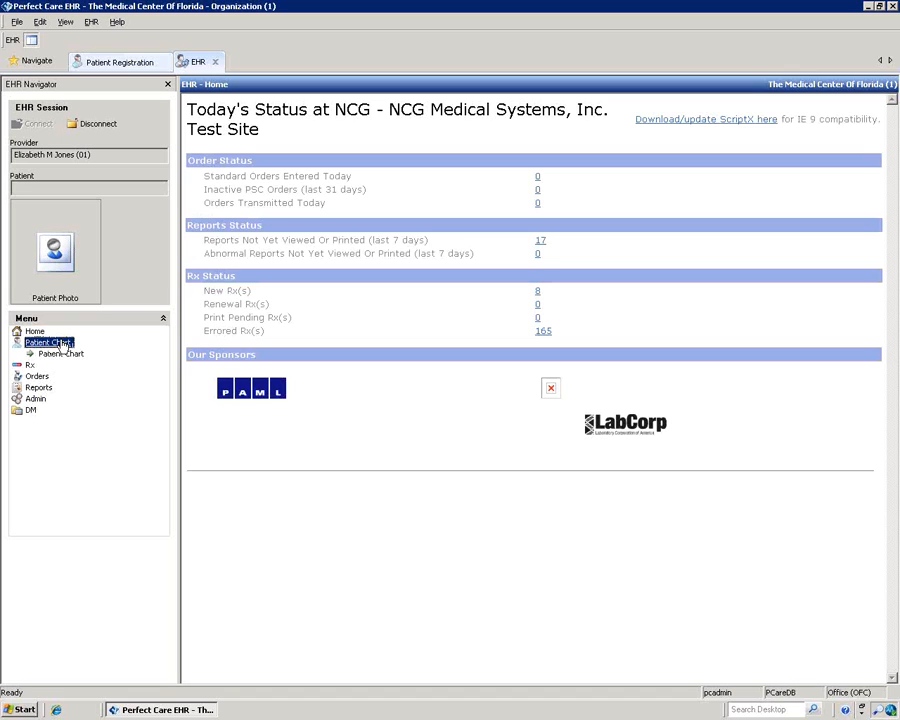
Step: Search patients by last name and try opening the match's chart, dismissing the error
click(60, 354)
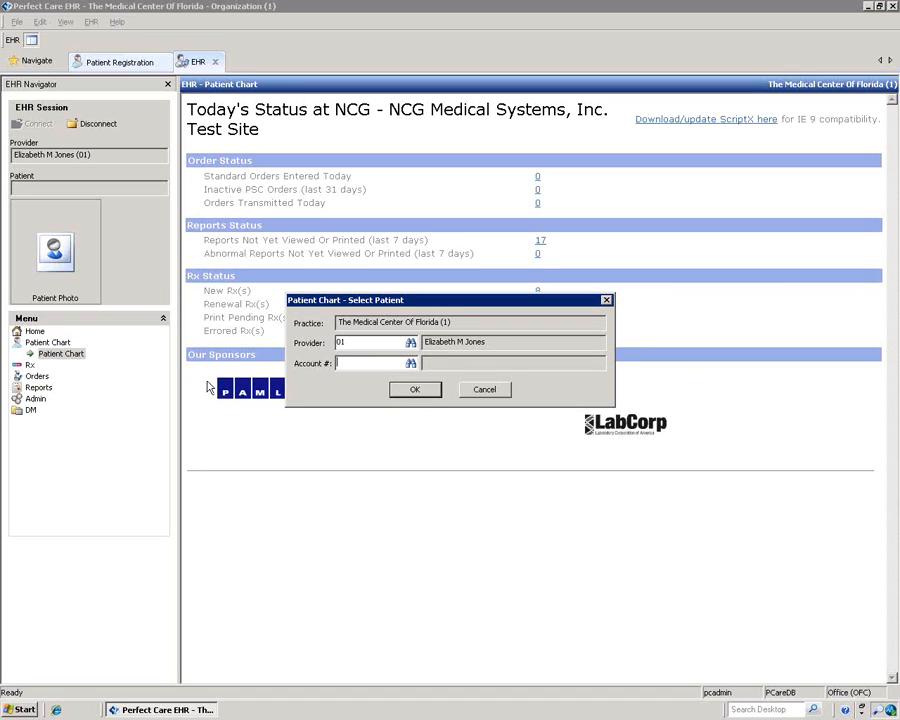
click(410, 363)
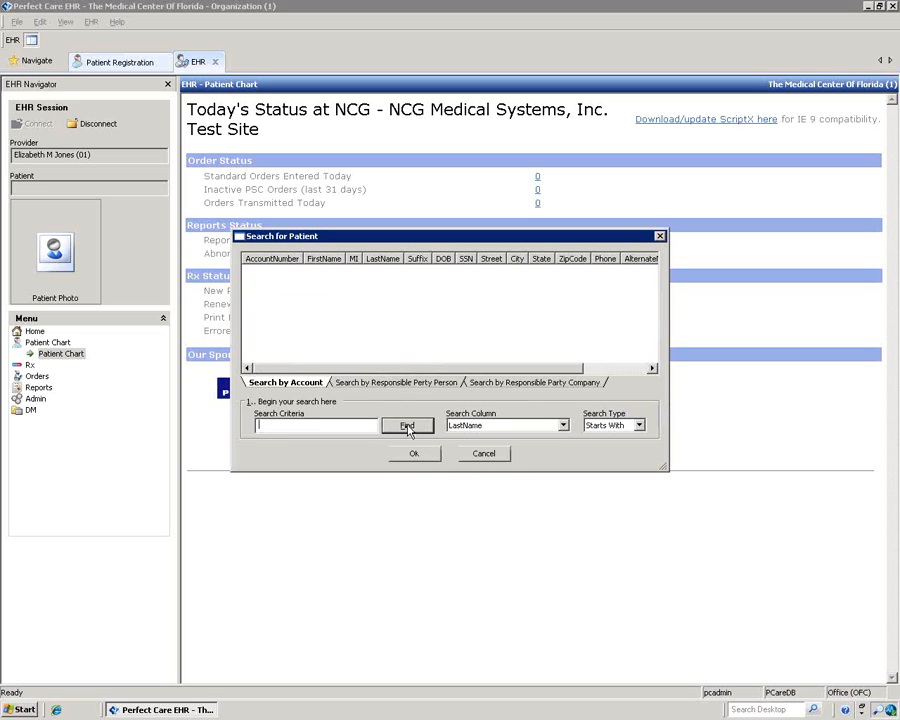
text(smith)
key(Return)
click(596, 280)
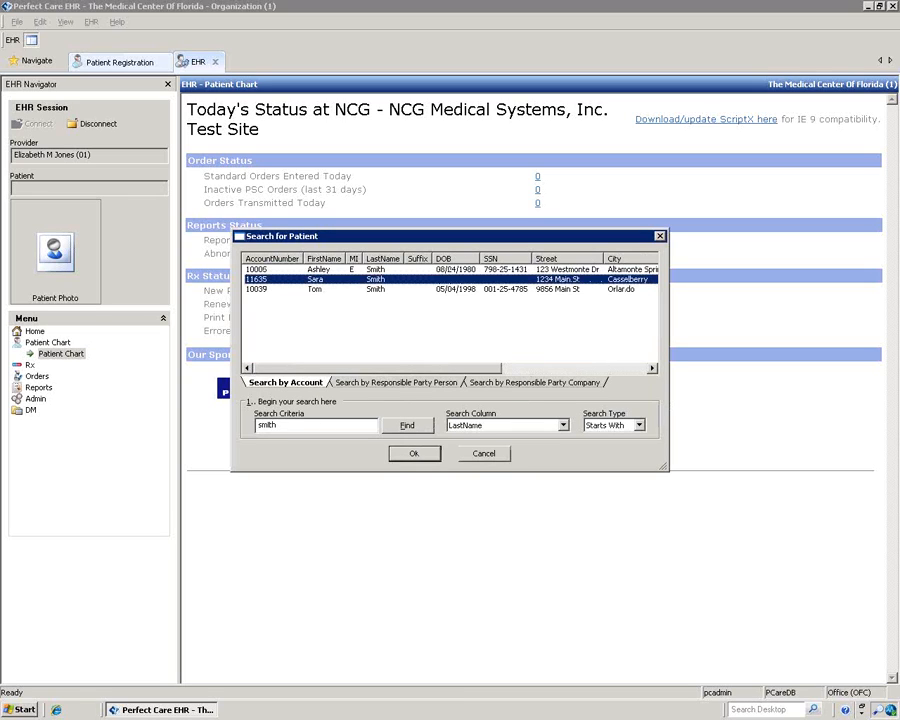
click(413, 453)
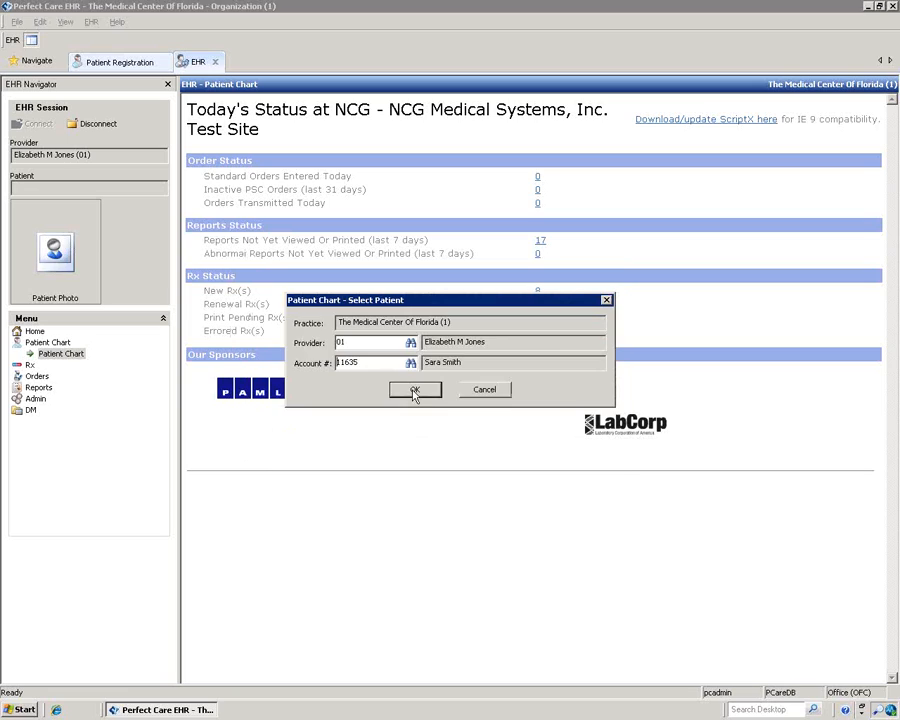
click(415, 392)
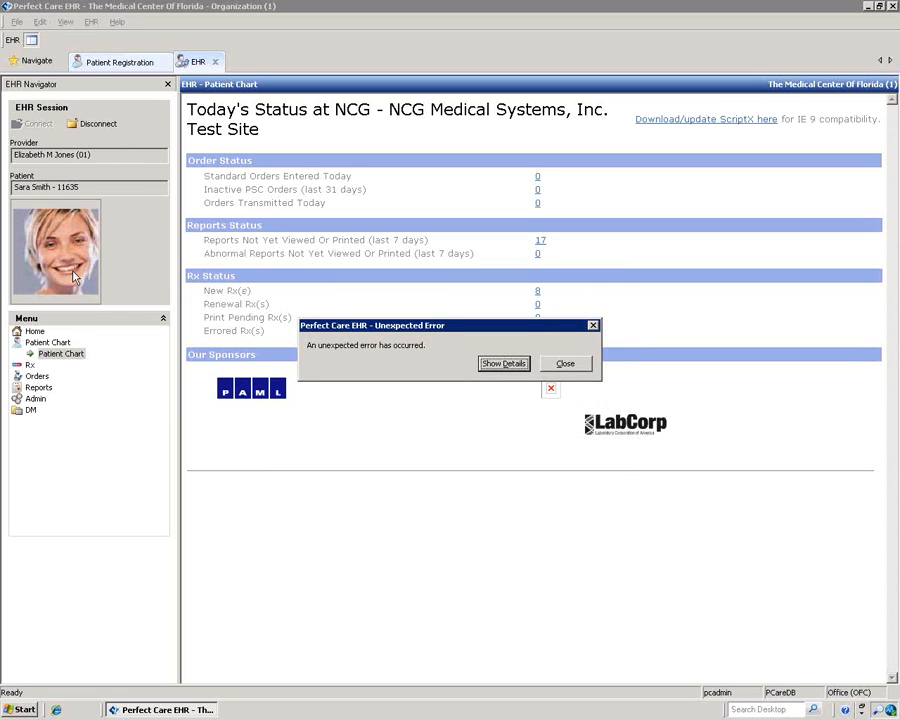
click(565, 363)
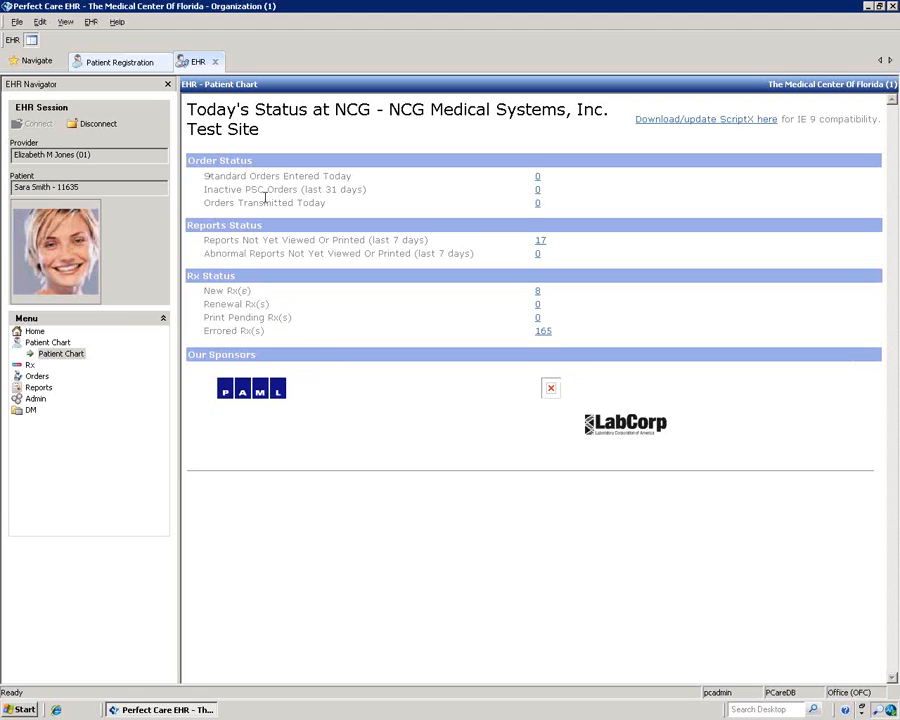
Step: Open the chart of a patient chosen from the full patient list
click(64, 354)
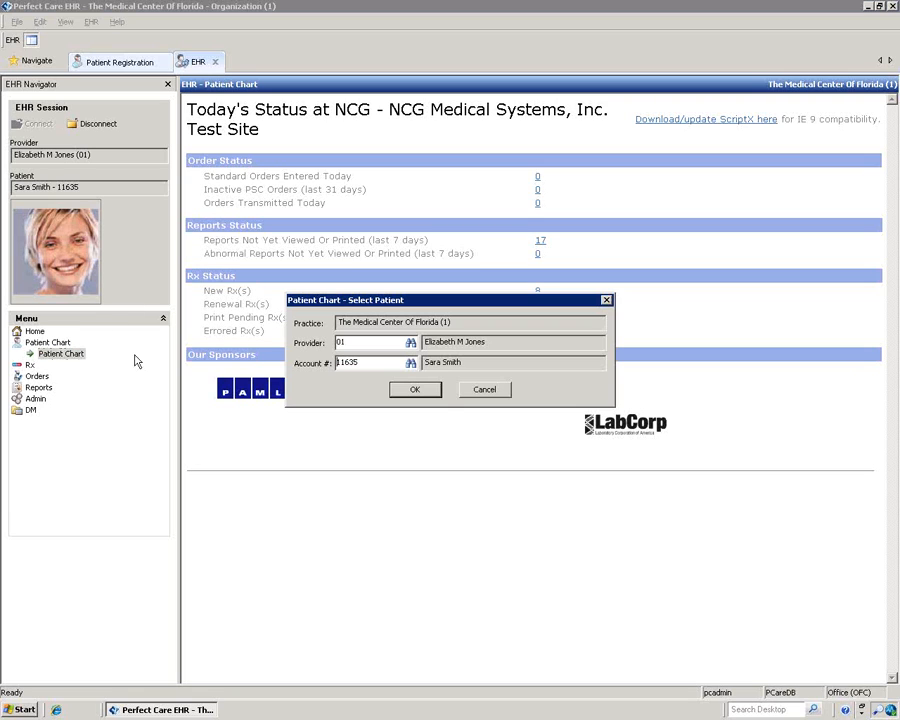
click(411, 364)
click(406, 427)
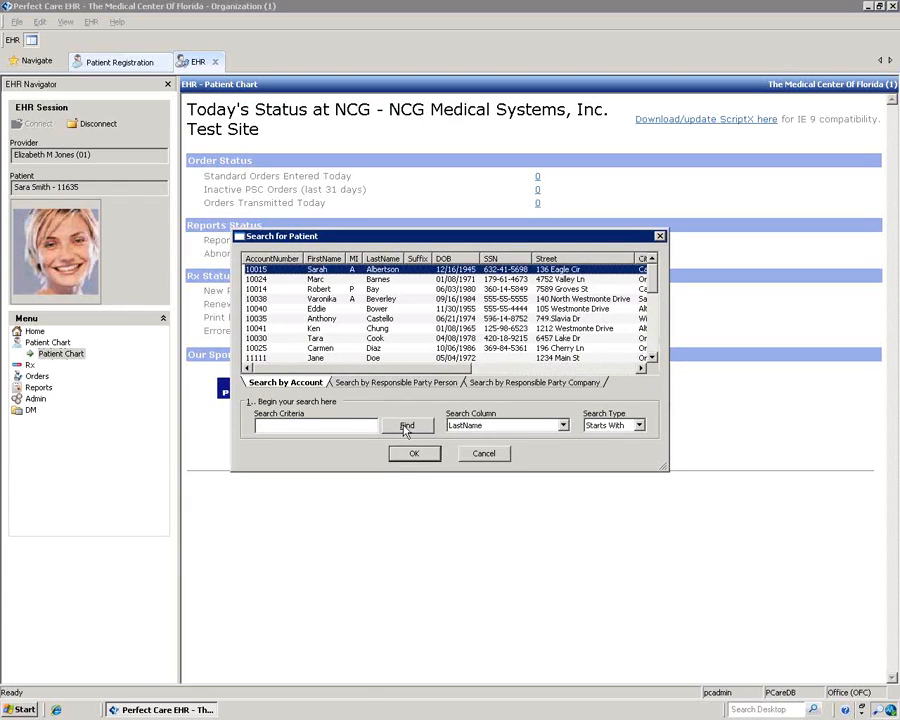
click(412, 453)
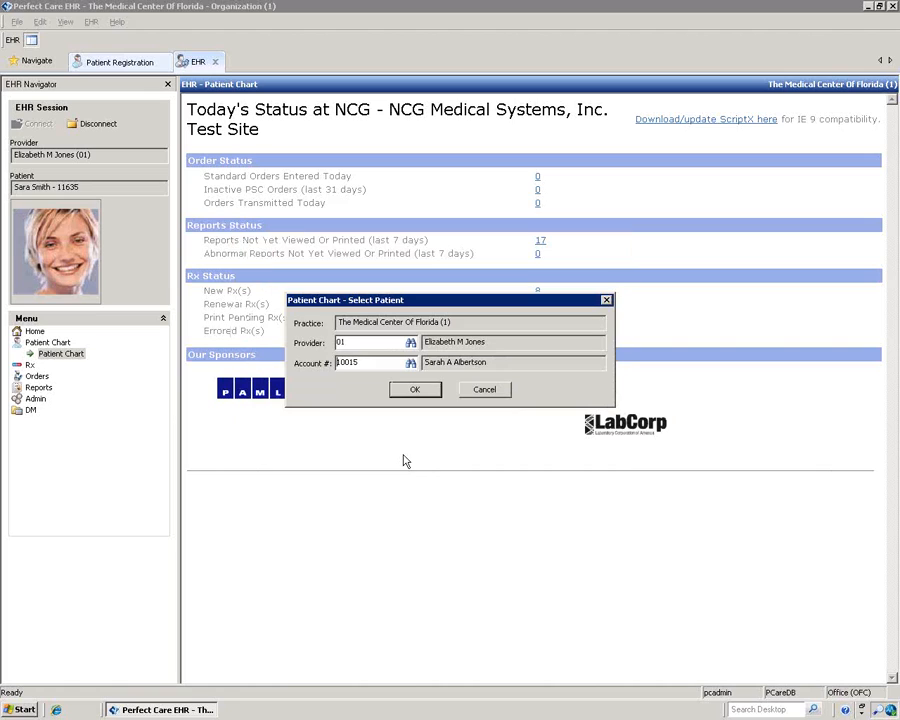
click(396, 389)
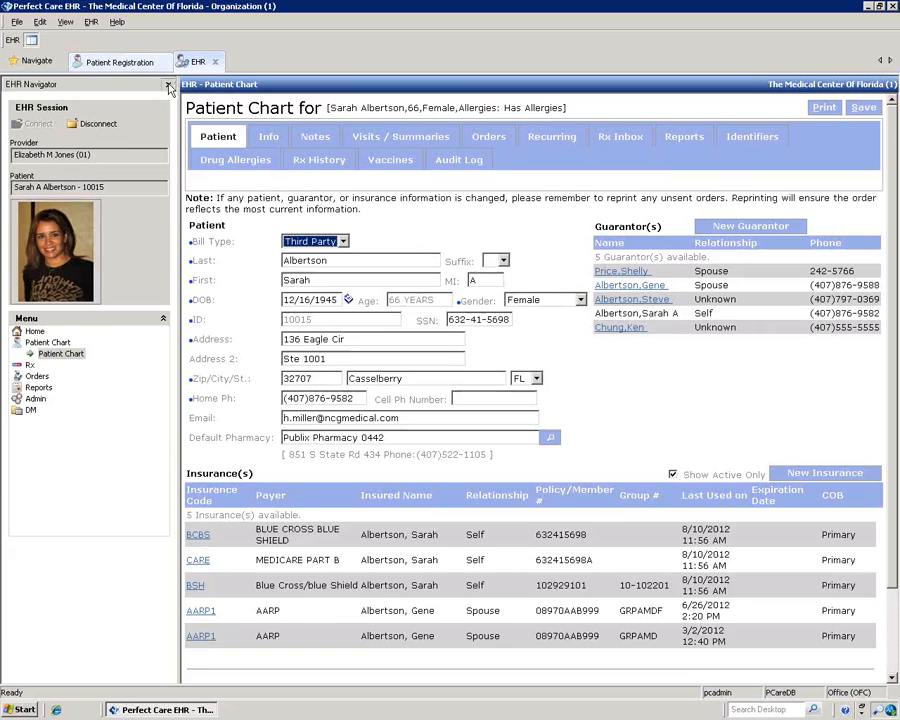
Step: Close the EHR Navigator pane so the patient chart fills the window
click(167, 85)
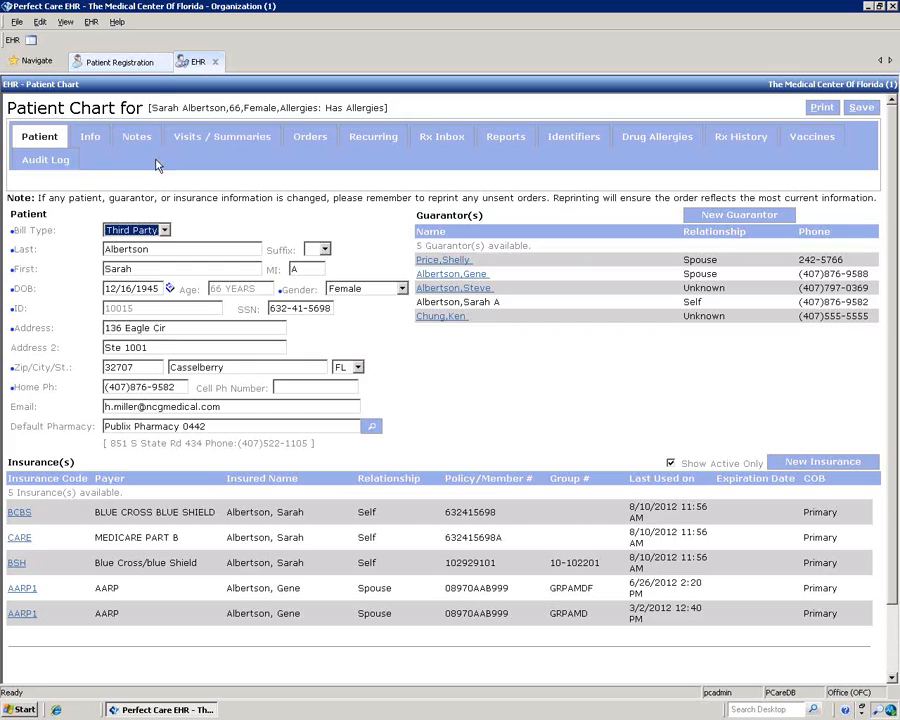
click(16, 61)
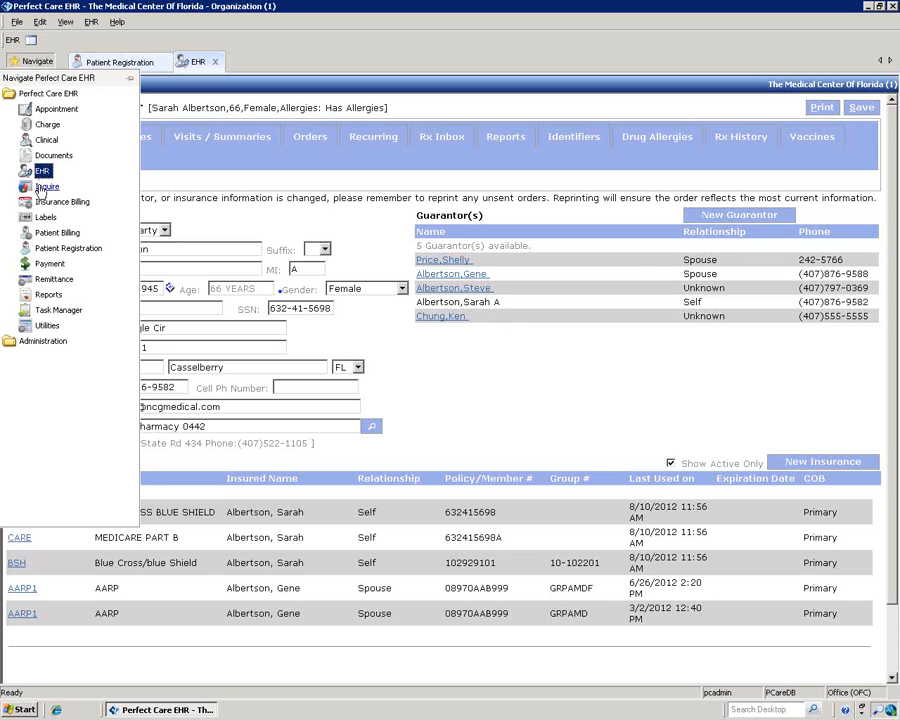
Step: Load a patient from the full list into the Charge module and review their charge history
click(52, 125)
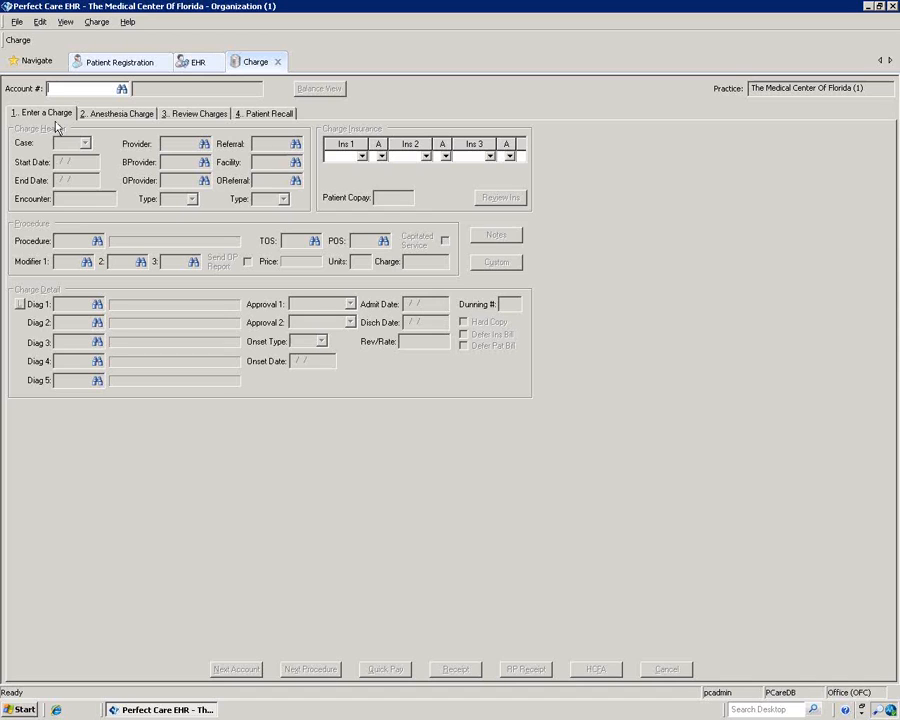
click(121, 89)
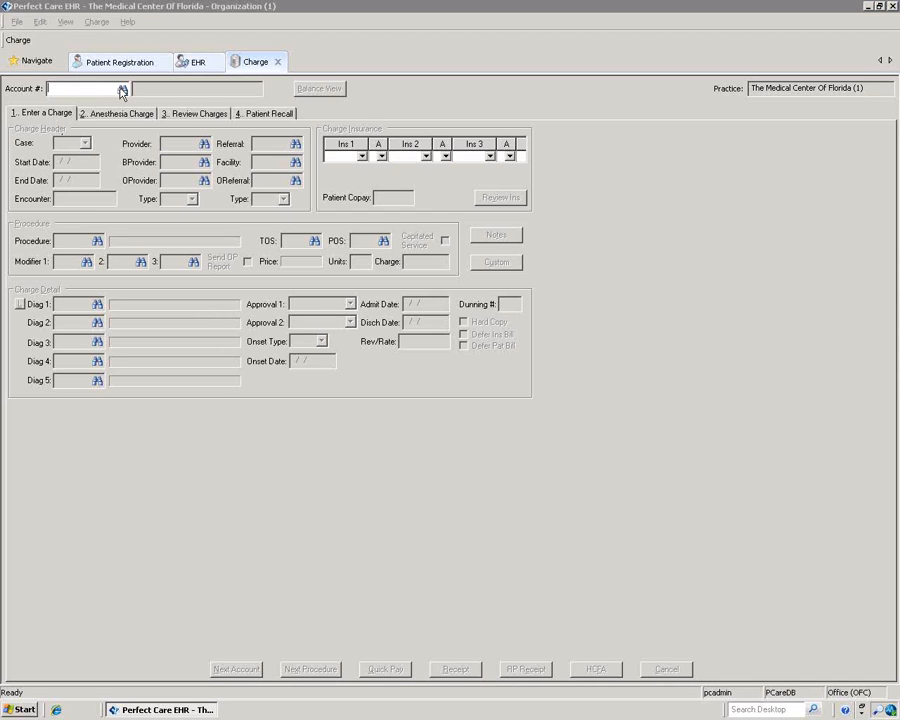
click(420, 426)
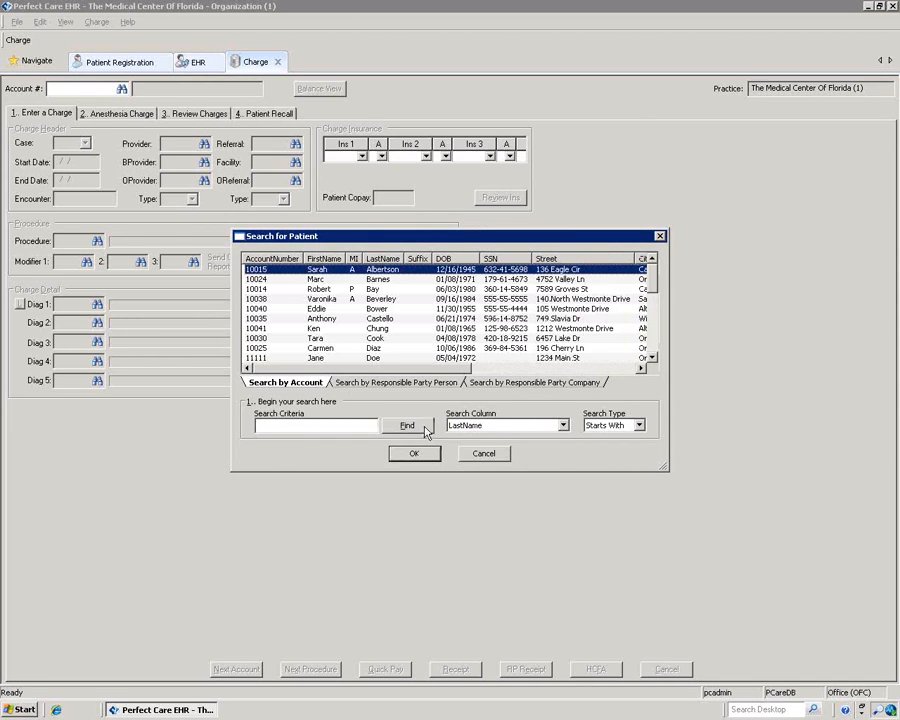
click(364, 290)
click(401, 453)
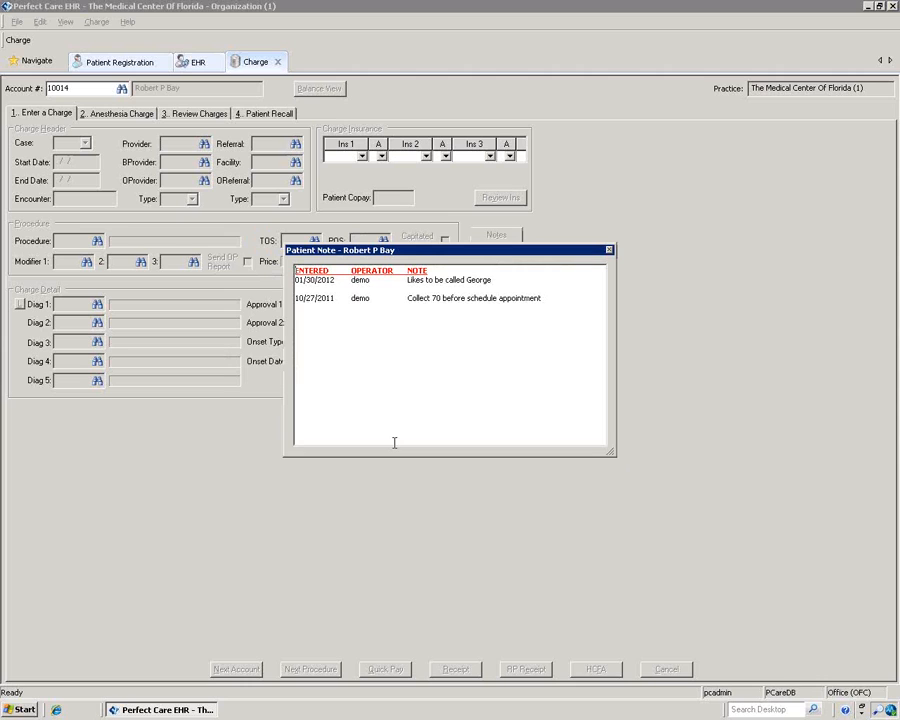
click(609, 250)
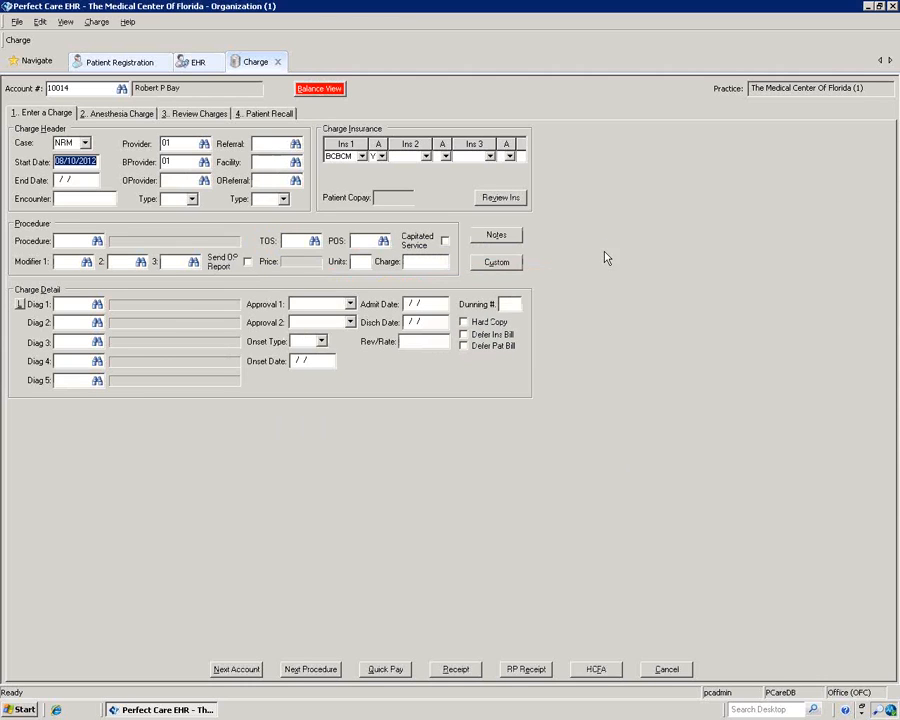
click(195, 113)
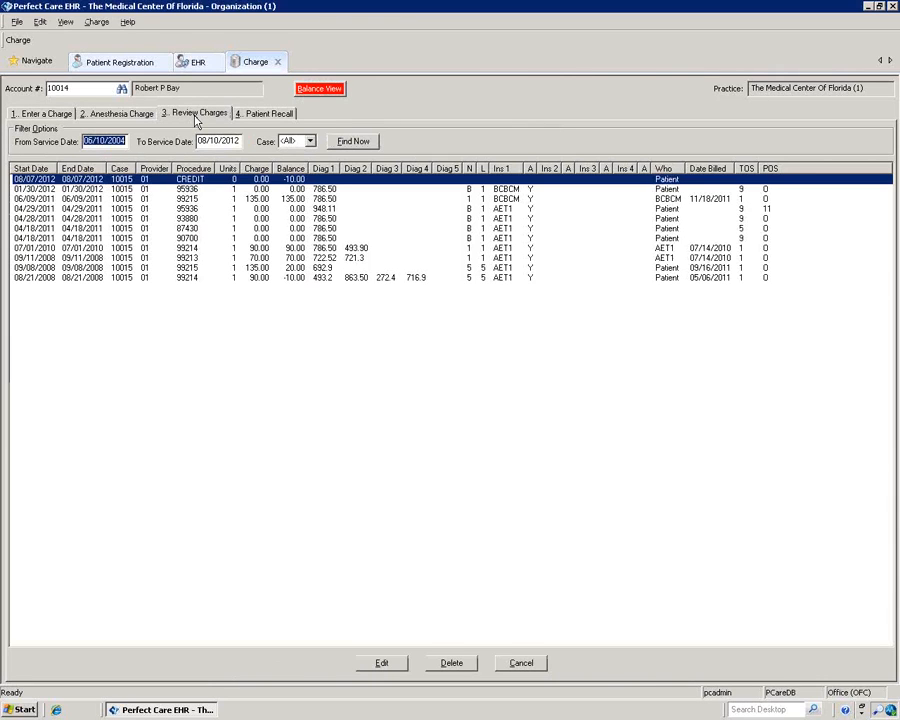
Step: Select the 06/09/2011, 07/01/2010 and 09/11/2008 charges for multiple edit, then abandon and clear
click(276, 199)
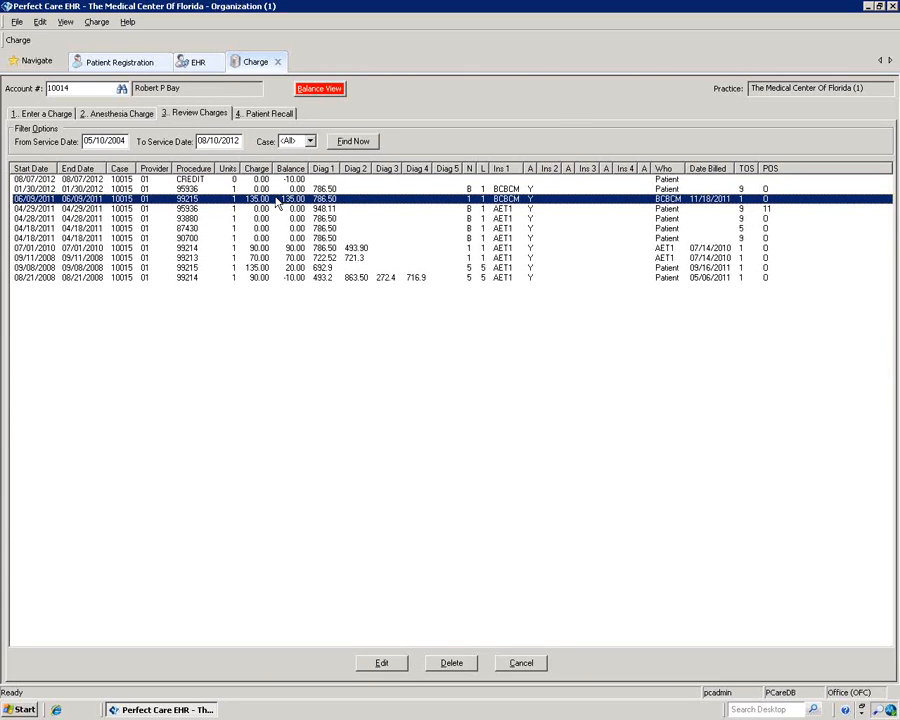
ctrl+click(272, 250)
ctrl+click(260, 258)
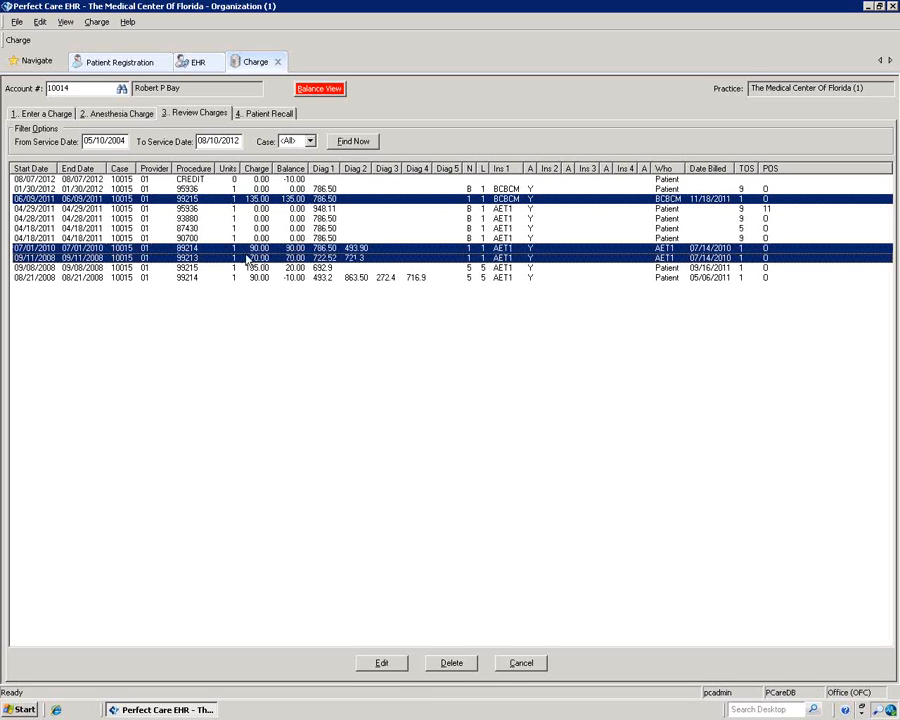
click(382, 664)
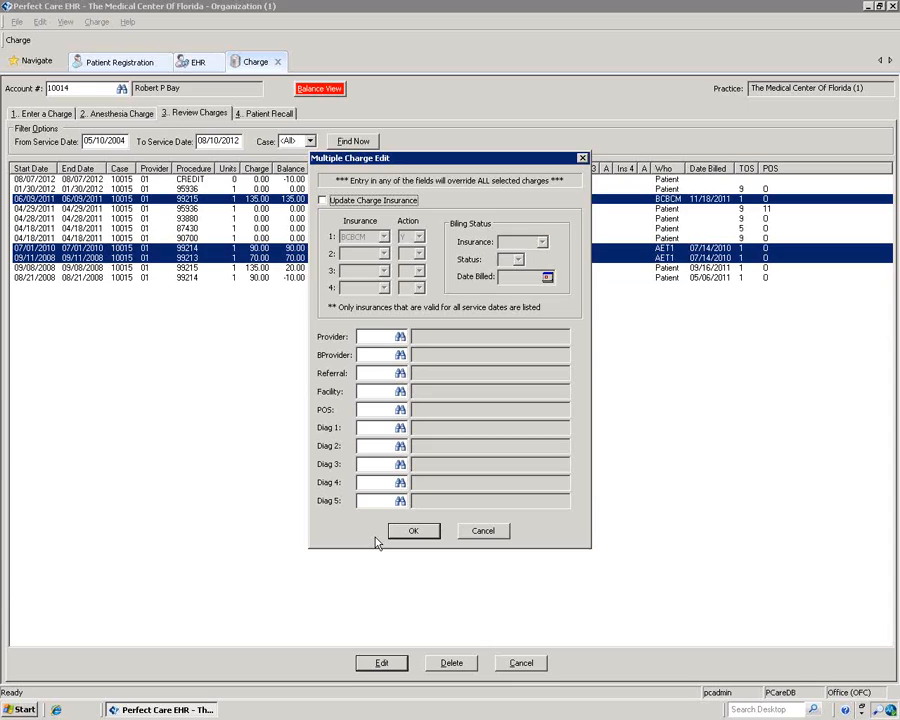
click(482, 530)
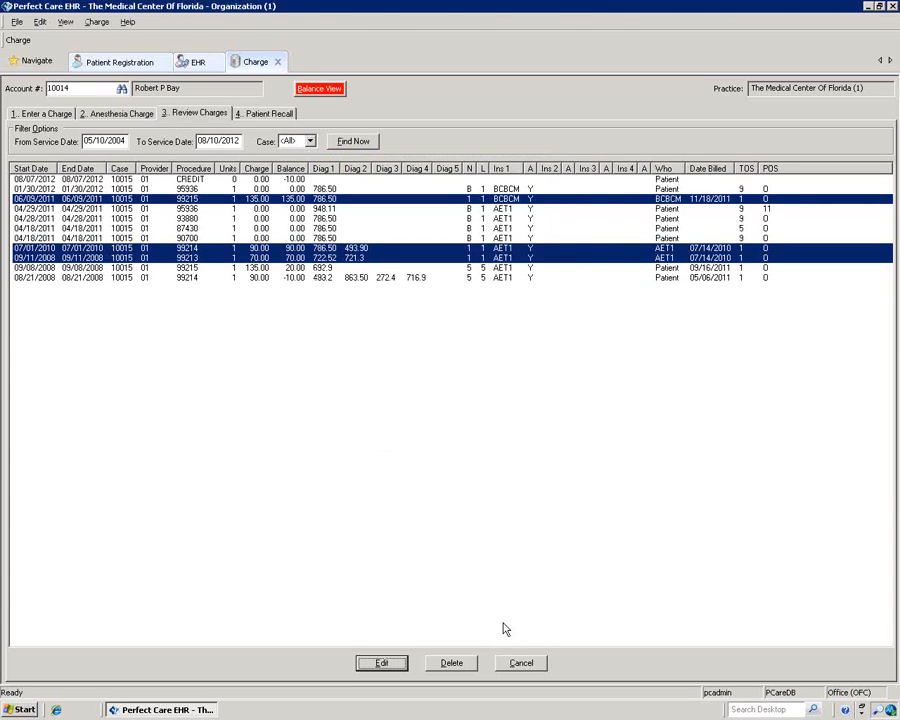
click(519, 668)
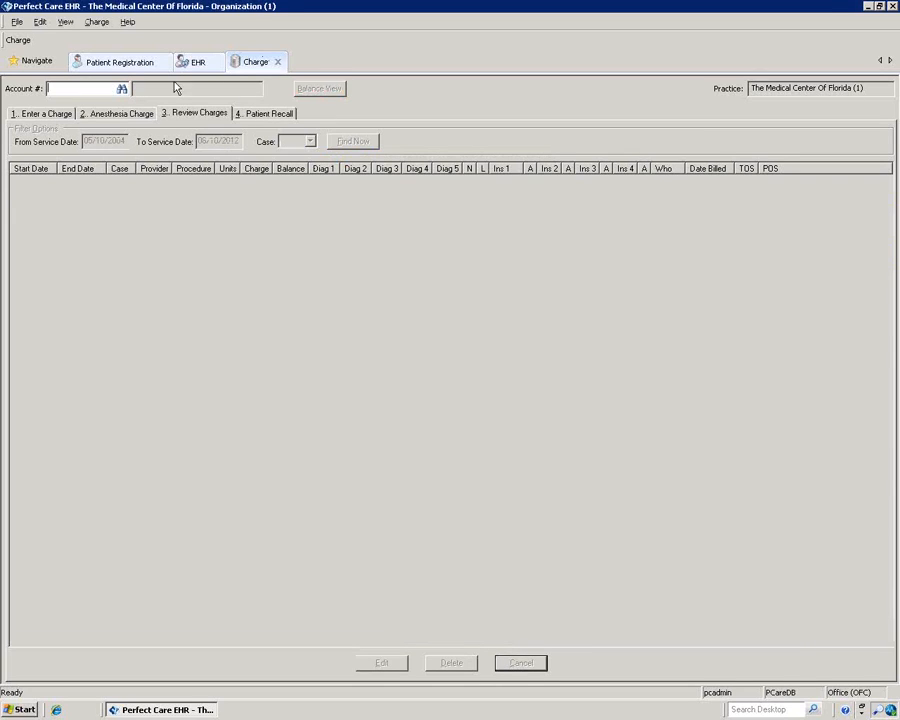
click(33, 66)
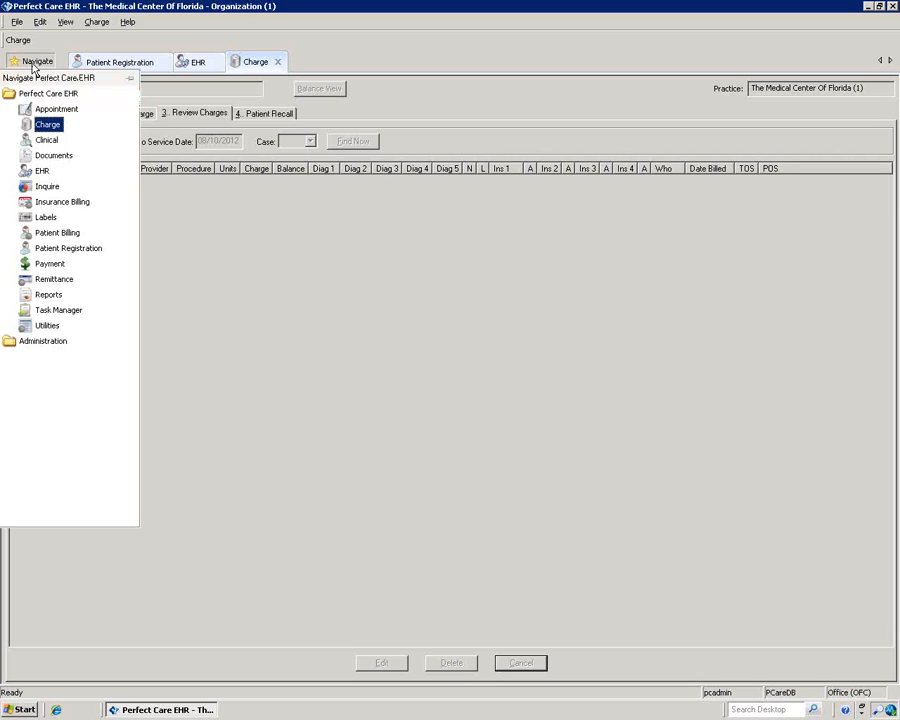
Step: Load the demo patient's account into Payment's Enter Credits view
click(52, 264)
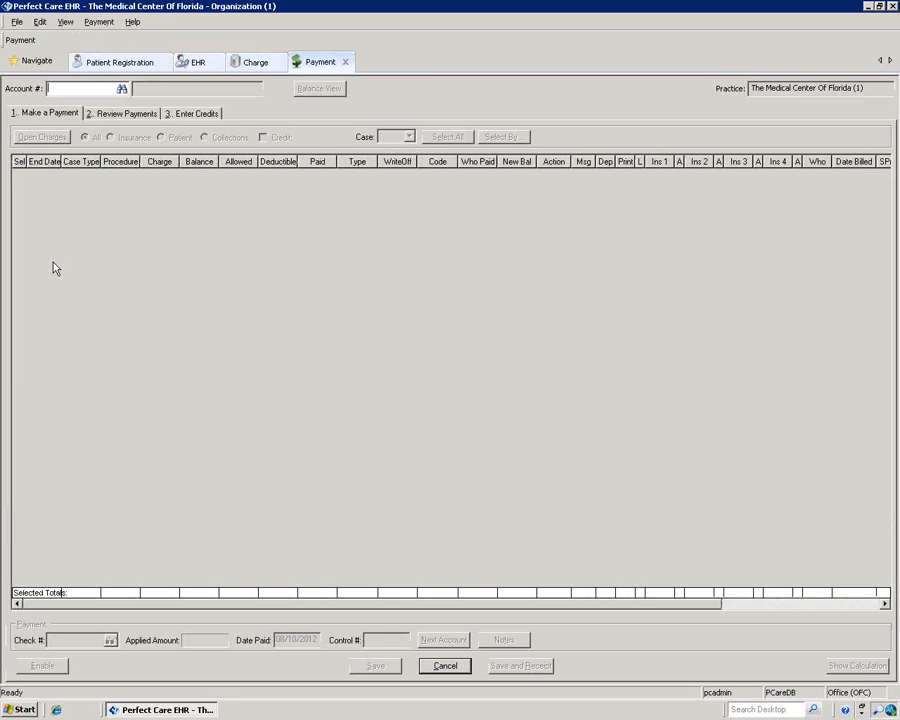
click(174, 114)
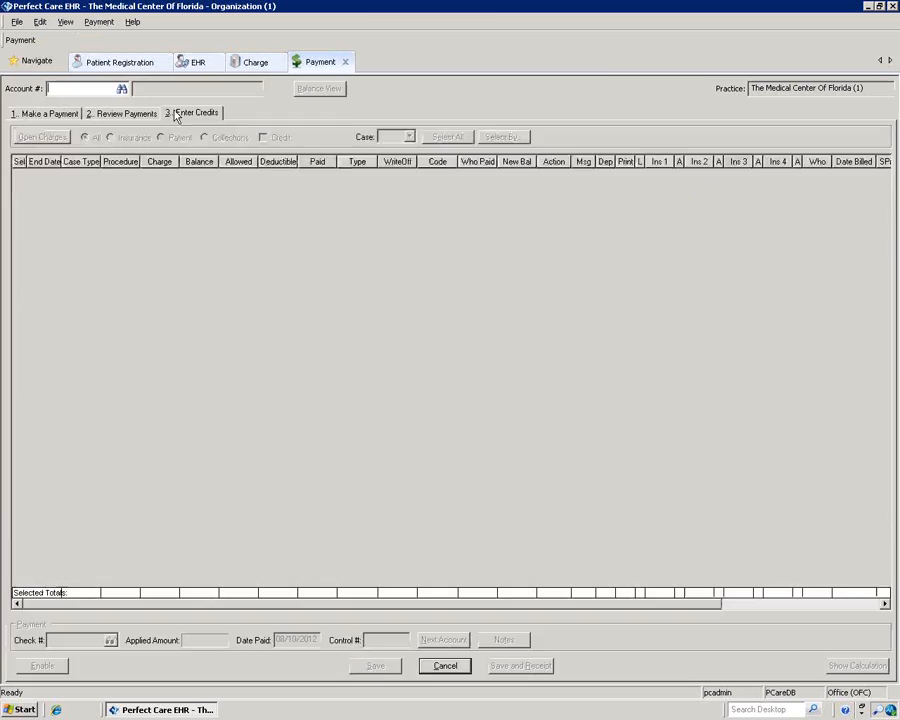
click(121, 89)
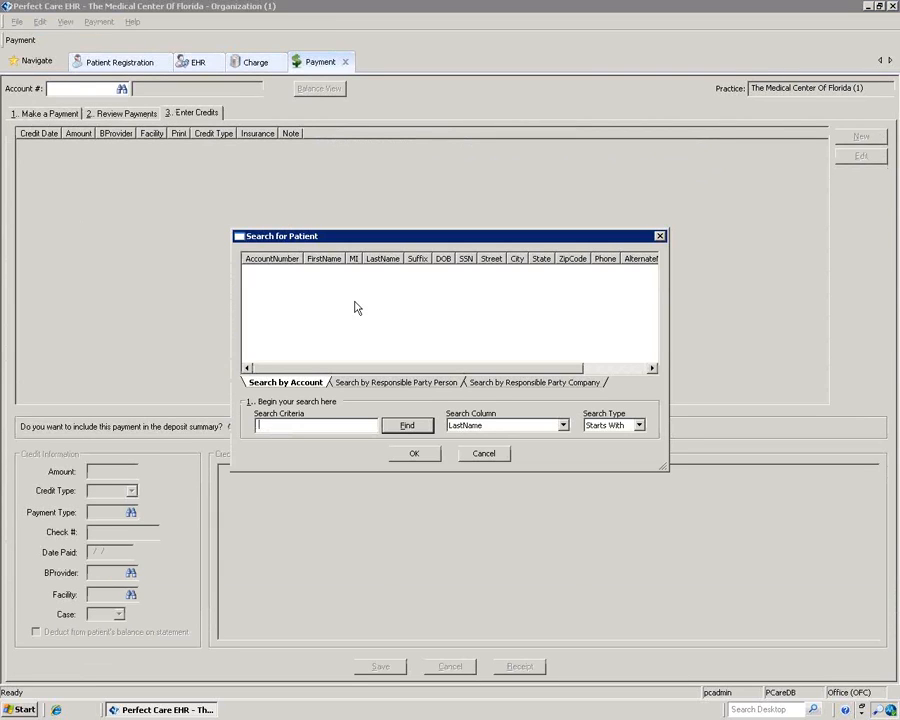
click(416, 428)
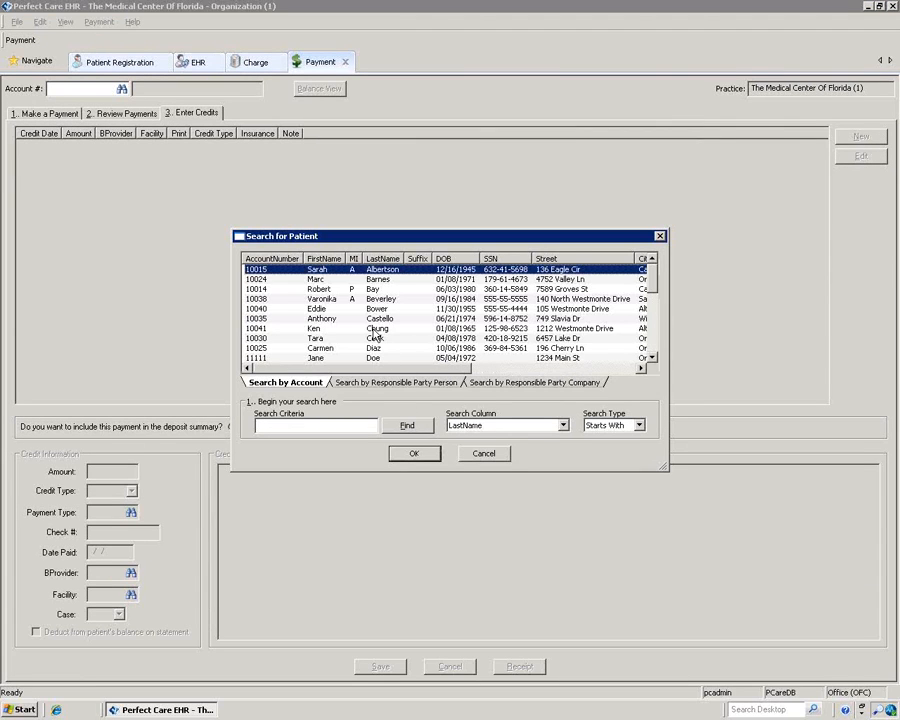
click(373, 340)
click(413, 453)
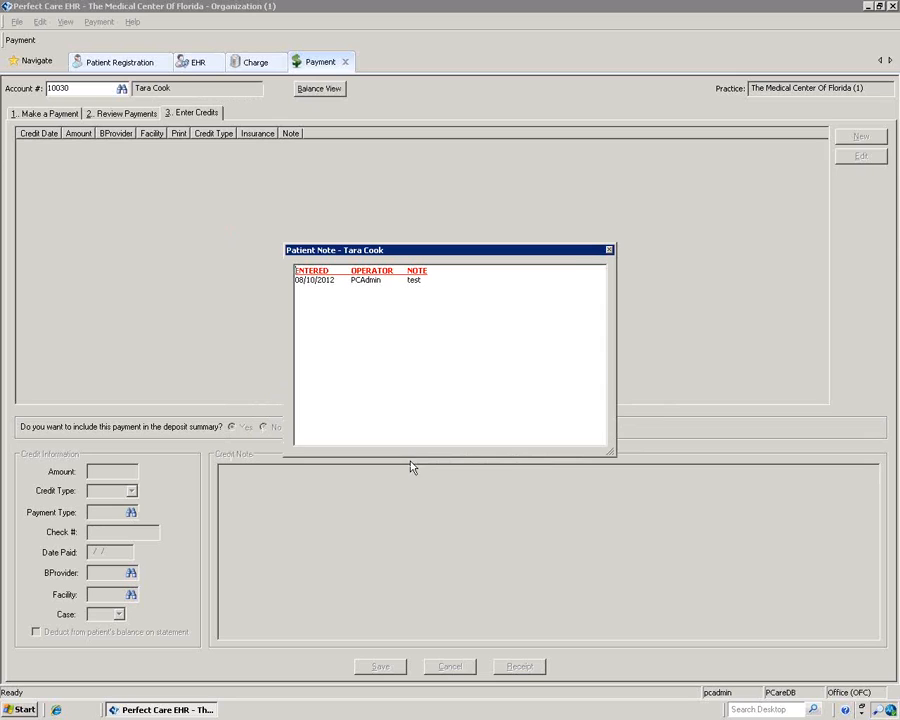
click(608, 250)
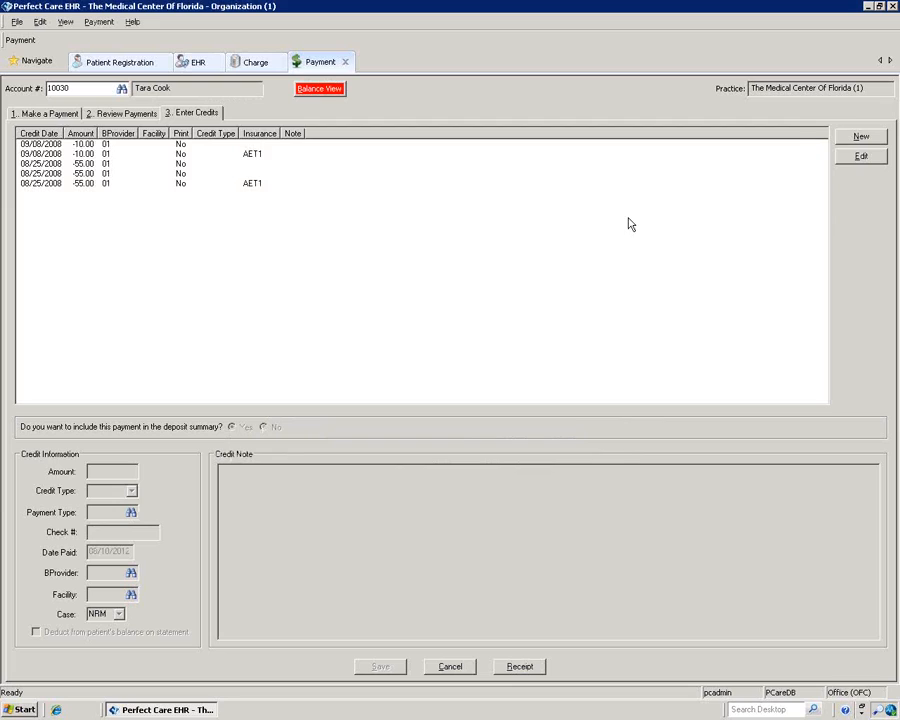
Step: Start a new 10.00 credit with credit type Copay
click(843, 139)
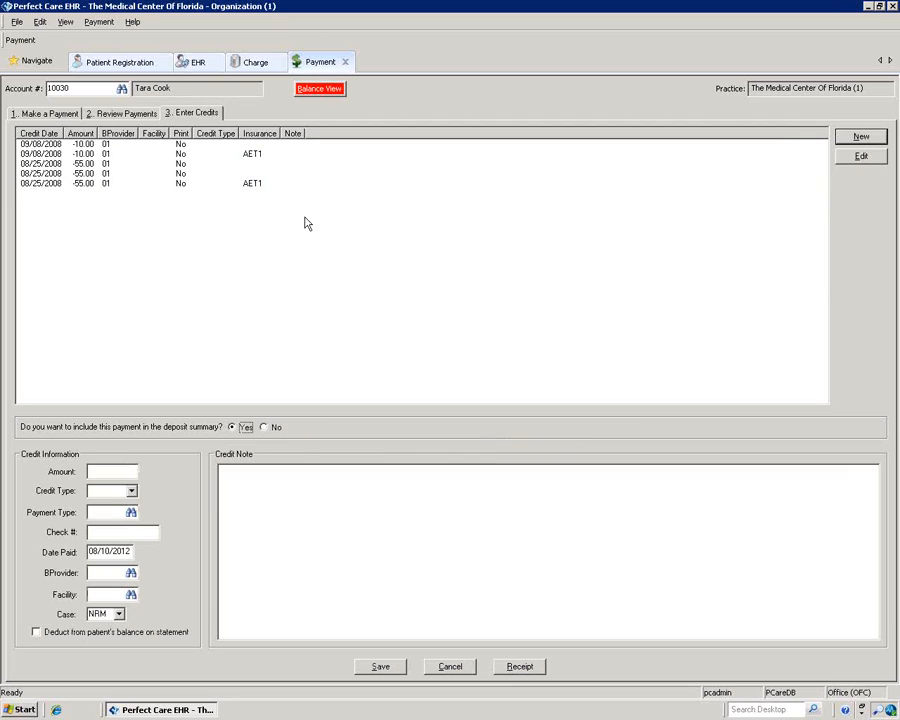
click(101, 471)
text(10)
click(131, 491)
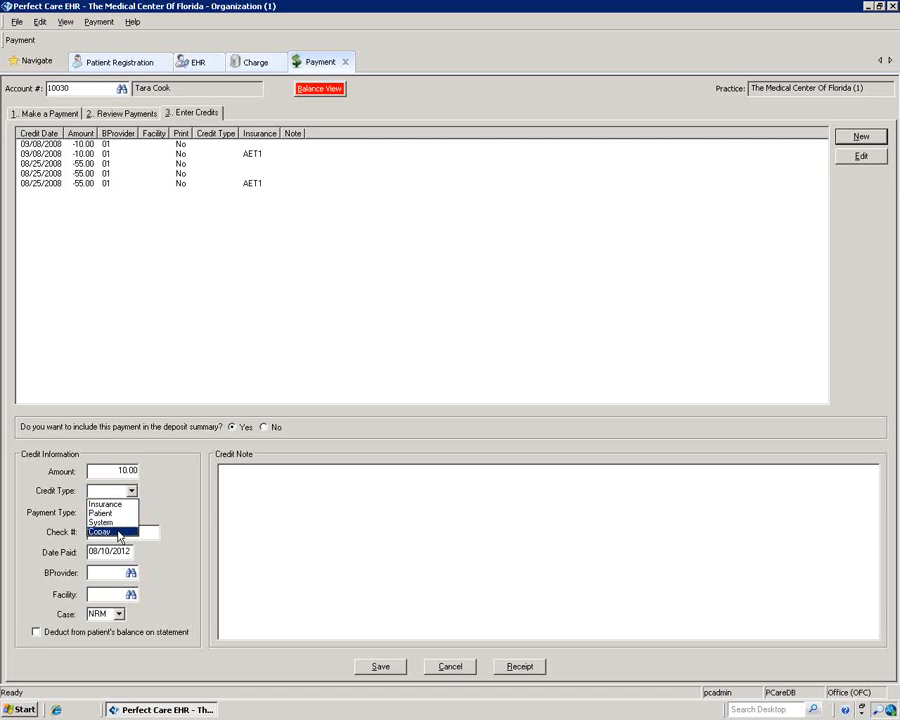
click(118, 532)
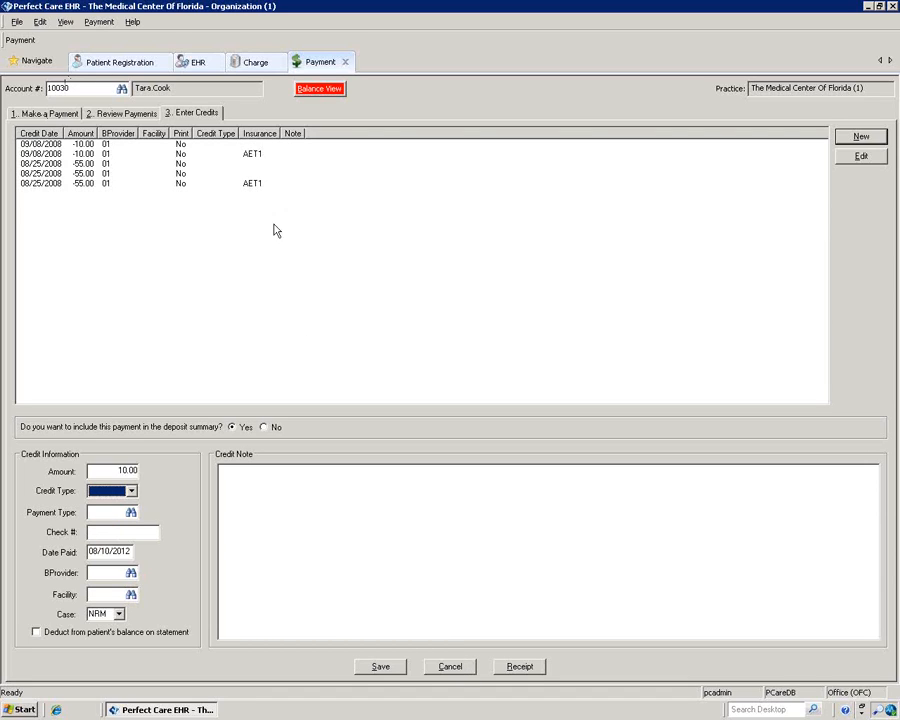
click(131, 491)
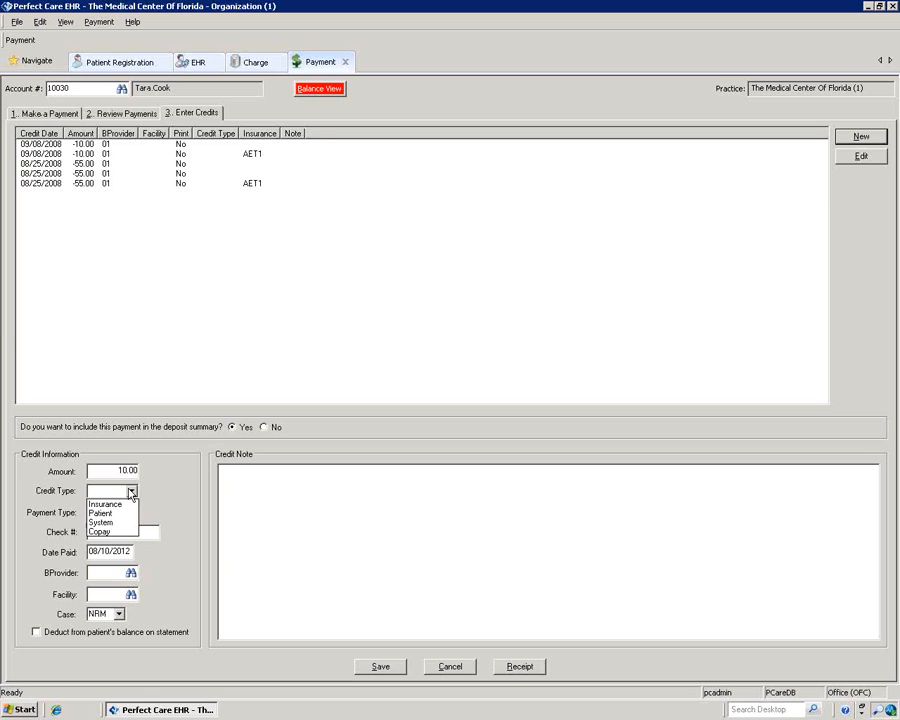
click(108, 532)
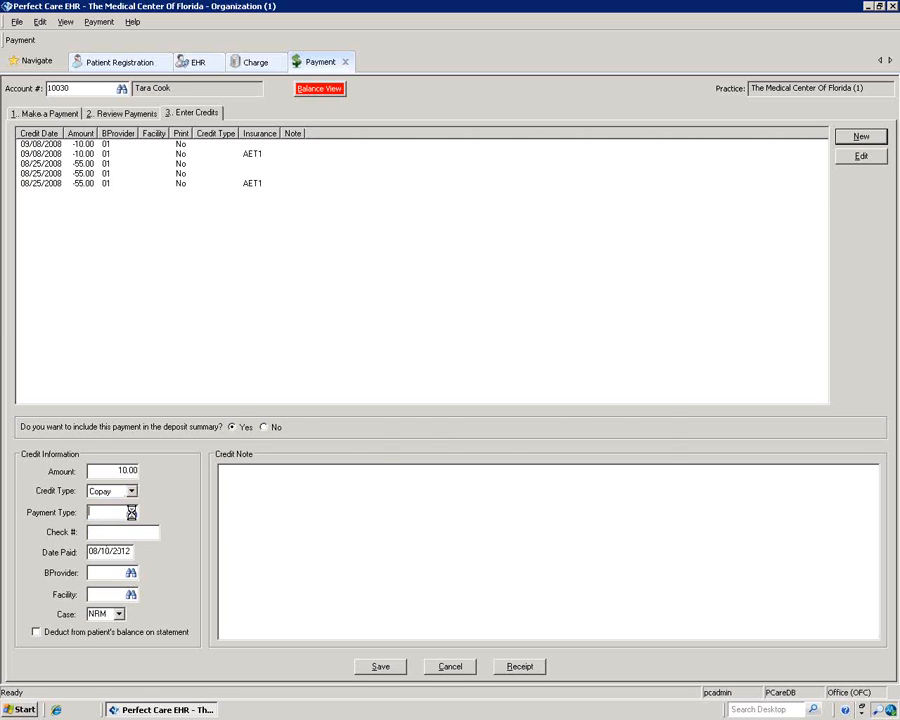
Step: Set the credit's payment type to Cash and save the copay credit
click(131, 512)
click(408, 426)
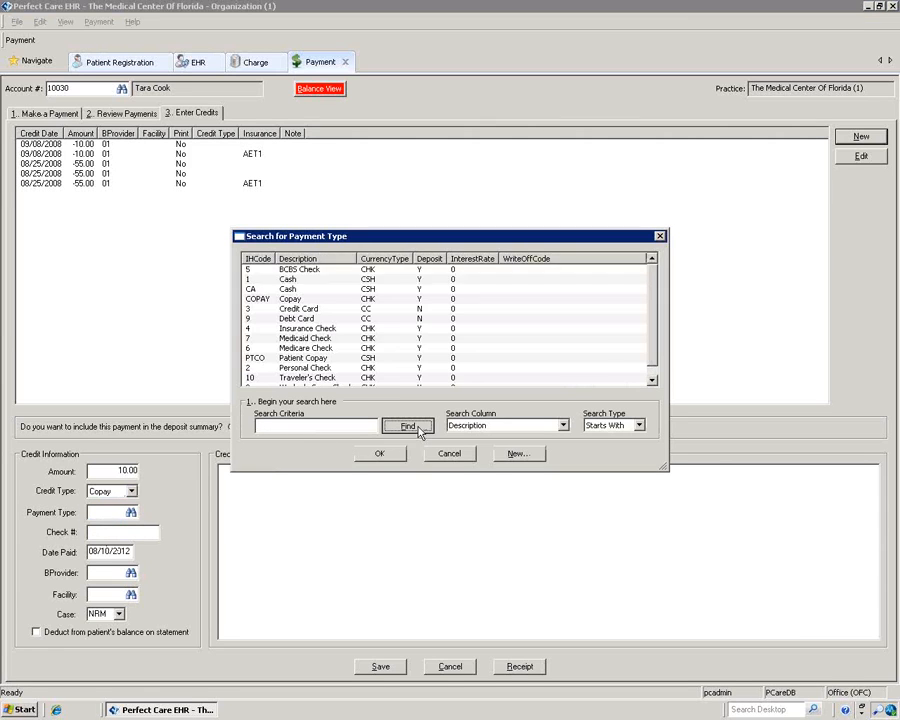
click(295, 279)
click(375, 455)
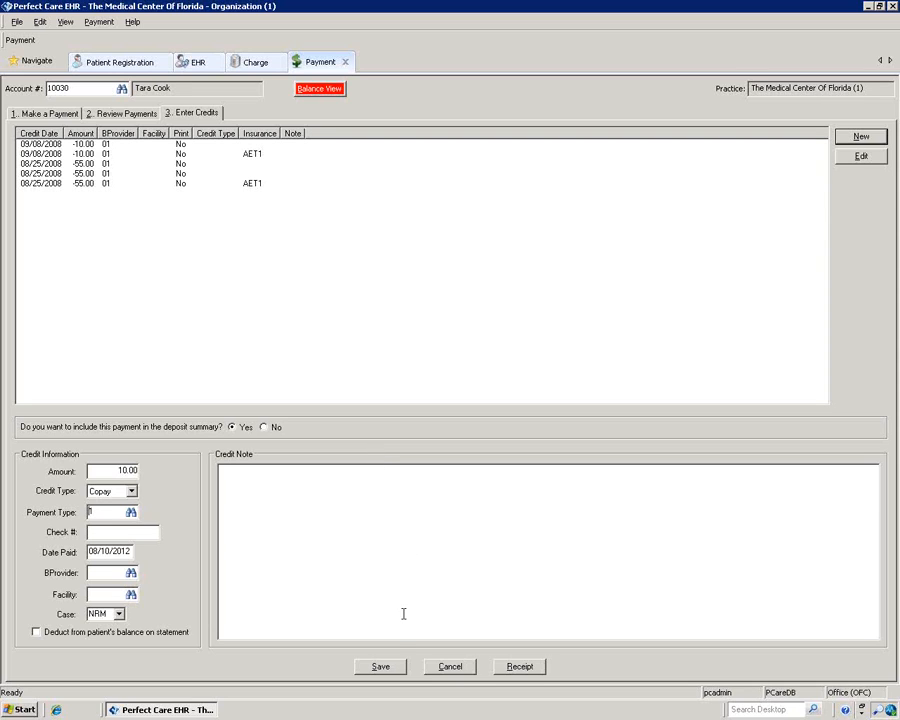
click(382, 667)
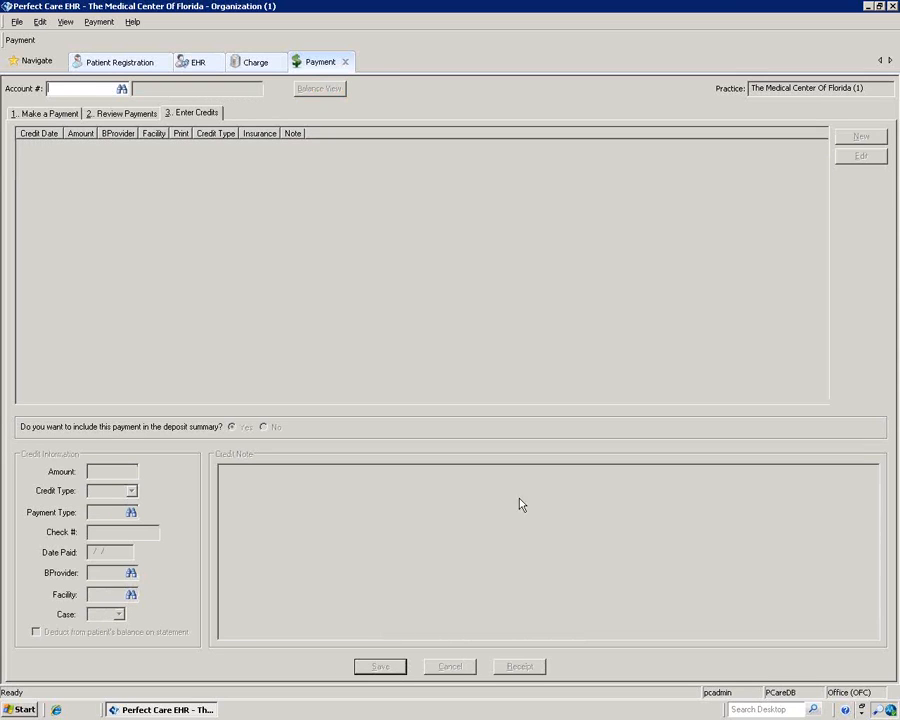
click(250, 63)
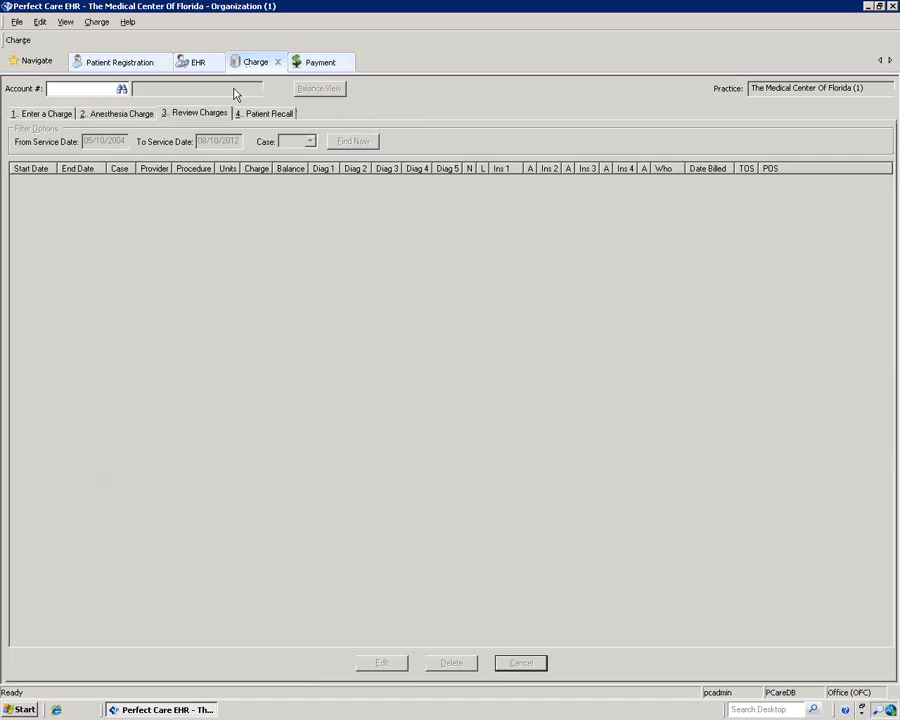
Step: Enter a 99213 charge for the patient's NRM case with copied diagnosis 780.79
click(40, 113)
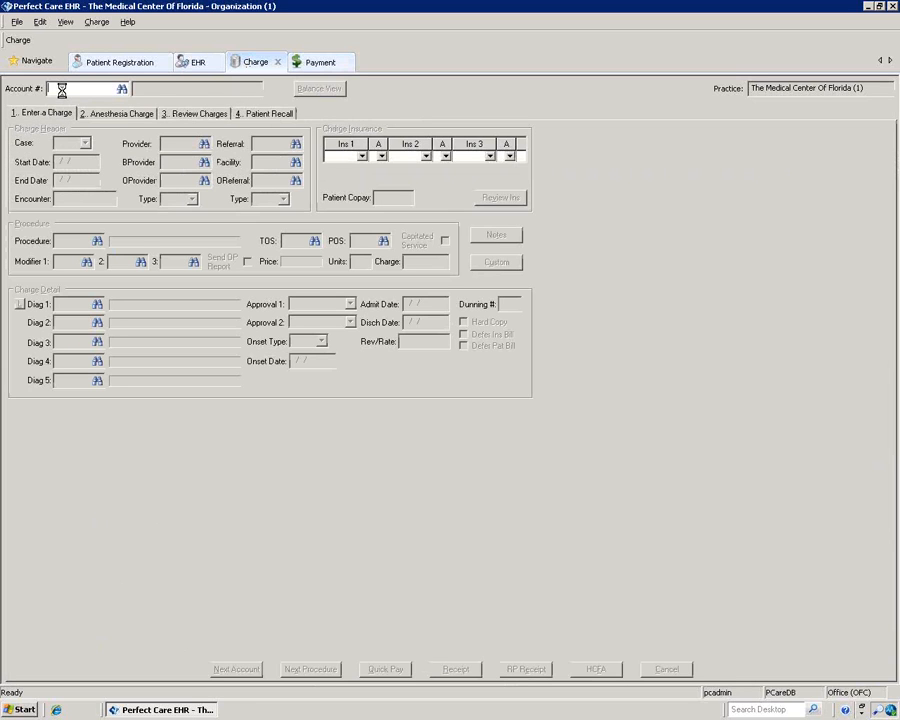
click(64, 88)
text(10030)
key(Tab)
click(86, 144)
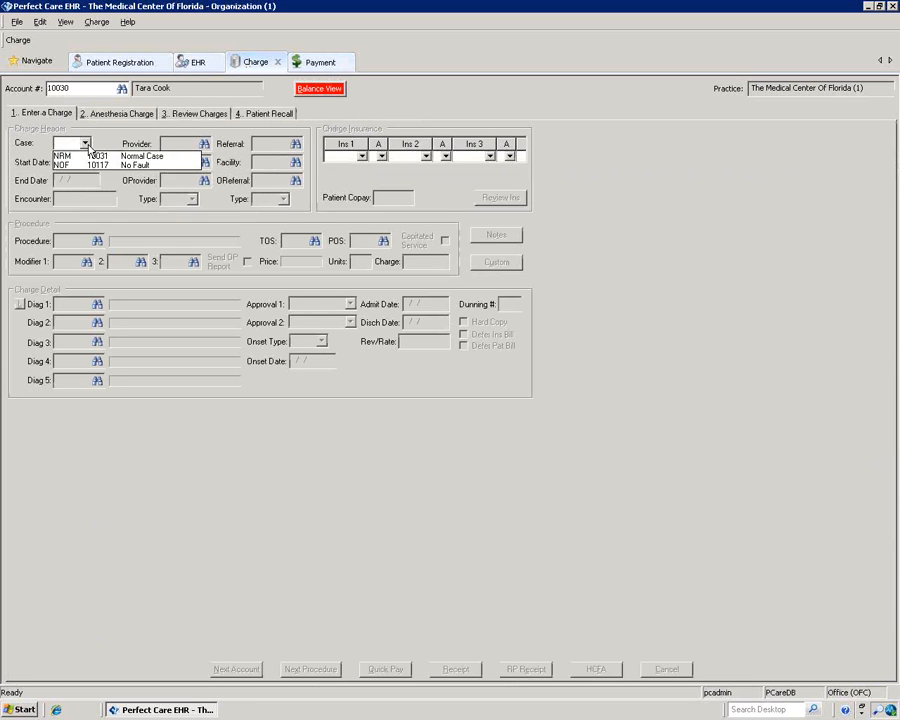
click(90, 157)
key(Tab)
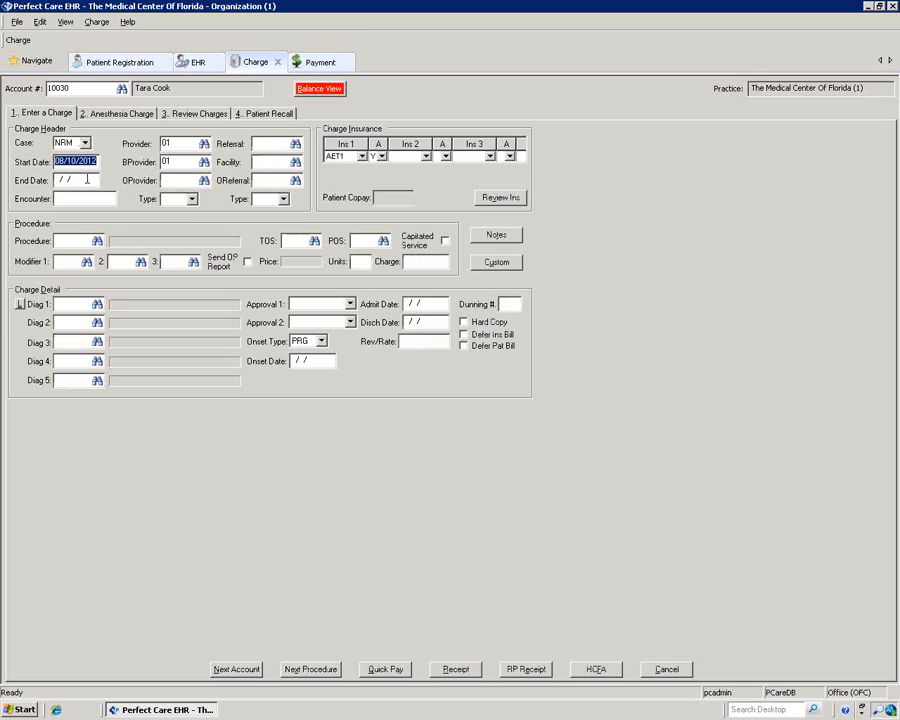
click(73, 242)
text(99213)
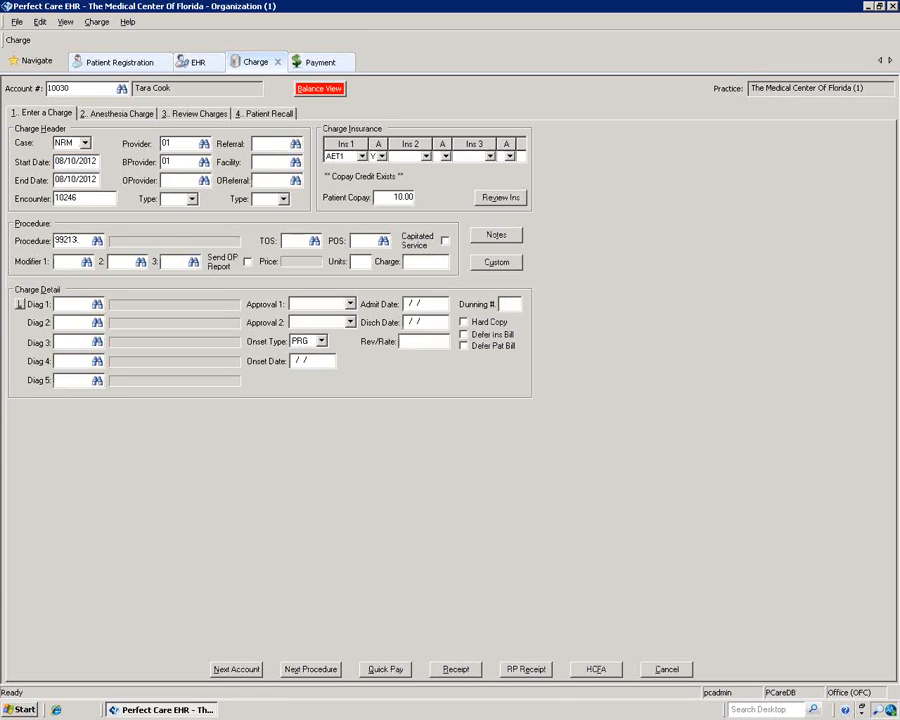
click(19, 304)
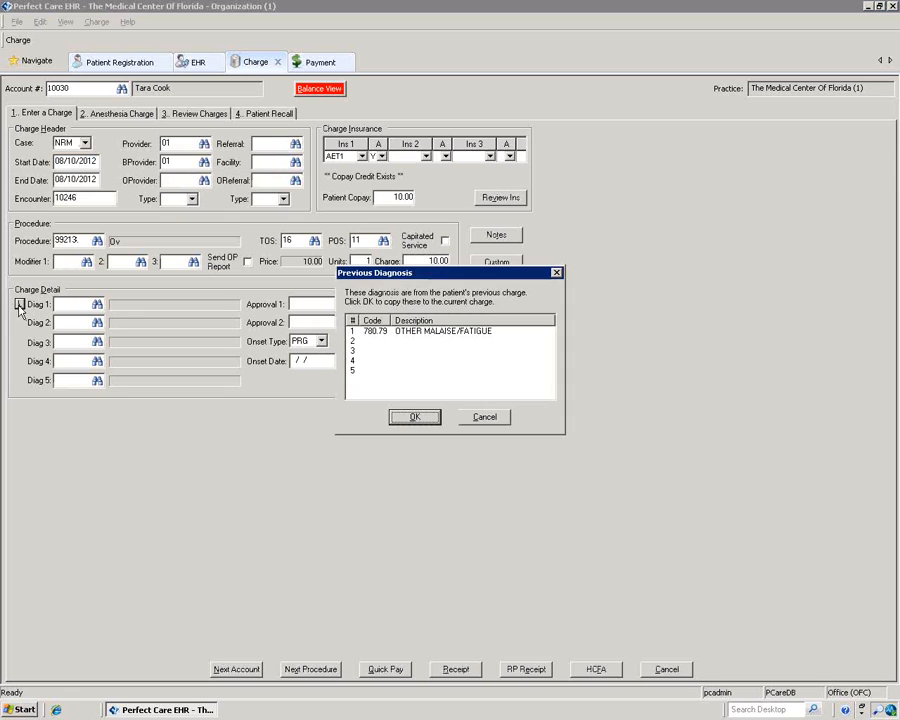
click(407, 417)
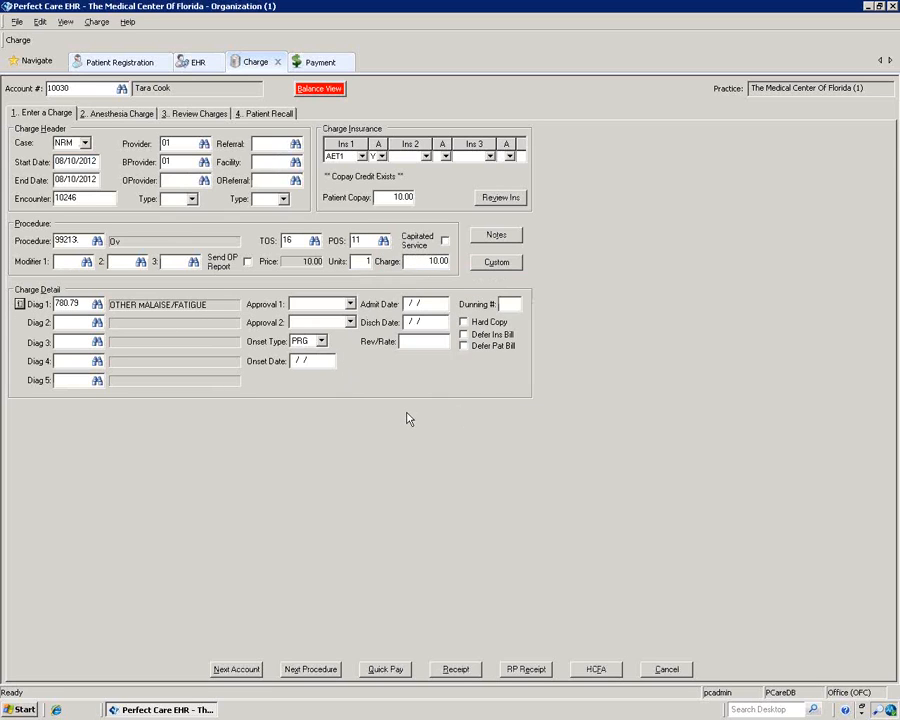
Step: Quick Pay the charge with the 08/10/2012 copay credit and clear for the next account
click(389, 673)
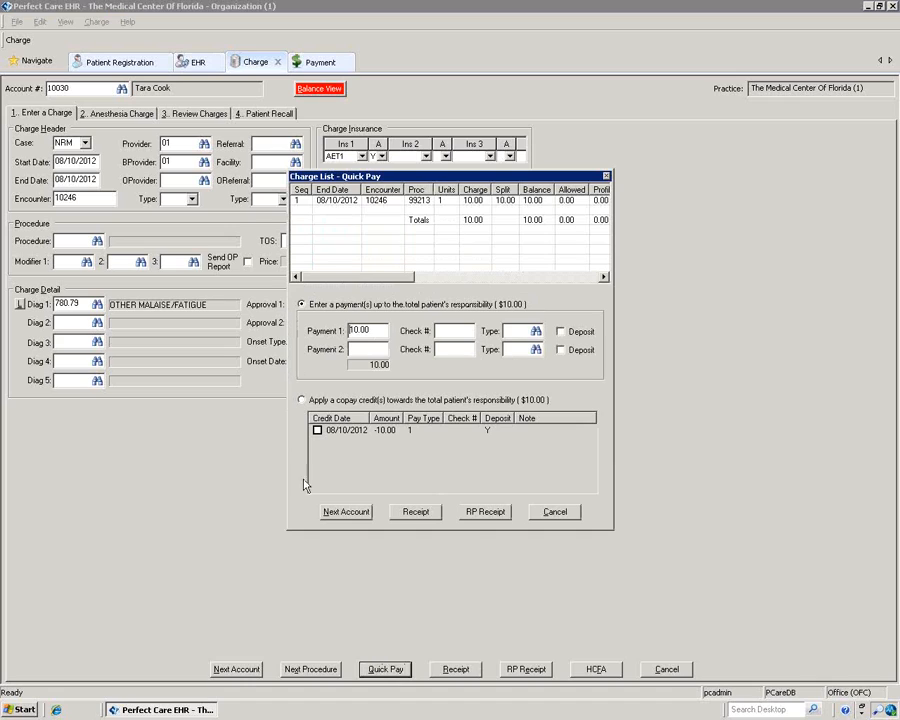
click(301, 400)
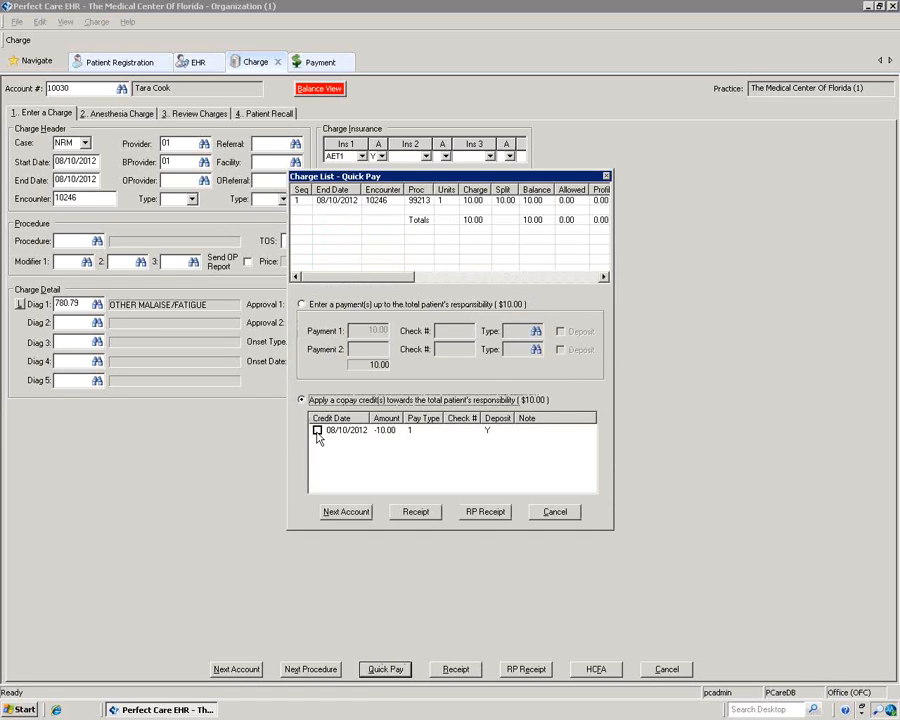
click(317, 430)
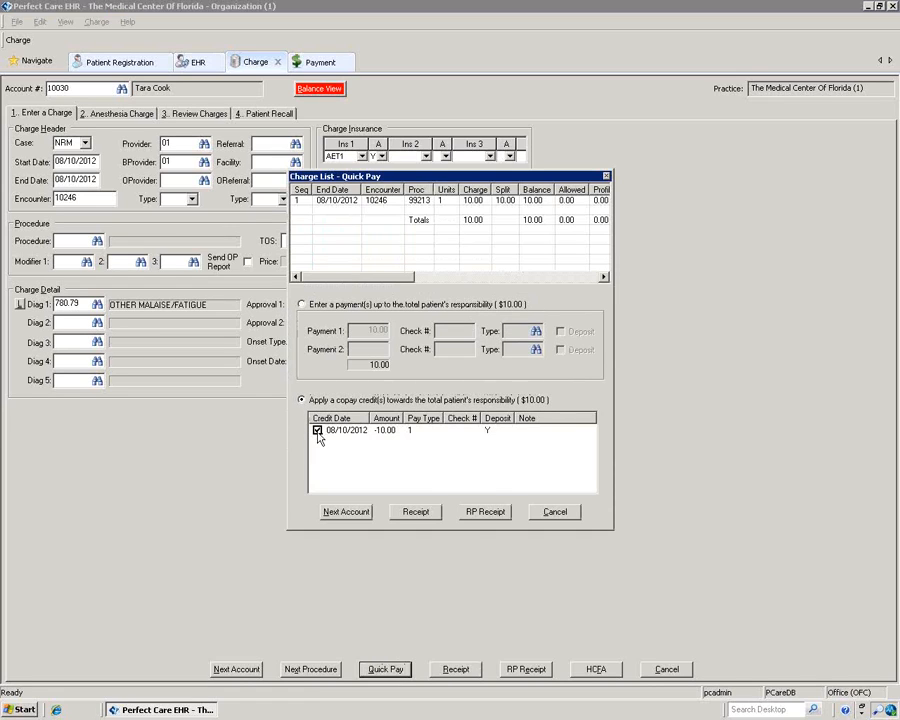
click(346, 512)
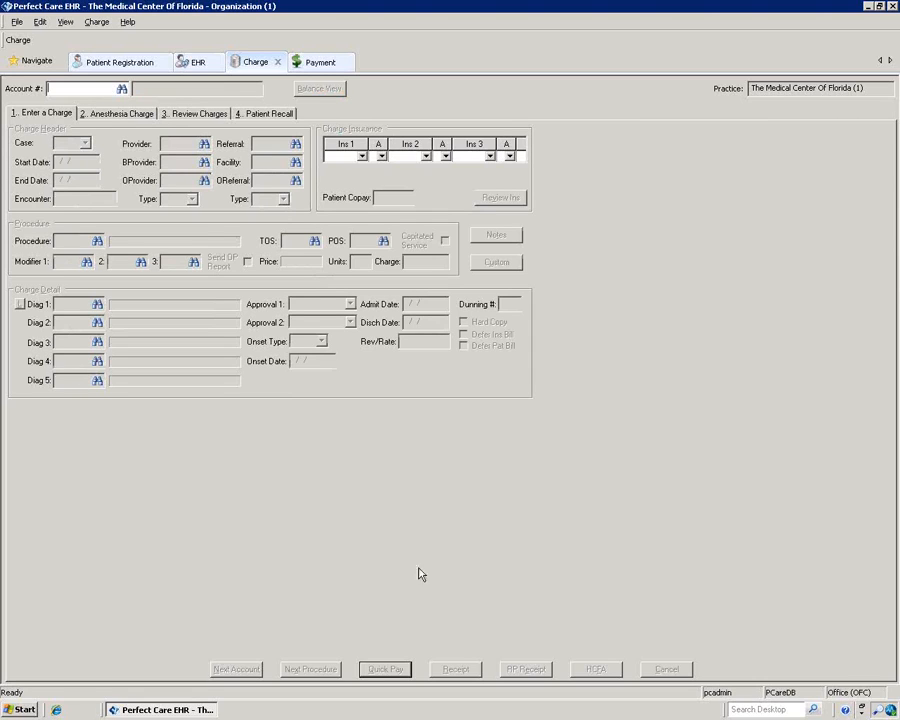
click(38, 62)
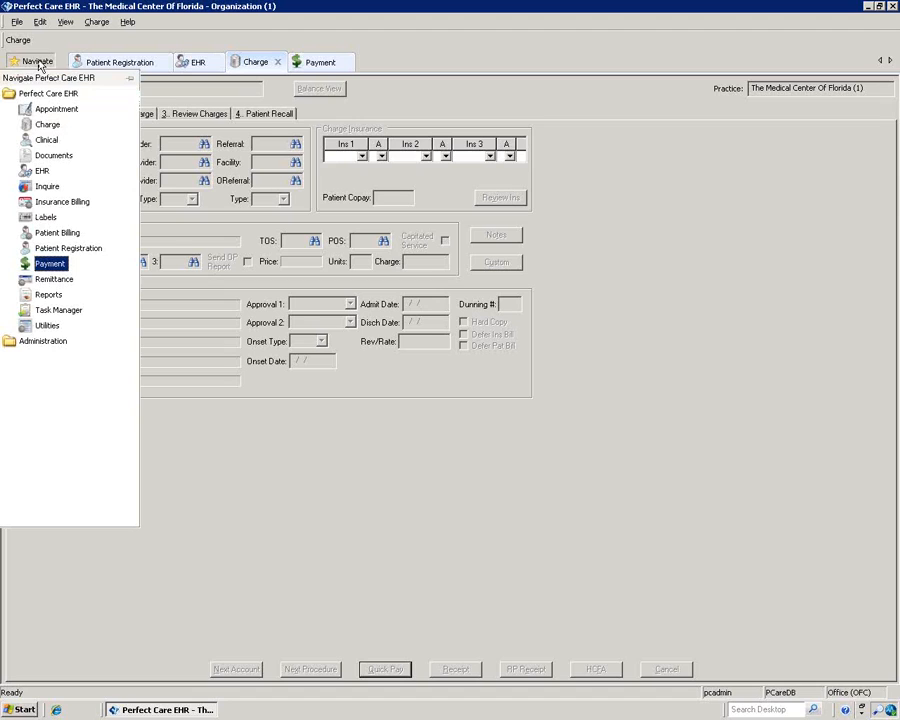
Step: Open Maintain Billing Structures in Insurance Billing and show the Billing Configuration options
click(53, 204)
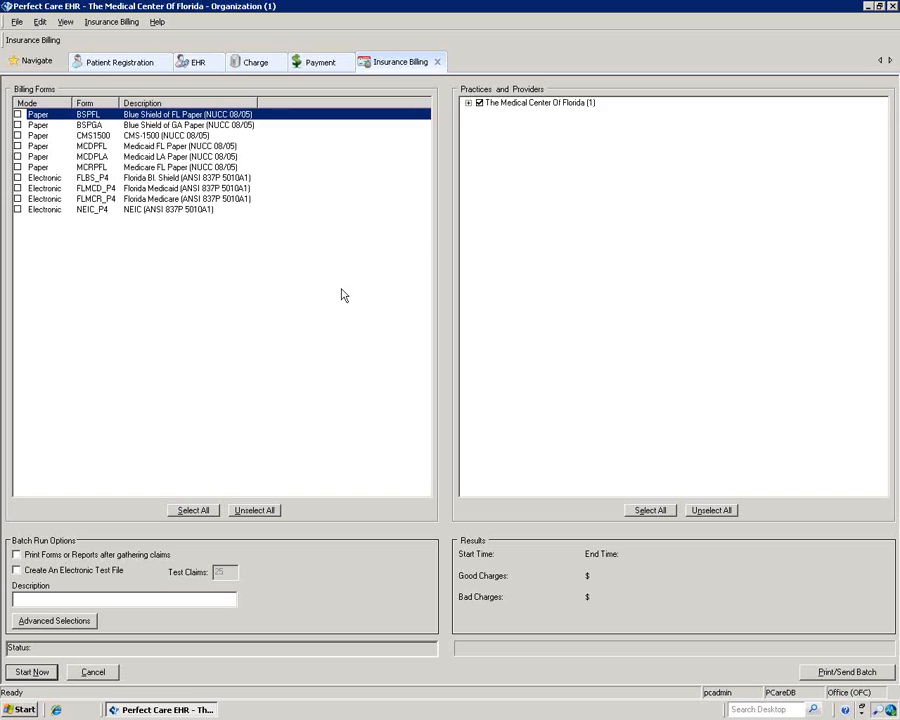
click(102, 24)
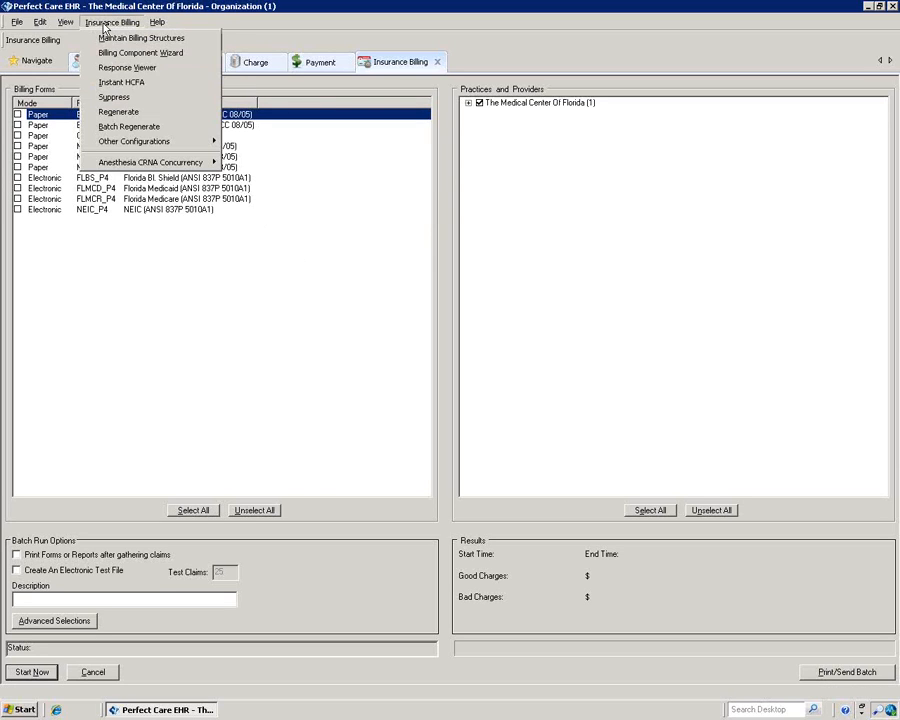
click(110, 38)
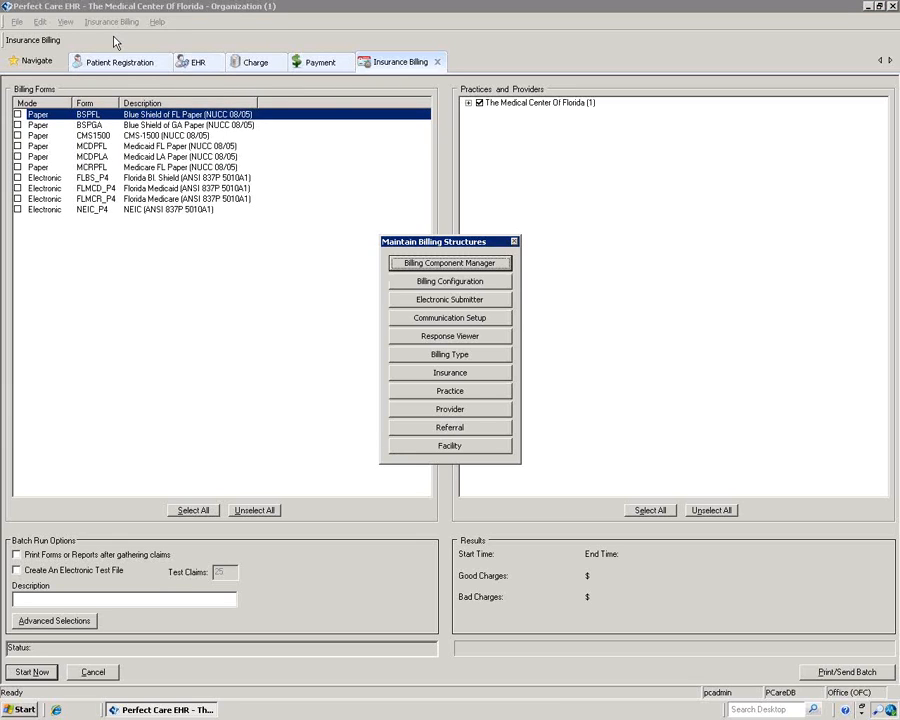
click(470, 282)
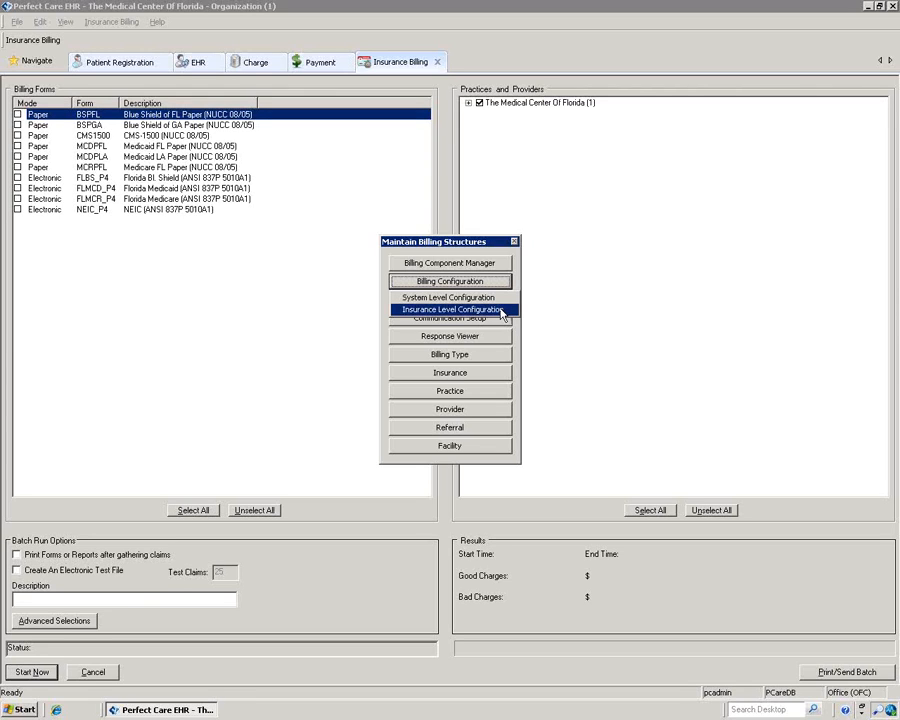
Step: Save the system-level billing preferences and bring up the Insurance Level billing preferences
click(498, 309)
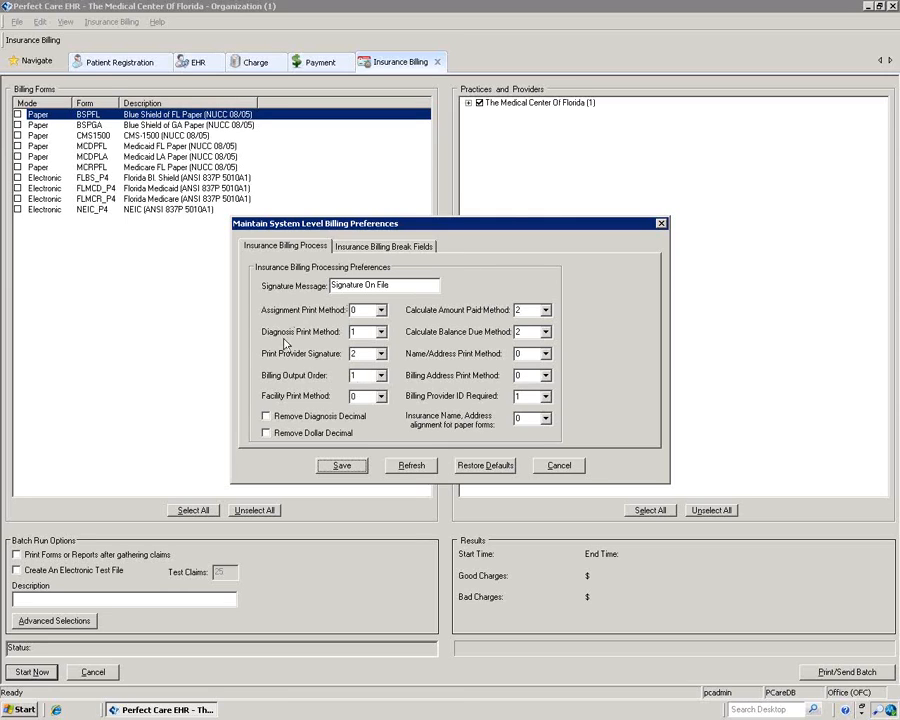
click(341, 466)
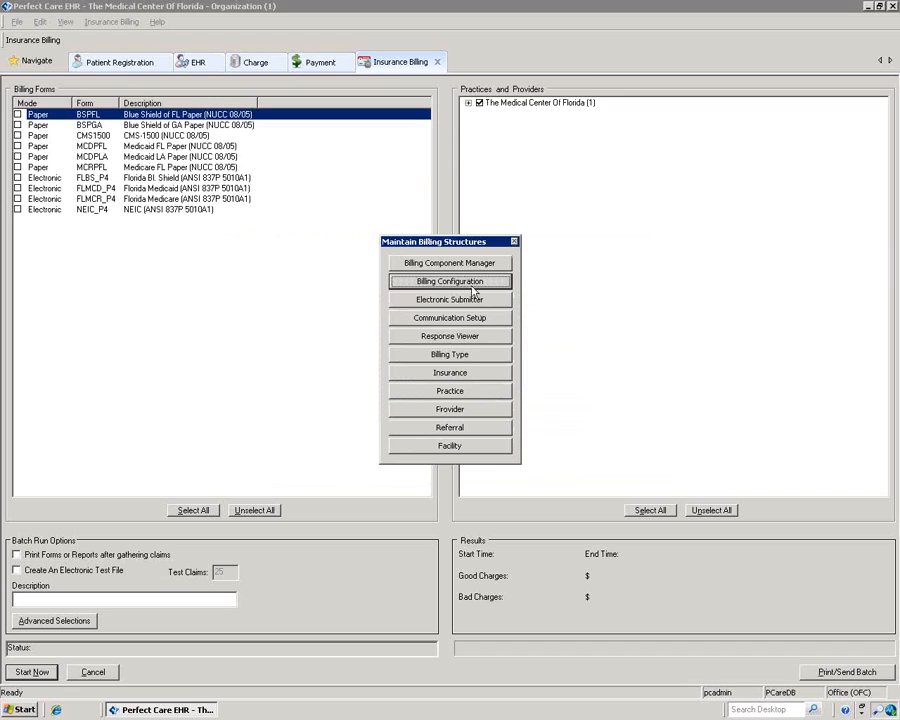
click(420, 283)
click(458, 308)
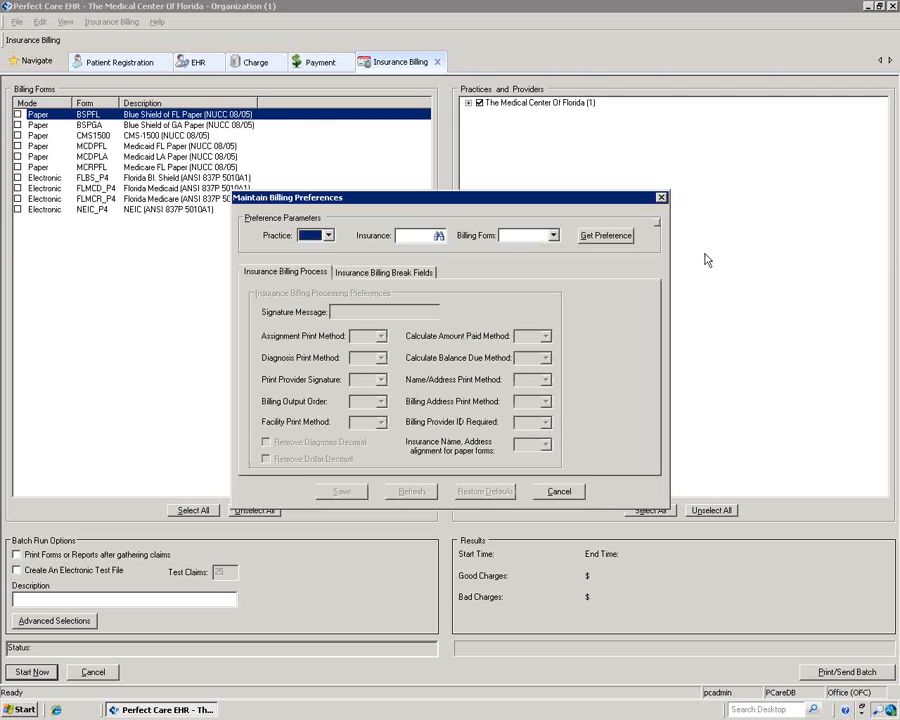
Step: Close the Maintain Billing Preferences and Maintain Billing Structures windows
click(660, 198)
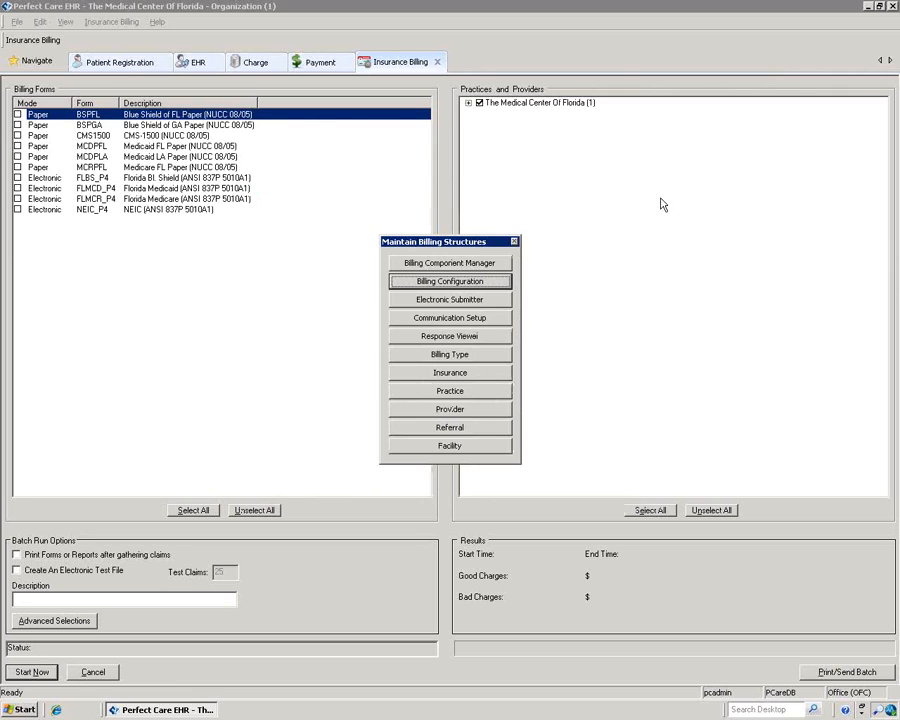
click(514, 242)
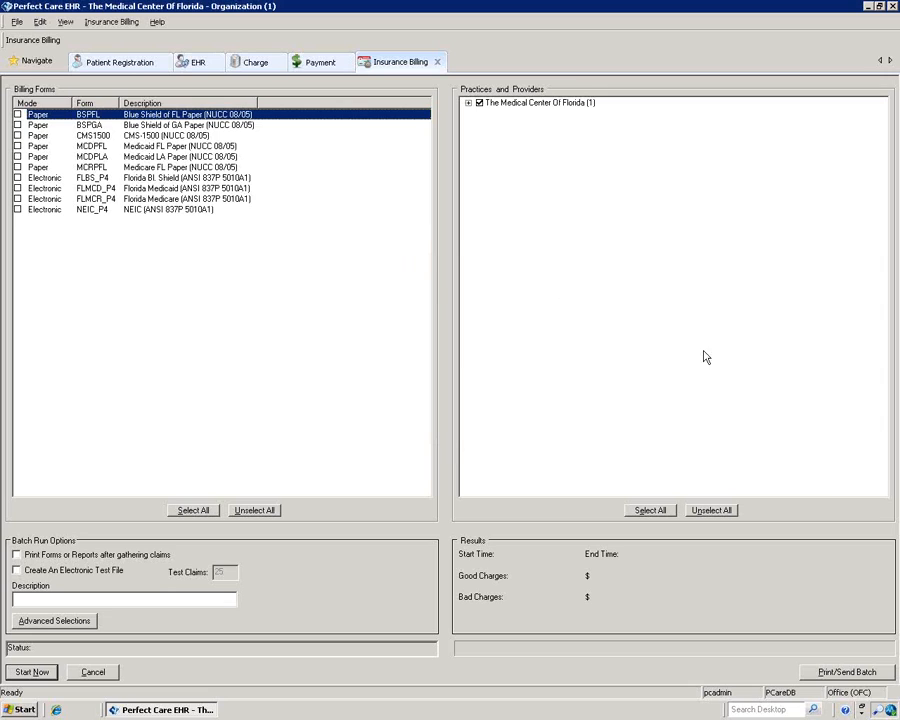
click(31, 62)
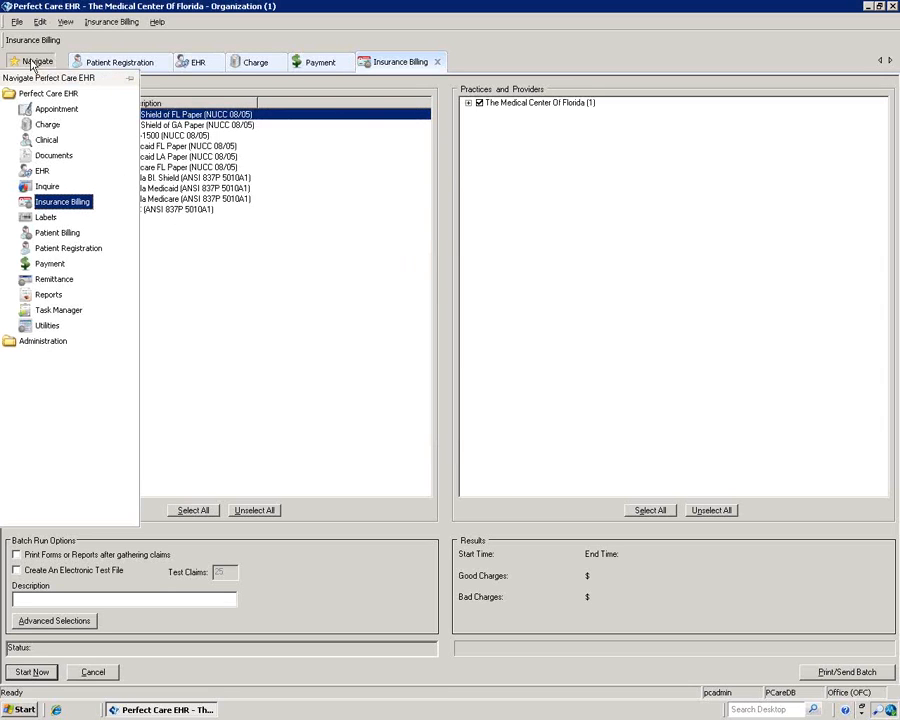
Step: In Patient Billing, include The Medical Center Of Florida and preview its statement batch
click(61, 234)
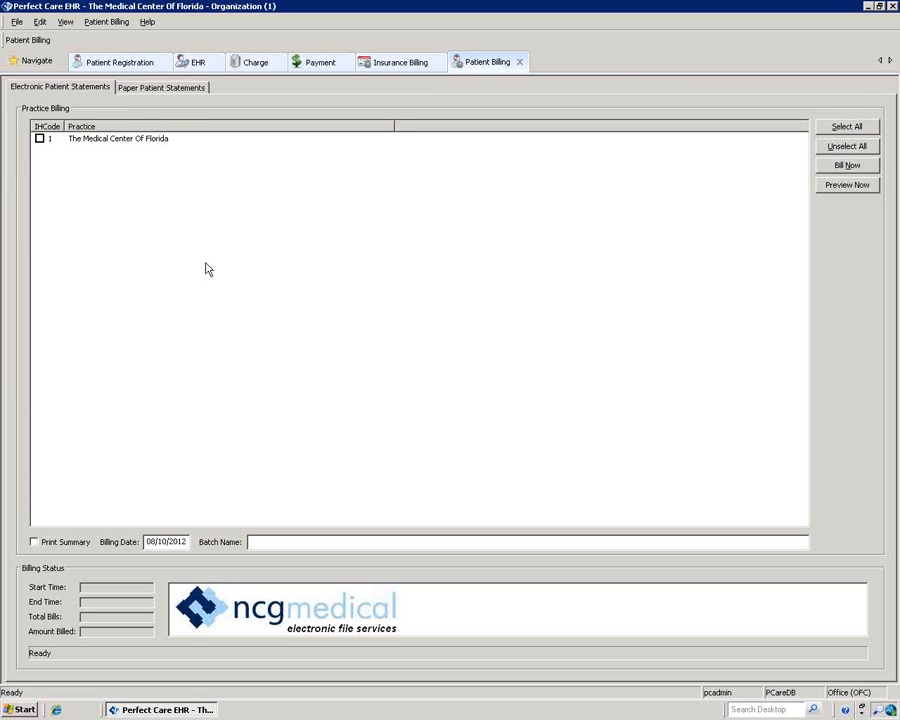
click(40, 138)
click(848, 185)
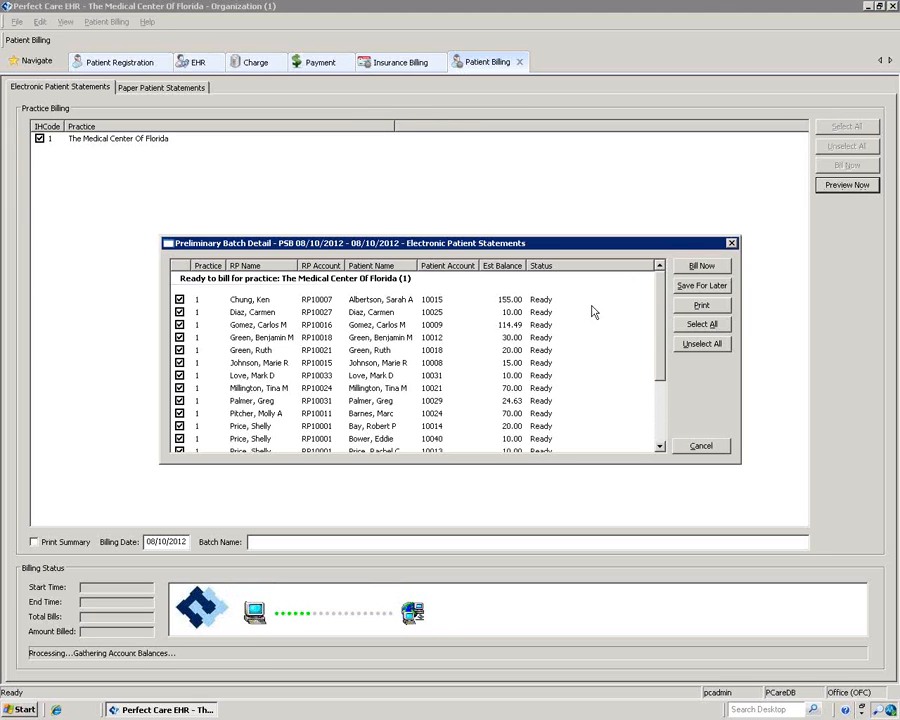
Step: Uncheck four patients in the statement preview, then cancel it without billing
mouse_move(659, 321)
mouse_down()
mouse_move(669, 418)
mouse_move(643, 311)
mouse_up()
click(180, 351)
click(180, 388)
click(180, 426)
click(180, 438)
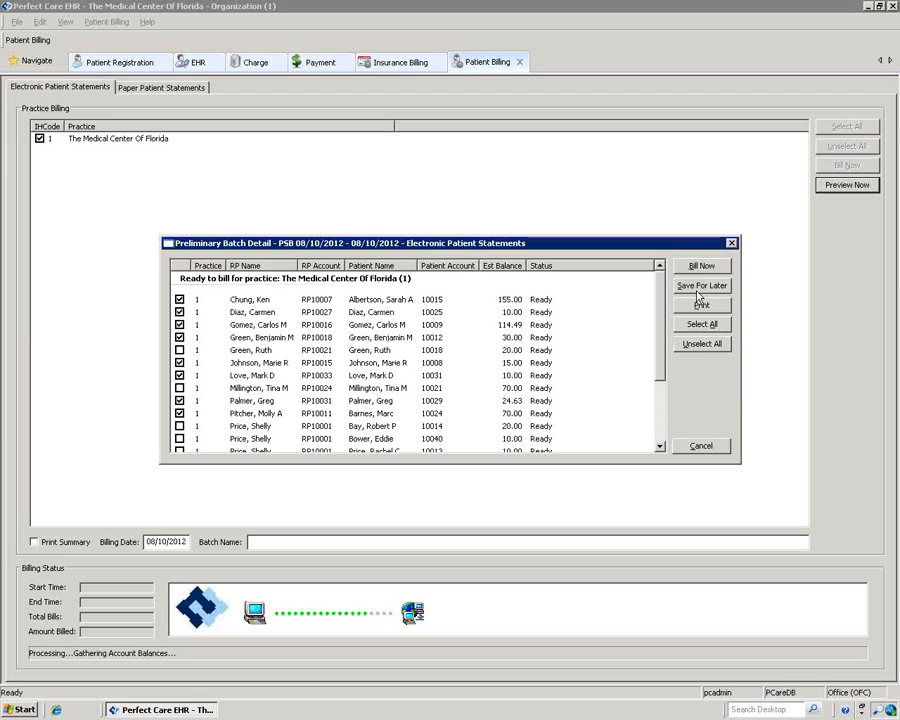
click(699, 454)
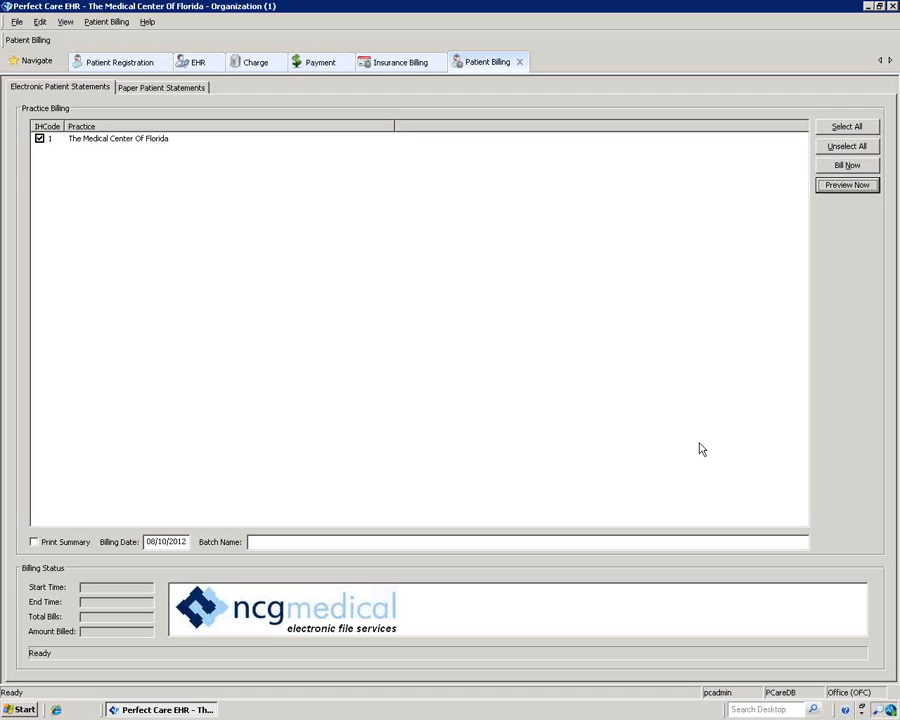
click(35, 62)
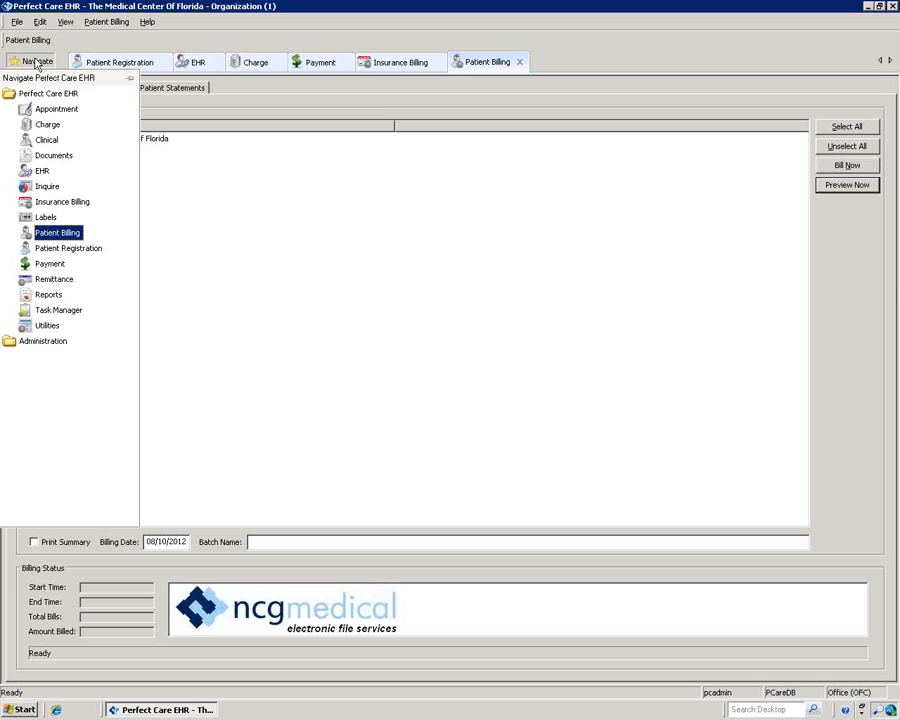
Step: In the Appointment module, browse the August 15, 16, 22 and 23 schedules from the mini calendar
click(60, 110)
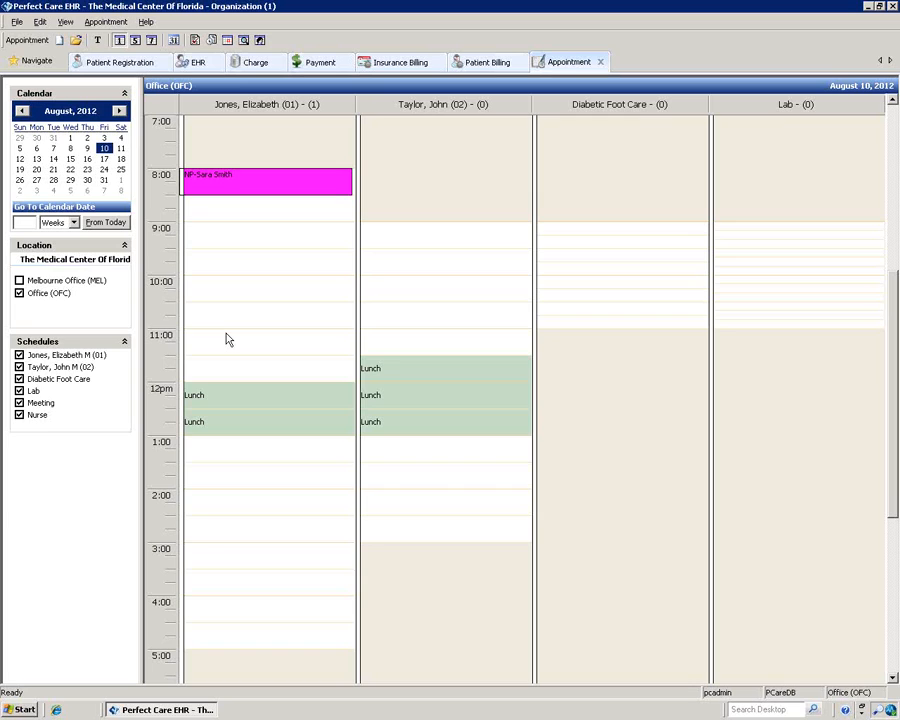
click(70, 148)
click(70, 158)
click(70, 169)
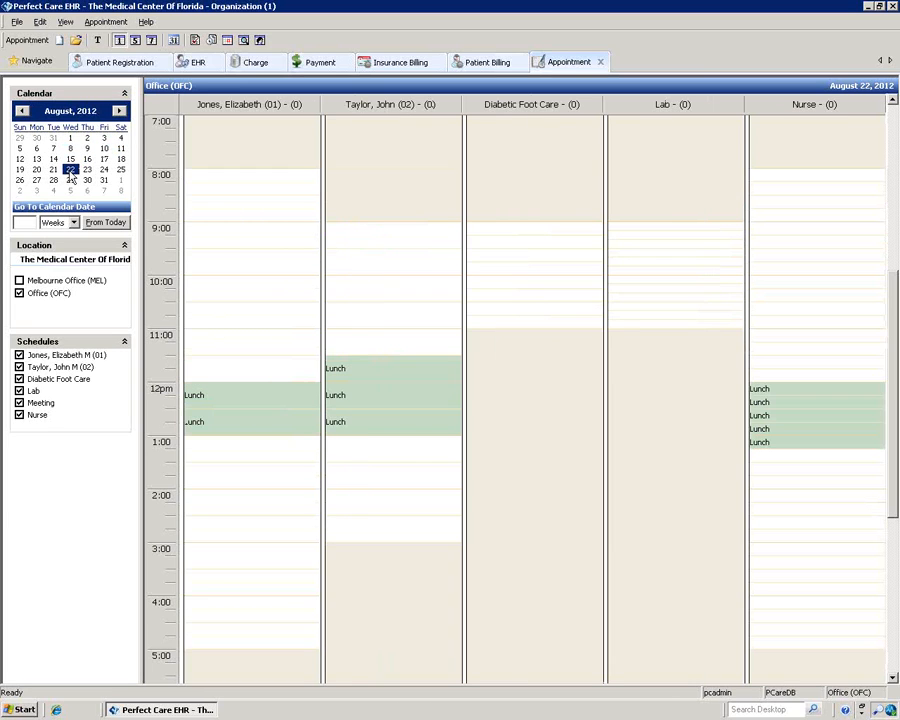
click(70, 158)
click(87, 160)
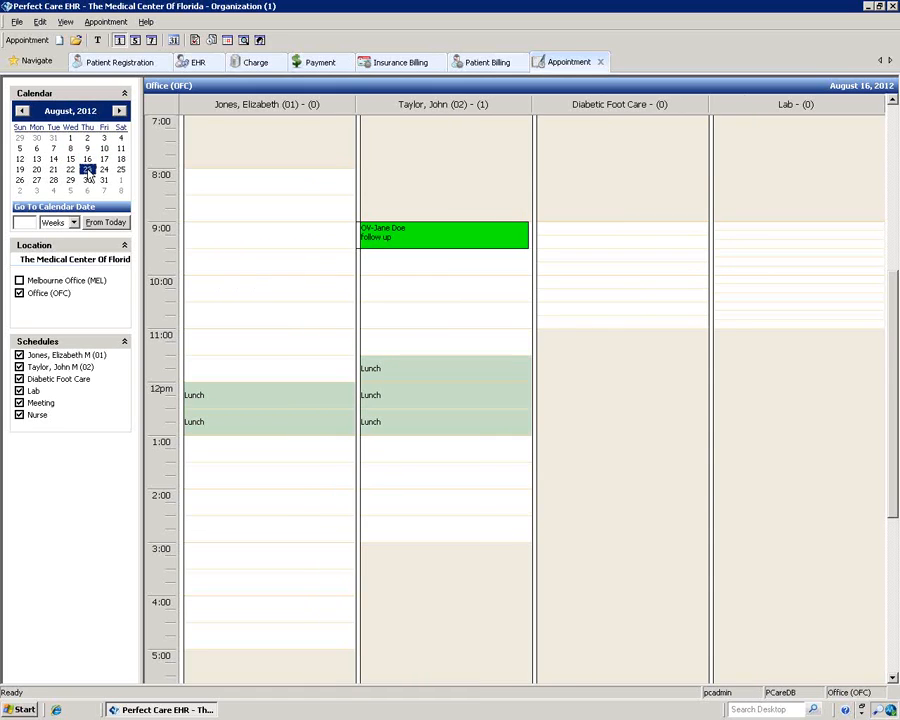
click(87, 170)
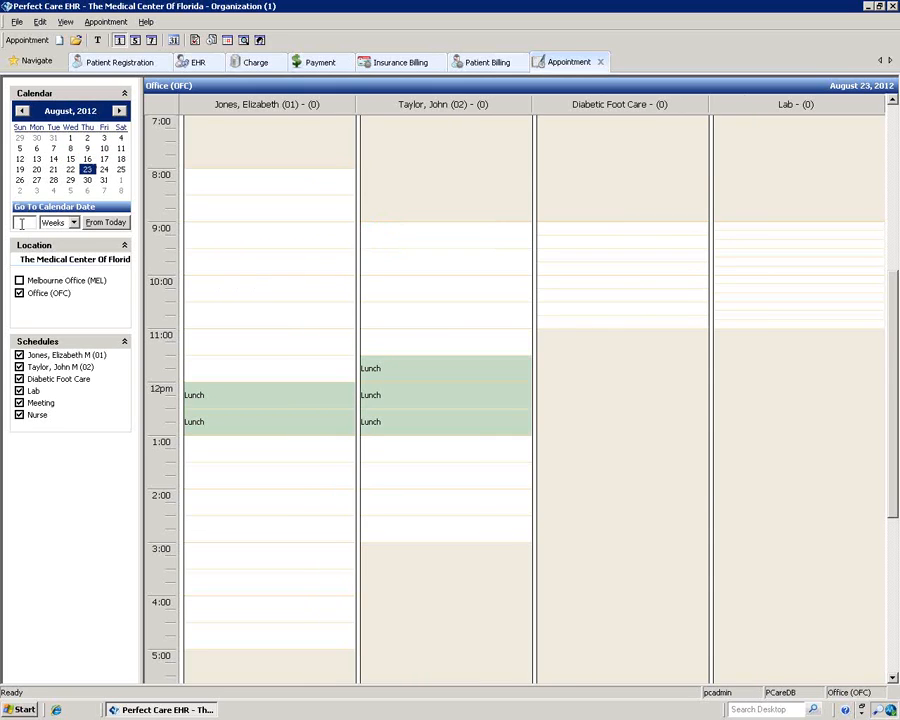
Step: Jump the schedule 21 days from today, to August 24, 2012
click(20, 222)
text(21)
click(106, 223)
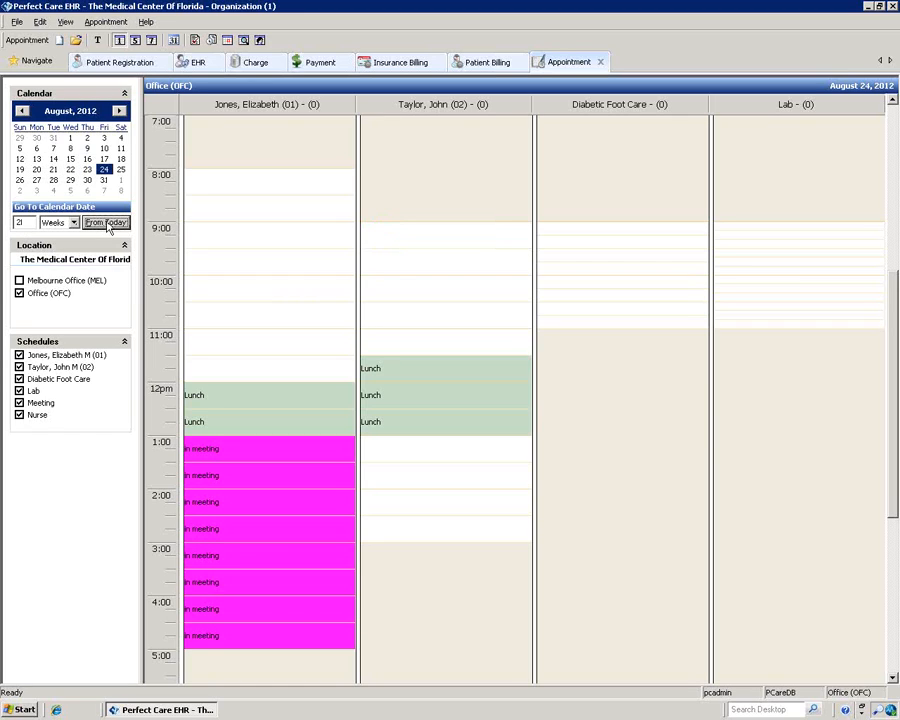
Step: Switch between Melbourne Office and Office (OFC) schedules, ending on Office (OFC)
click(19, 280)
click(19, 293)
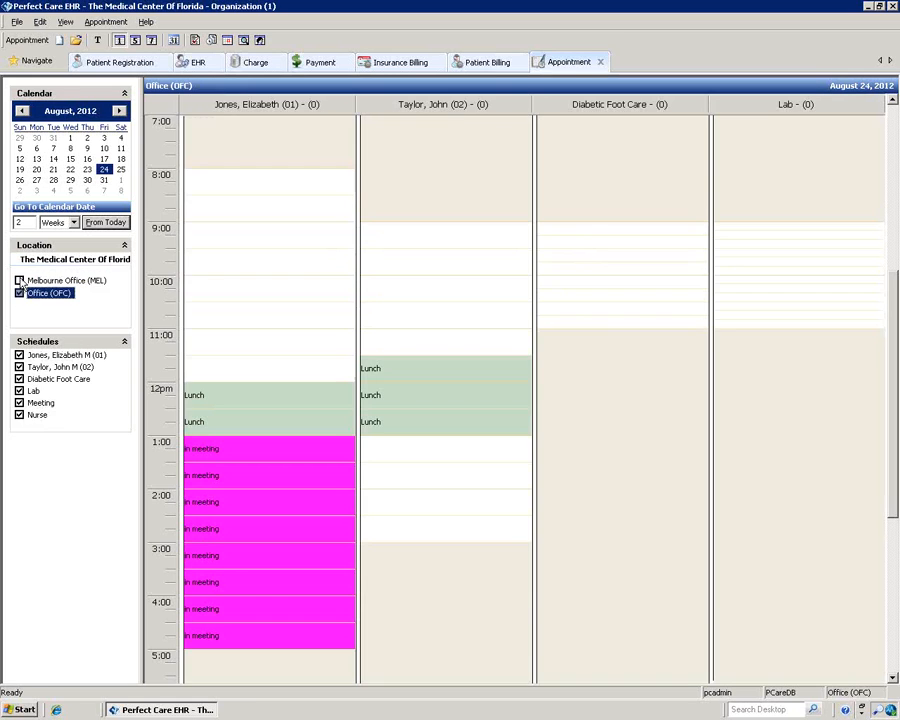
click(19, 281)
click(19, 293)
click(19, 293)
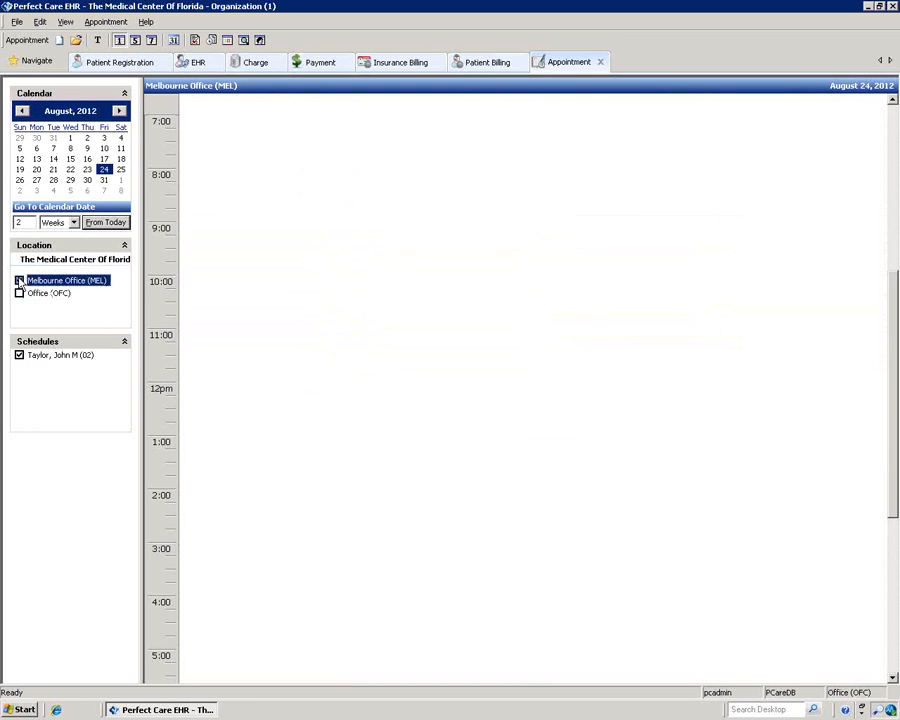
click(19, 293)
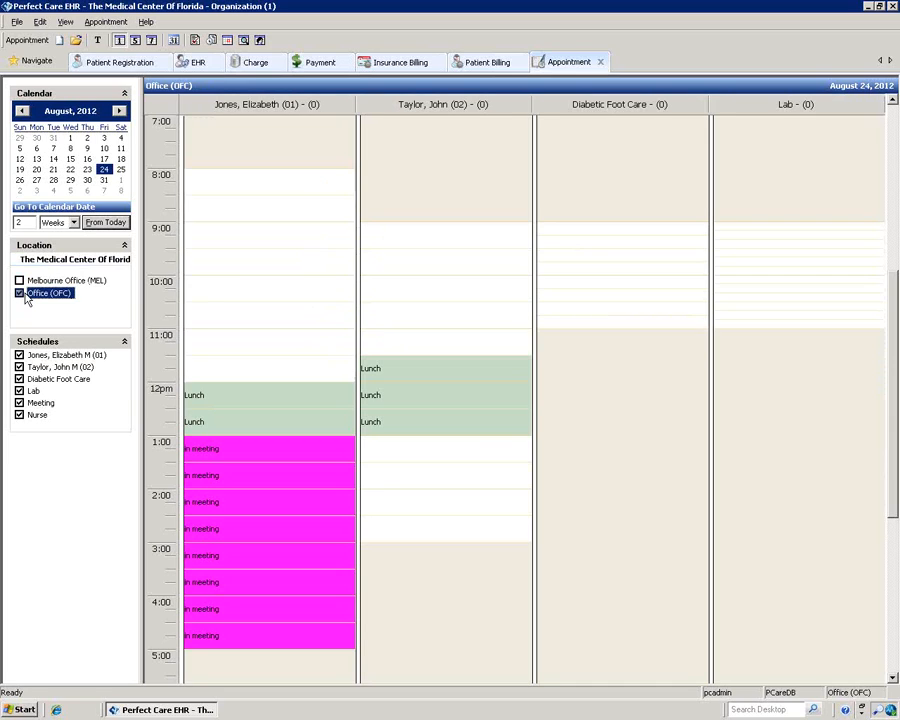
Step: Hide the Nurse, Lab and Diabetic Foot Care columns, then restore Lab and Diabetic Foot Care
click(19, 414)
click(19, 392)
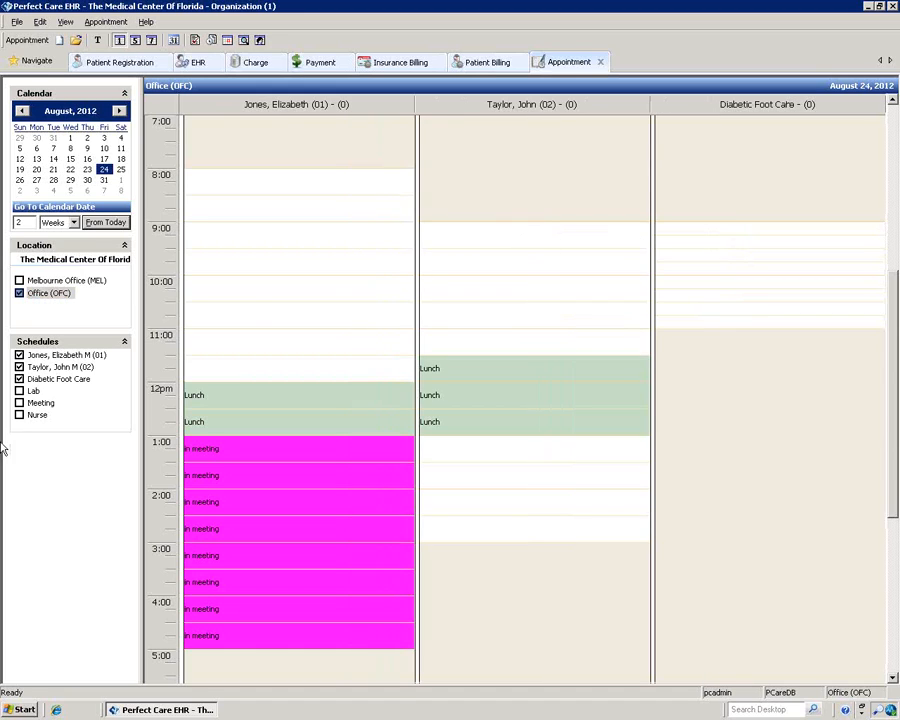
click(19, 379)
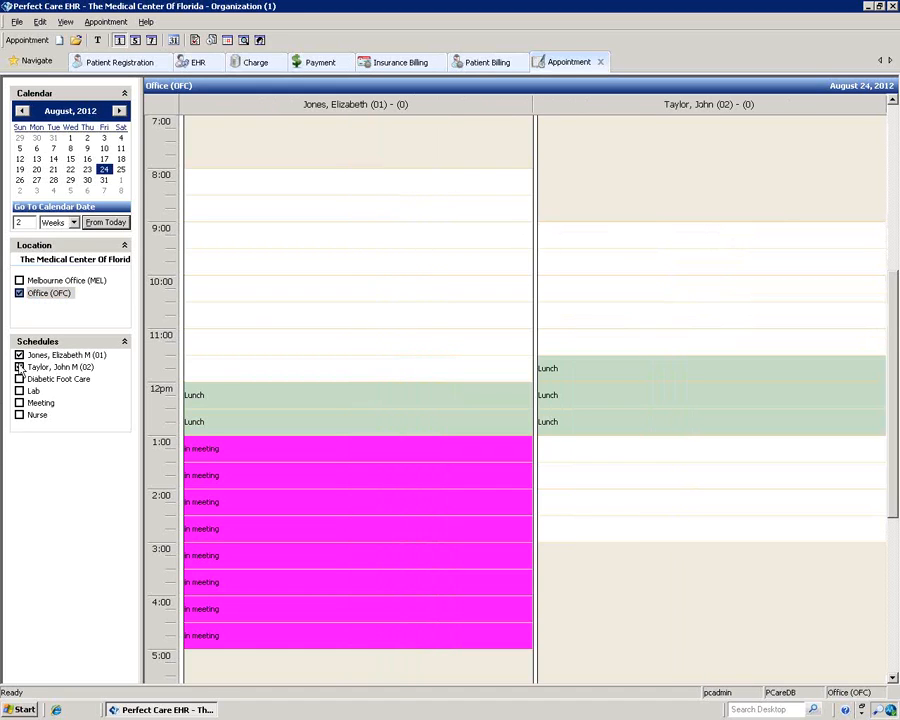
click(19, 379)
click(19, 391)
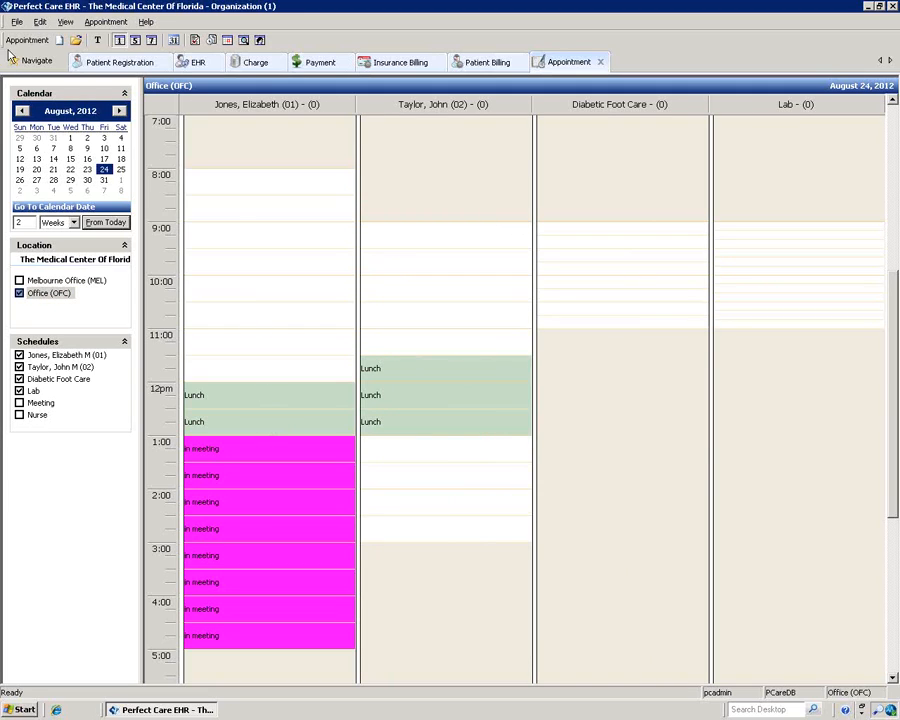
Step: Return to today in Work Week view and show the first provider's week
click(98, 41)
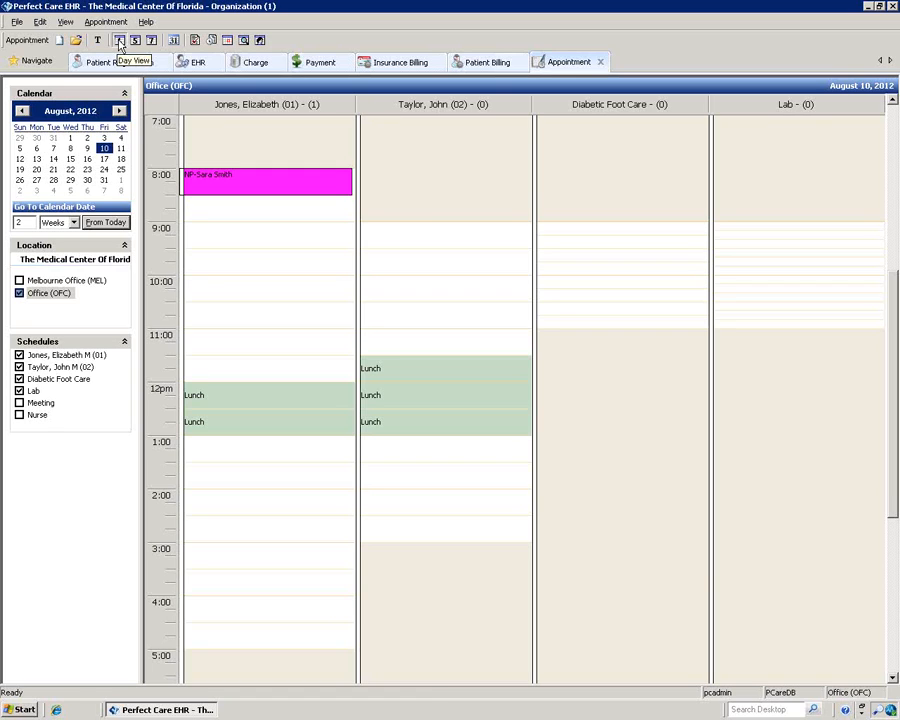
click(136, 42)
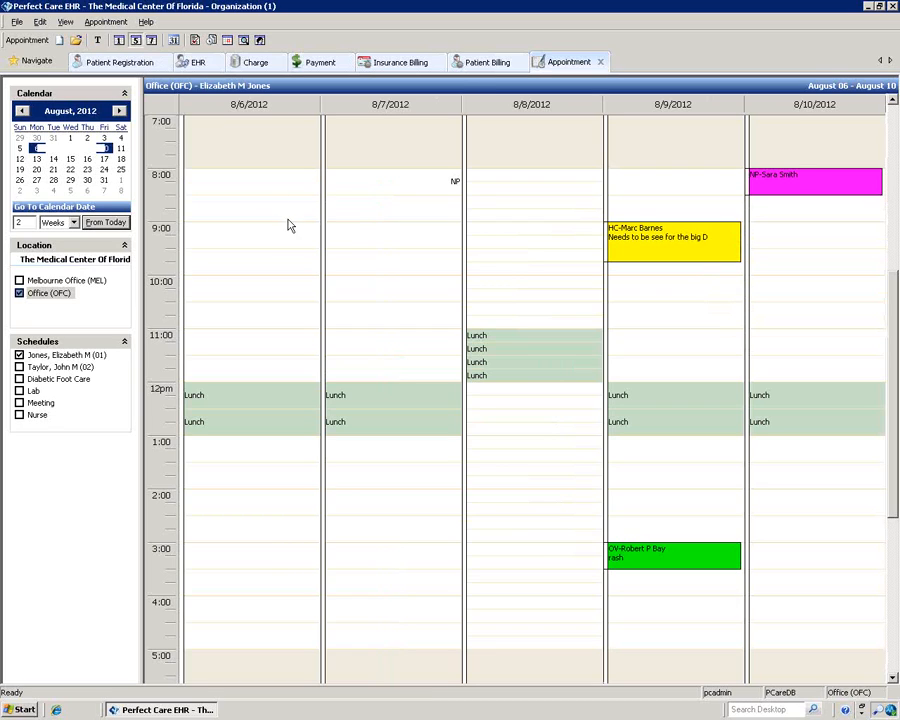
click(19, 367)
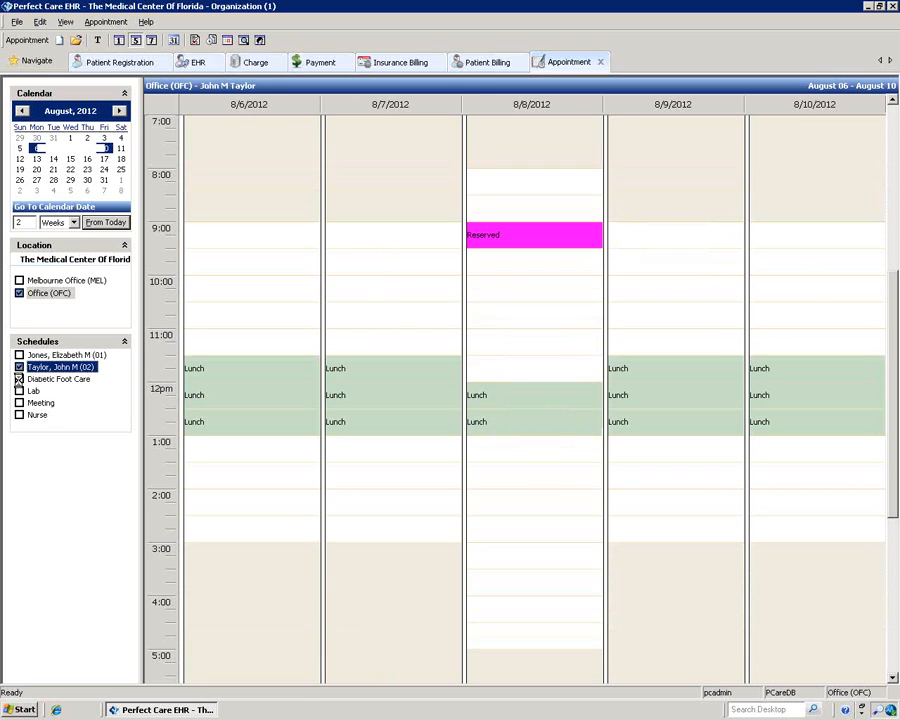
click(19, 379)
click(19, 367)
click(19, 355)
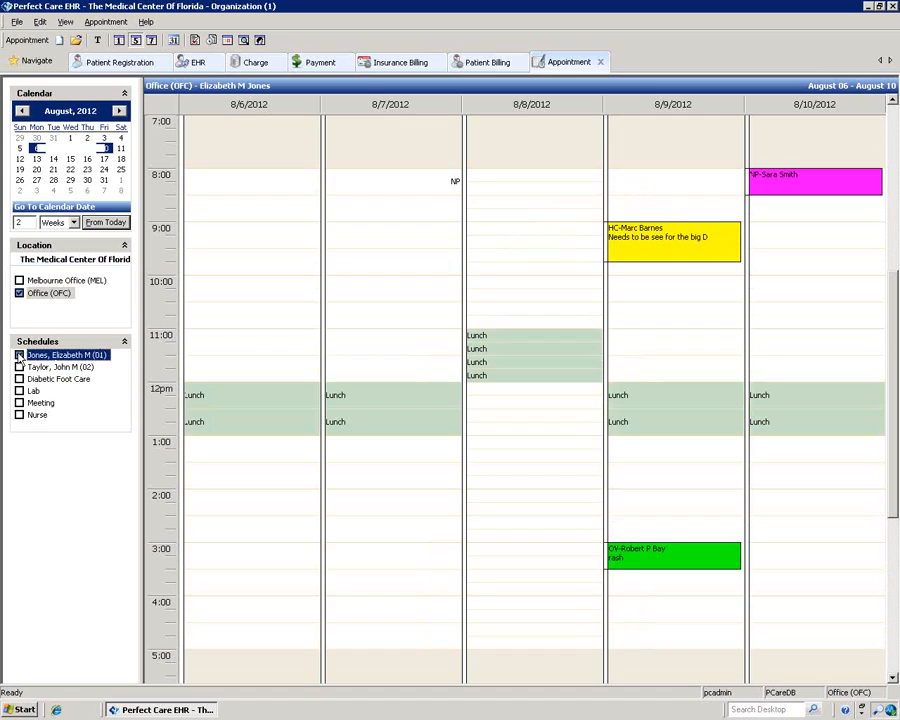
Step: Expand to a seven-day week, check the monthly chart, then return to single-day view
click(151, 40)
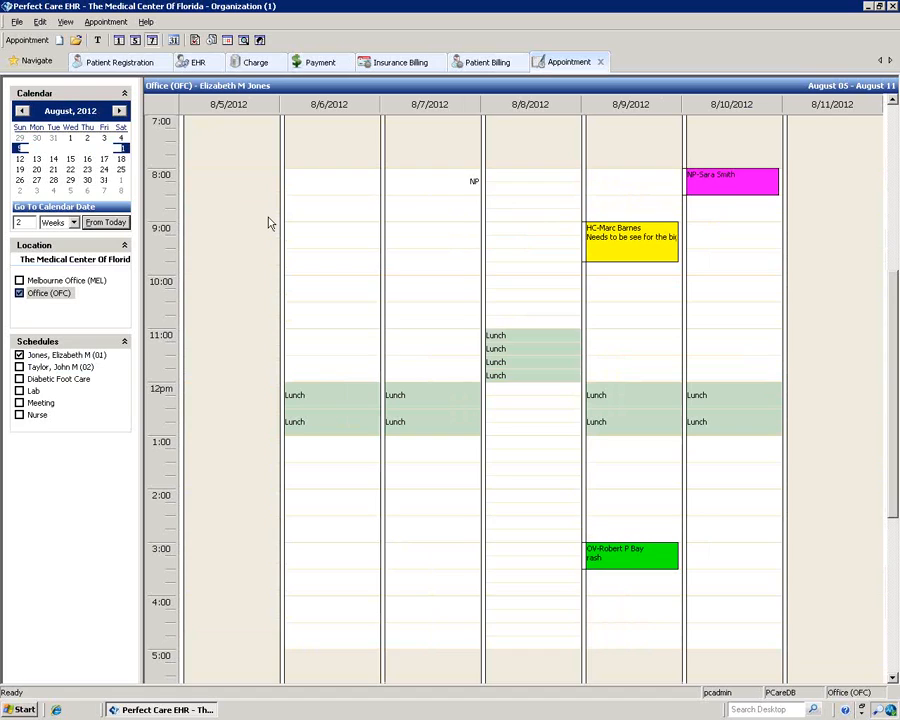
click(173, 40)
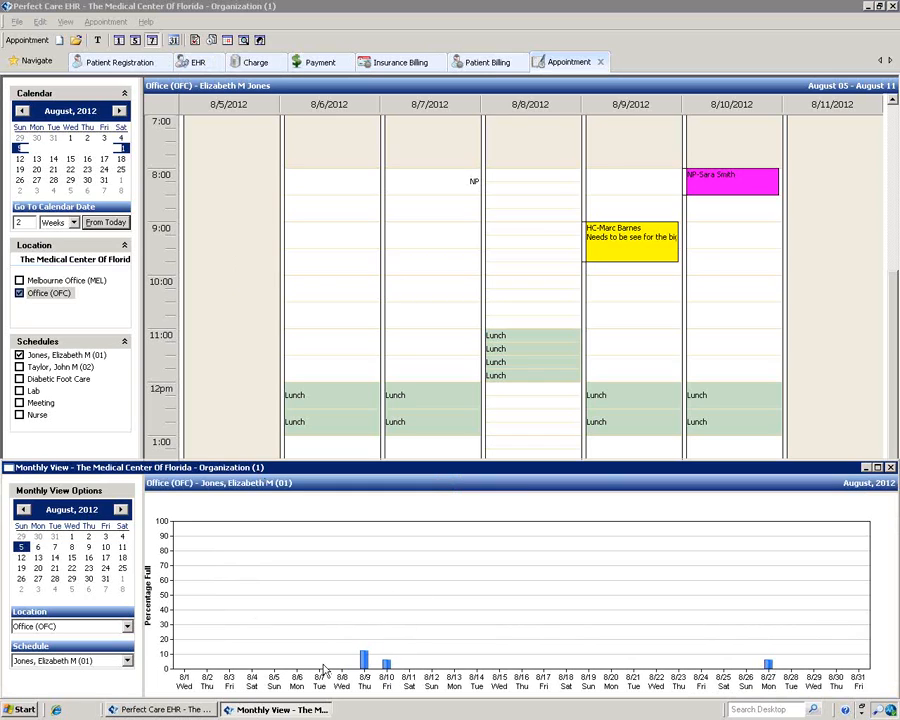
click(891, 468)
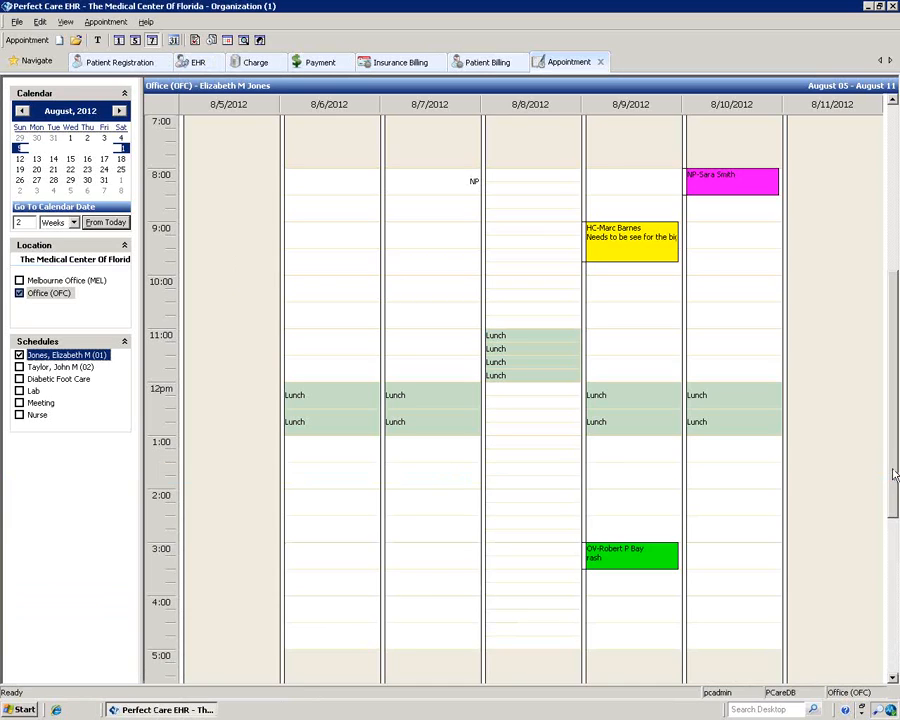
click(118, 42)
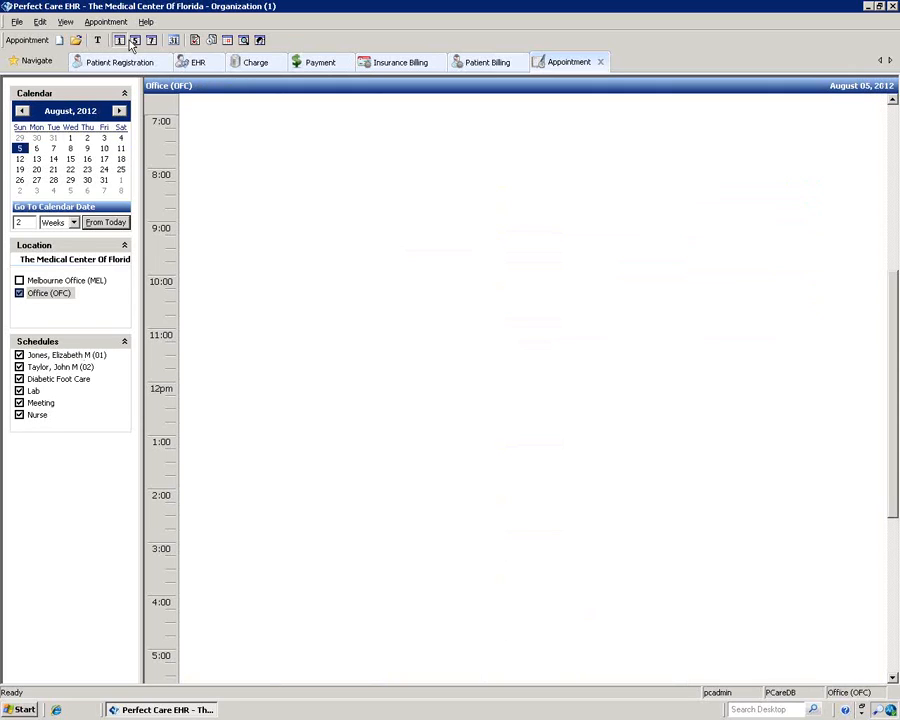
Step: Move the yellow August 9 9:00 appointment to 1:30 PM with a reason, extending it to 45 minutes
click(88, 149)
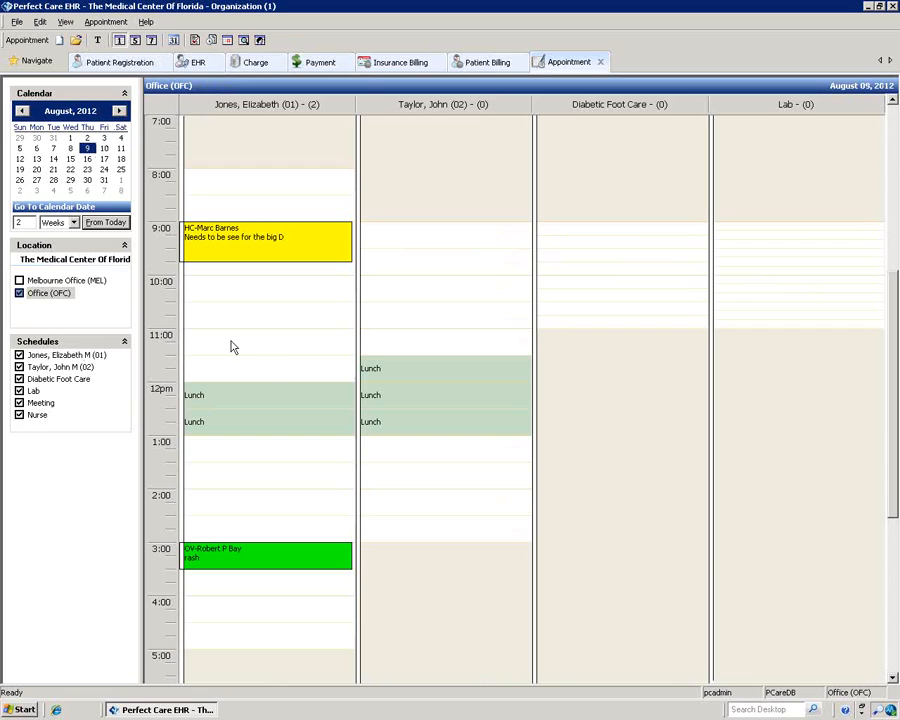
mouse_move(272, 258)
click(308, 254)
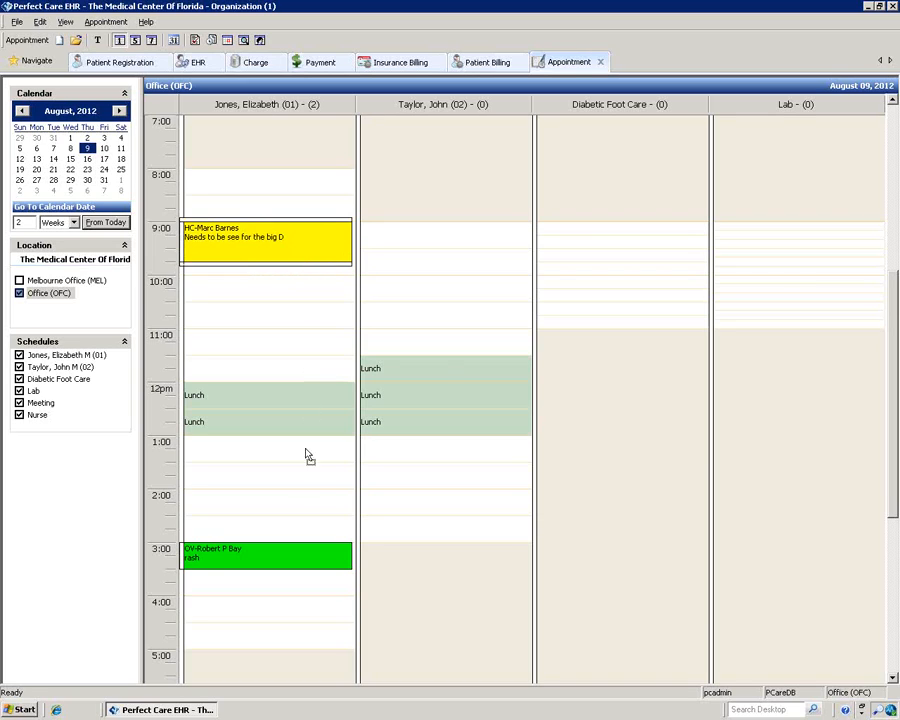
drag(308, 456, 299, 495)
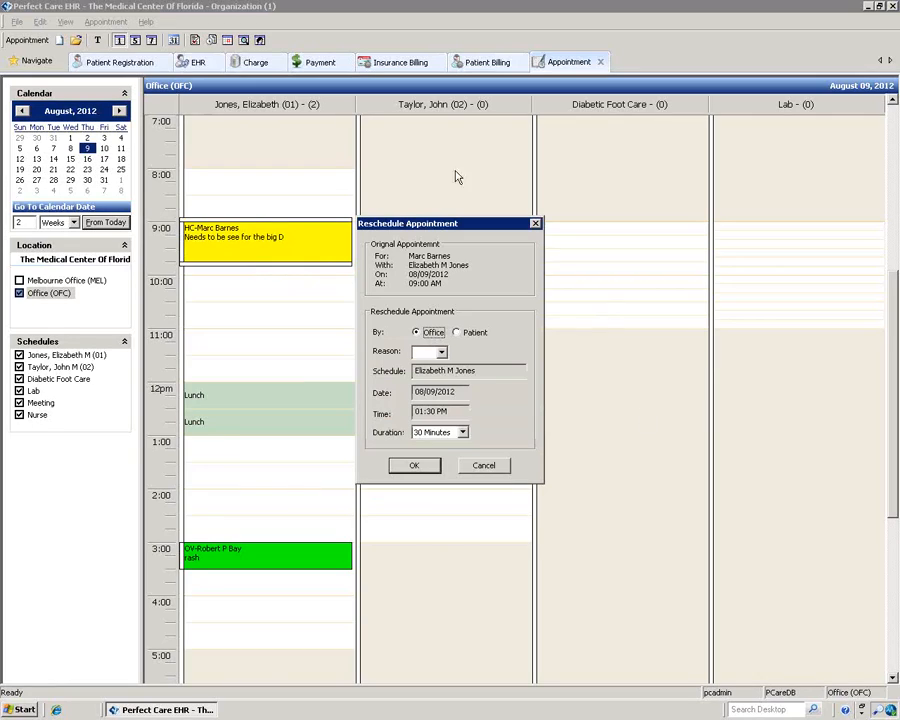
click(464, 434)
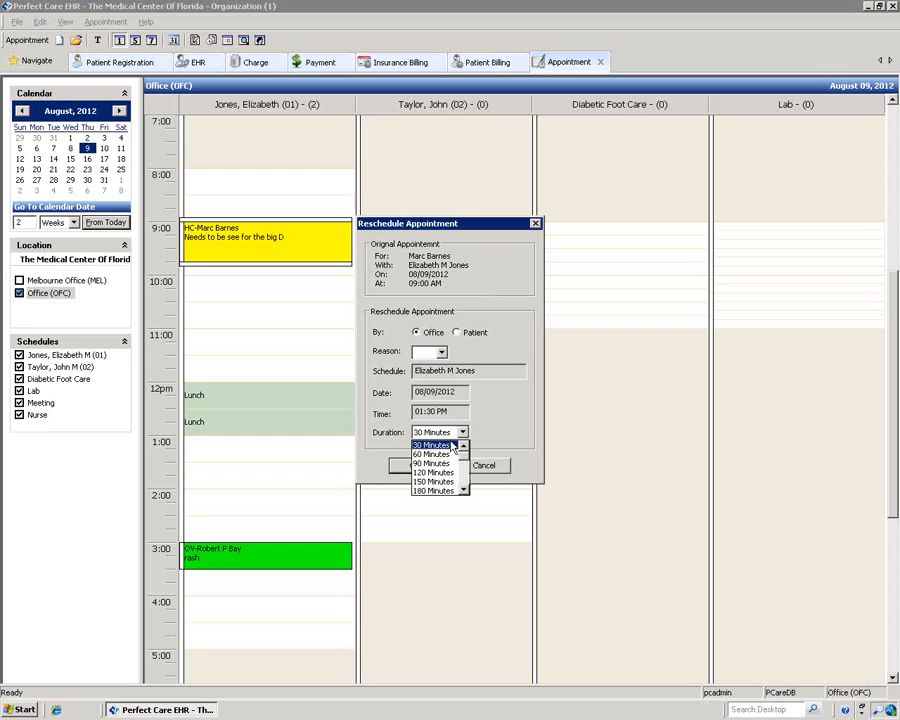
click(452, 445)
click(441, 352)
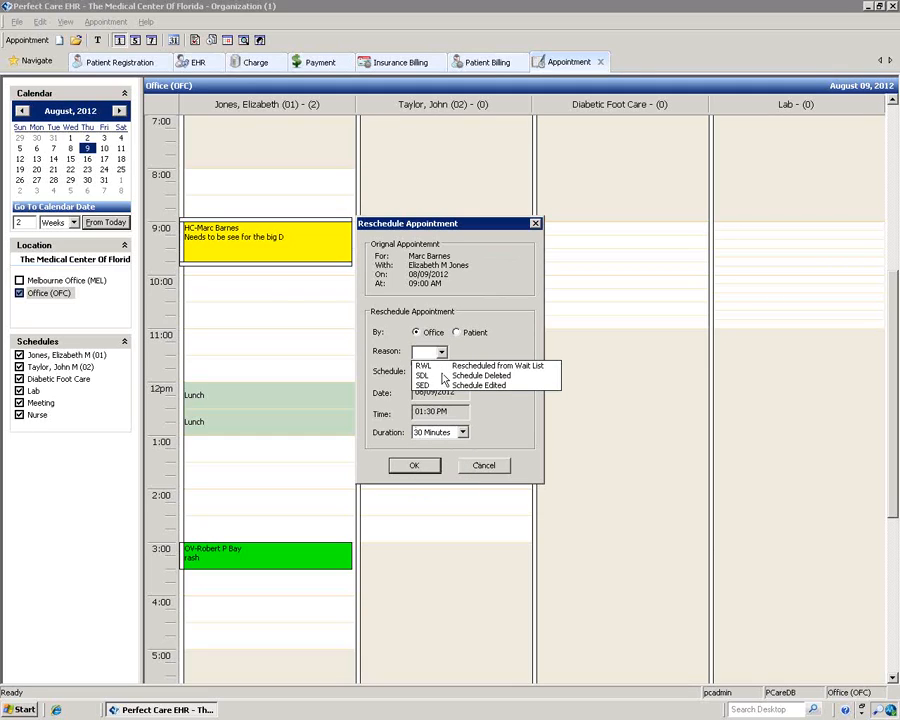
click(470, 365)
click(412, 466)
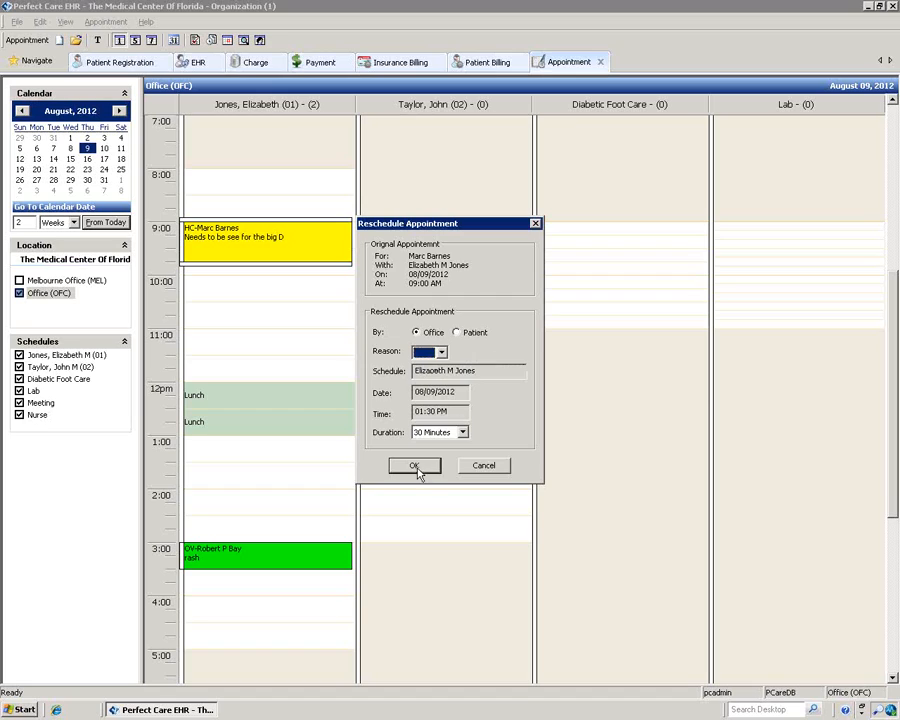
click(424, 389)
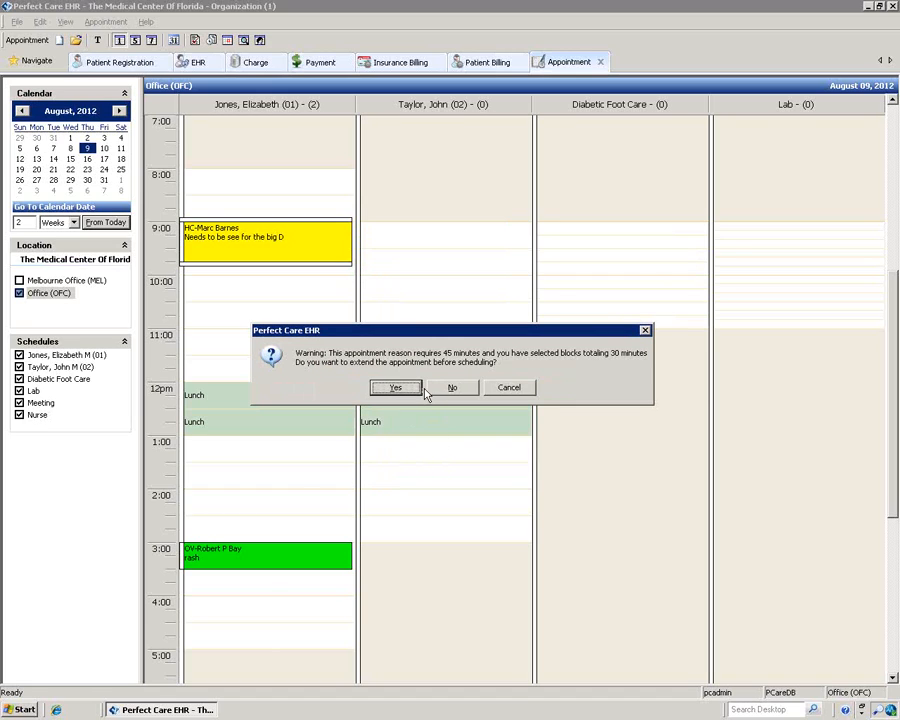
click(402, 390)
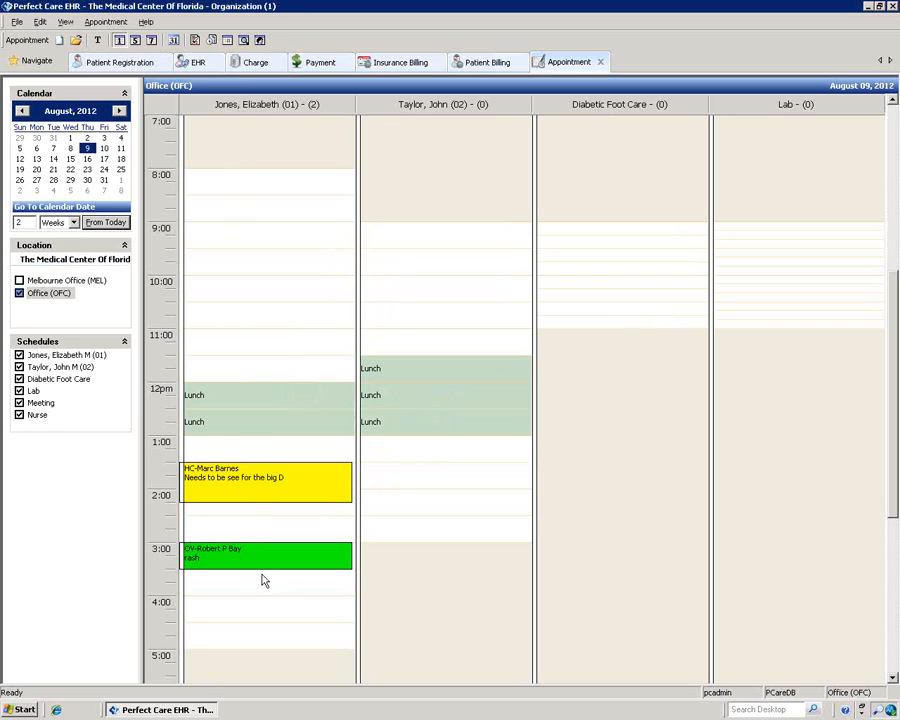
Step: Move the green appointment to the second provider's 2:30 PM slot and confirm
drag(254, 565, 446, 542)
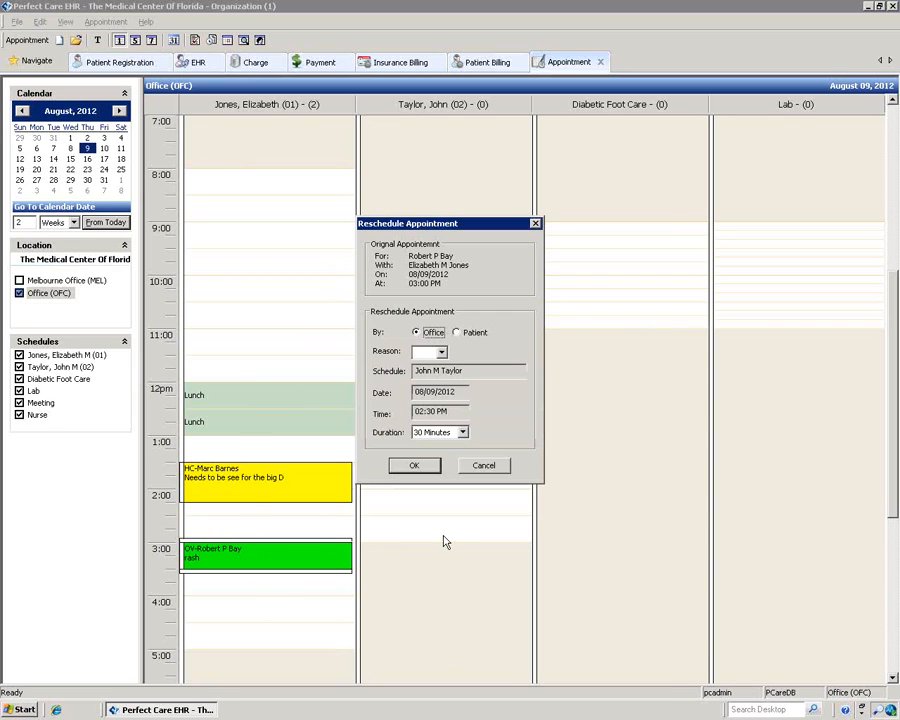
click(421, 466)
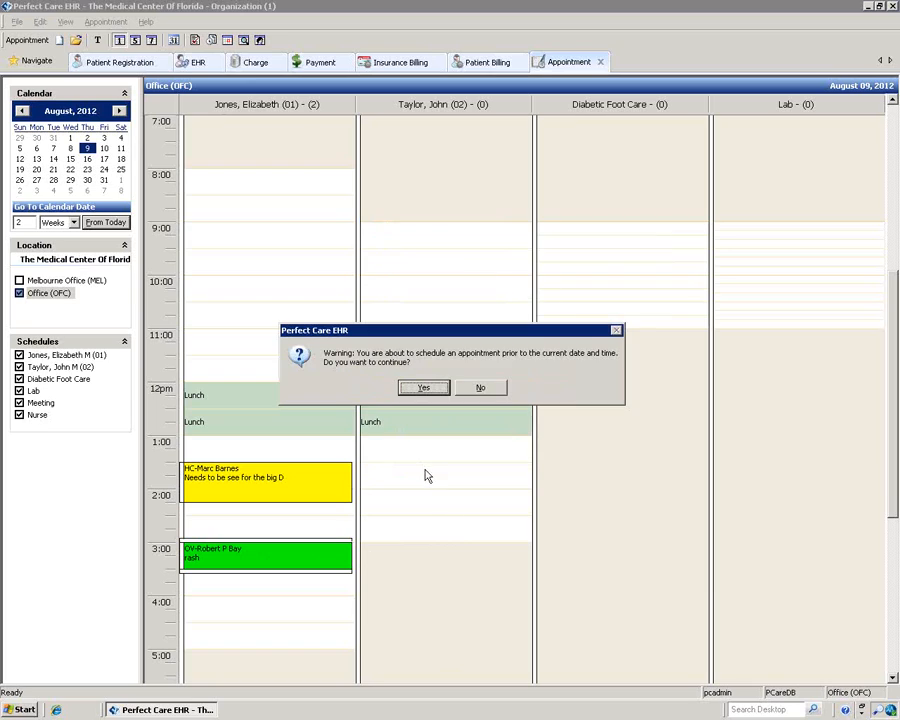
click(422, 389)
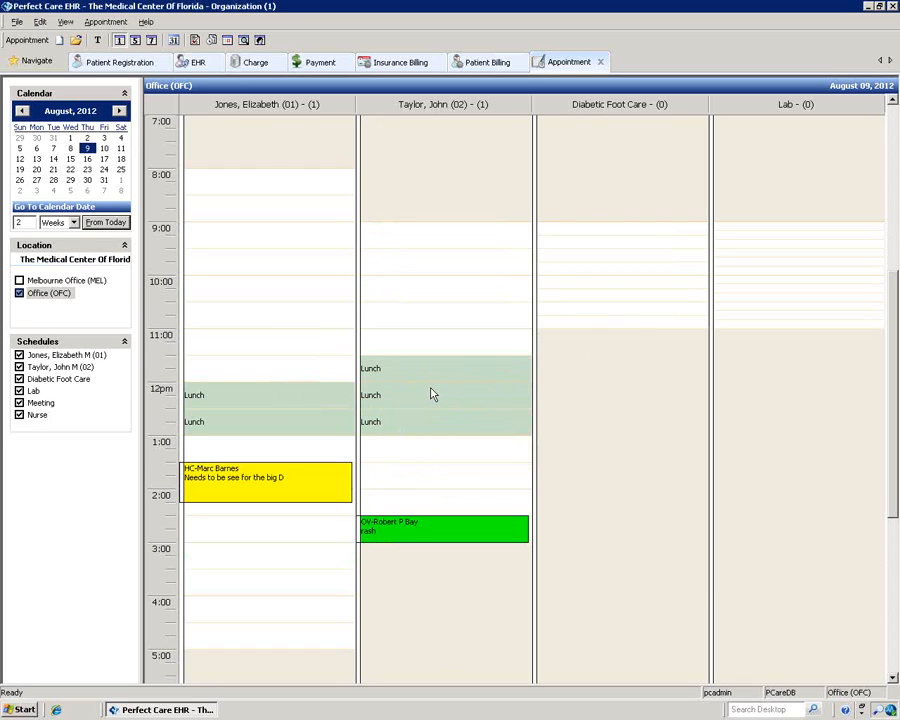
Step: Collect a 10.00 copay paid in Cash for the yellow 1:30 PM appointment
mouse_move(262, 484)
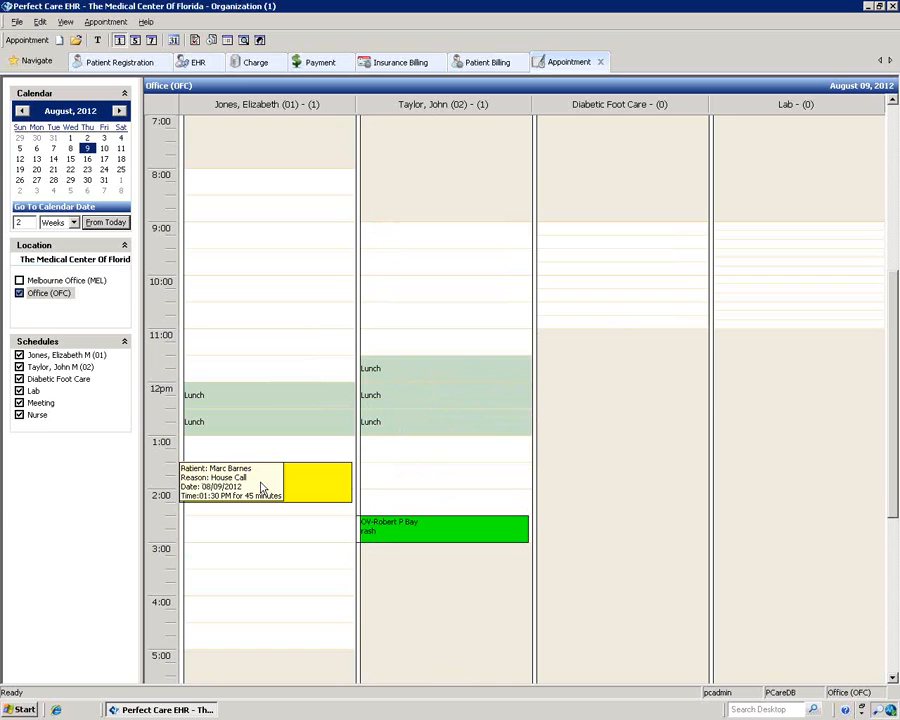
right_click(310, 485)
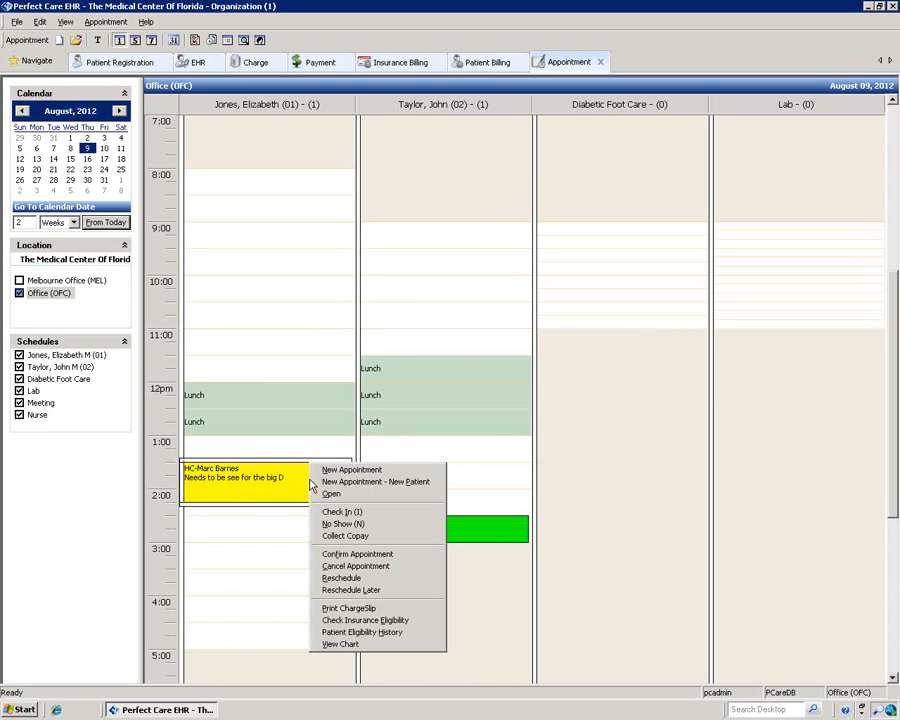
click(331, 537)
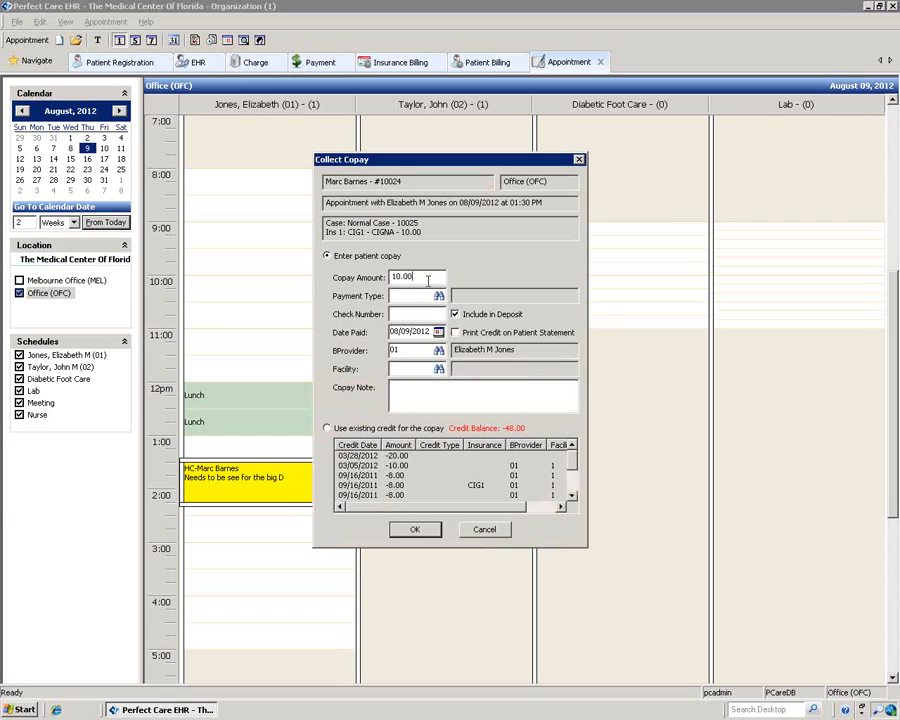
double_click(400, 276)
click(438, 296)
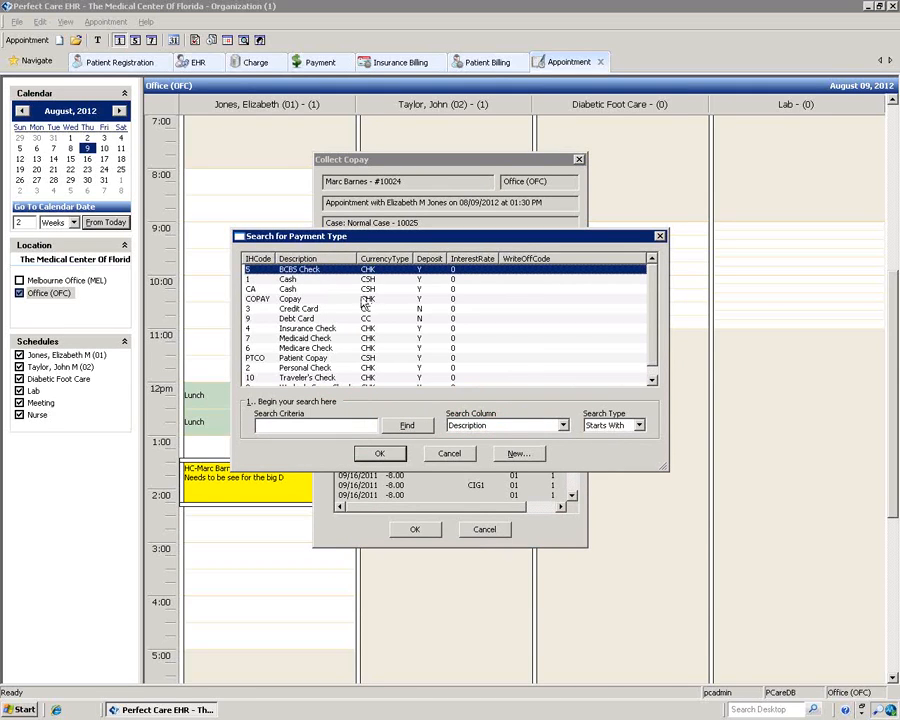
click(264, 289)
click(378, 454)
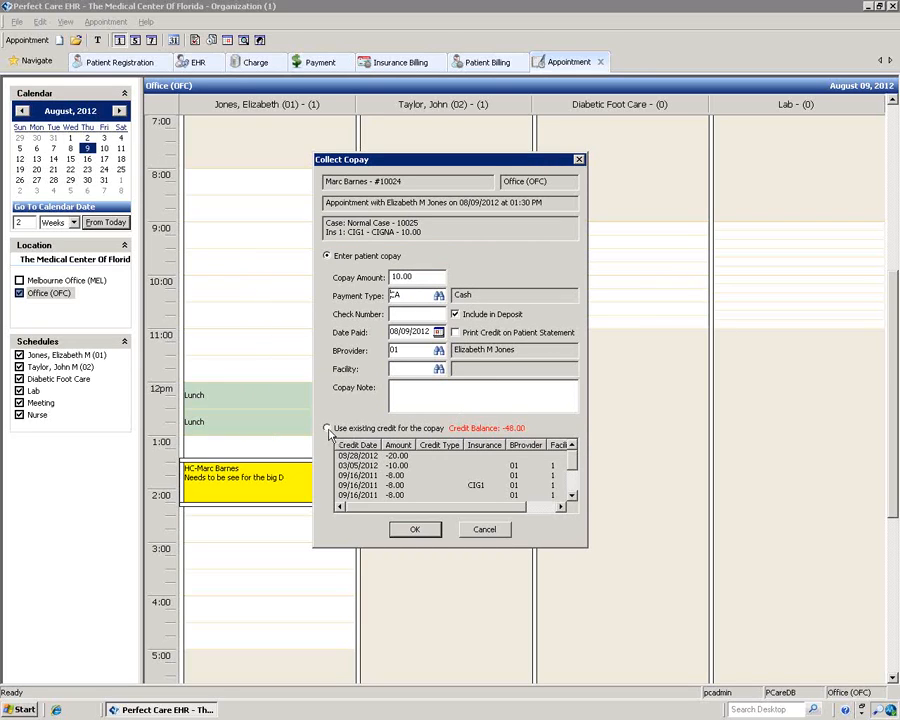
click(418, 533)
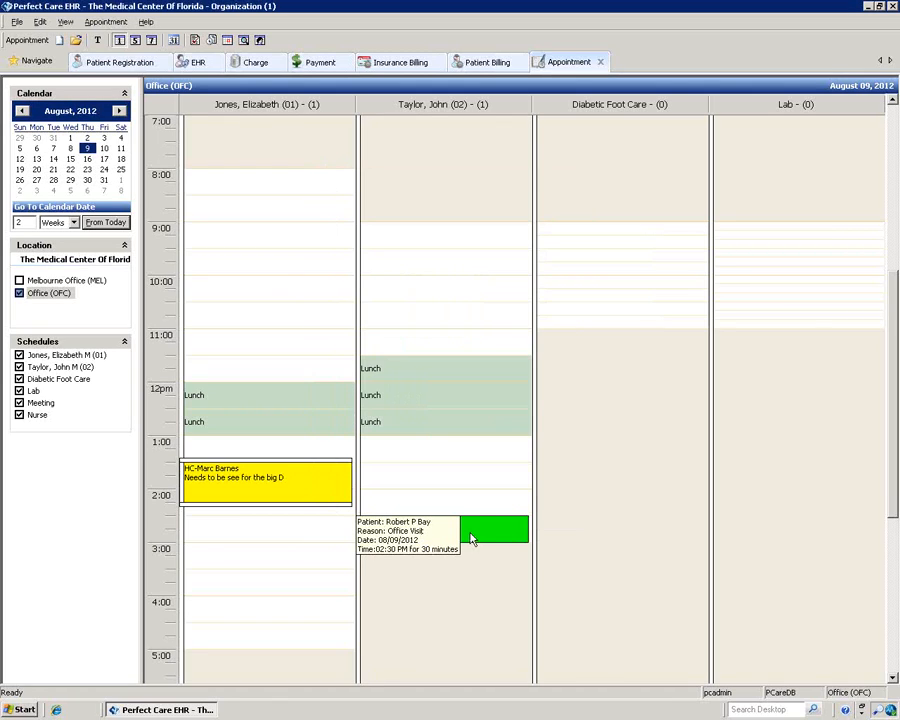
right_click(322, 485)
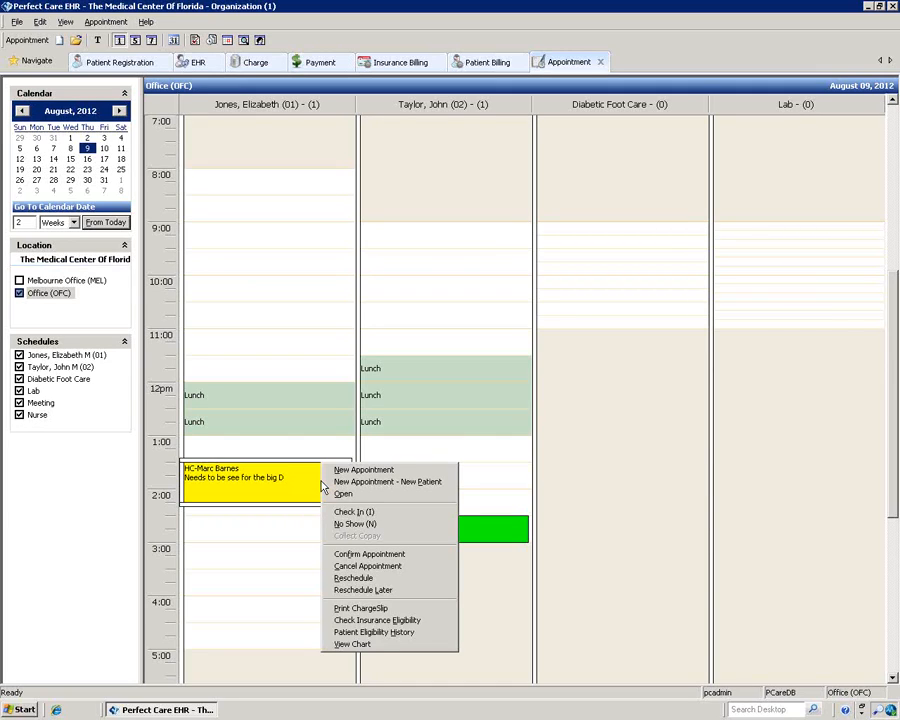
Step: Change the yellow appointment's operator confirmation to Verbal and save the new status
click(354, 564)
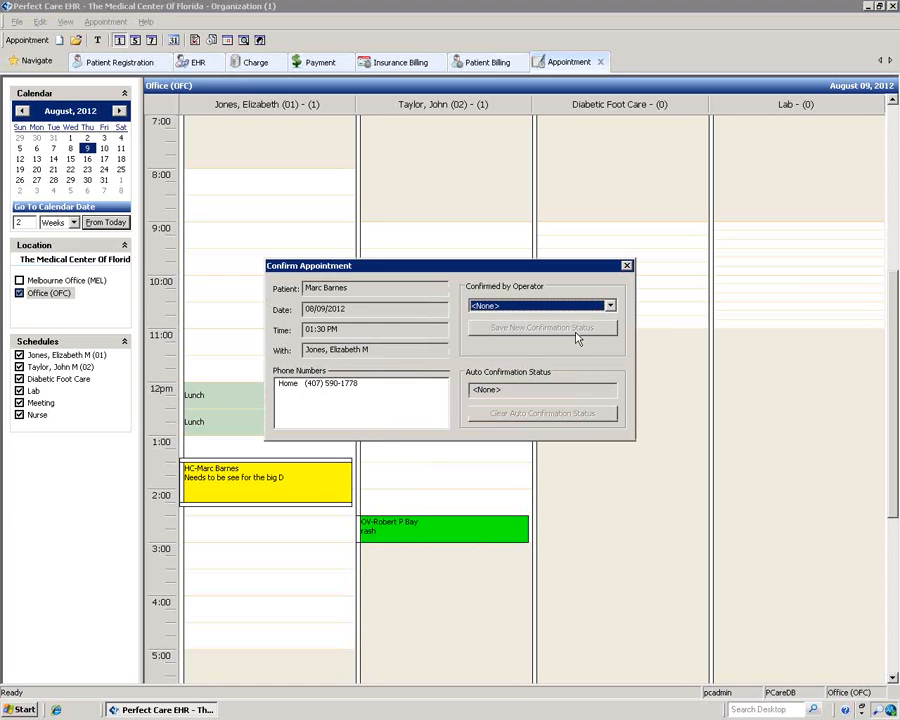
click(610, 305)
click(484, 345)
click(545, 328)
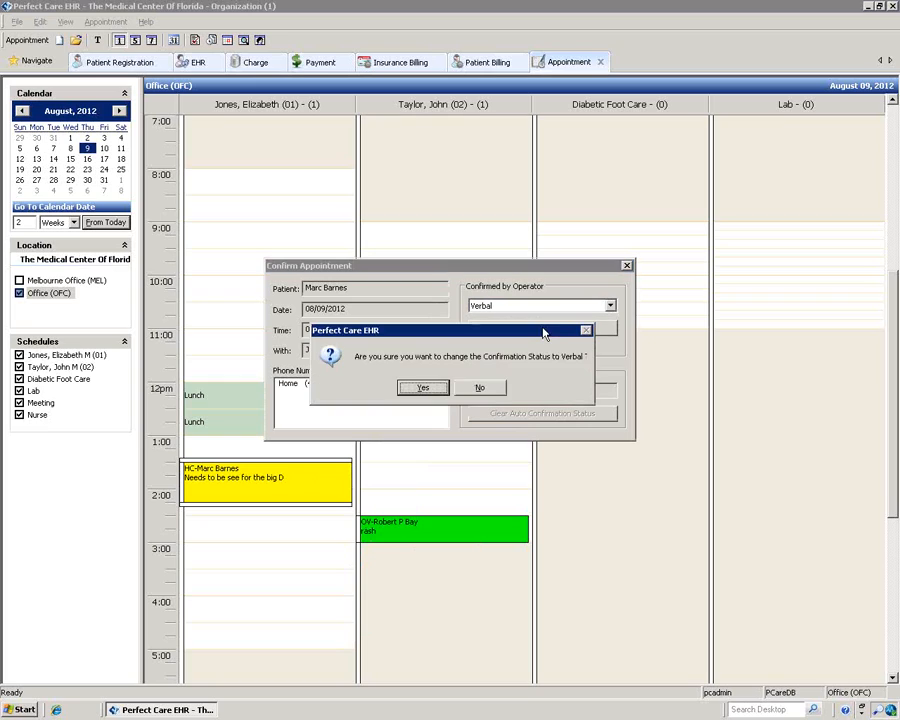
click(423, 387)
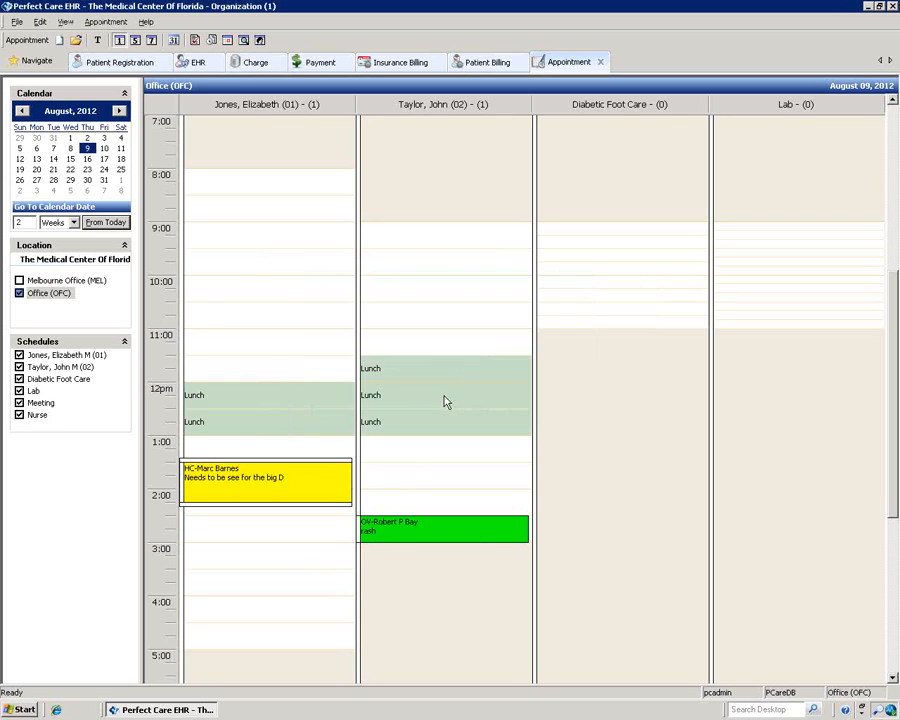
right_click(325, 474)
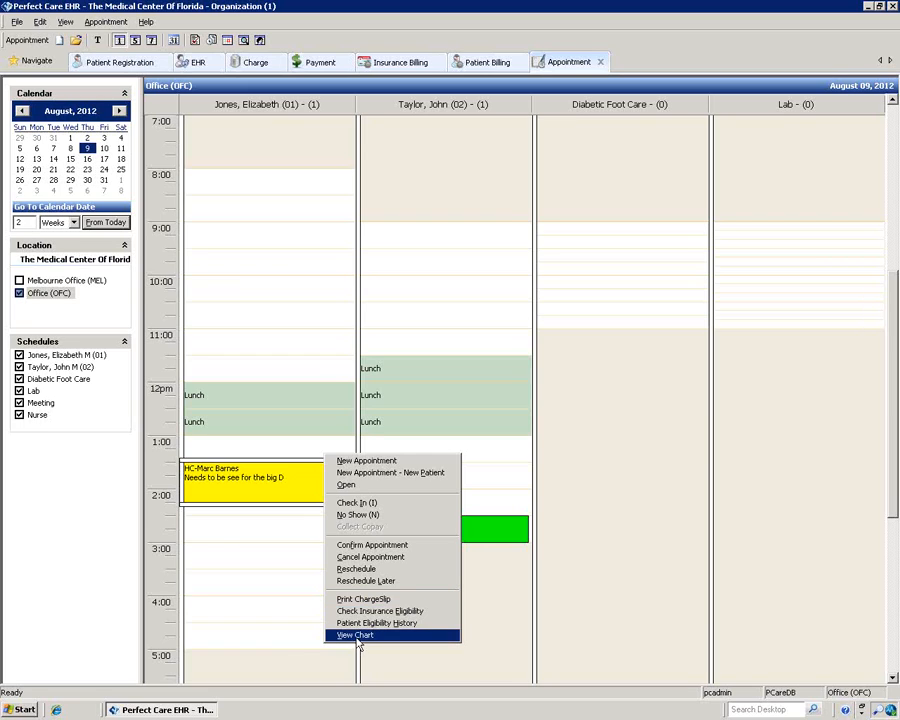
click(297, 618)
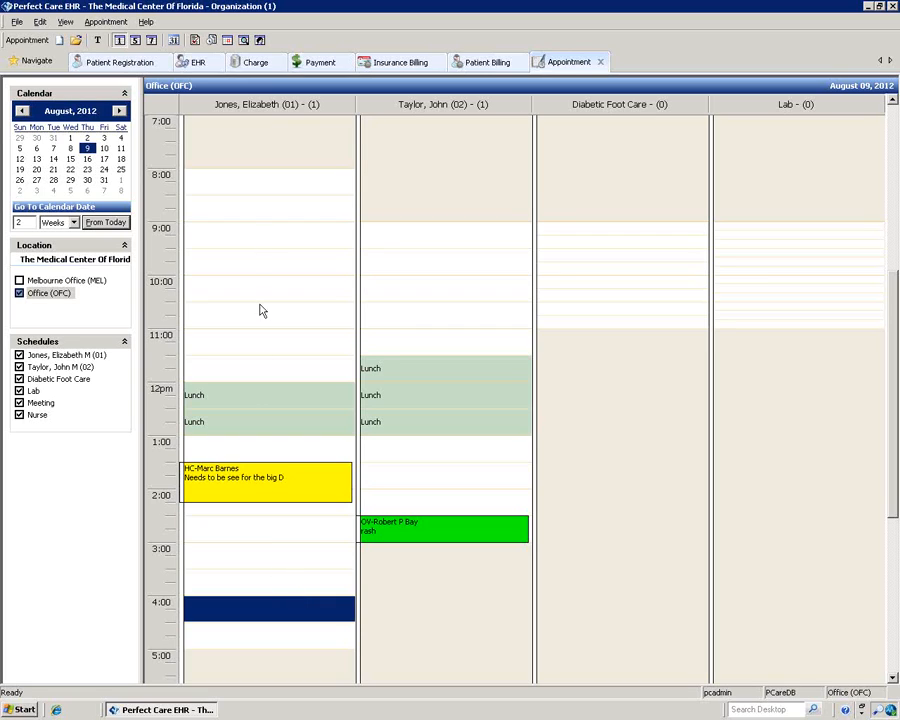
right_click(264, 183)
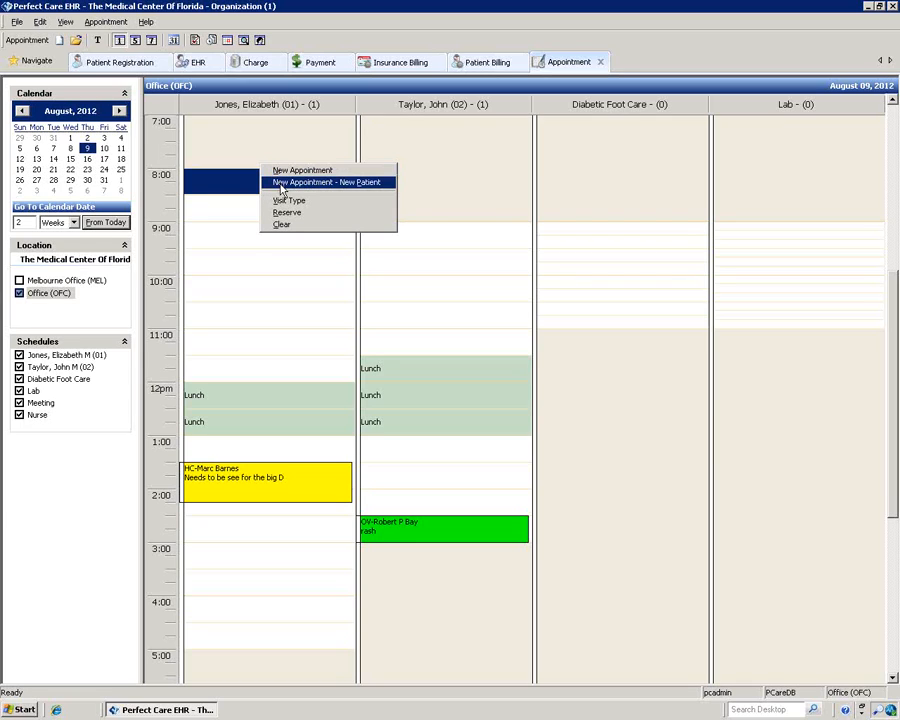
Step: Start a New Patient appointment at 8:00 AM lasting 60 minutes with reason NP
click(281, 186)
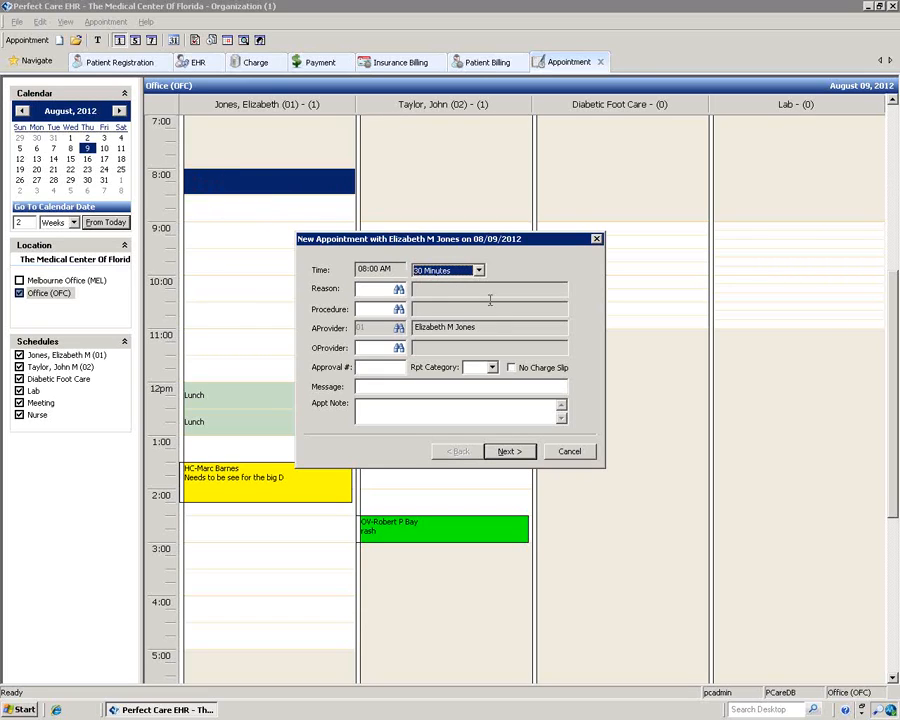
click(478, 270)
click(450, 292)
click(399, 290)
click(401, 425)
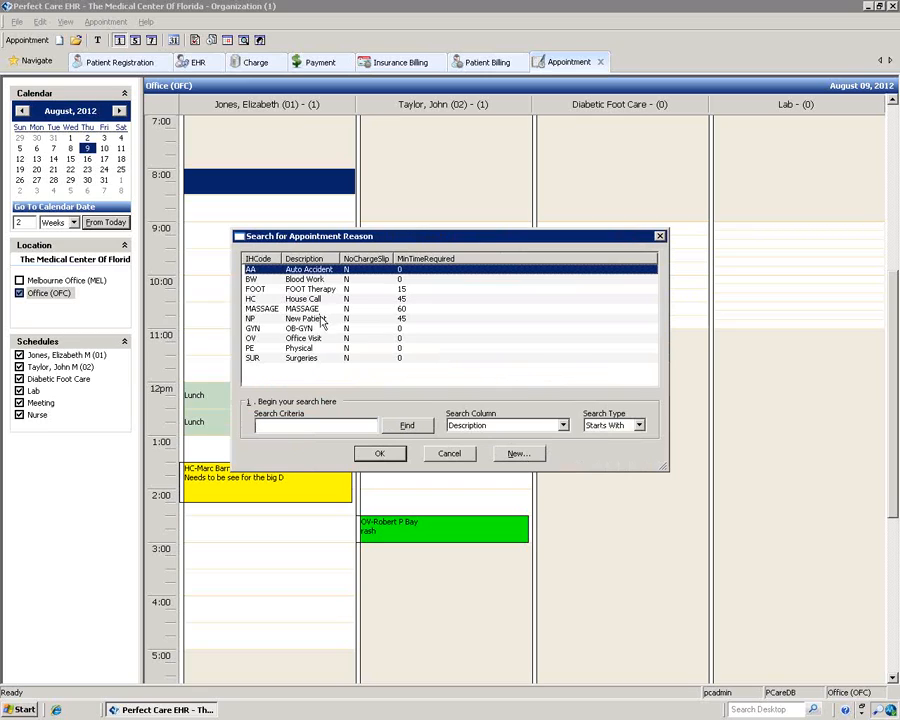
click(318, 318)
click(378, 453)
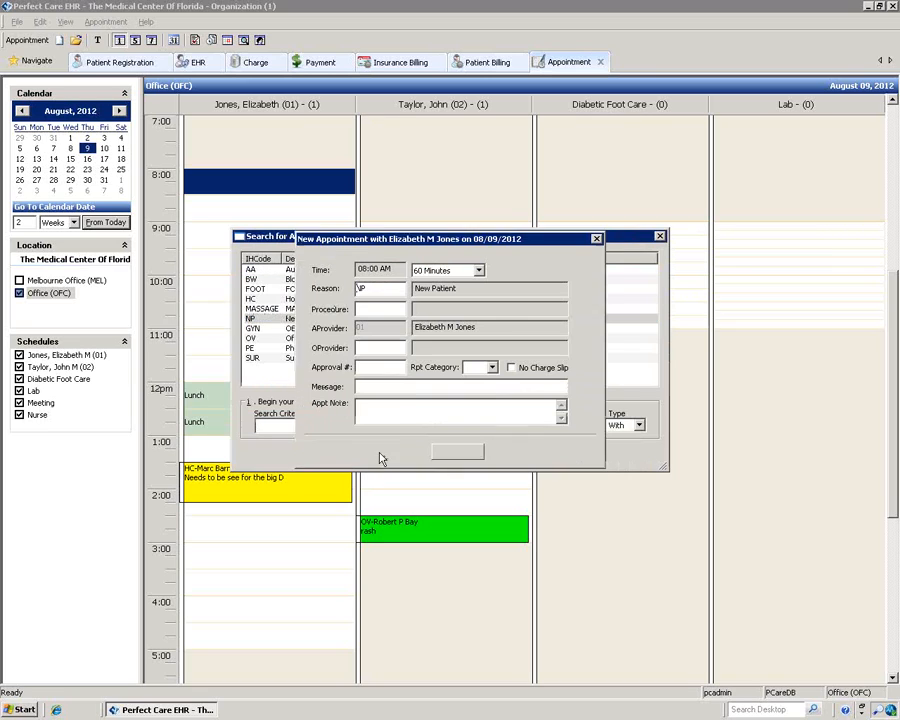
Step: Enter the appointment message 'heedaches' and continue to the Patient Name page
click(370, 389)
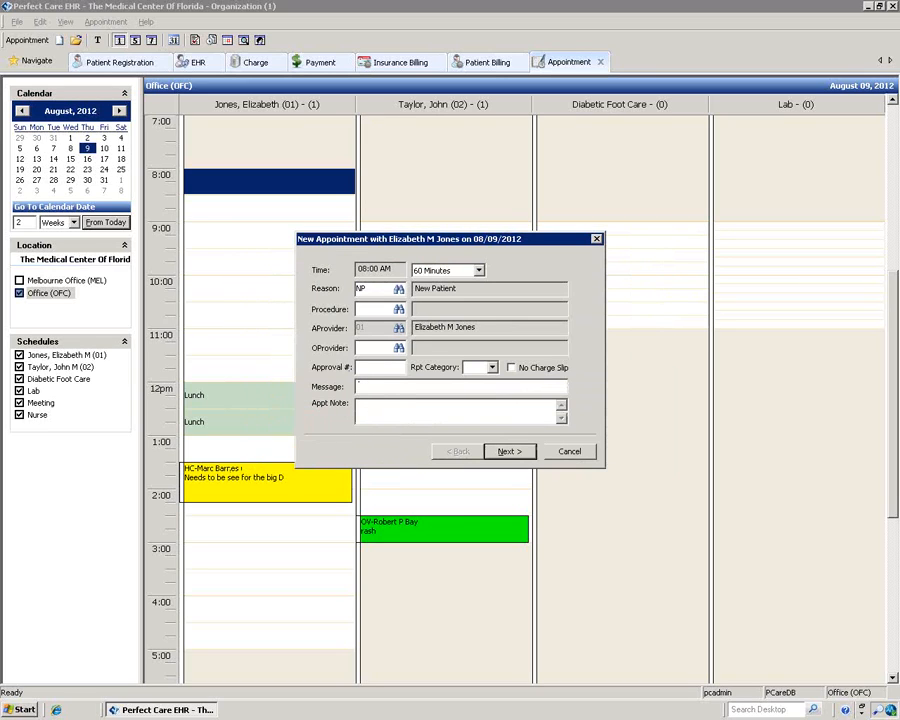
text(heedaches)
click(506, 453)
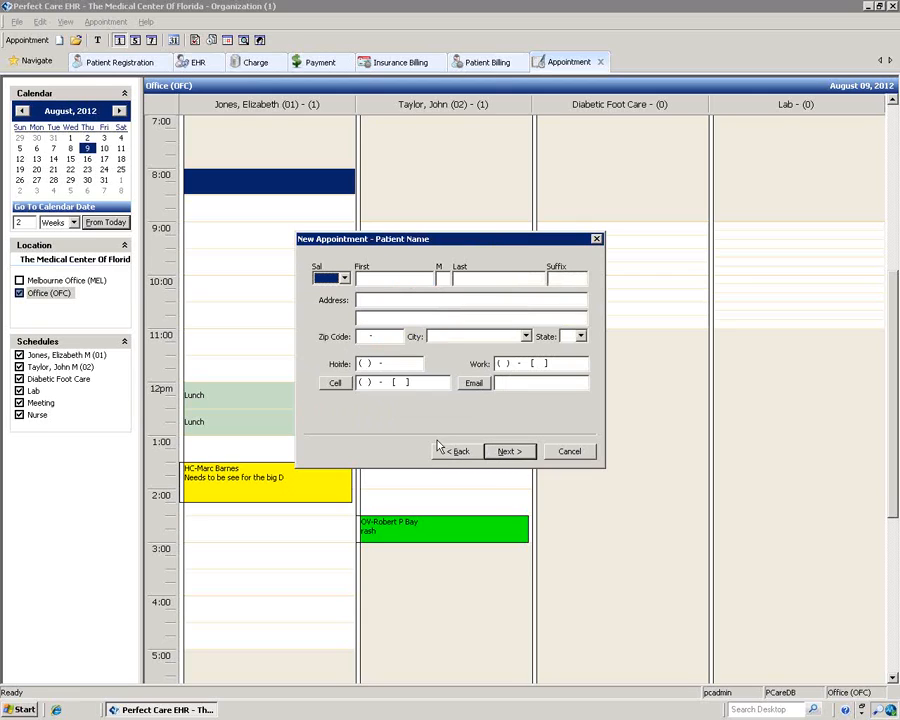
Step: Enter the new patient's first and last name, street address and zip code
click(366, 279)
key(Tab)
key(Tab)
key(Tab)
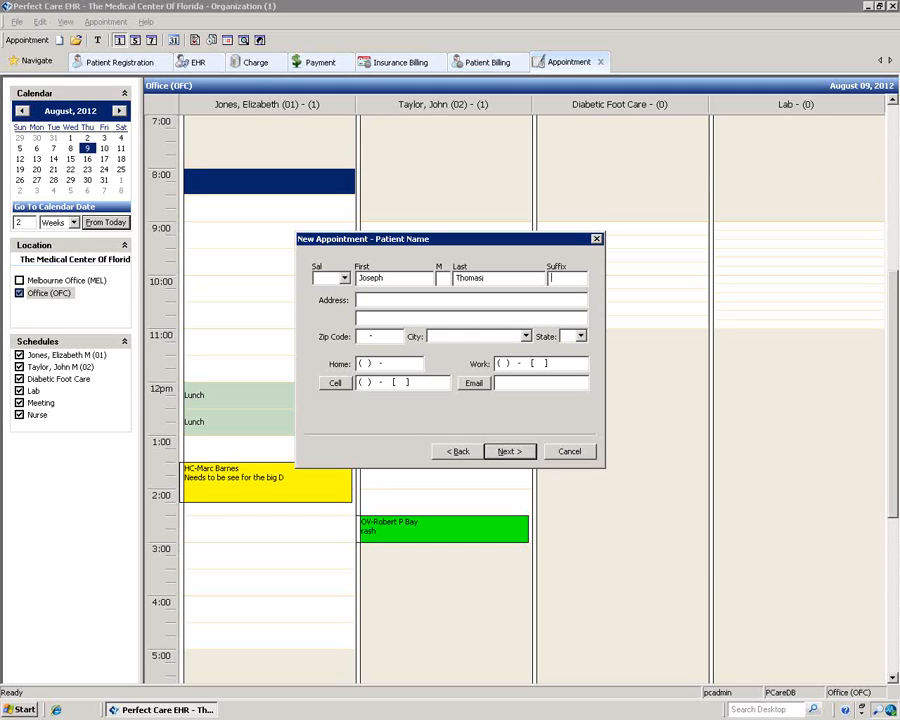
key(Tab)
key(Tab)
key(Tab)
text(32708)
key(Tab)
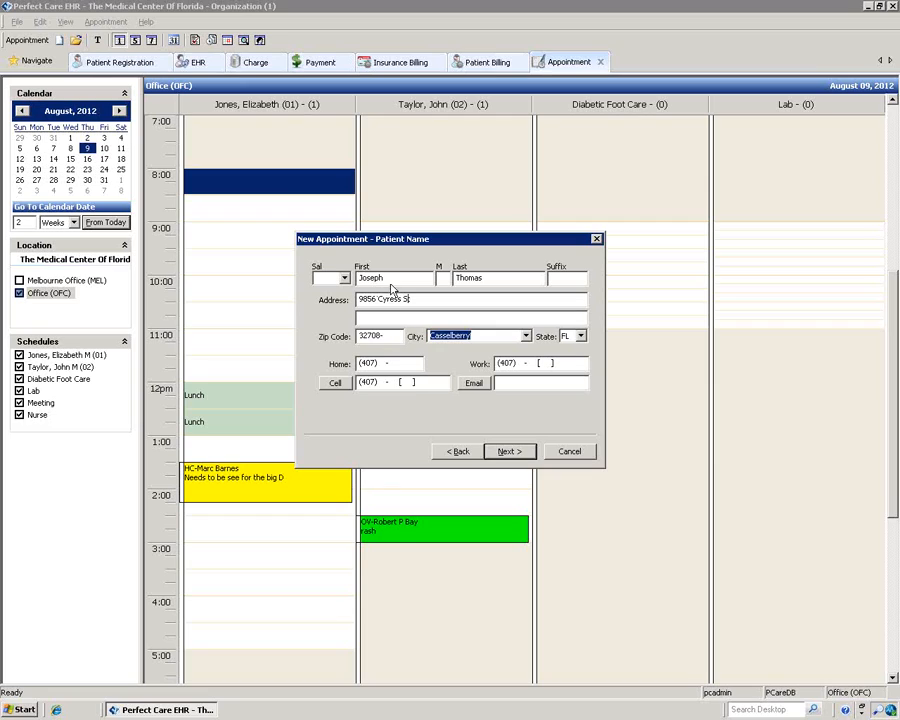
Step: Enter the patient's home phone and a second number labelled Home 2, then continue
click(384, 366)
text(2)
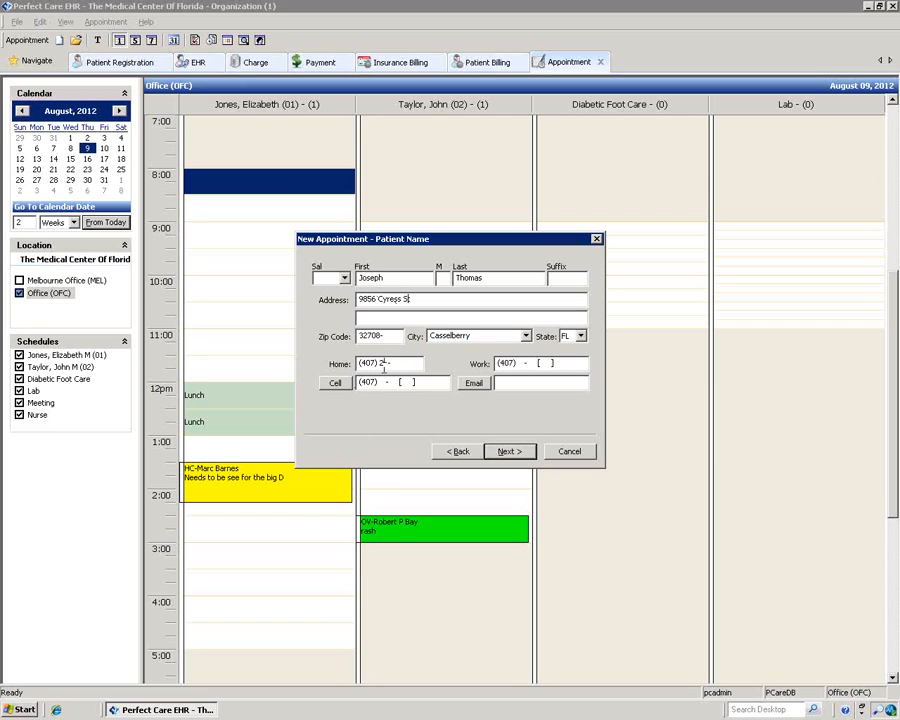
text(12-4465)
click(338, 384)
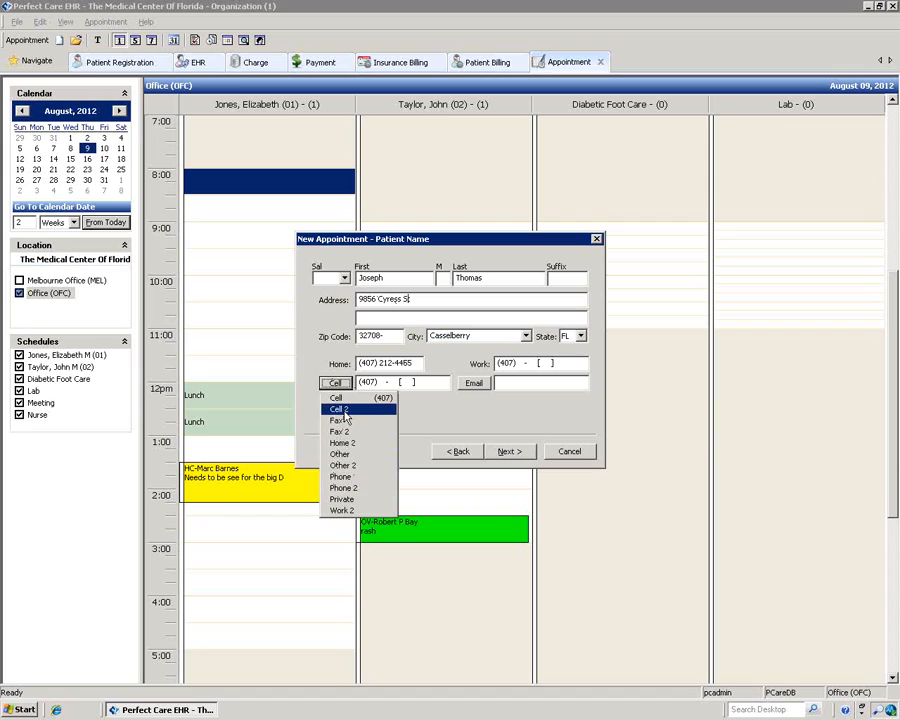
click(343, 442)
click(372, 383)
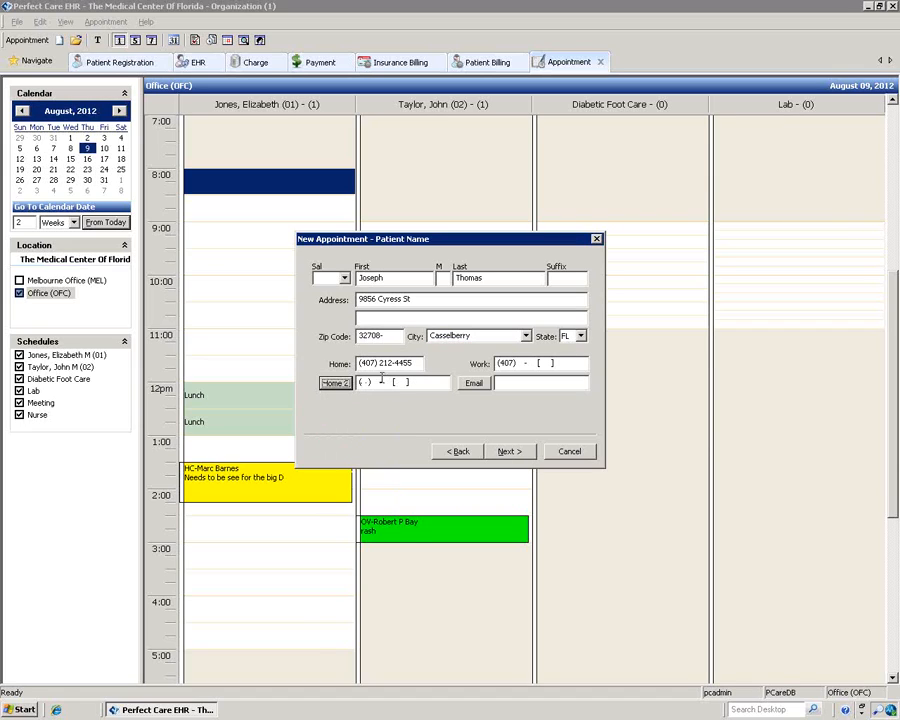
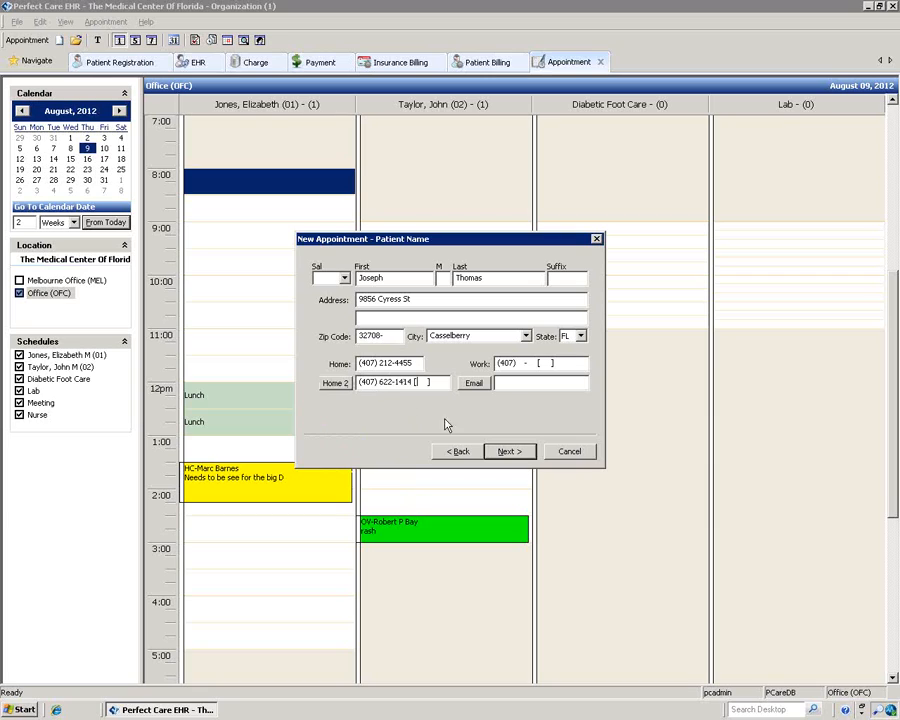
click(510, 451)
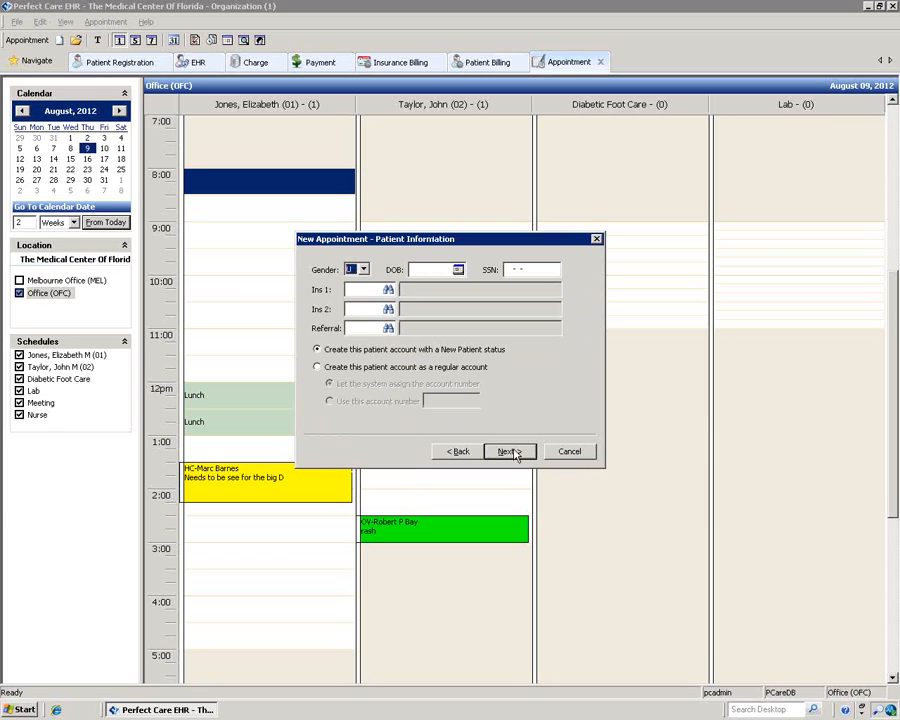
Step: Set the patient's gender to Male and primary insurance to AETNA (AET3)
click(363, 269)
click(363, 291)
click(388, 290)
click(410, 427)
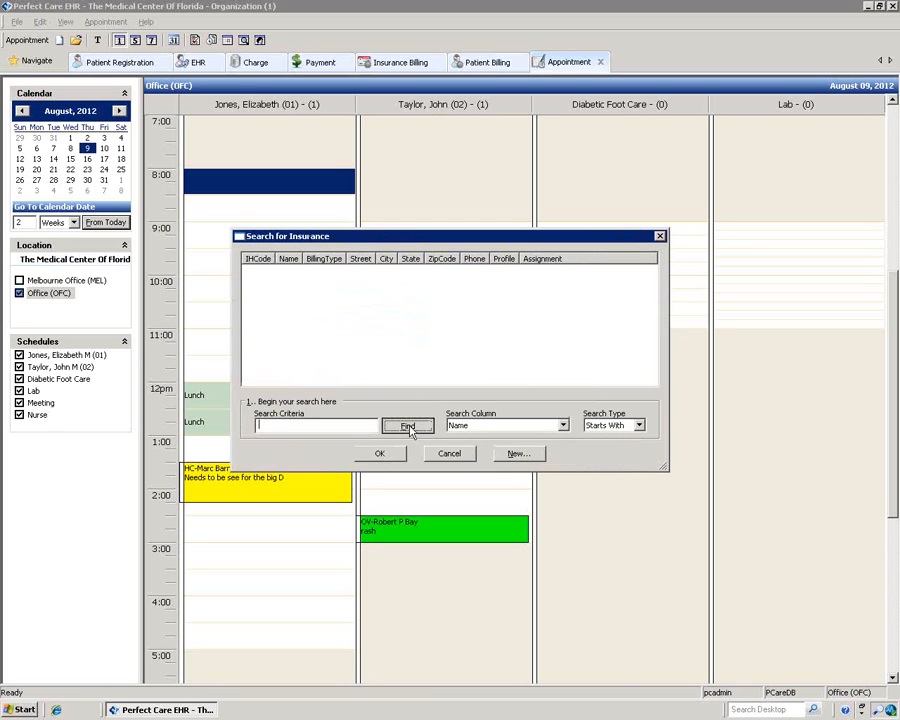
click(315, 359)
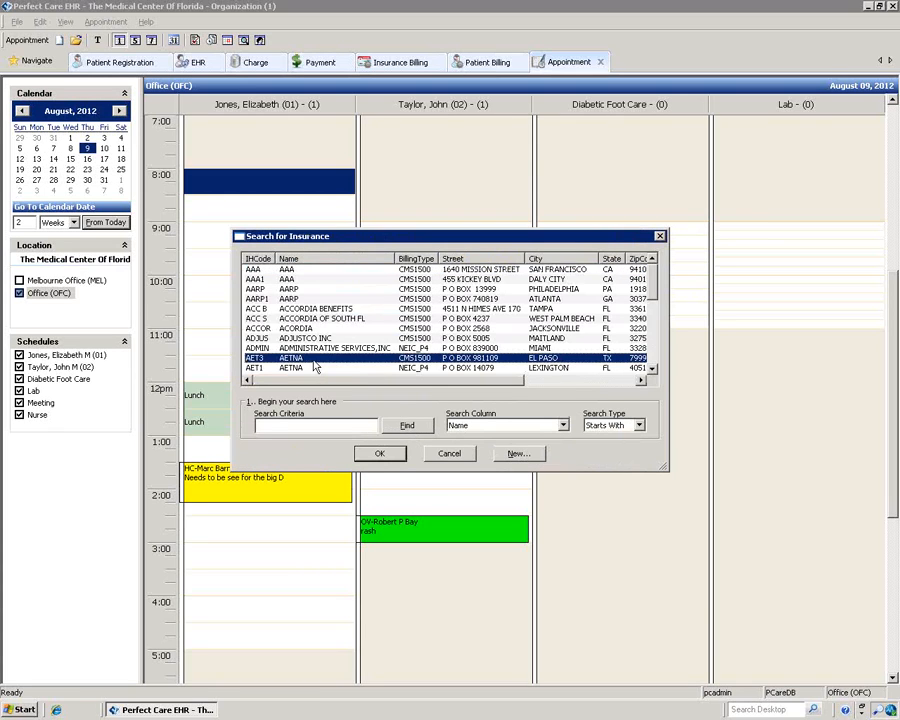
click(392, 457)
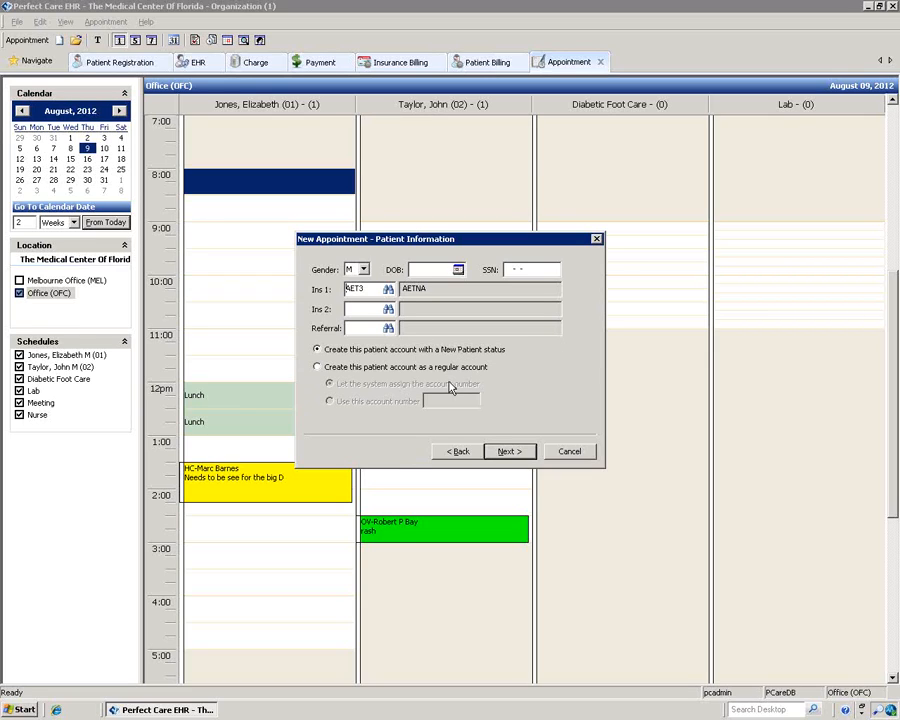
Step: Try the account type options, keep New Patient status, and continue to the Wait List
click(317, 367)
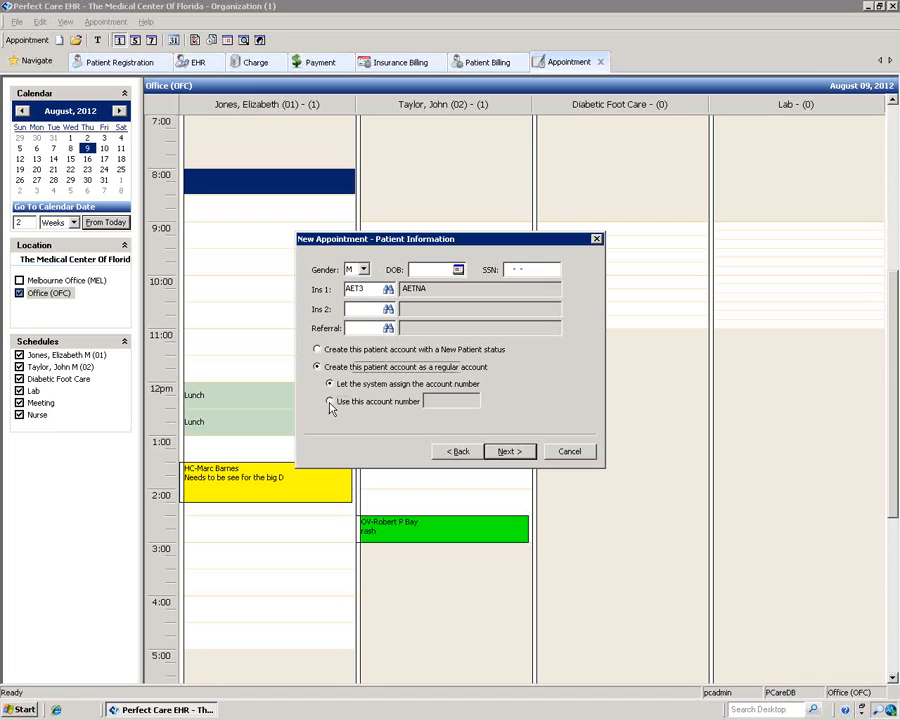
click(330, 402)
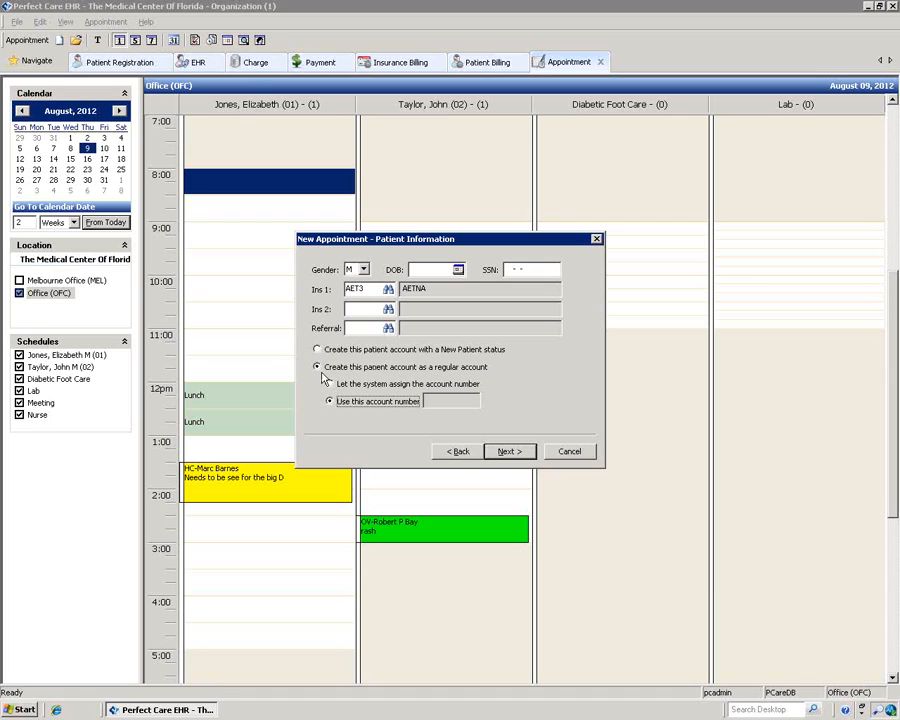
click(330, 384)
click(318, 348)
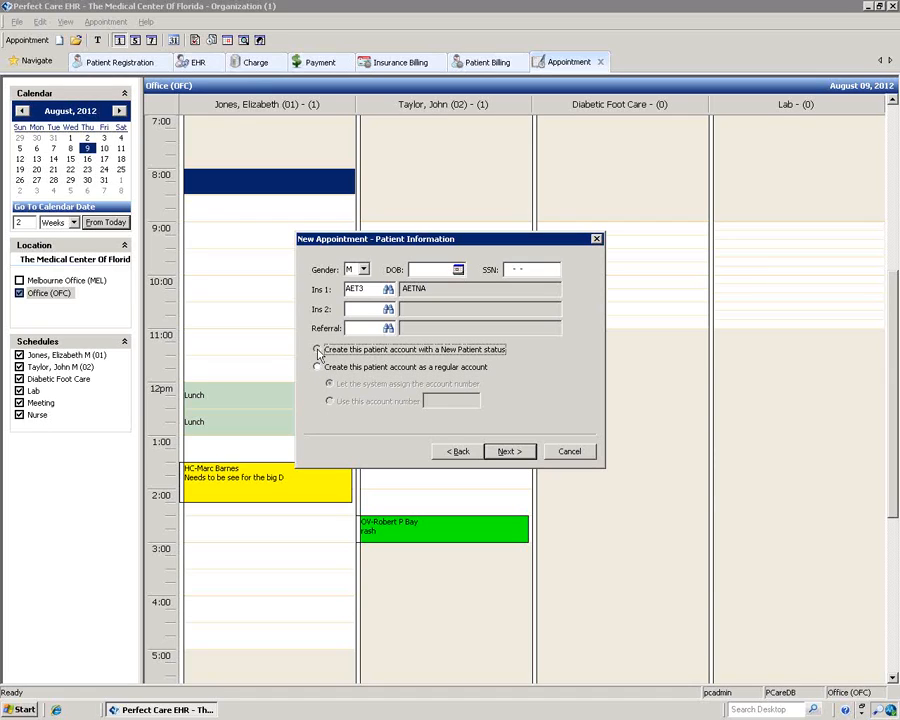
click(510, 452)
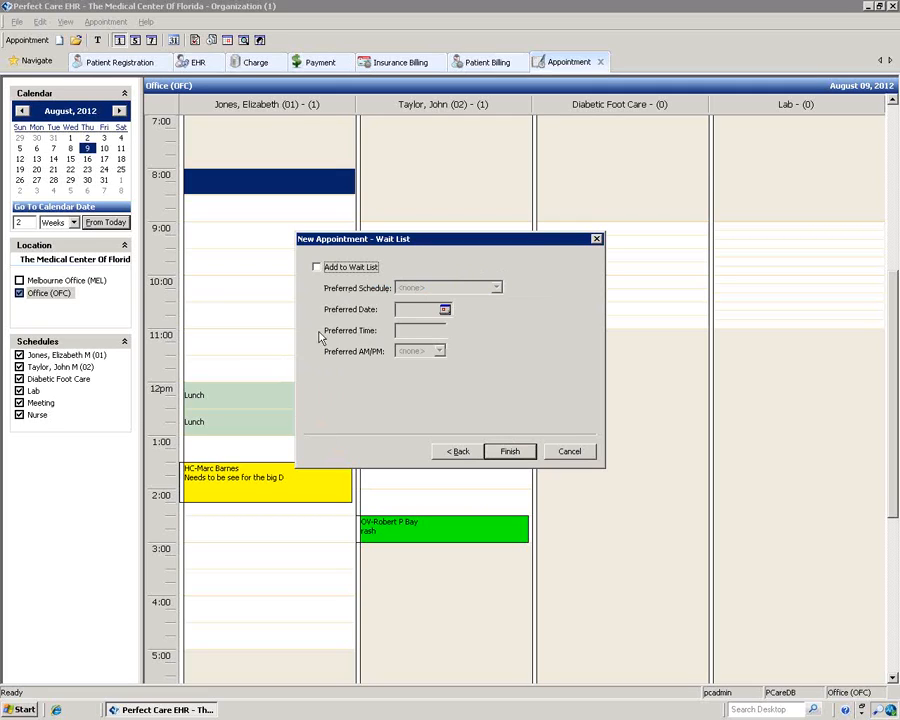
Step: Add the headaches appointment to the wait list with preferred schedule and AM/PM left at <none>, and finish booking
click(316, 268)
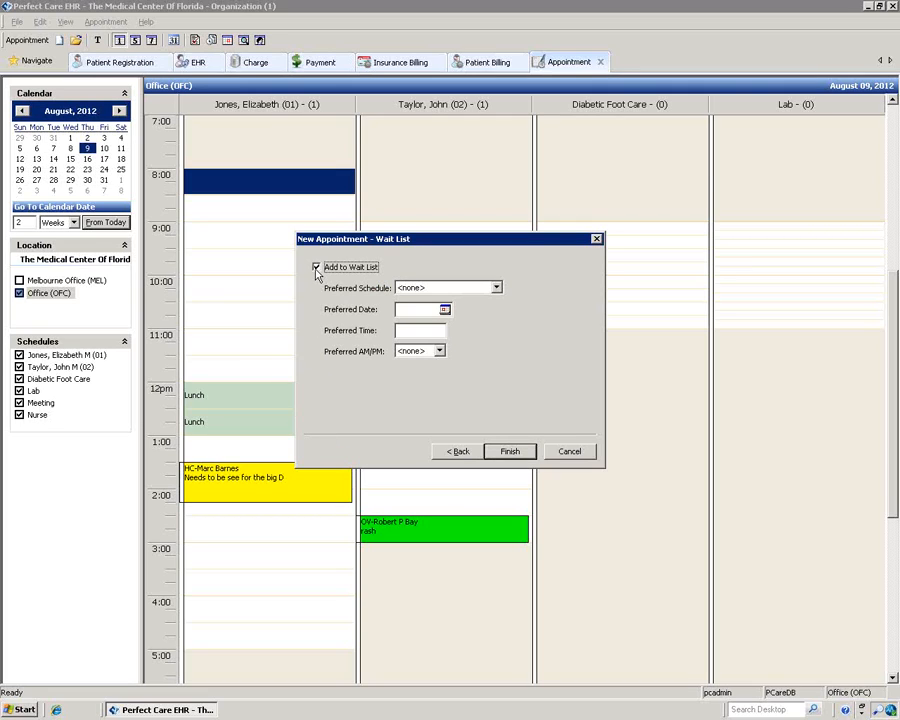
click(496, 287)
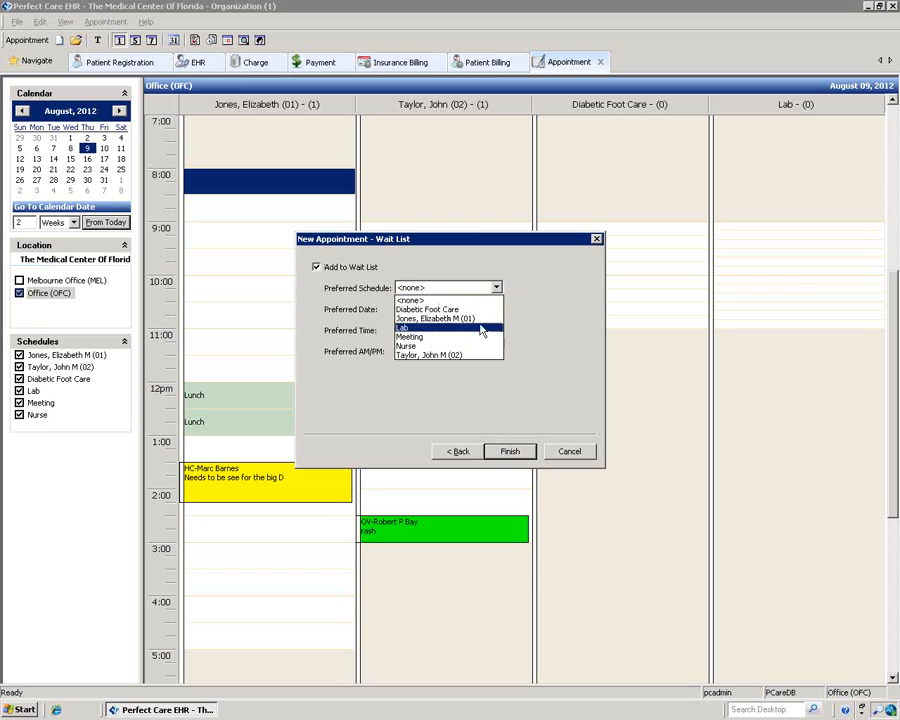
click(525, 322)
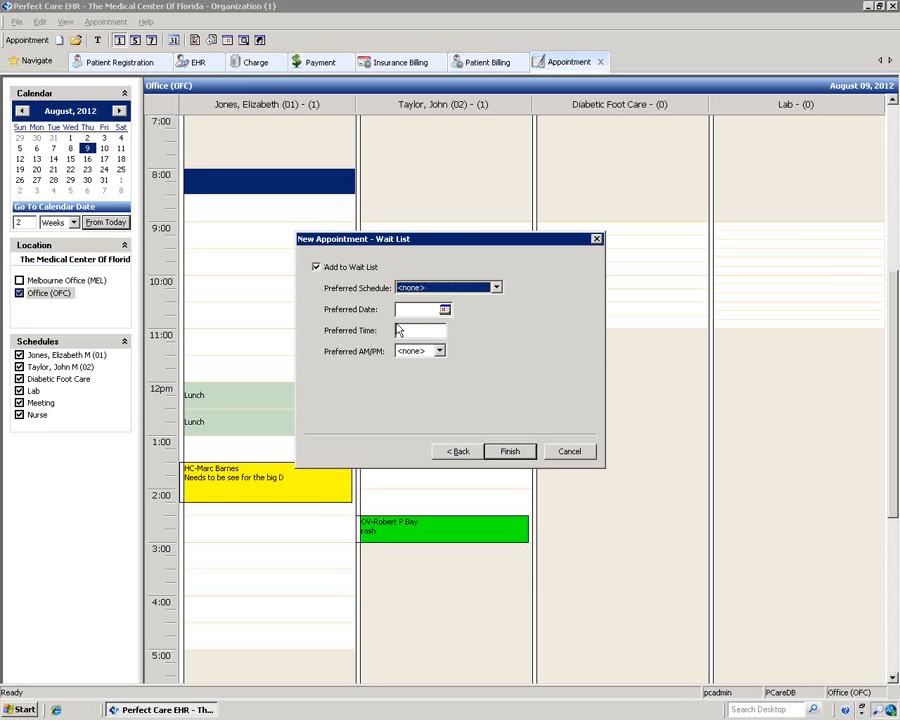
click(439, 351)
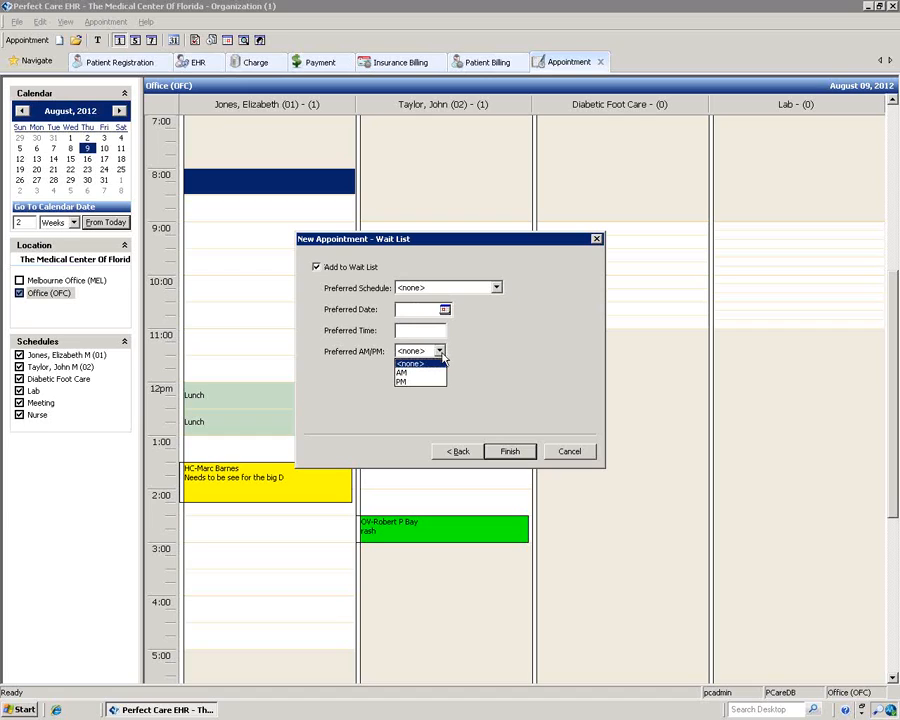
click(440, 351)
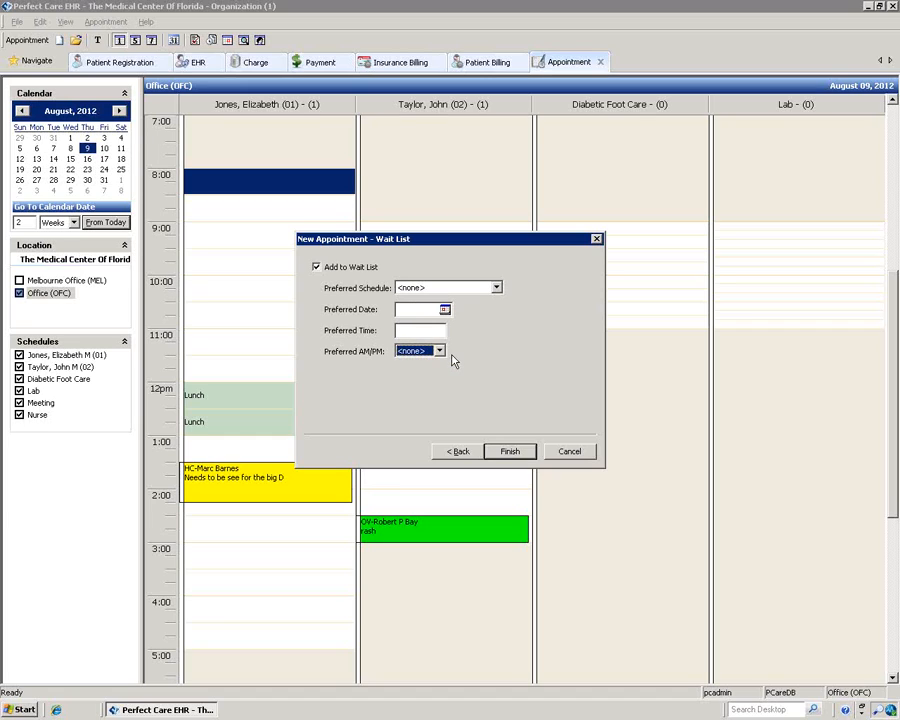
click(517, 453)
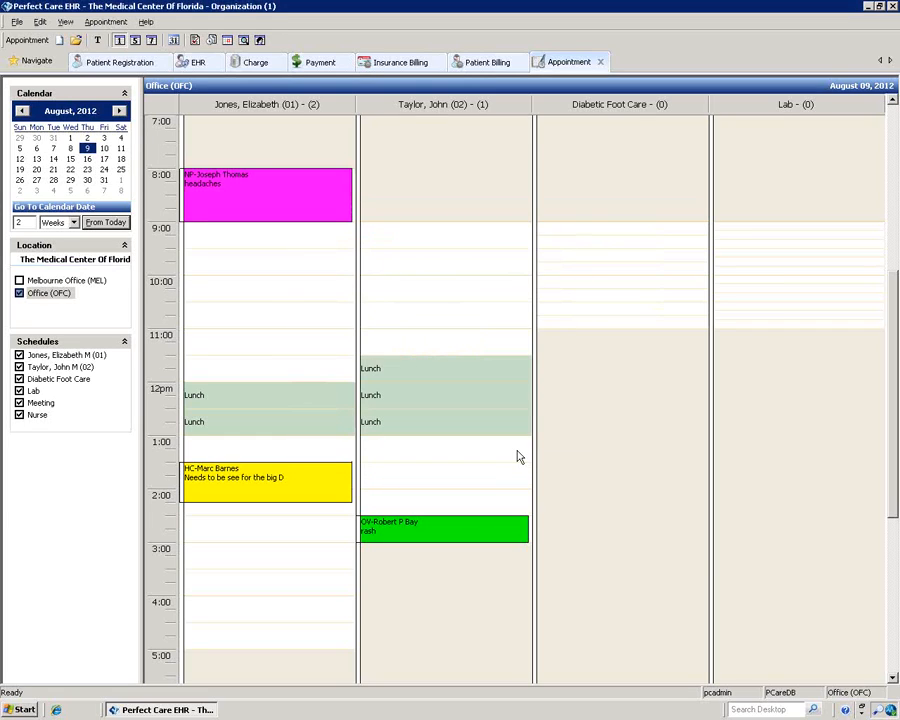
Step: In Patient Registration, search for the new patient by last name and load their record
click(120, 63)
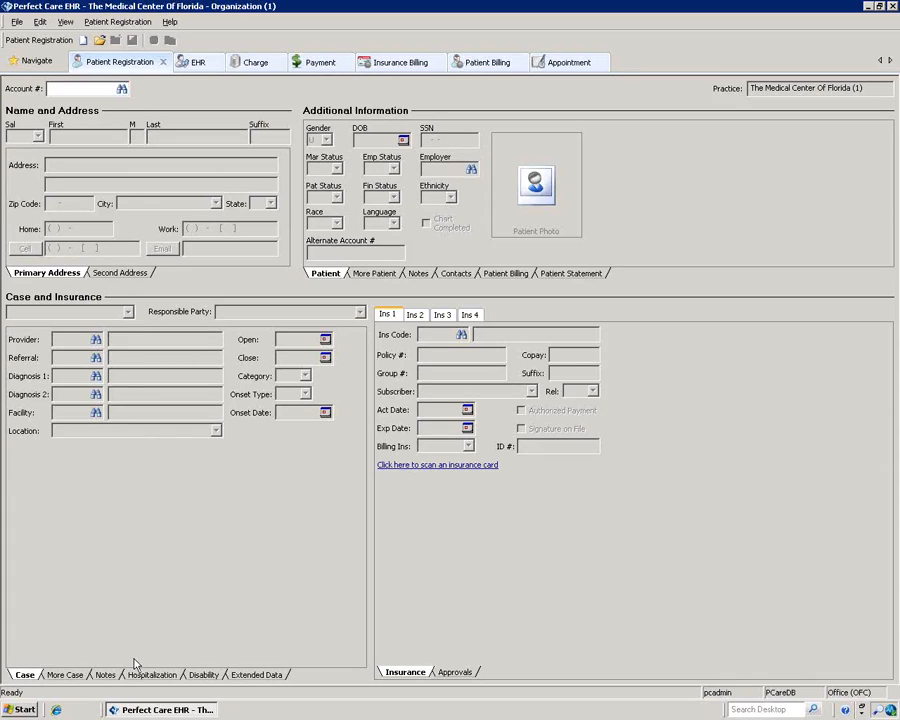
click(122, 89)
text(thomas)
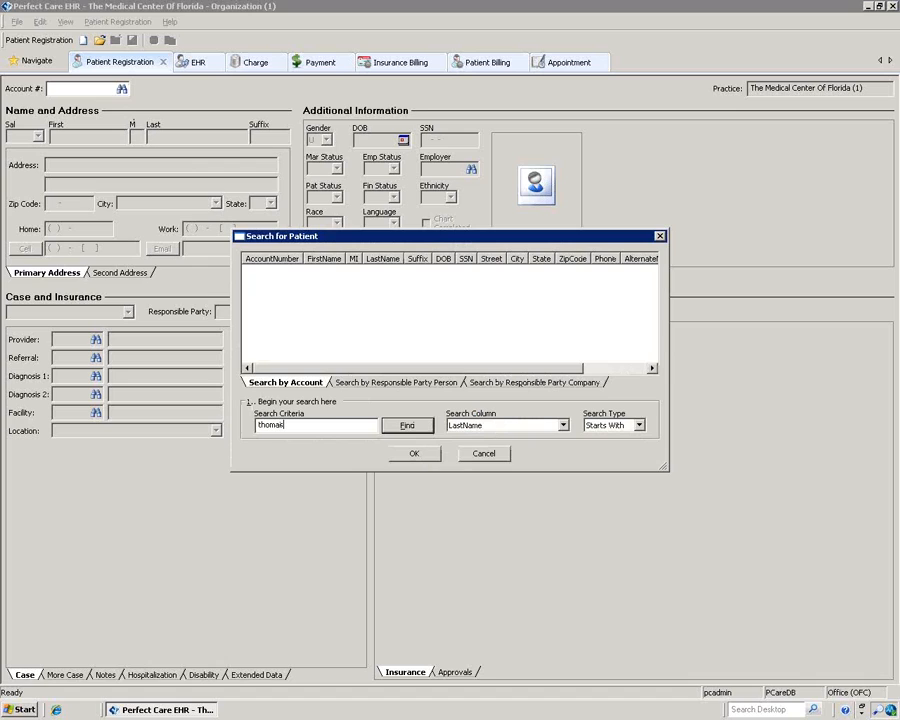
click(405, 426)
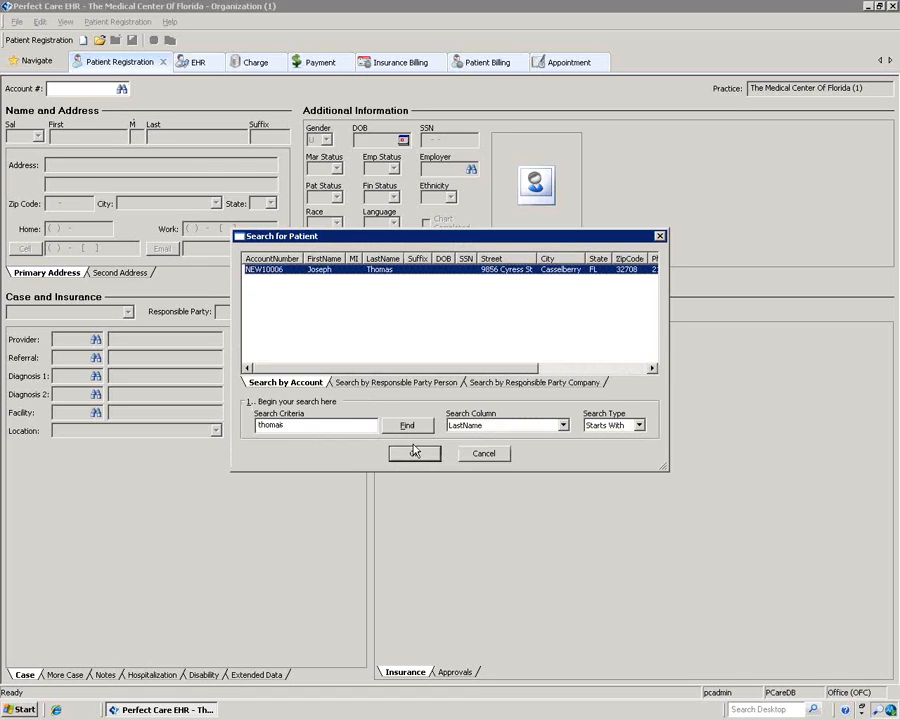
click(414, 453)
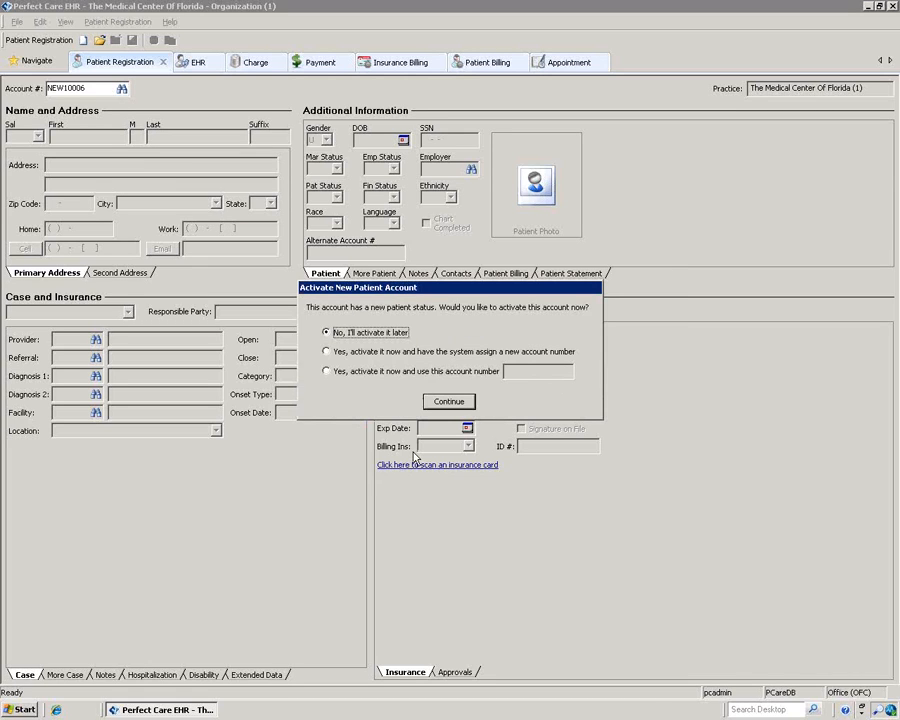
Step: Activate the patient account now with a system-assigned account number
click(327, 352)
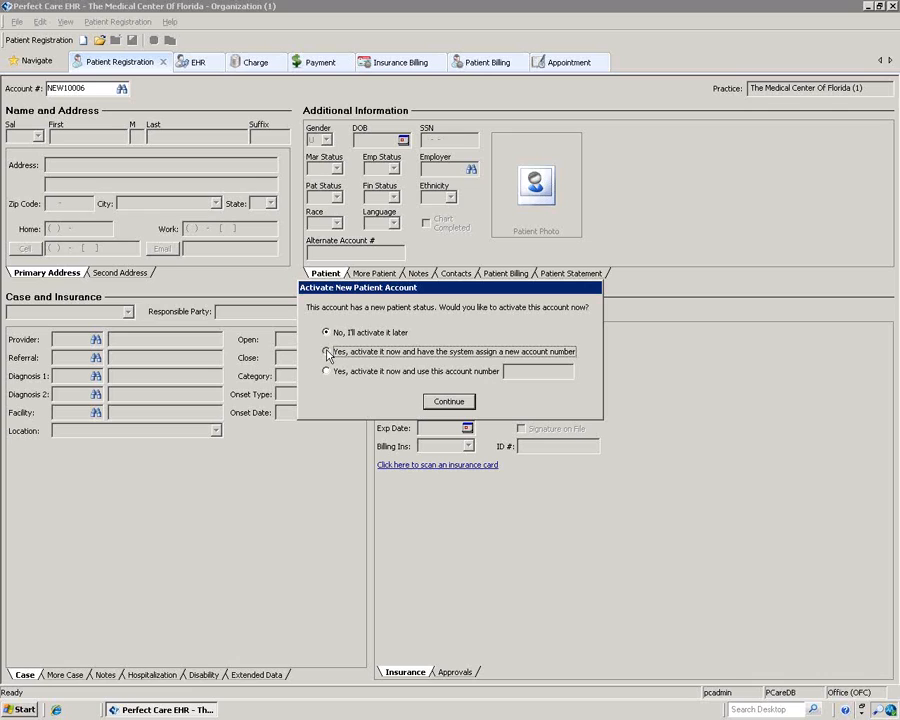
click(326, 352)
click(449, 401)
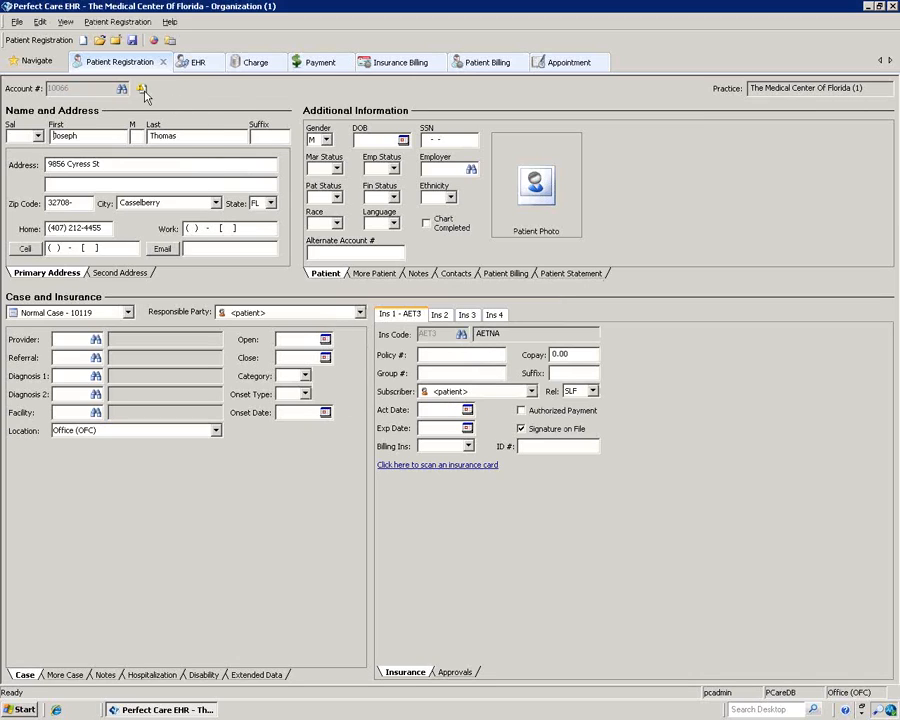
Step: Set the patient's Pat Status to 1, Active Patient
mouse_move(145, 93)
click(337, 197)
click(335, 209)
Step: Clear the incomplete-registration status flag and save the patient's registration record
click(112, 22)
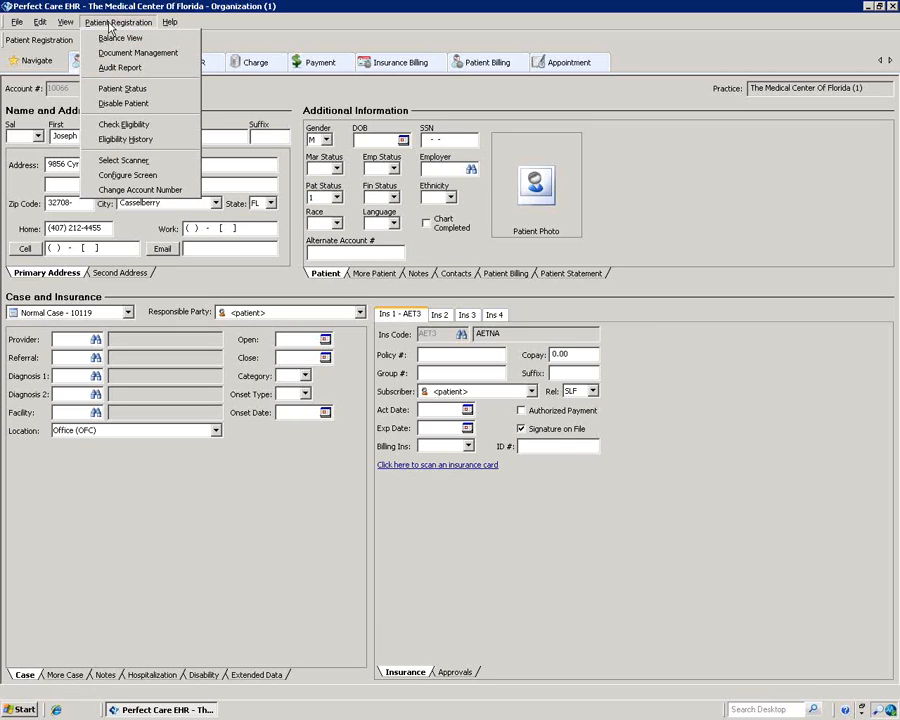
click(125, 88)
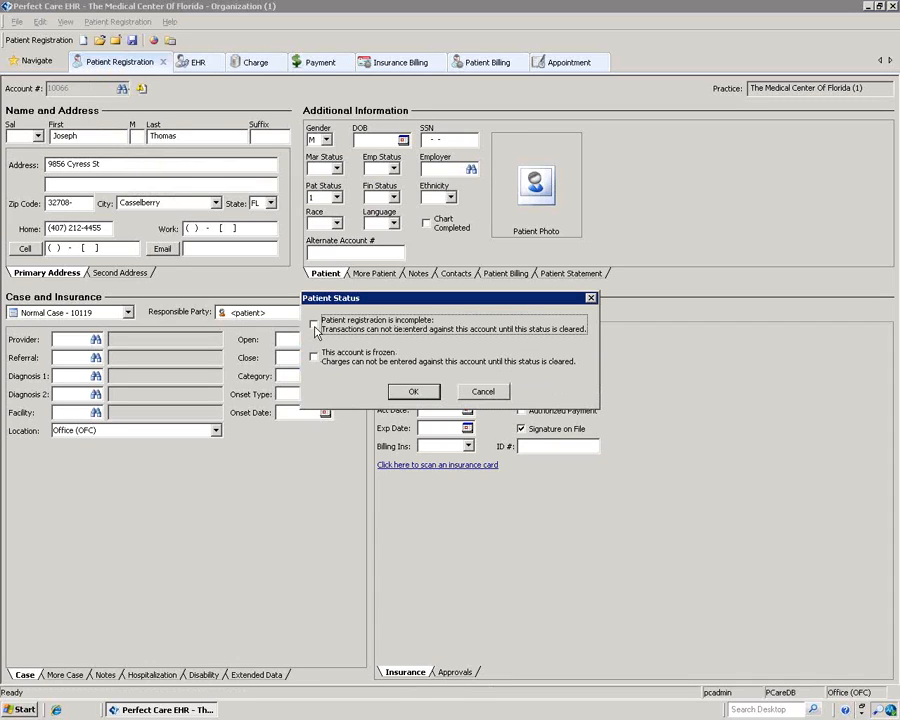
click(412, 391)
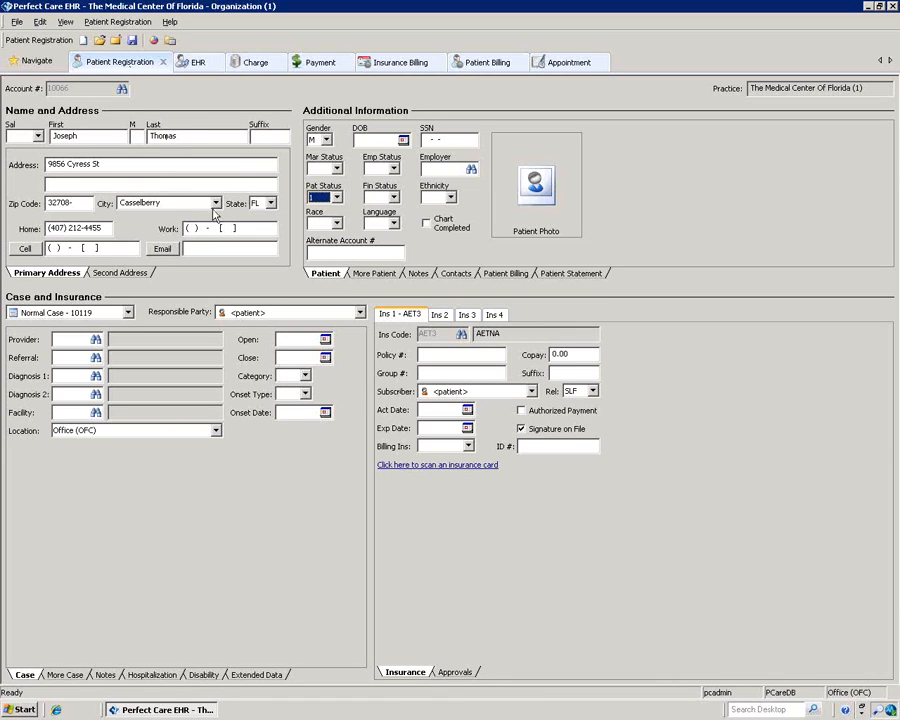
click(133, 42)
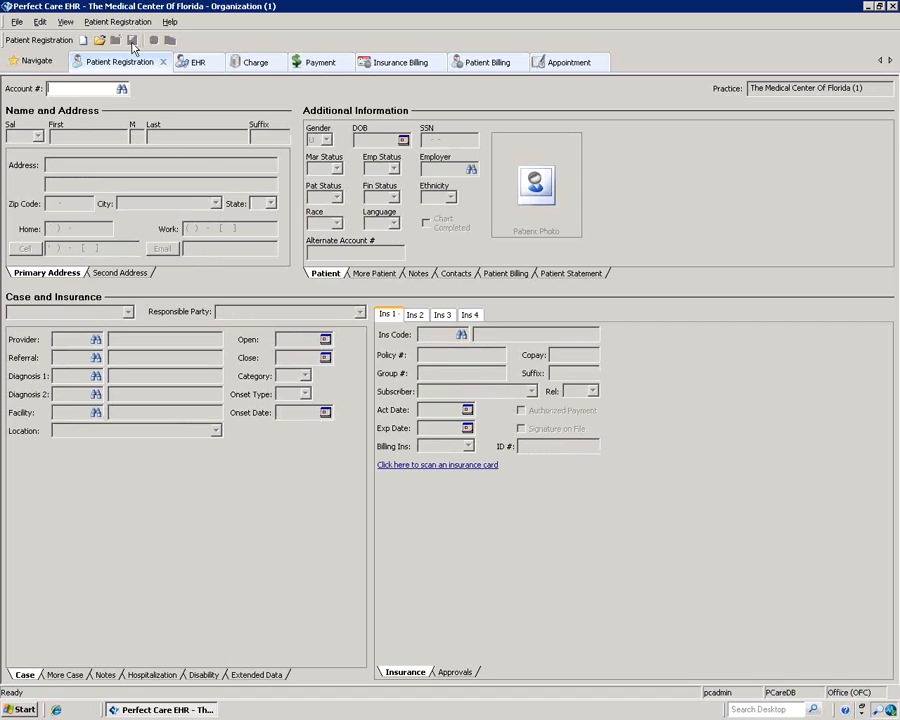
Step: Show the August 10, 2012 schedule and undo the 8:00 appointment's check-in
click(553, 66)
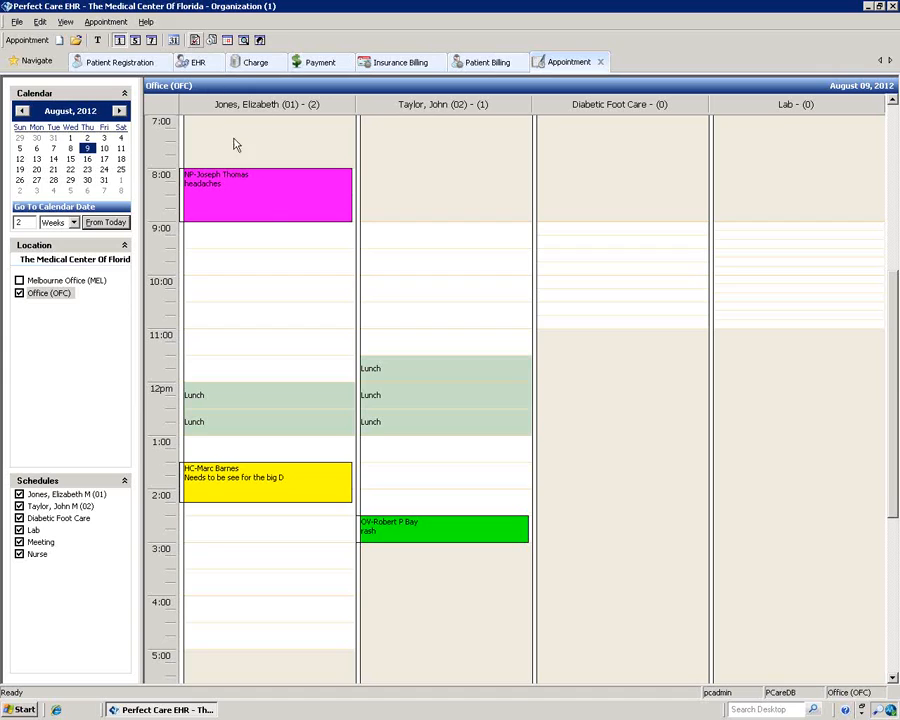
mouse_move(264, 206)
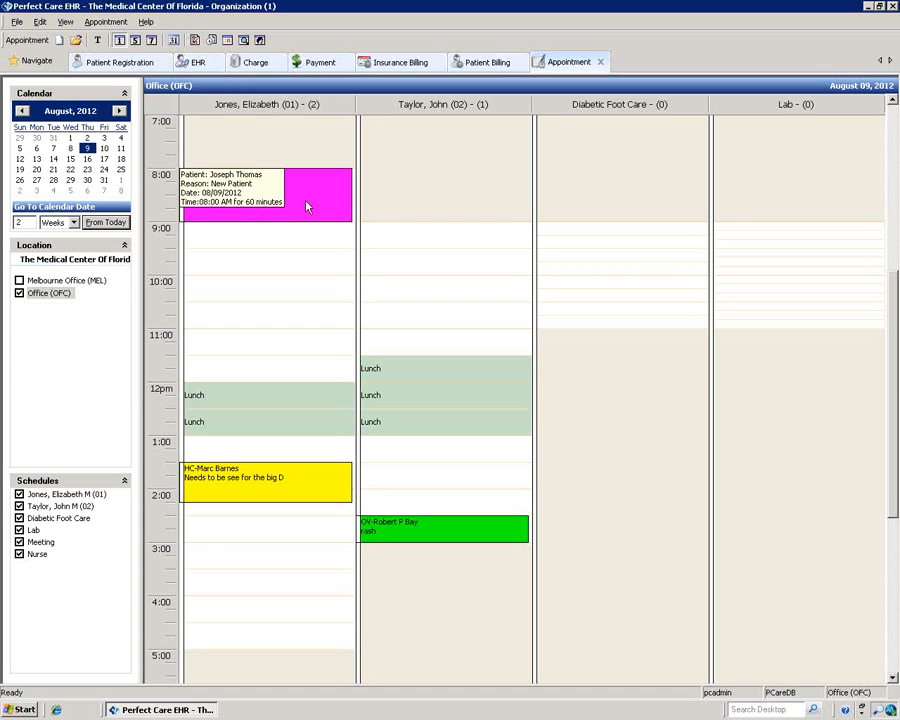
click(105, 152)
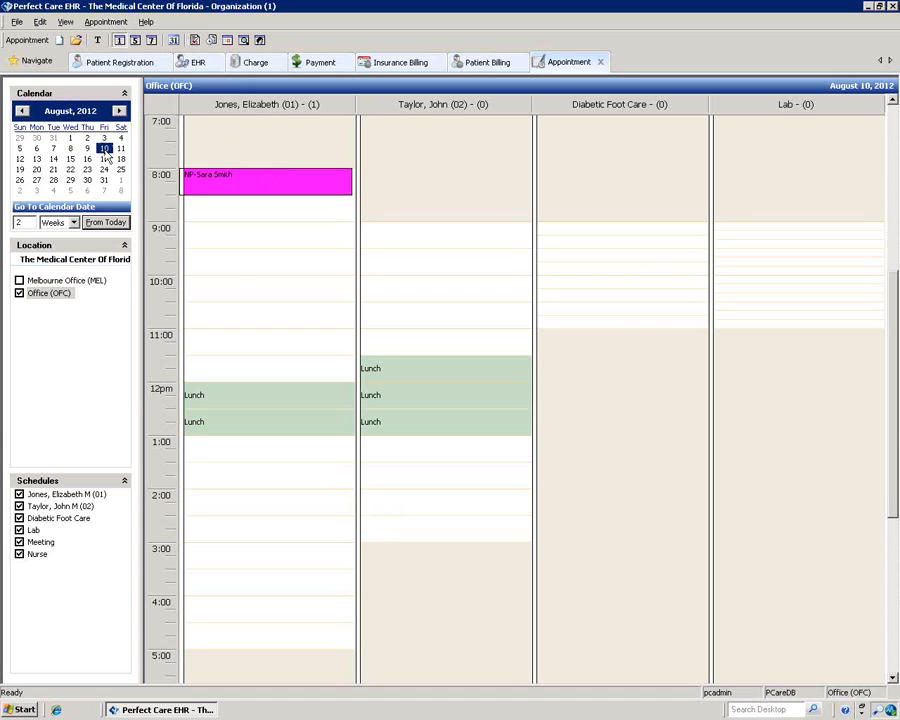
right_click(305, 180)
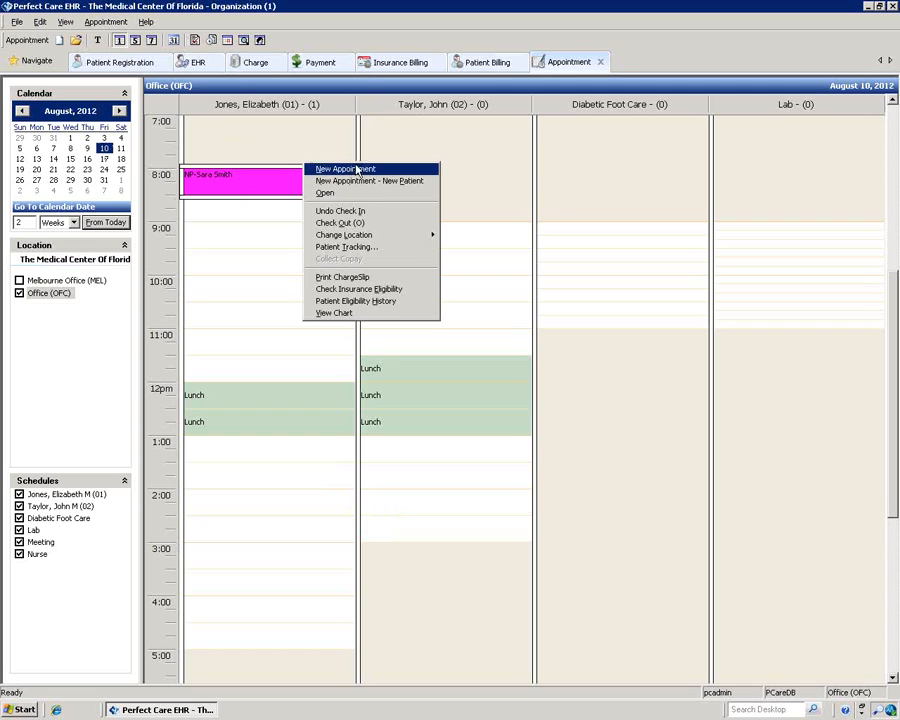
click(340, 211)
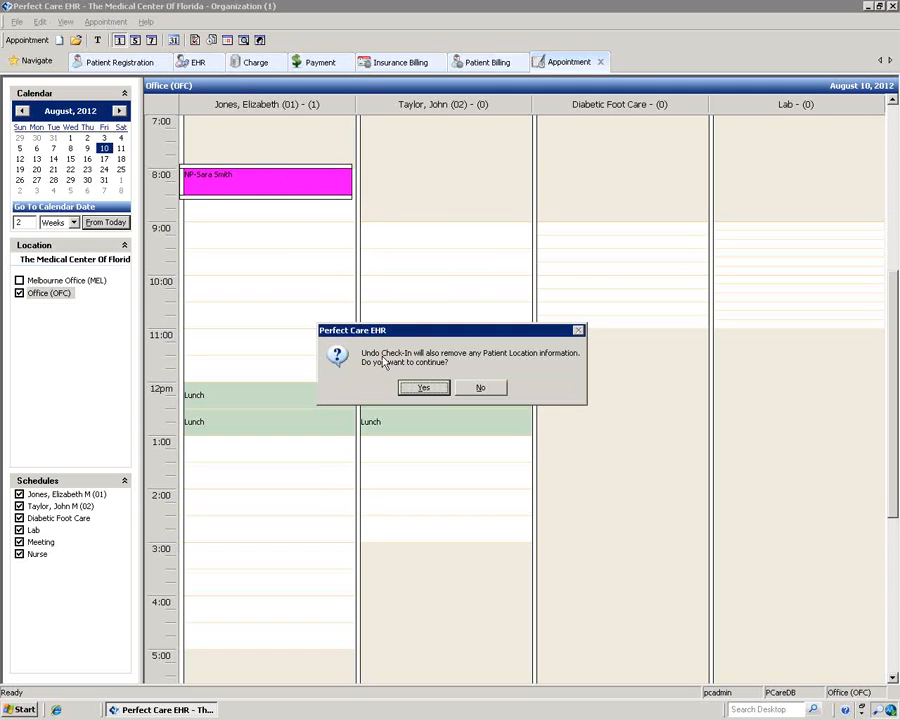
click(410, 387)
click(451, 387)
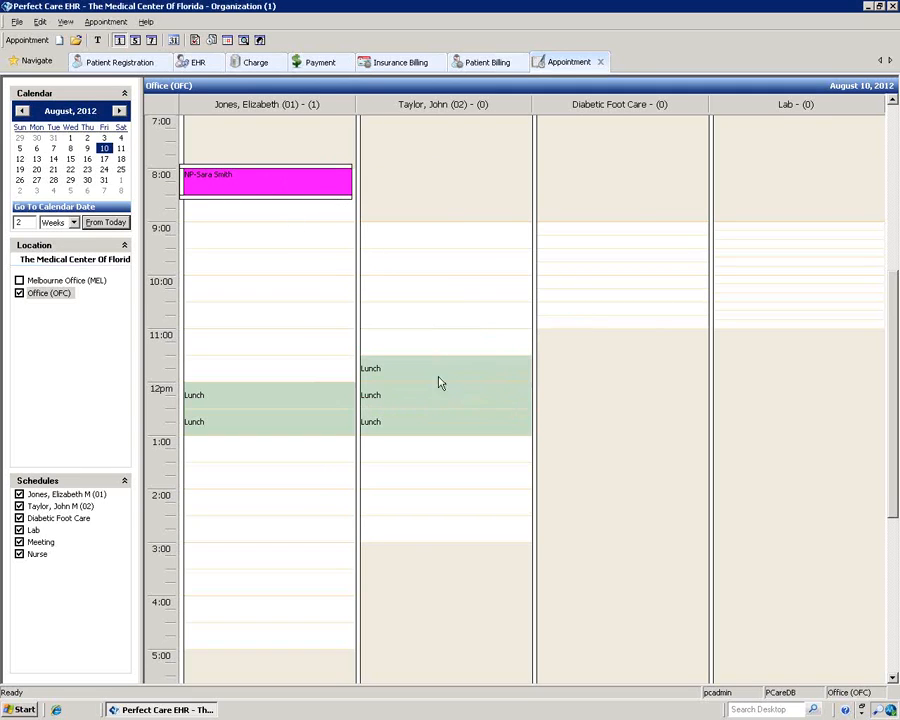
Step: Check the 8:00 appointment's patient in again
right_click(275, 184)
click(315, 218)
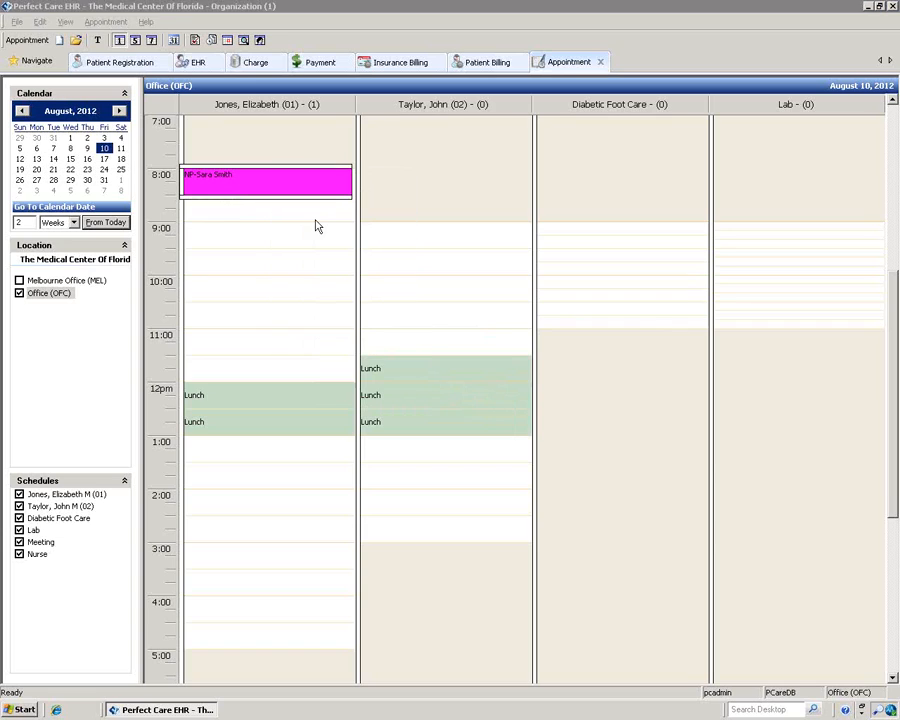
click(436, 388)
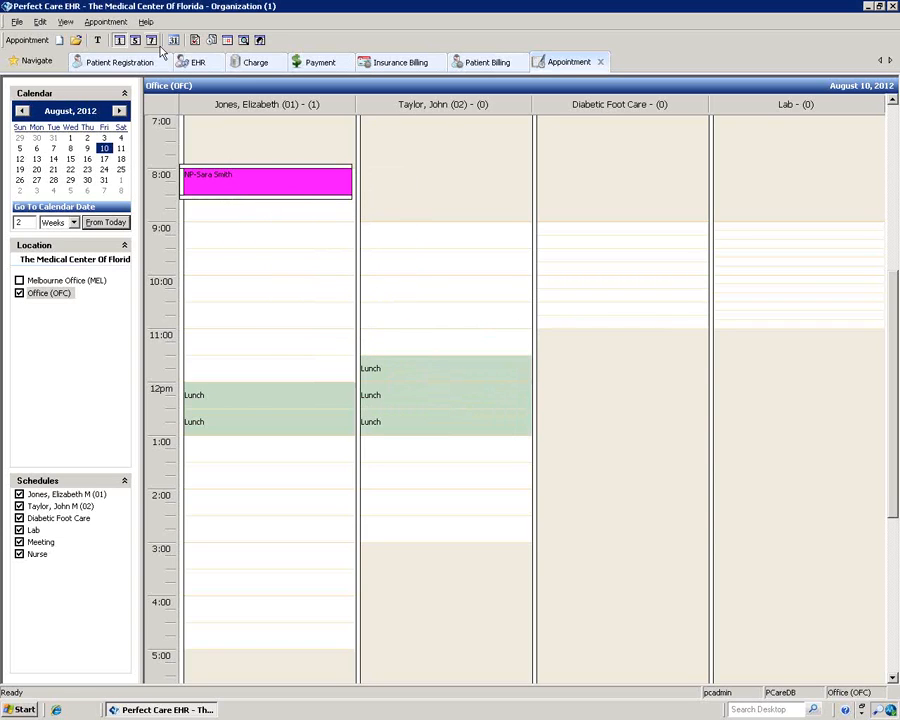
Step: Check the patient out of the 8:00 appointment
click(195, 40)
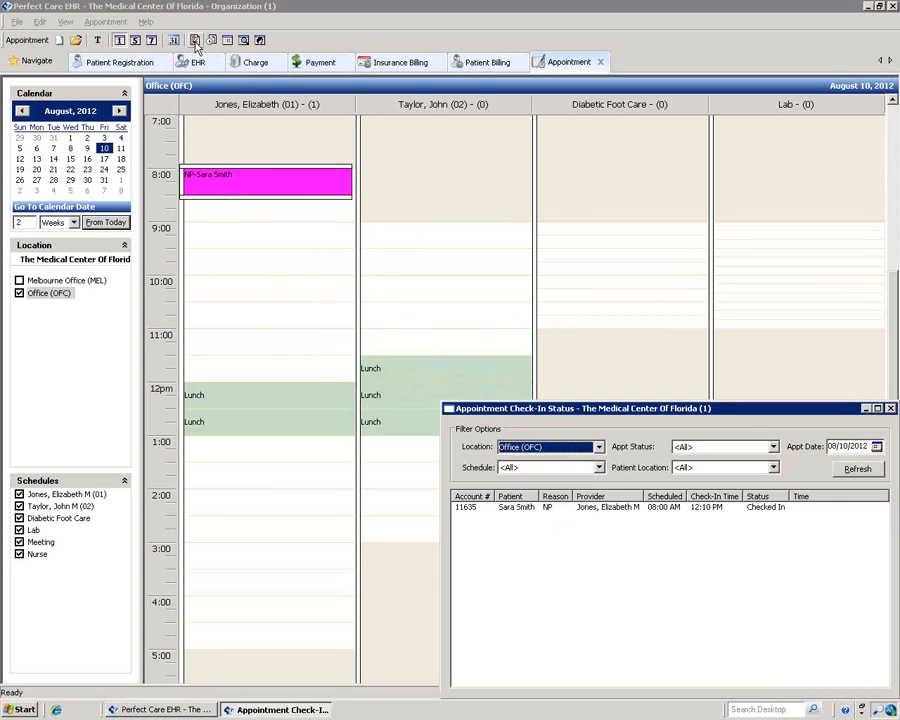
drag(593, 412, 335, 178)
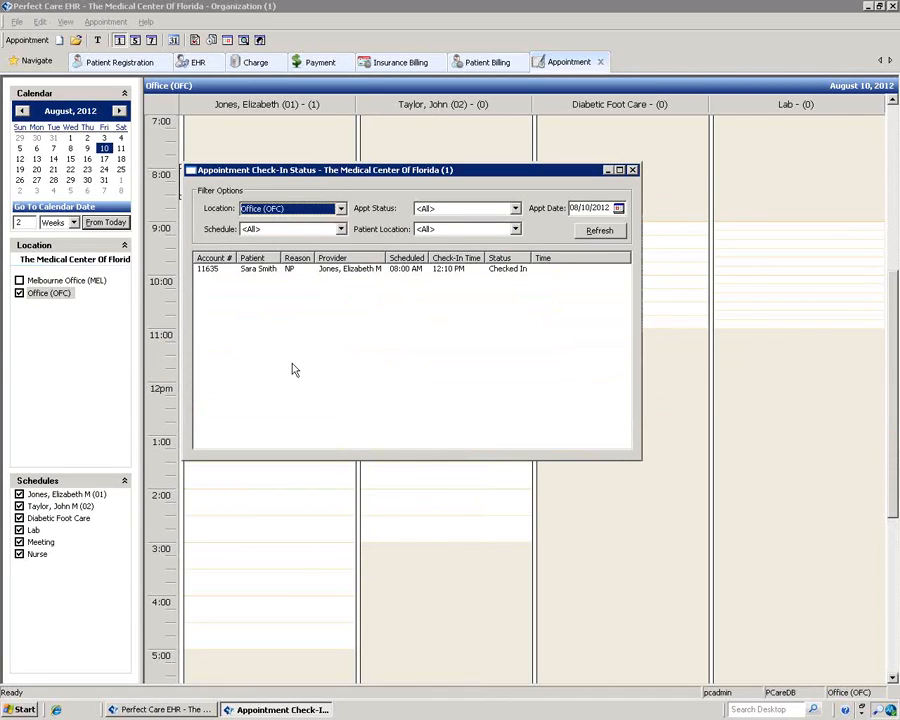
click(632, 170)
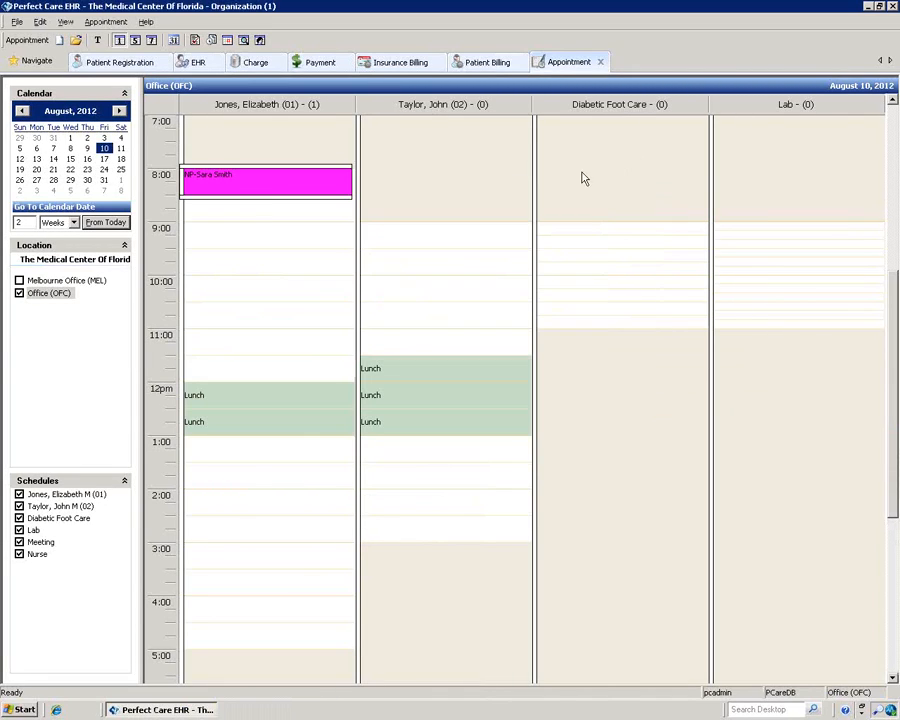
right_click(266, 186)
click(294, 215)
click(452, 387)
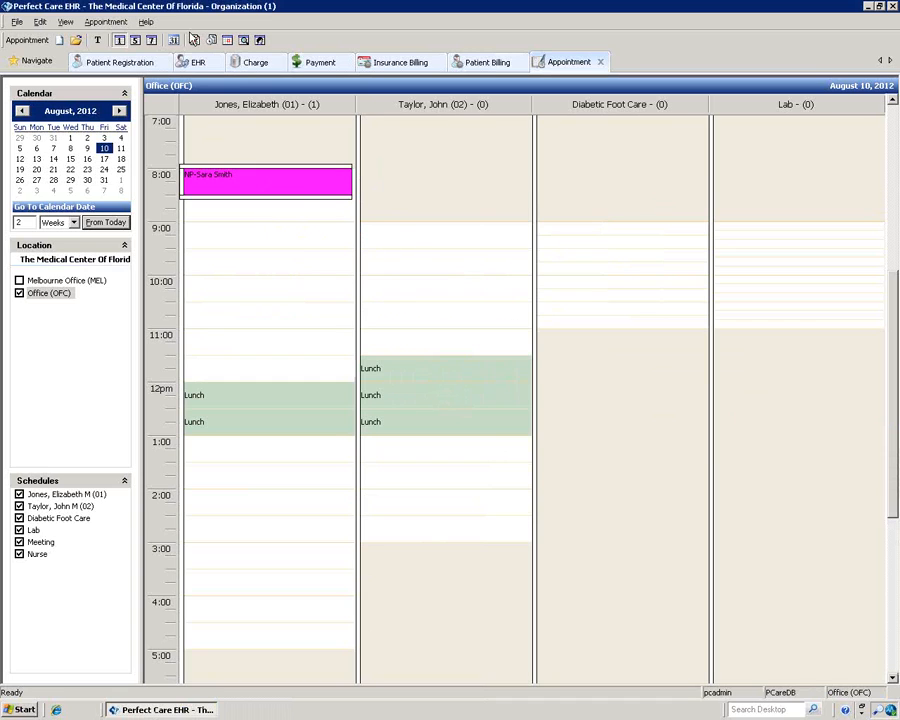
Step: Refresh the Check-In Status list with schedule, status and location filters unchanged, close it, and open the Wait List
click(195, 40)
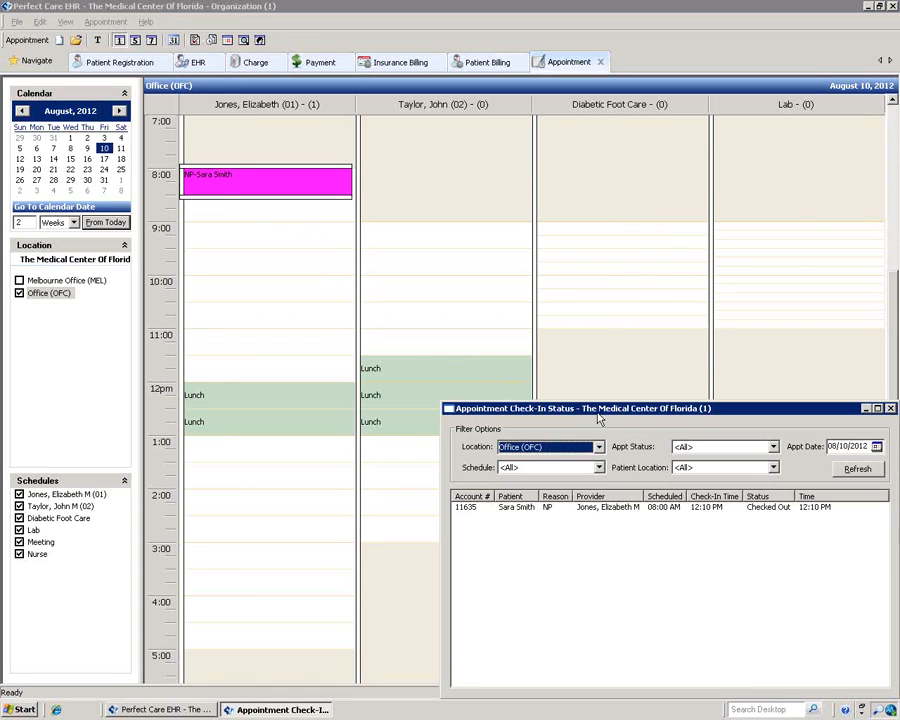
drag(595, 412, 365, 226)
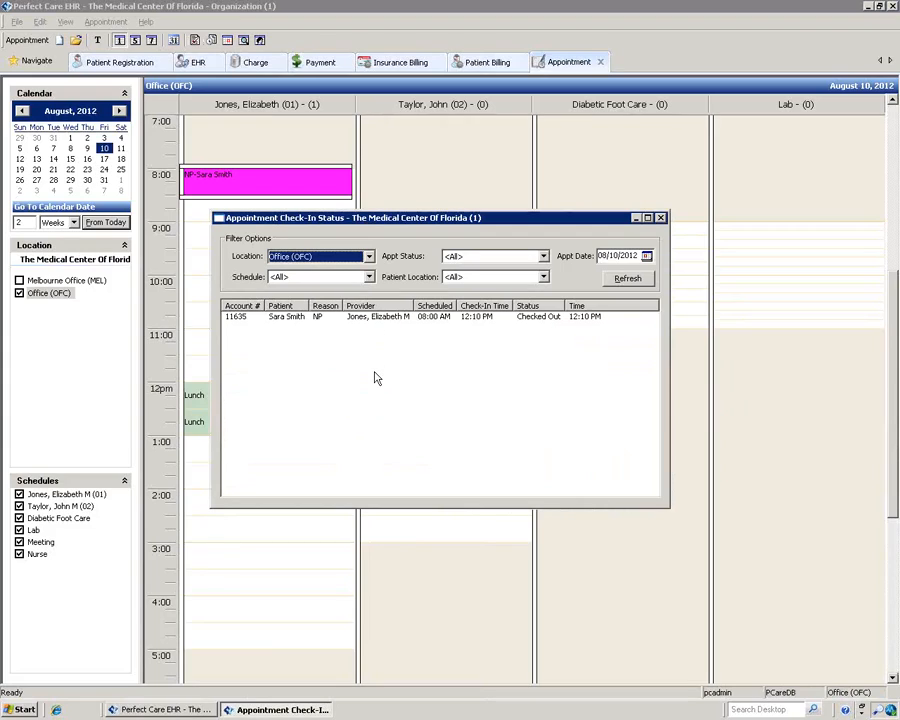
click(369, 277)
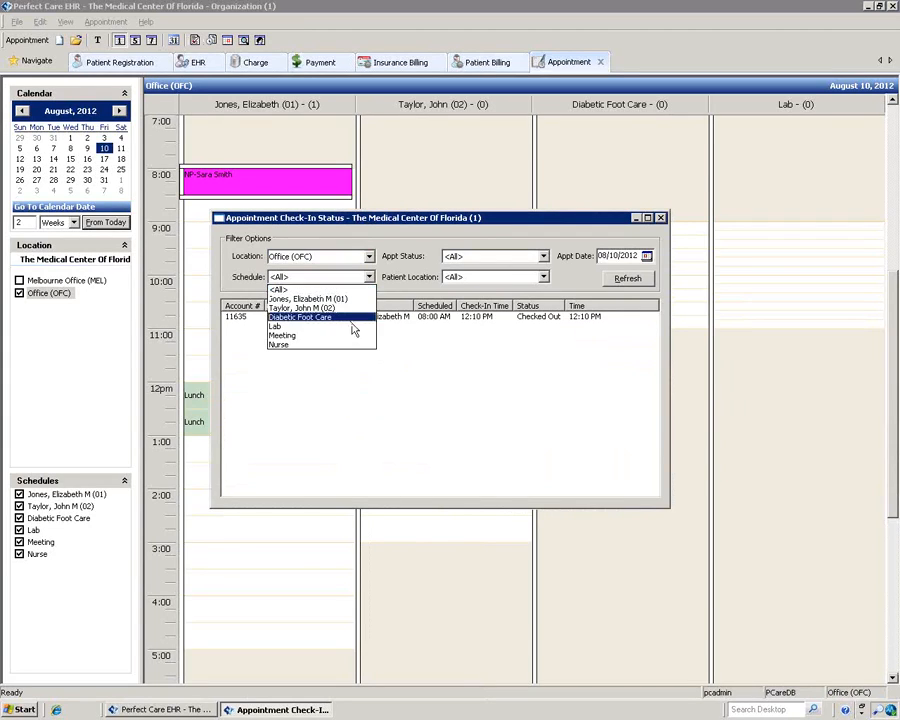
click(445, 345)
click(543, 256)
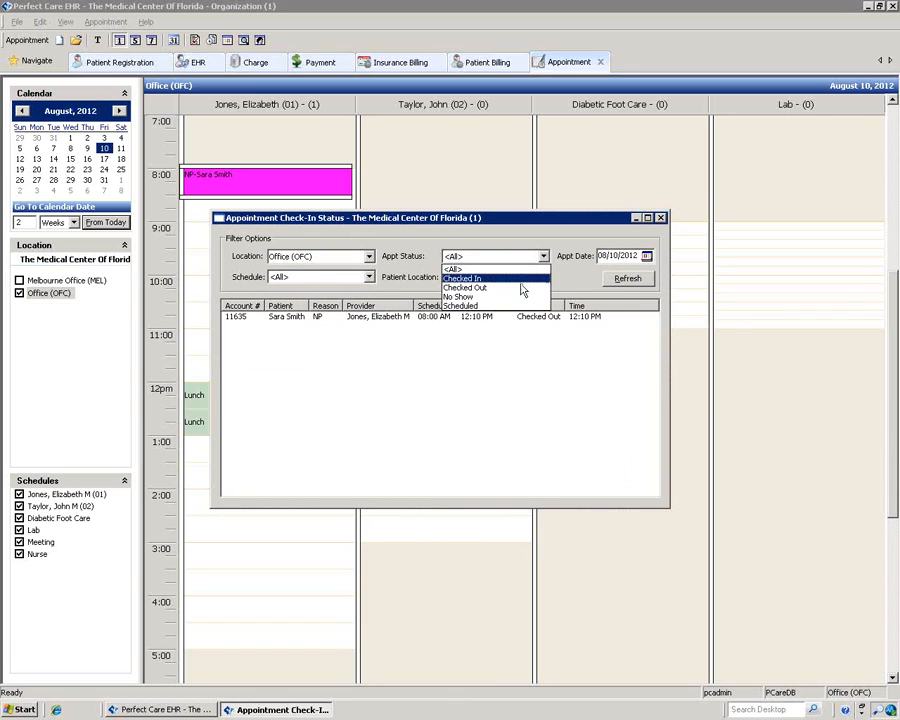
click(497, 362)
click(543, 277)
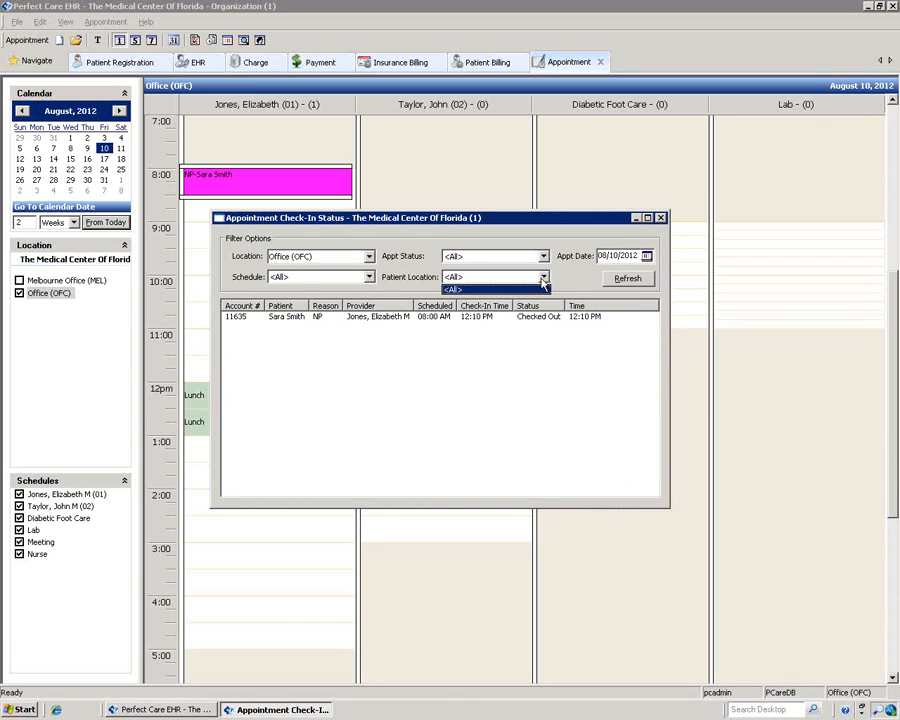
click(543, 288)
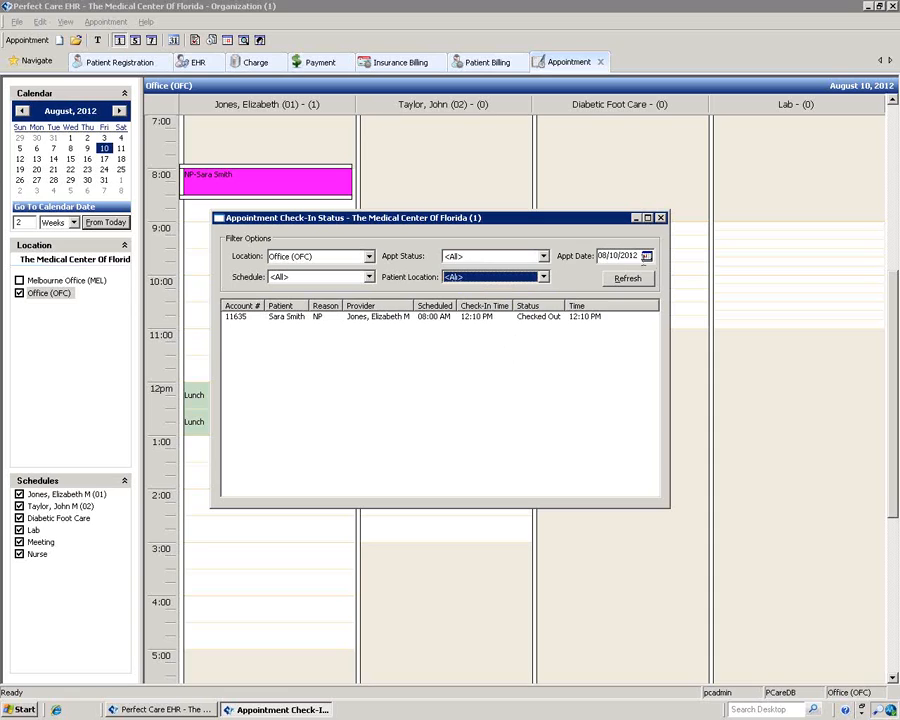
click(636, 283)
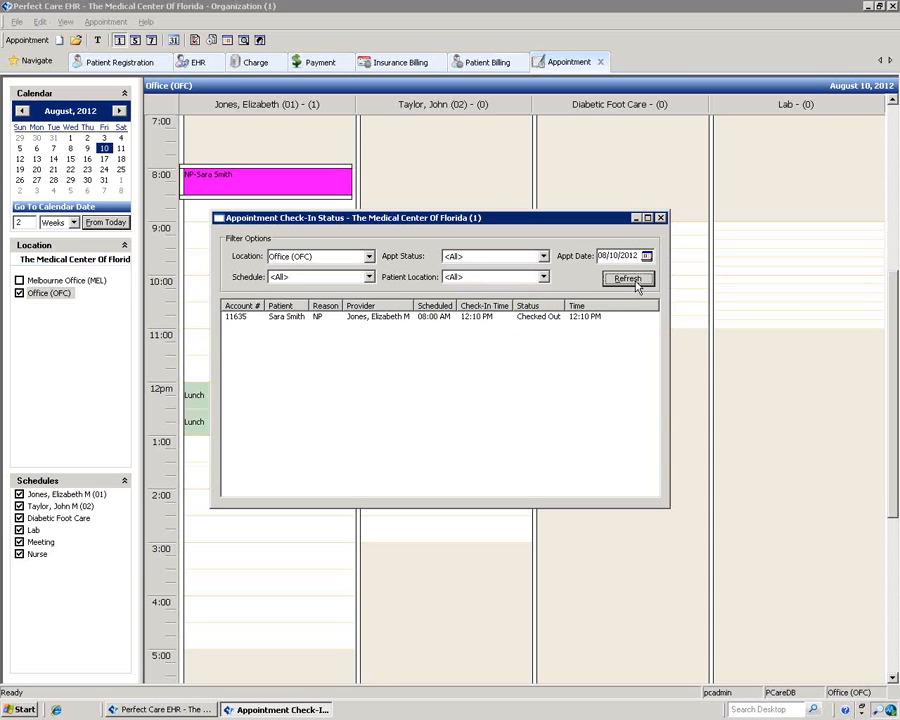
click(661, 218)
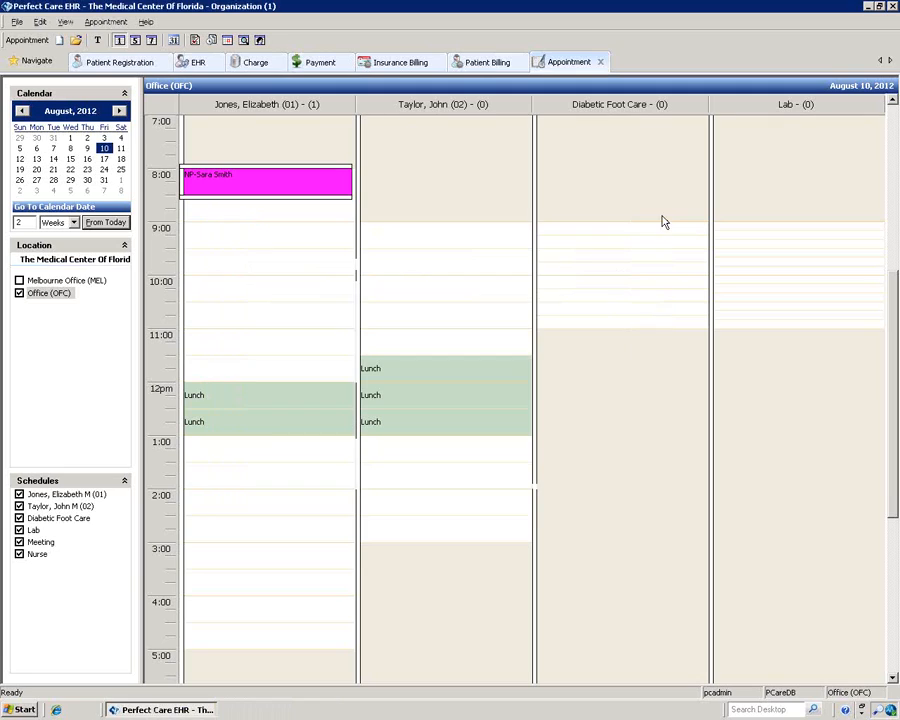
click(212, 41)
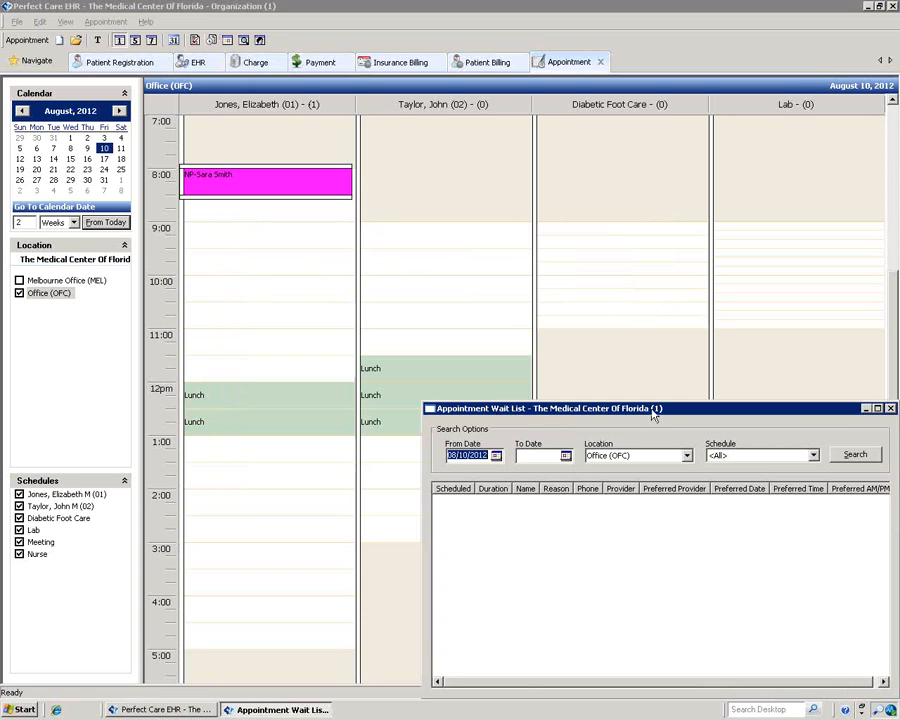
drag(650, 408, 491, 228)
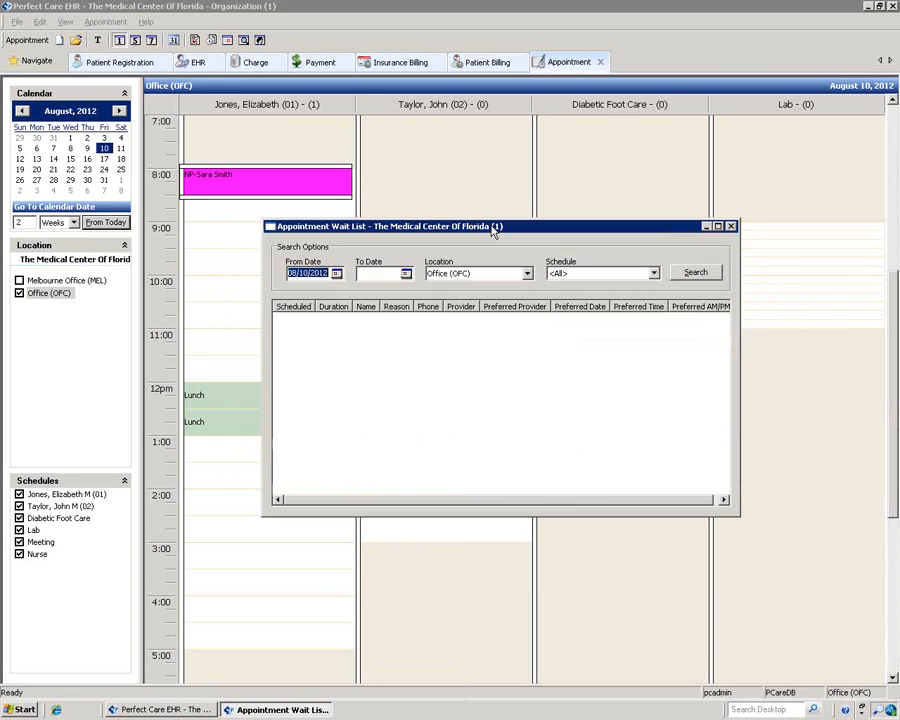
click(406, 274)
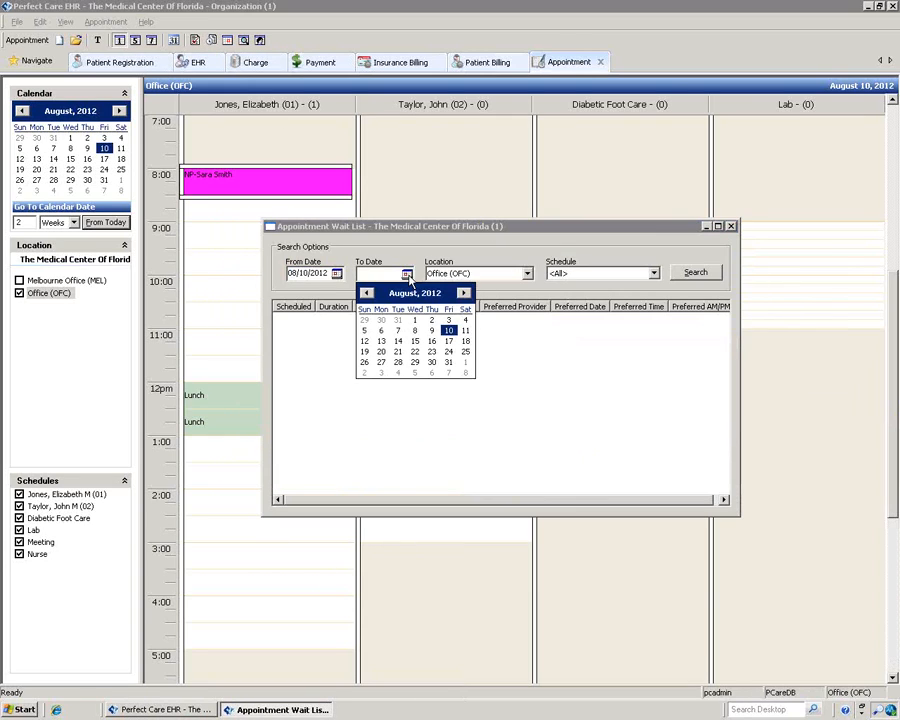
click(449, 343)
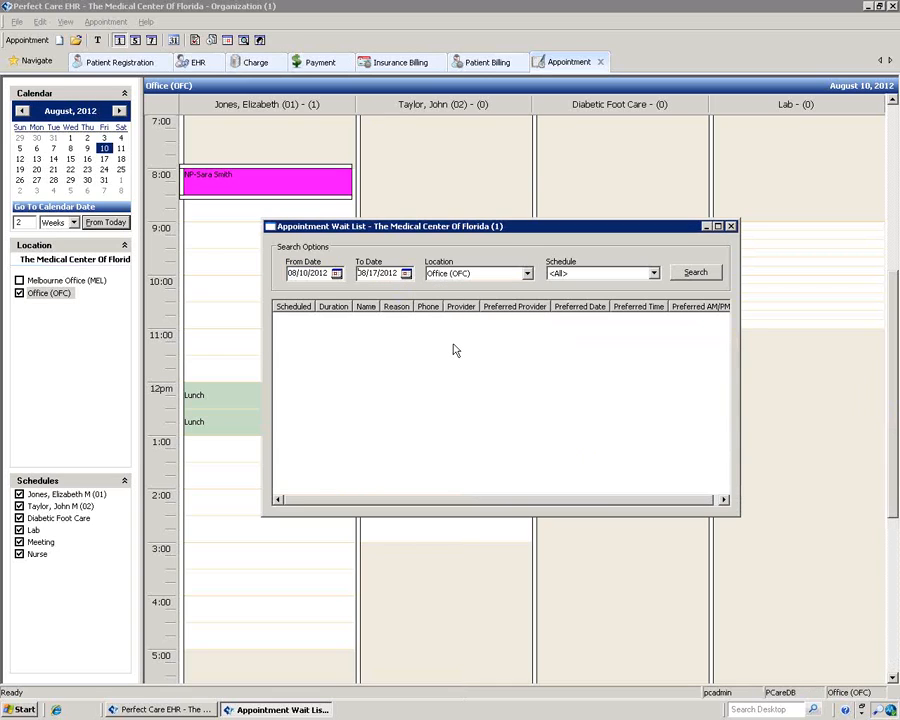
click(692, 276)
click(527, 273)
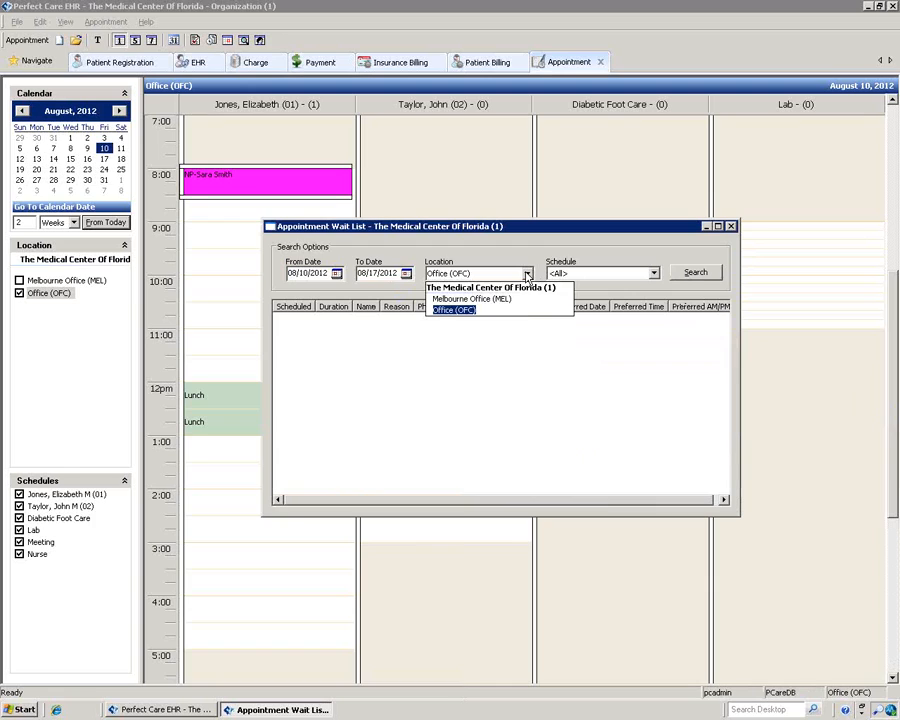
click(474, 310)
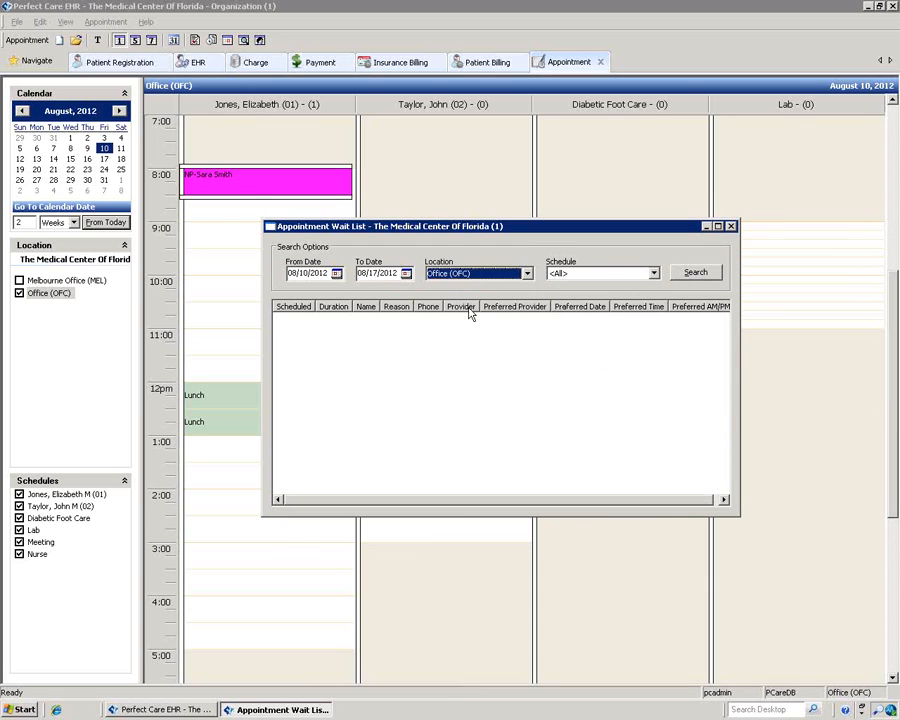
click(731, 227)
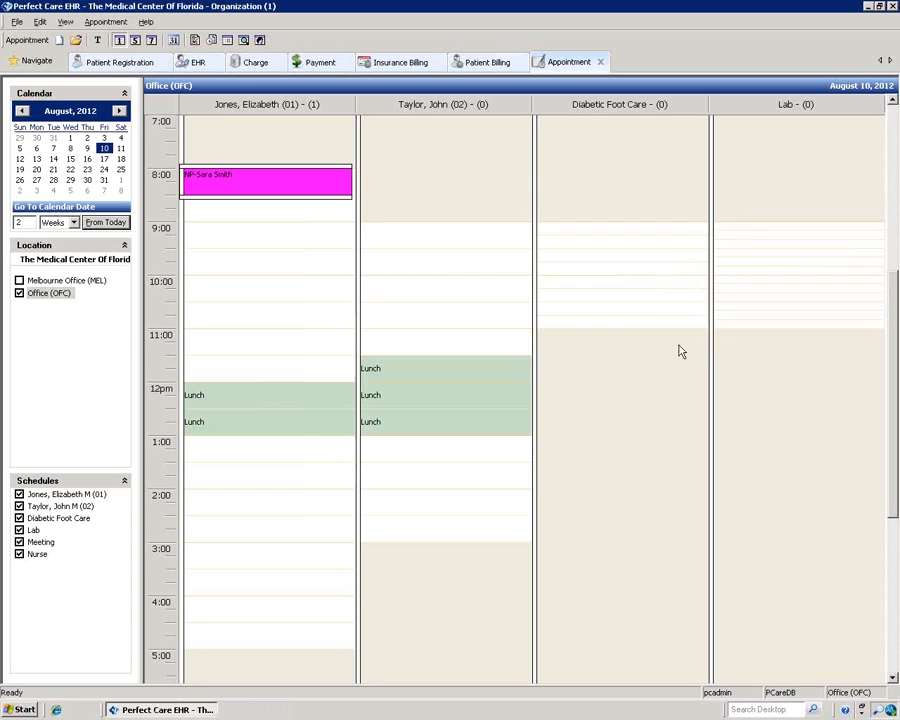
click(228, 41)
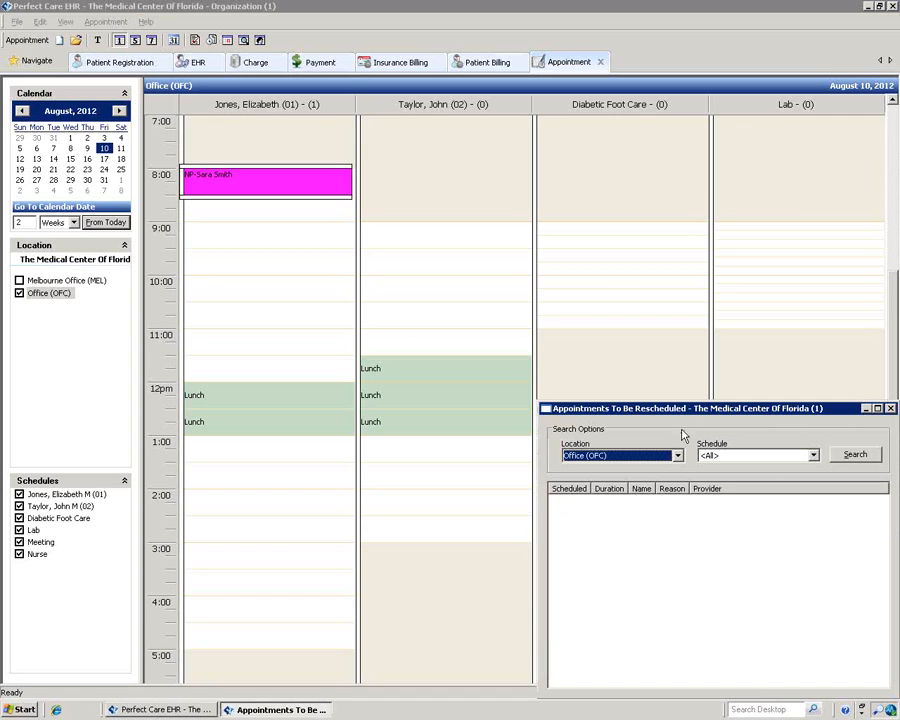
Step: Switch the reschedule list's location to Melbourne Office (MEL), back to Office (OFC), then close it
drag(677, 413, 487, 291)
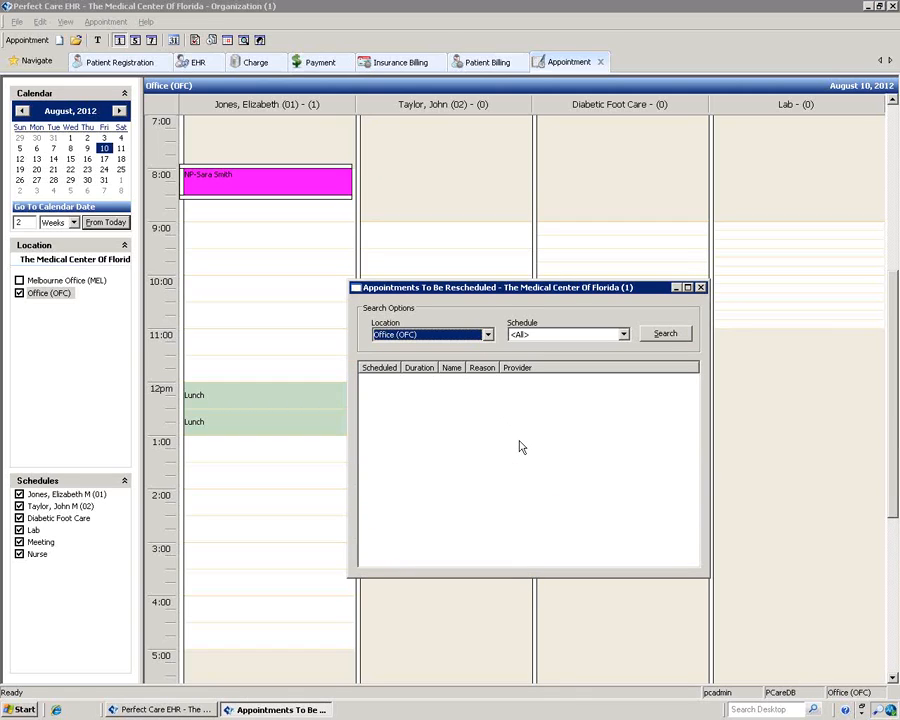
click(488, 334)
click(470, 358)
click(488, 334)
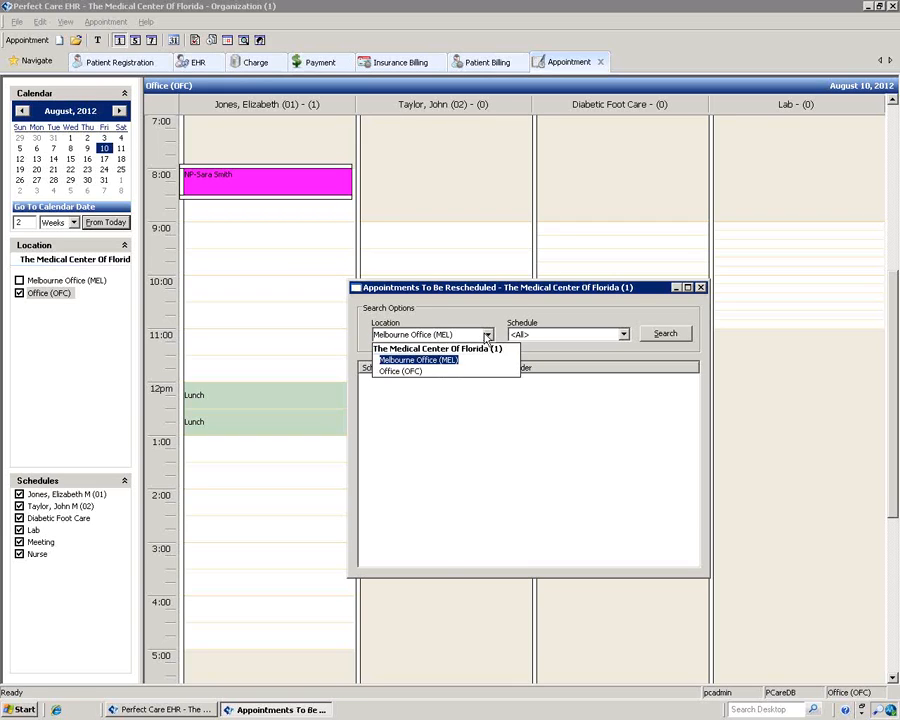
click(434, 371)
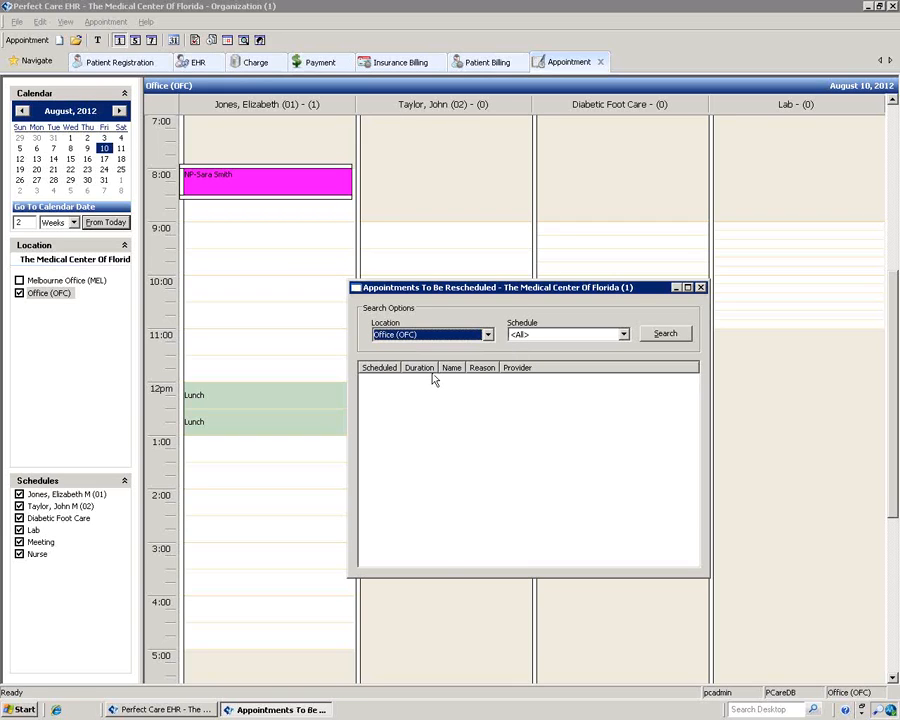
click(700, 288)
Step: Undo the 8:00 appointment's check-out and then its check-in
right_click(265, 190)
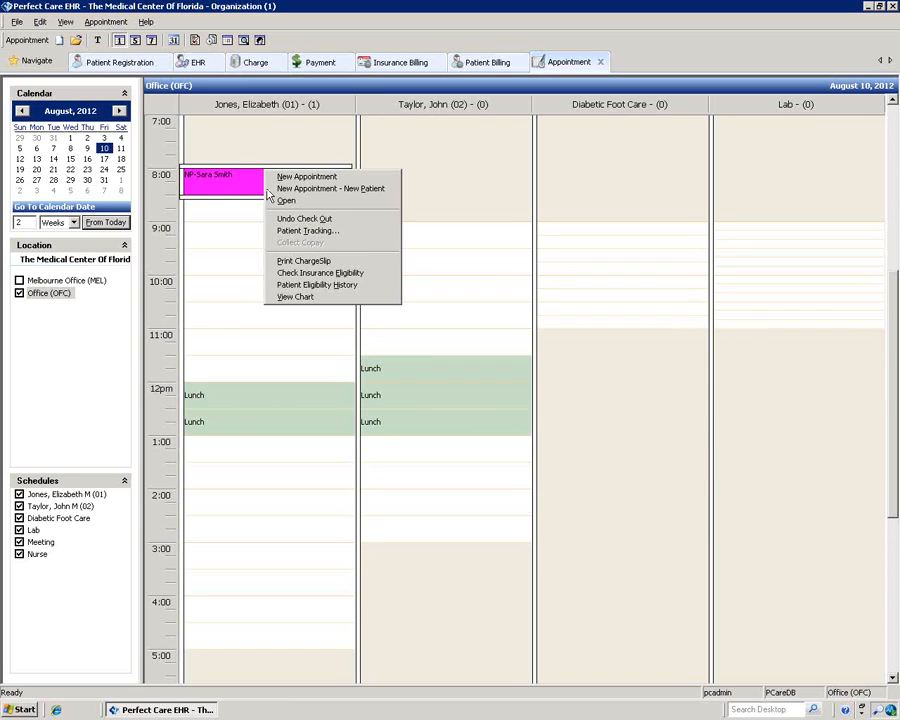
click(286, 219)
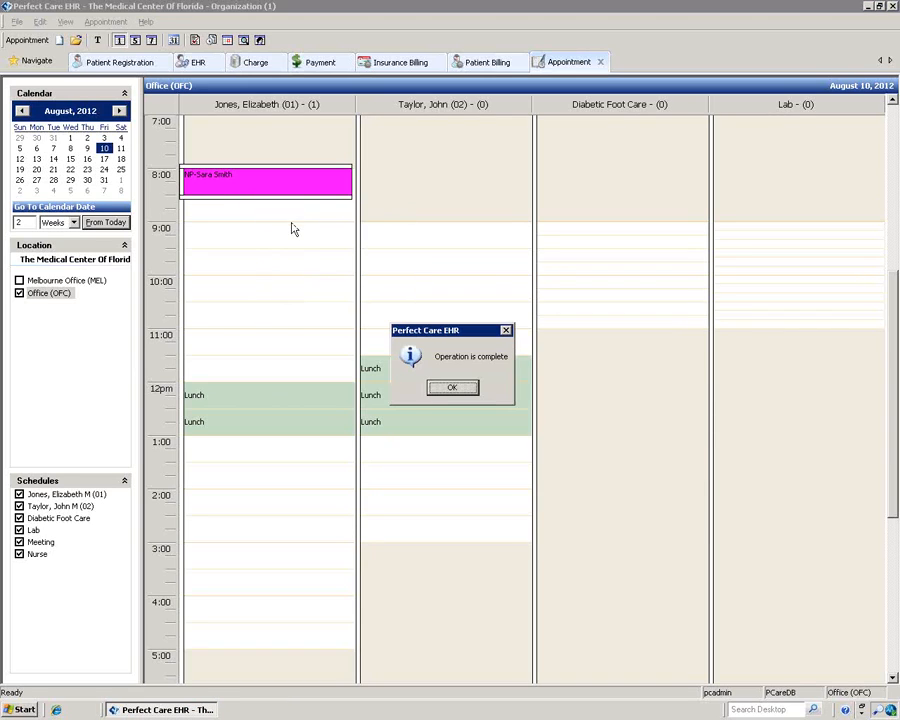
click(452, 387)
right_click(261, 180)
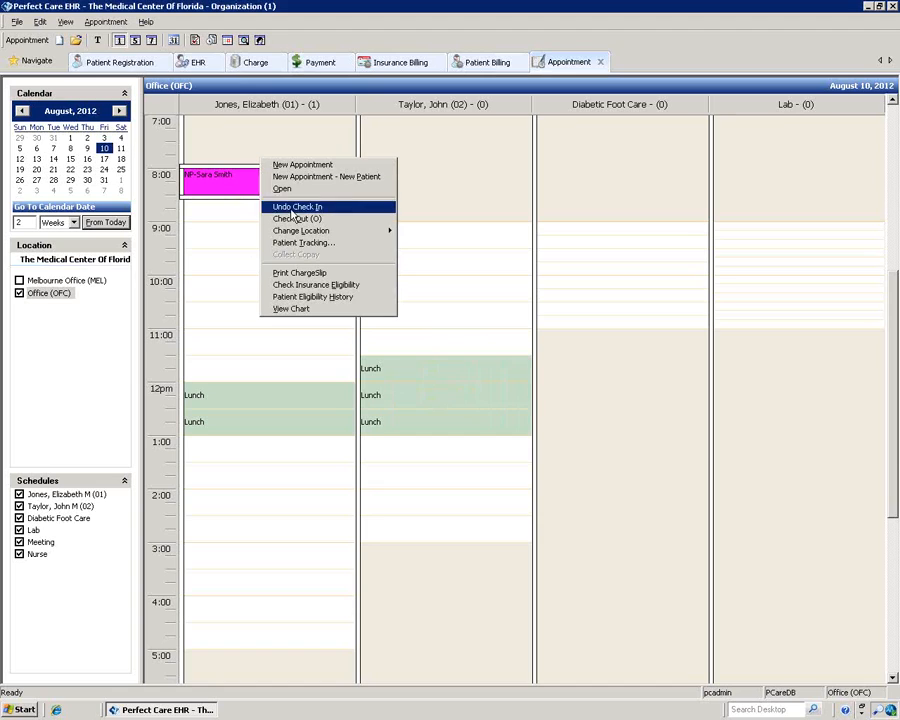
click(290, 205)
click(405, 387)
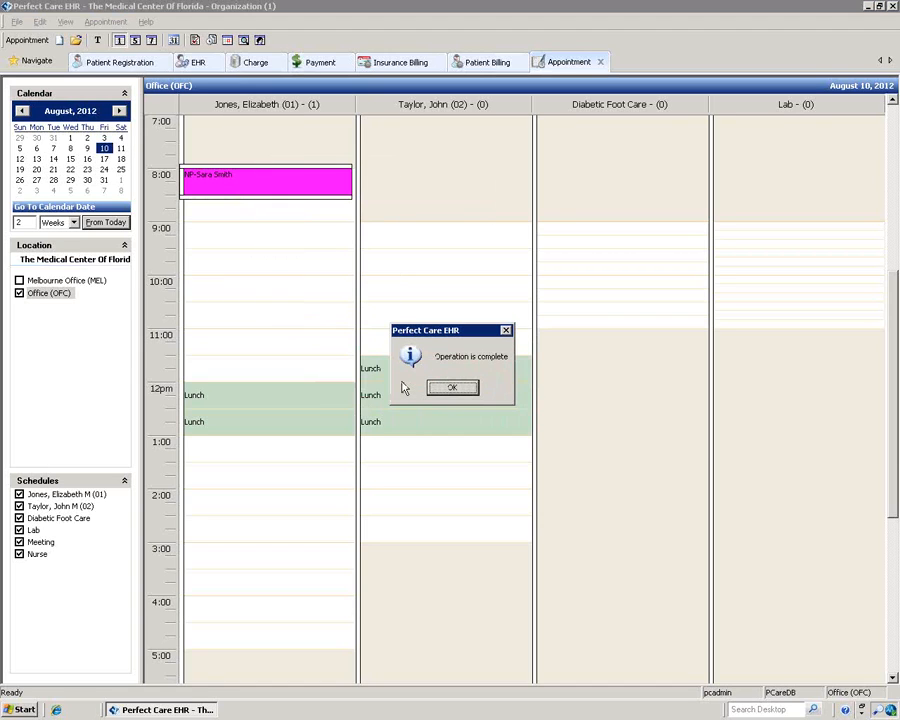
click(448, 390)
Step: Mark the 8:00 appointment as an office-initiated Reschedule Later
right_click(290, 168)
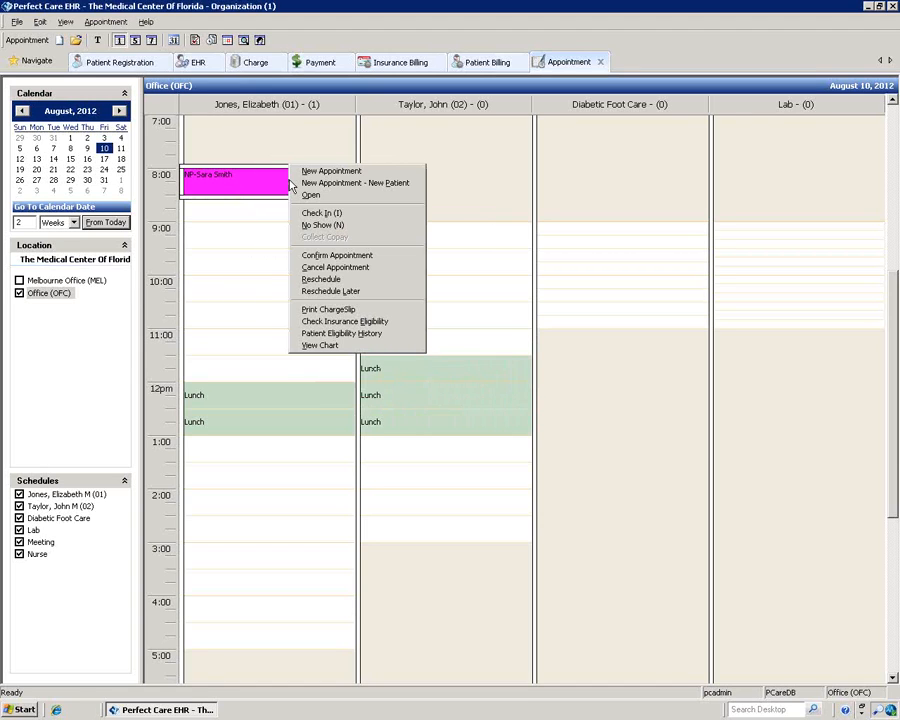
click(348, 292)
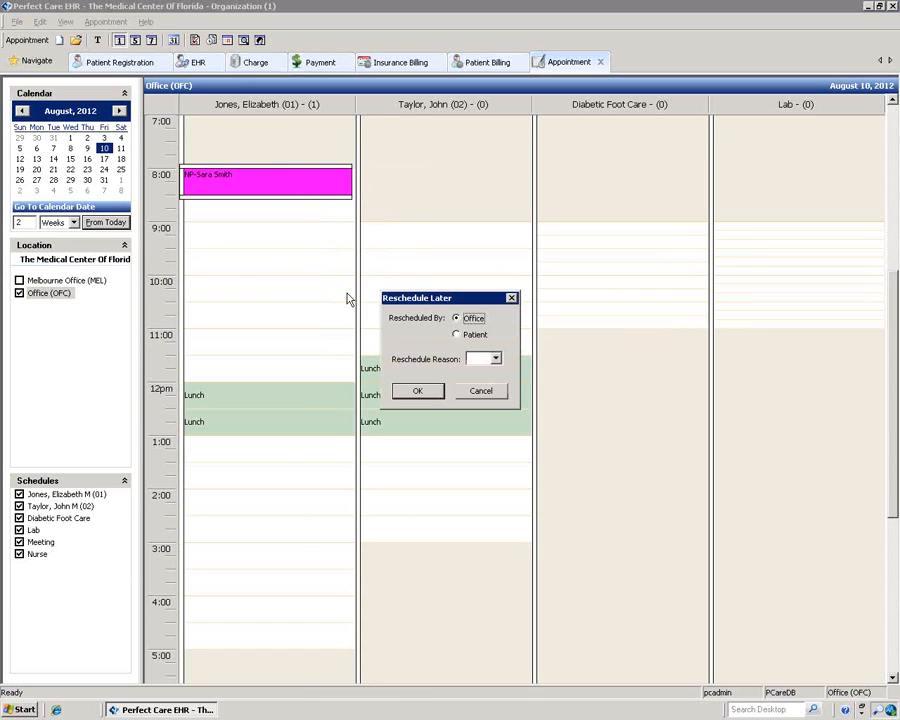
click(422, 394)
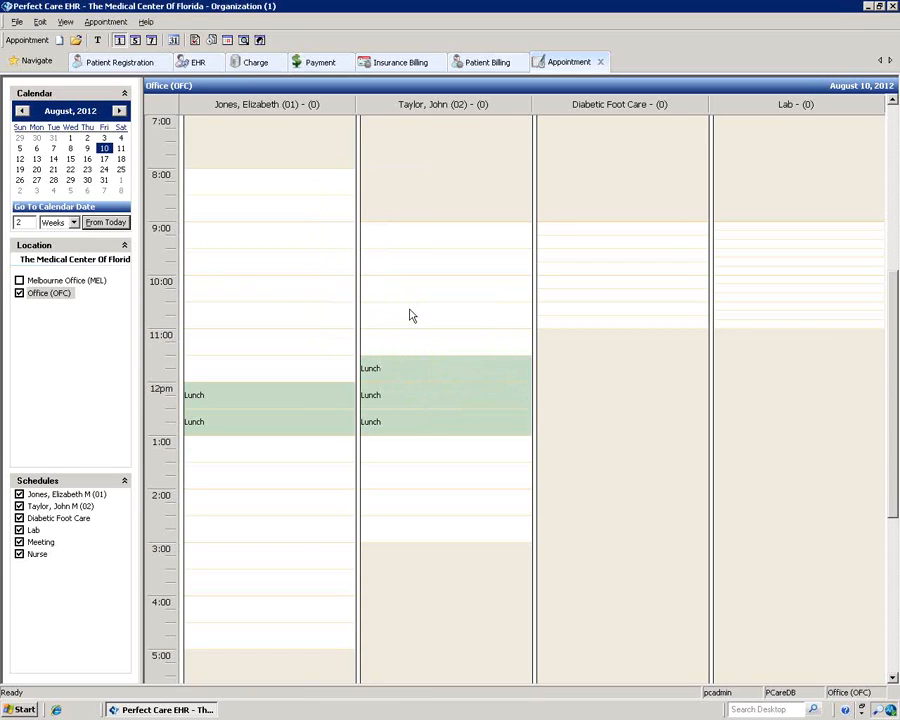
Step: In the reschedule list, review the pending 08/10 8:00 AM appointment's details, then choose Reschedule for it
click(226, 42)
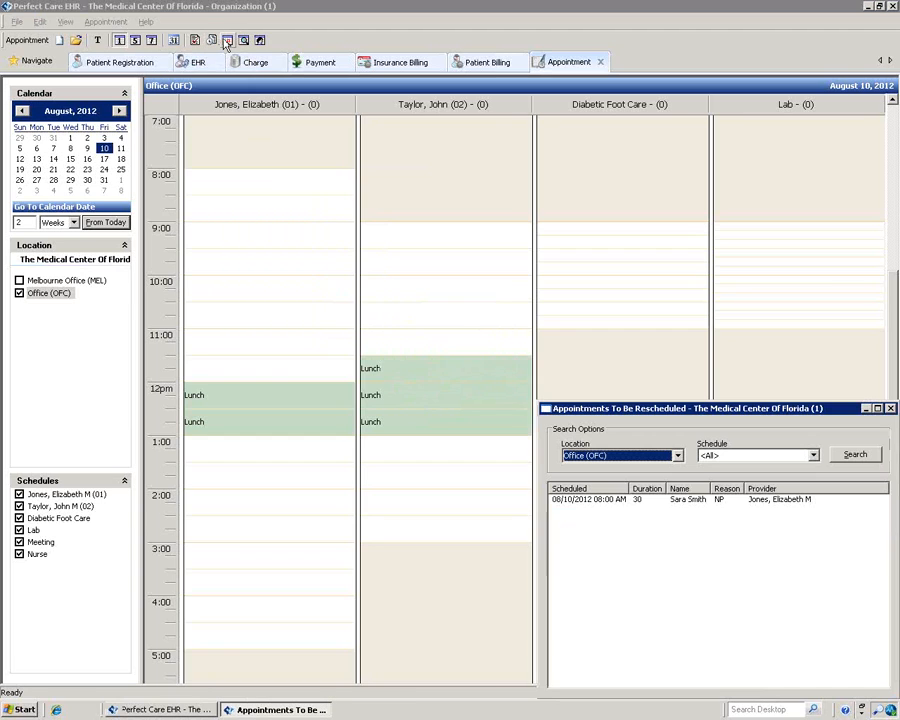
drag(590, 406, 134, 119)
click(245, 220)
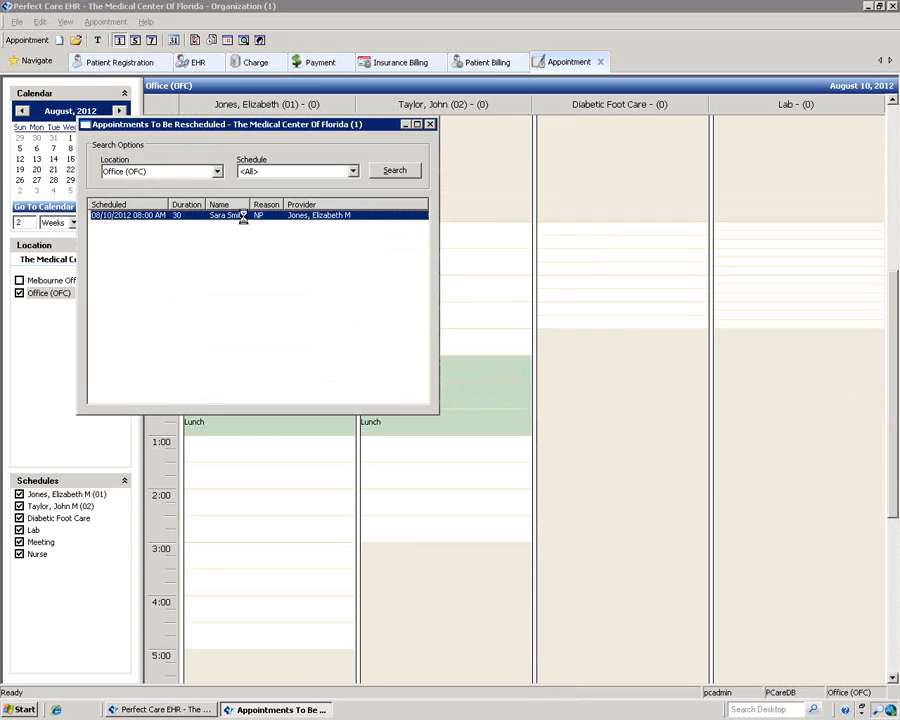
double_click(245, 220)
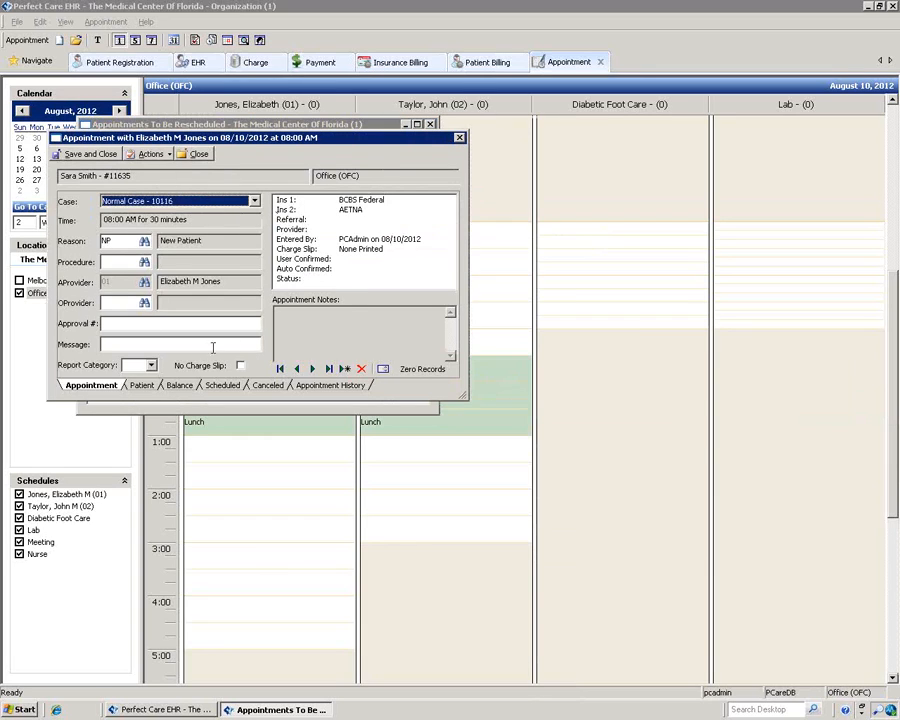
click(459, 137)
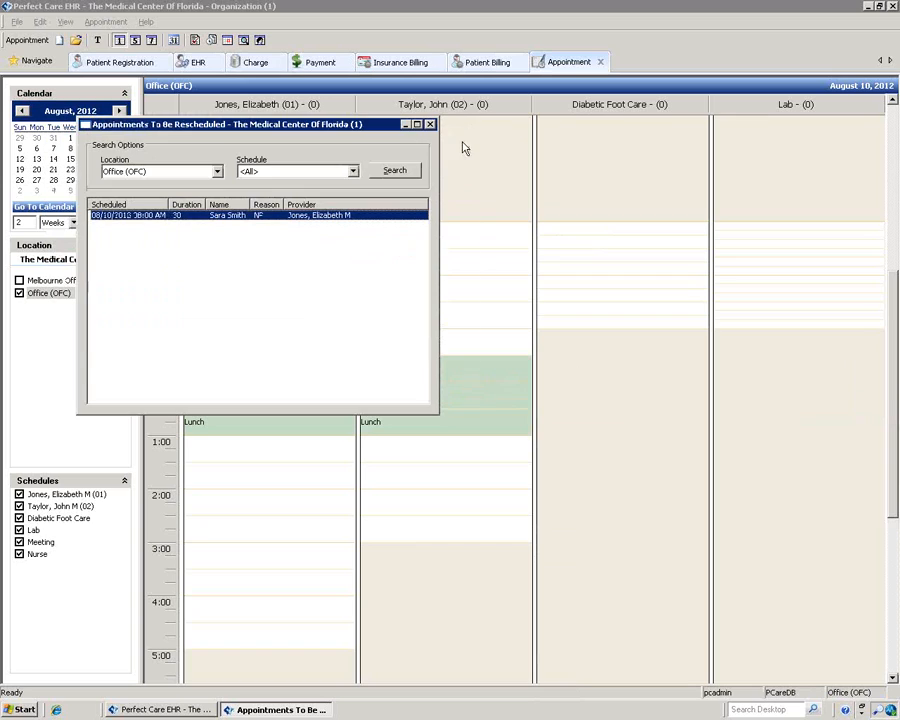
right_click(208, 217)
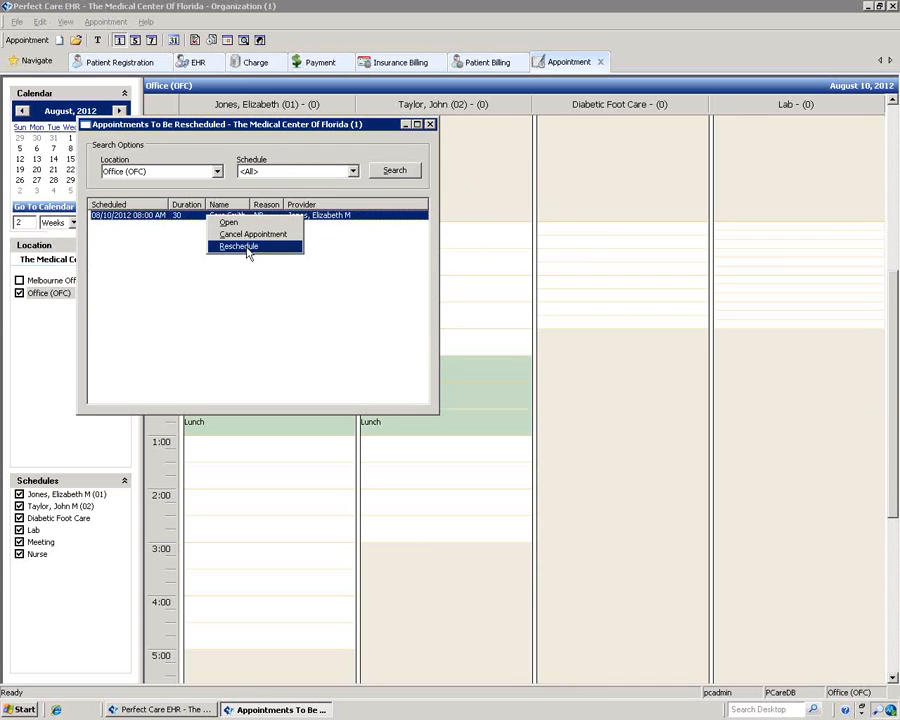
click(247, 248)
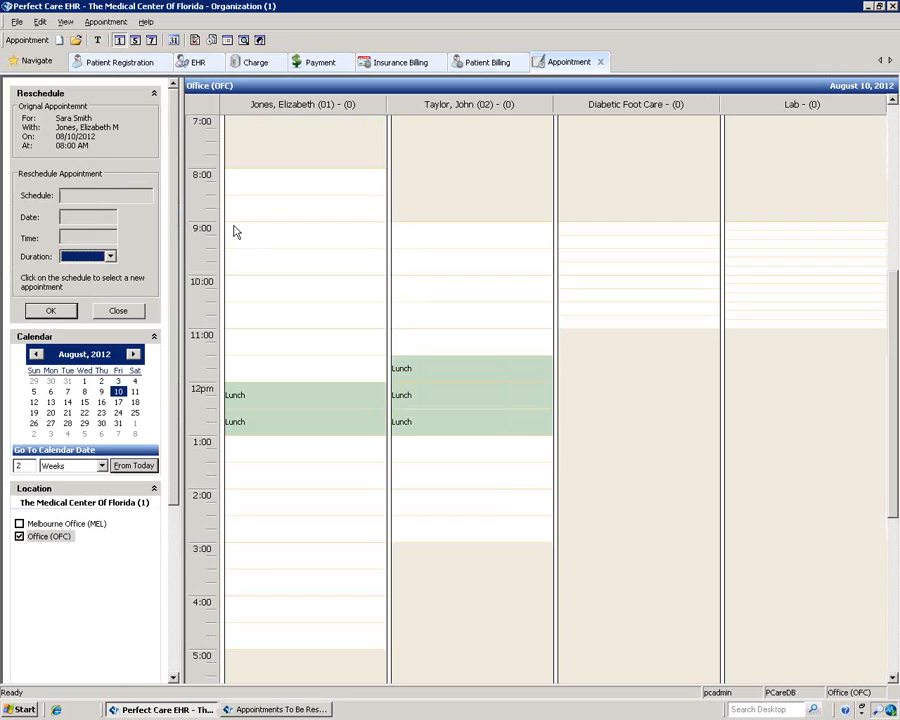
Step: Move the NP appointment to 9:30 AM on August 17 for provider 01, extended to 45 minutes
click(118, 402)
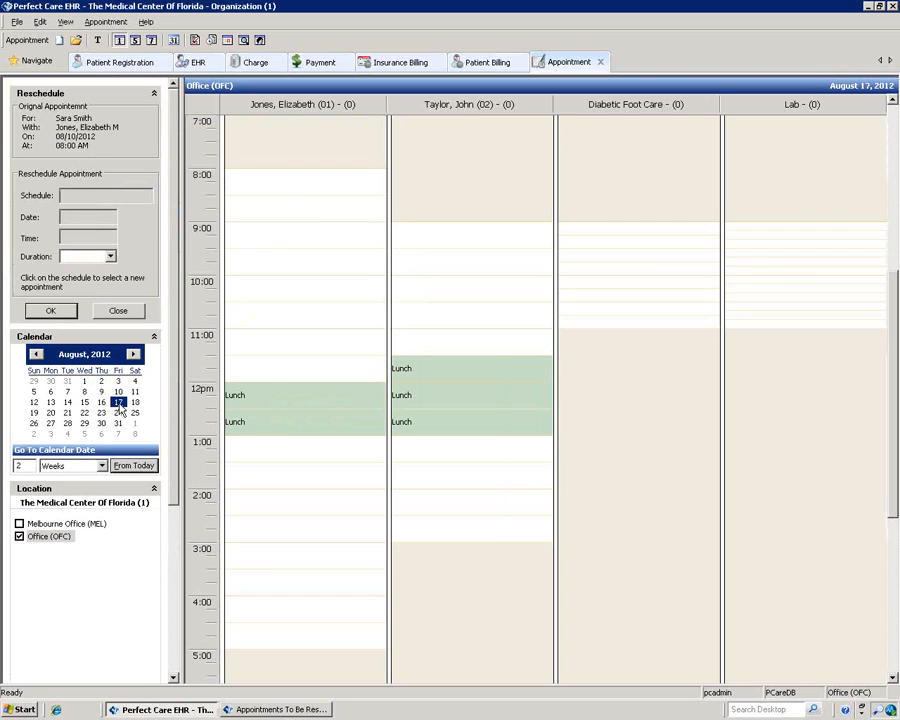
click(311, 262)
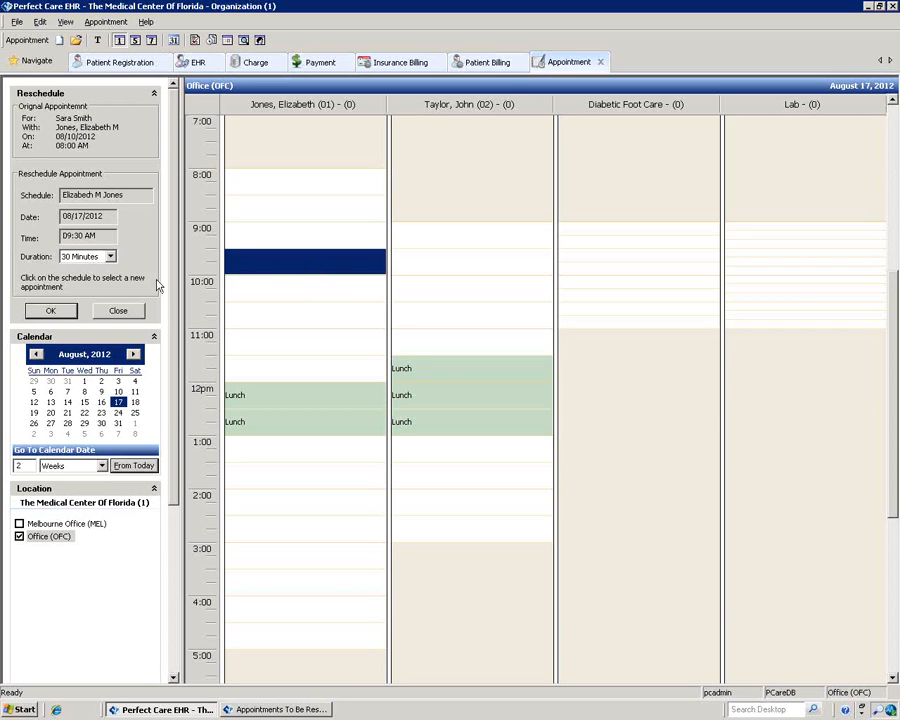
click(52, 310)
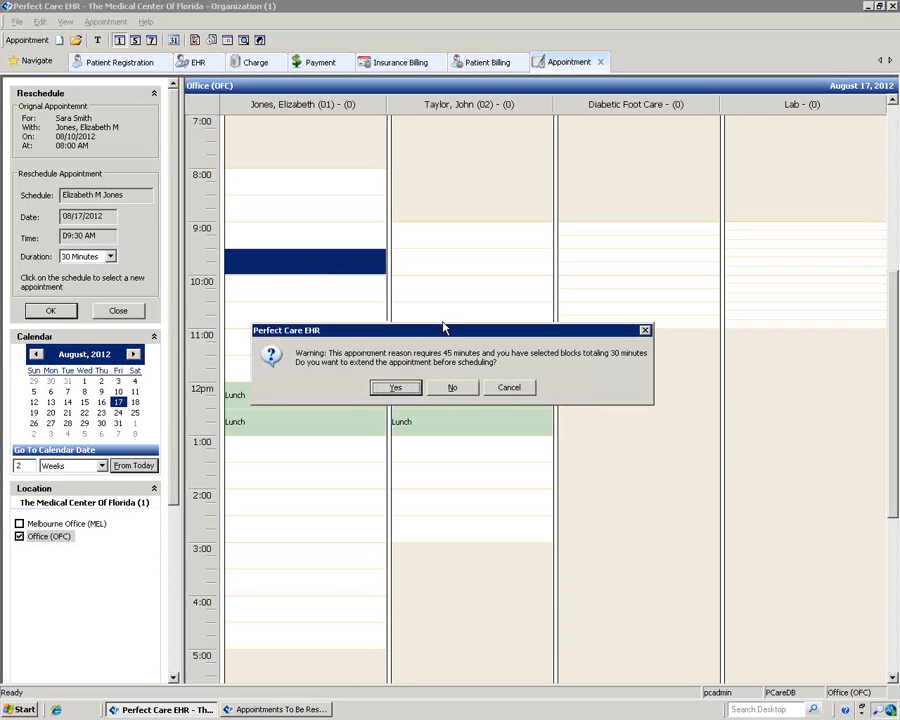
click(395, 387)
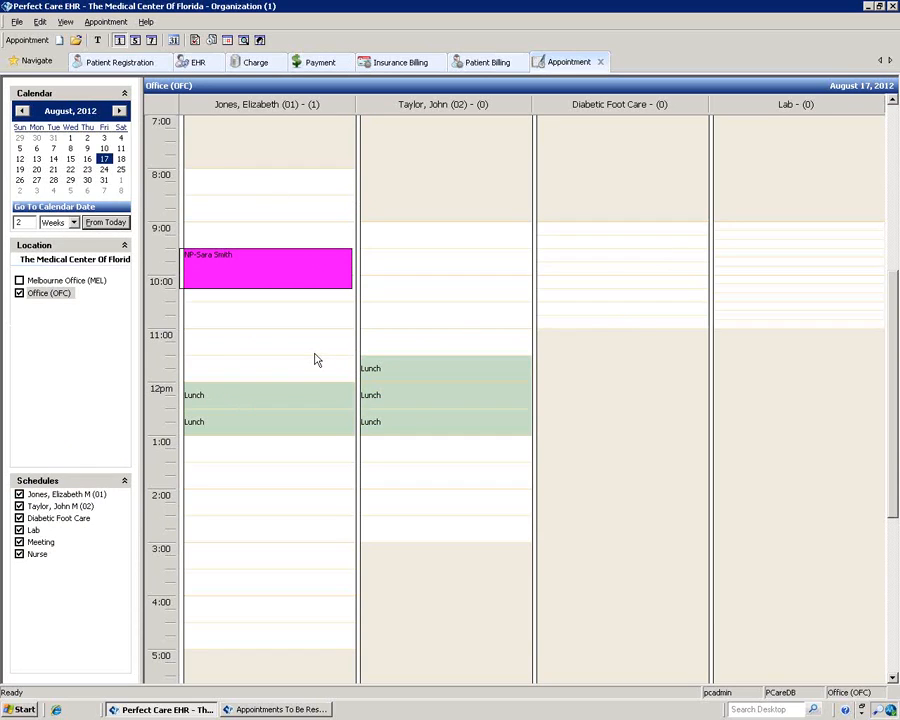
Step: Search the second provider's open slots through 08/14/2012 and jump to the Tuesday 08/14 opening
click(244, 40)
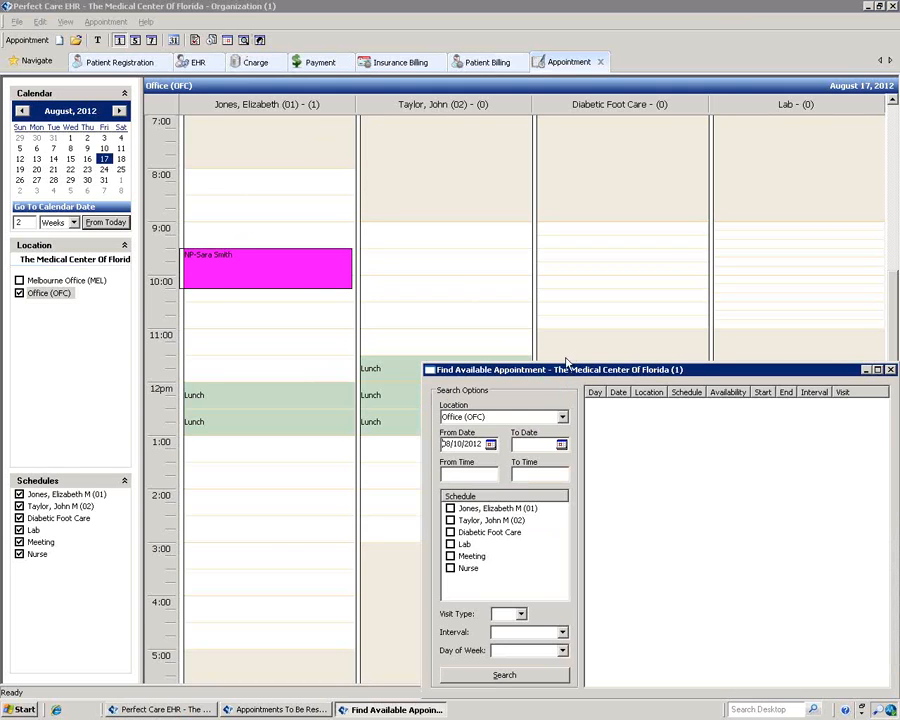
drag(587, 373, 398, 185)
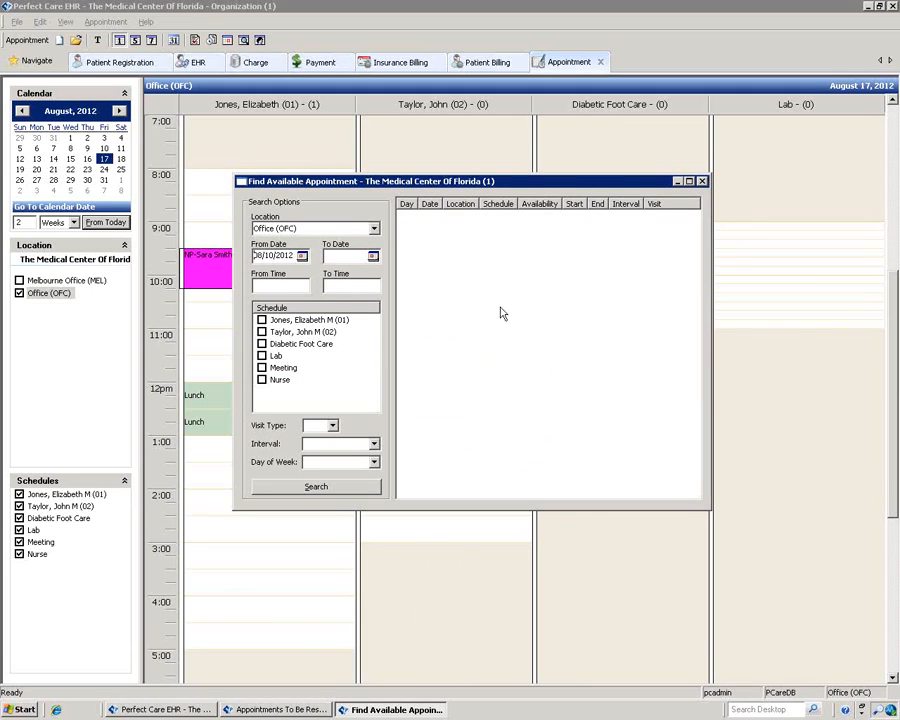
click(372, 256)
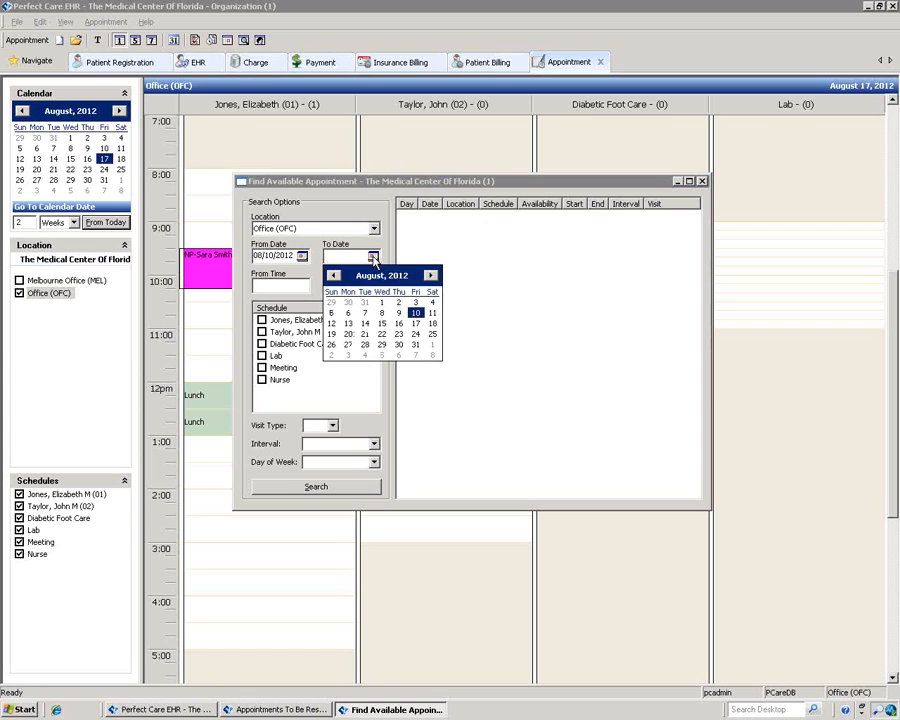
click(365, 324)
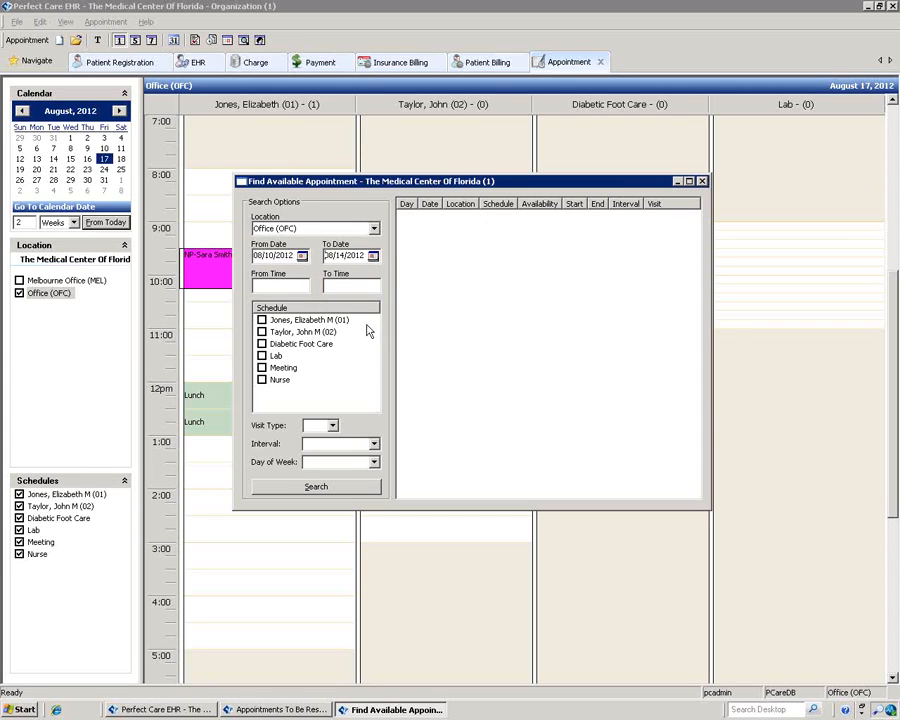
click(262, 332)
click(349, 486)
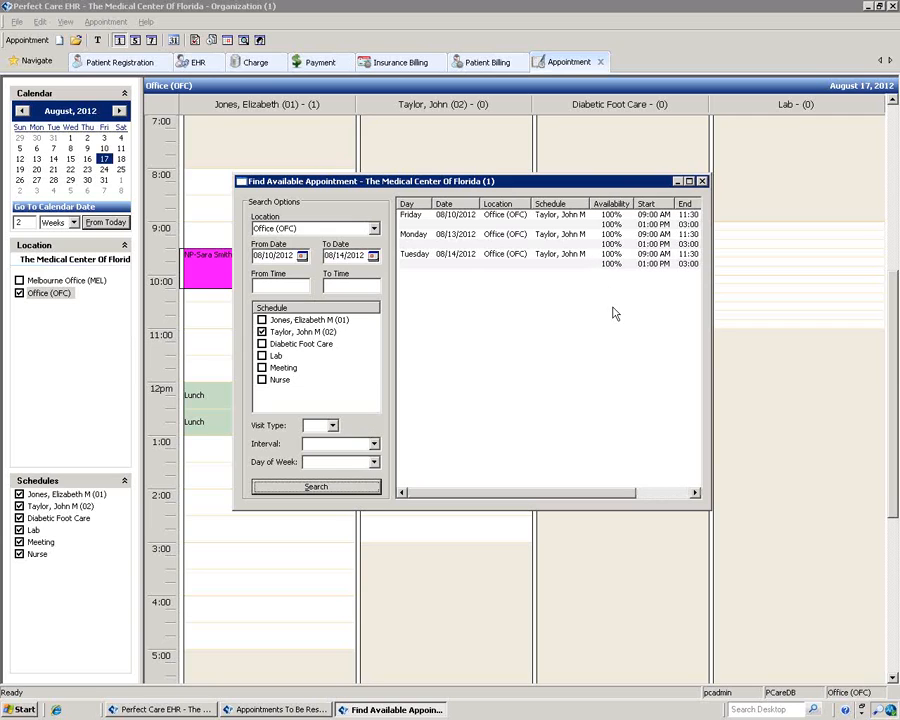
double_click(516, 260)
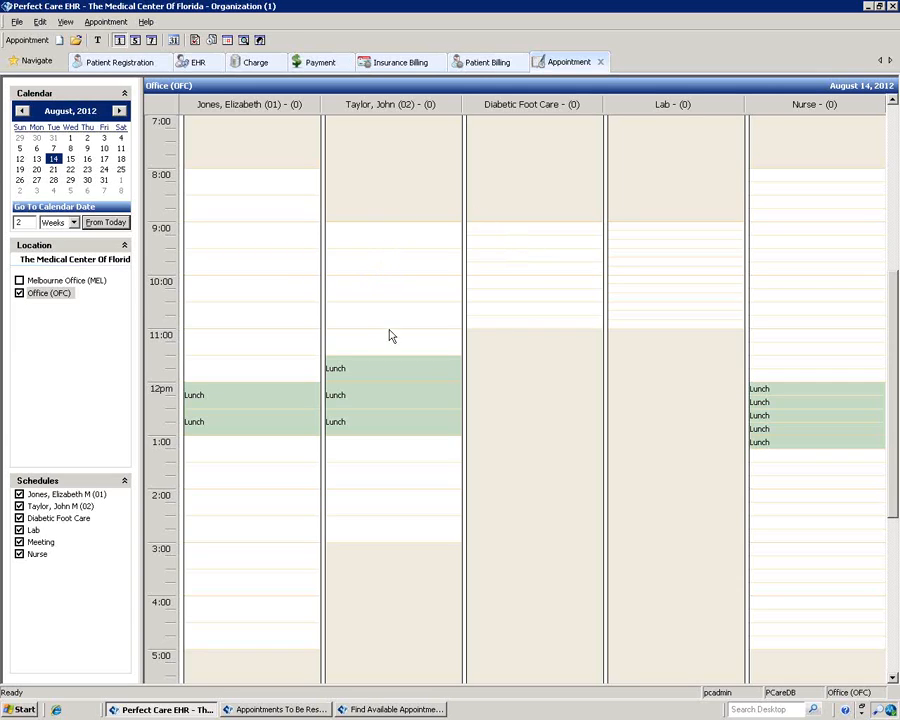
Step: Start a new 9:00 AM appointment in Taylor's column and pick the patient via Account # lookup
right_click(390, 243)
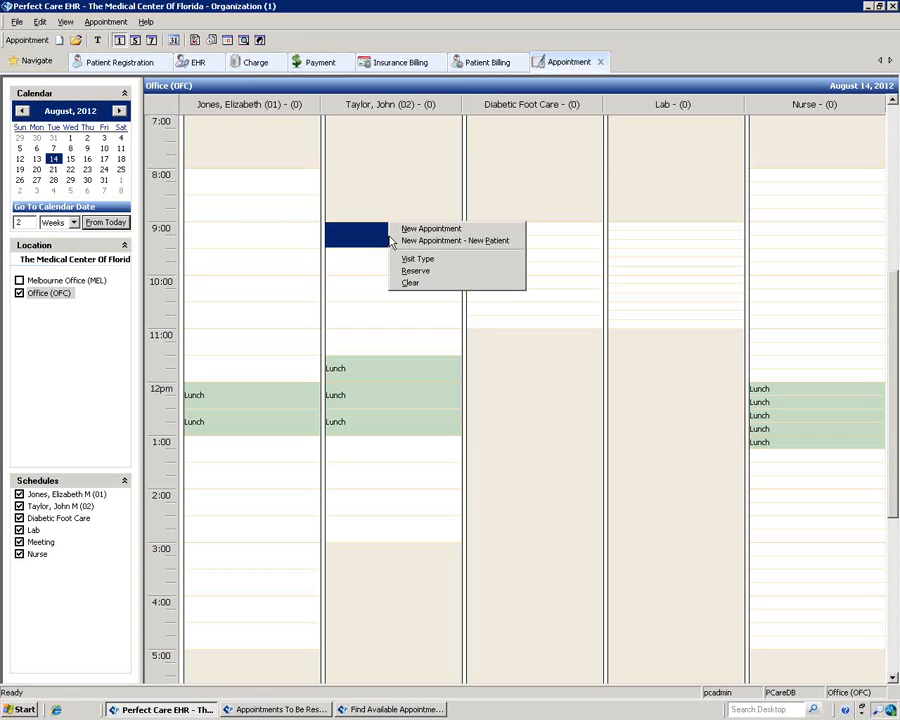
click(400, 232)
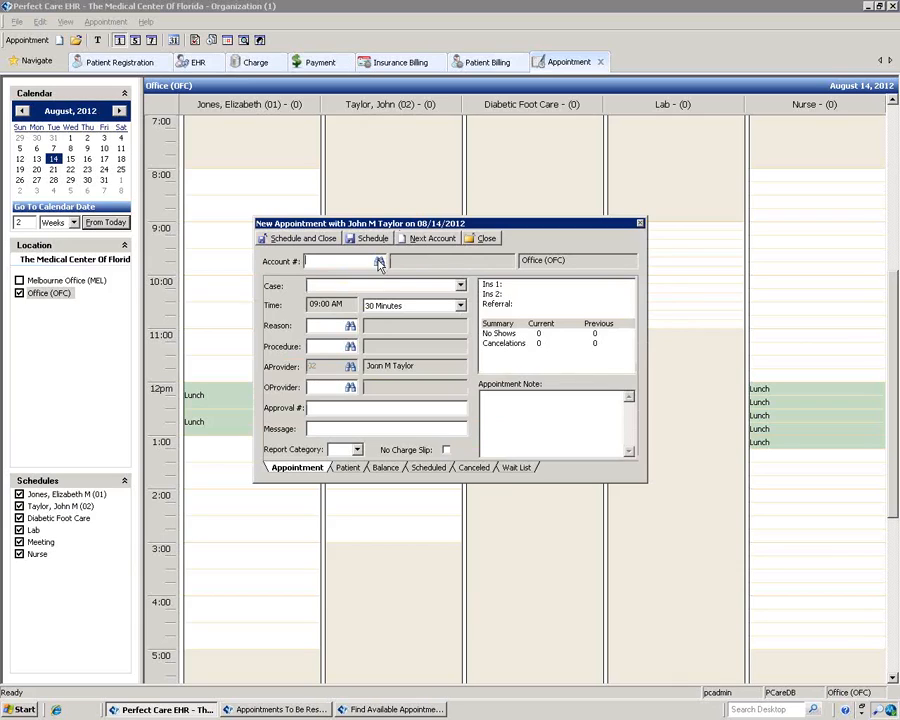
click(379, 262)
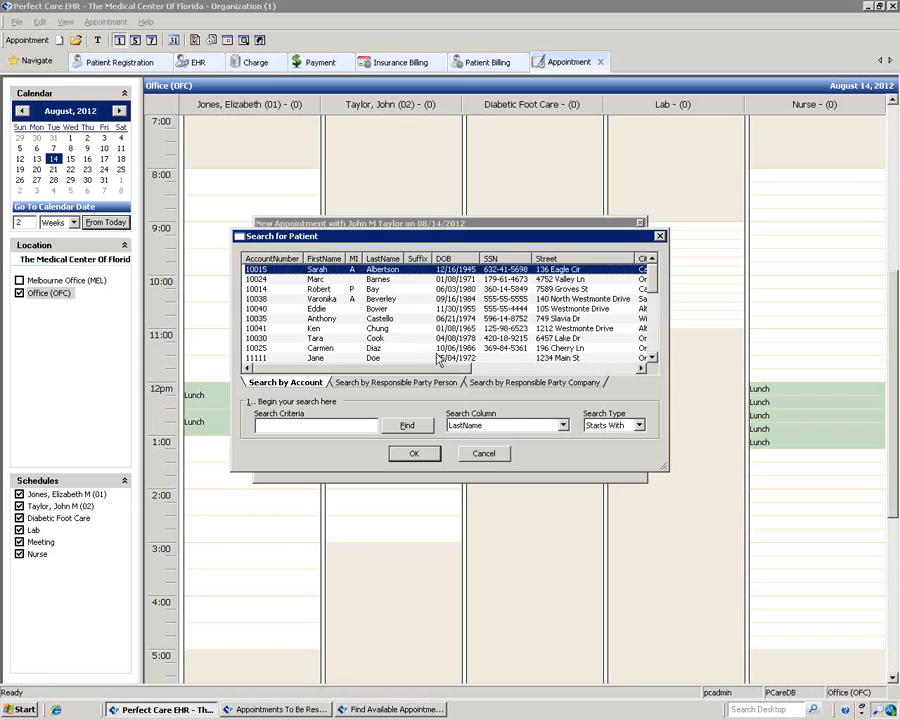
click(384, 338)
click(412, 454)
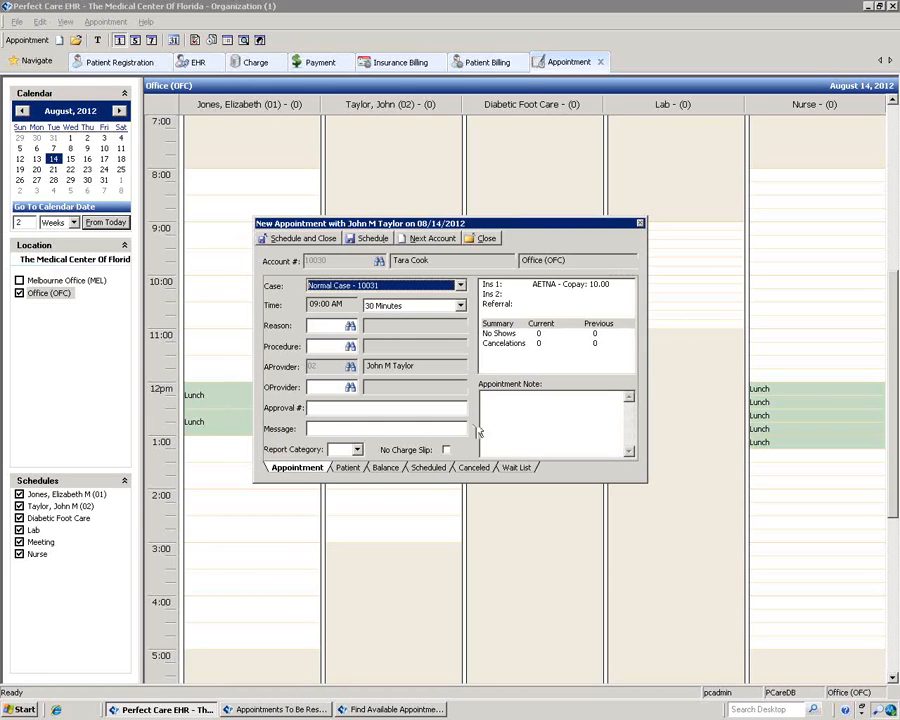
Step: Set the visit reason to Auto Accident (AA) and view the patient's personal details
click(350, 327)
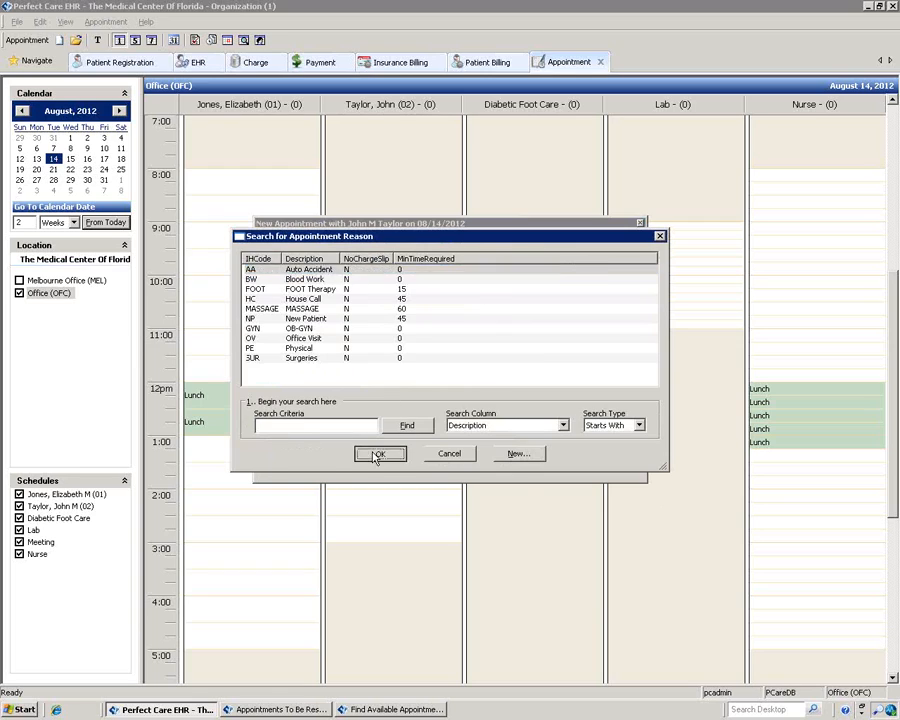
click(379, 453)
click(322, 429)
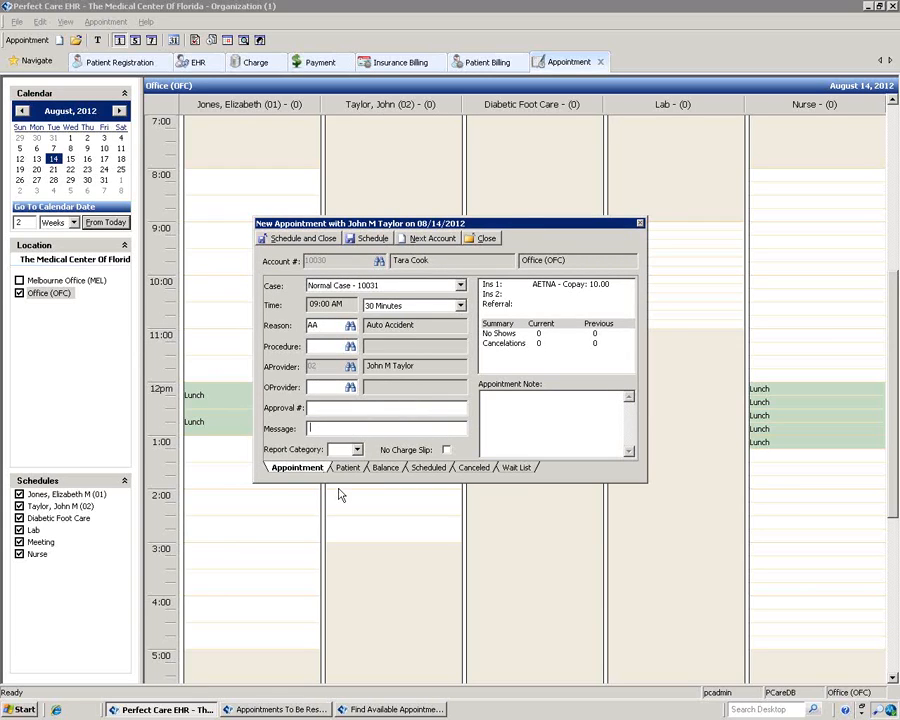
click(342, 469)
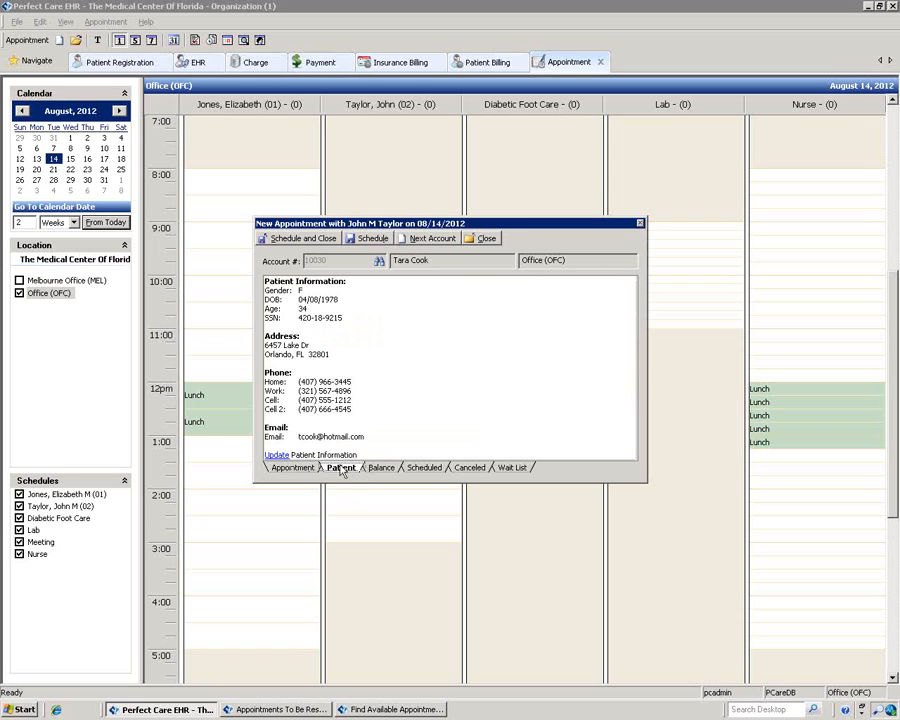
Step: Review the patient's details, balance, scheduled and canceled appointments without changes
click(275, 456)
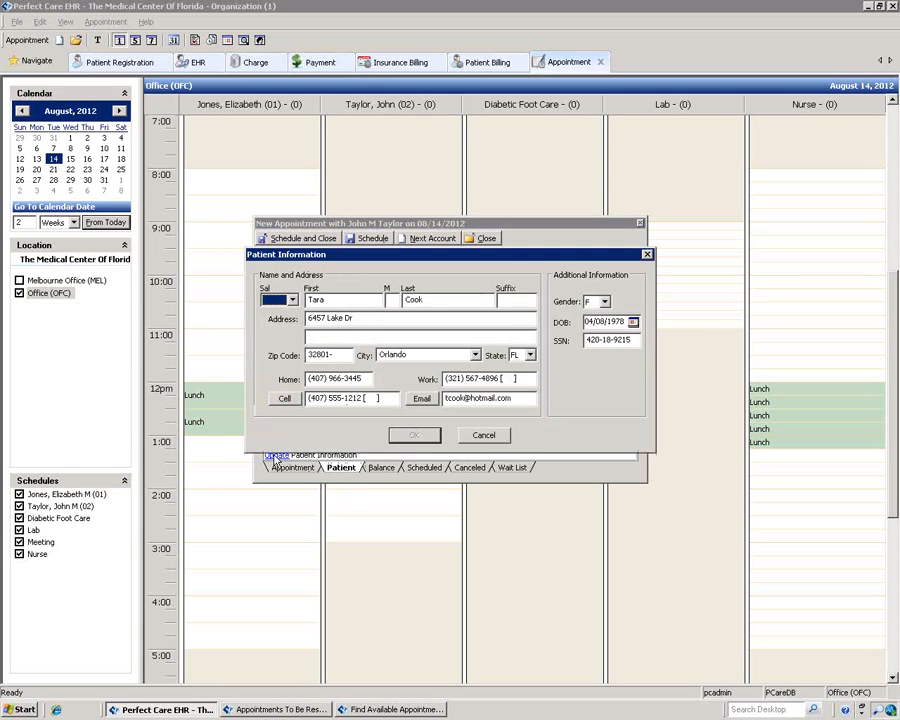
click(488, 436)
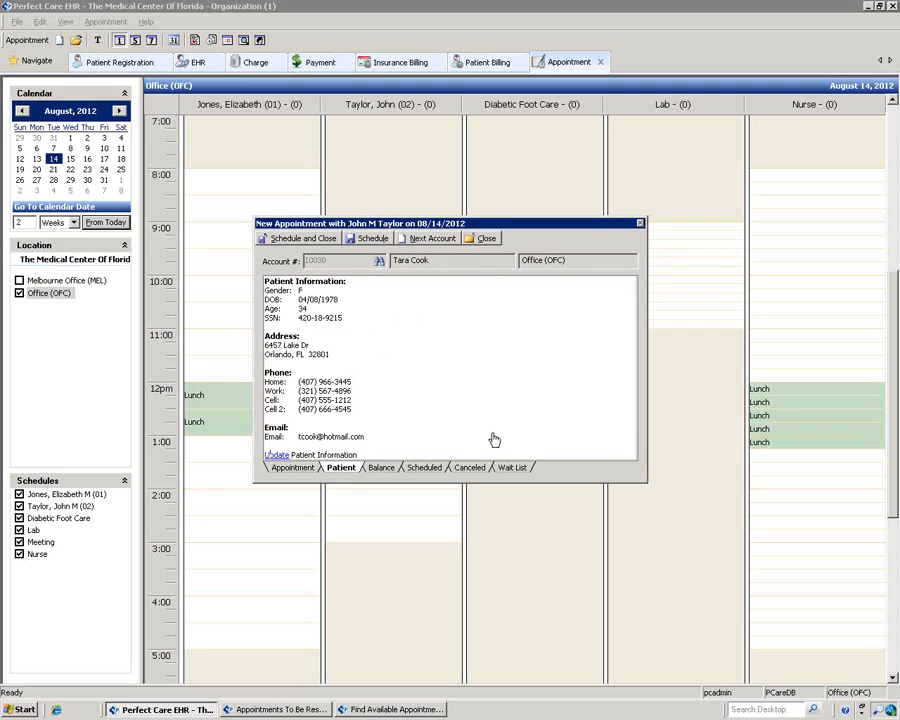
click(381, 468)
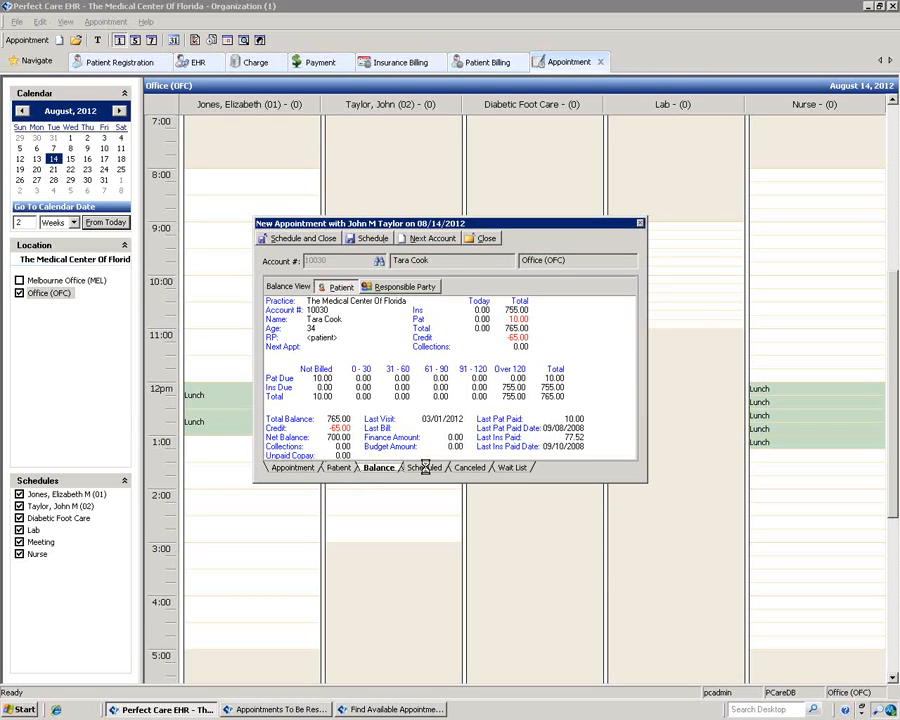
click(424, 467)
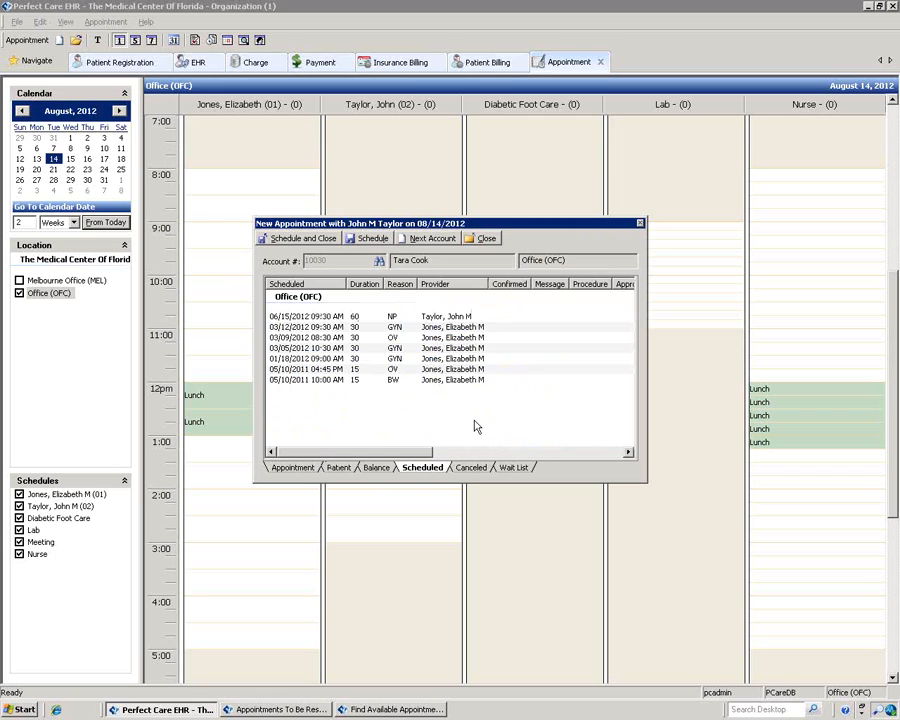
click(467, 468)
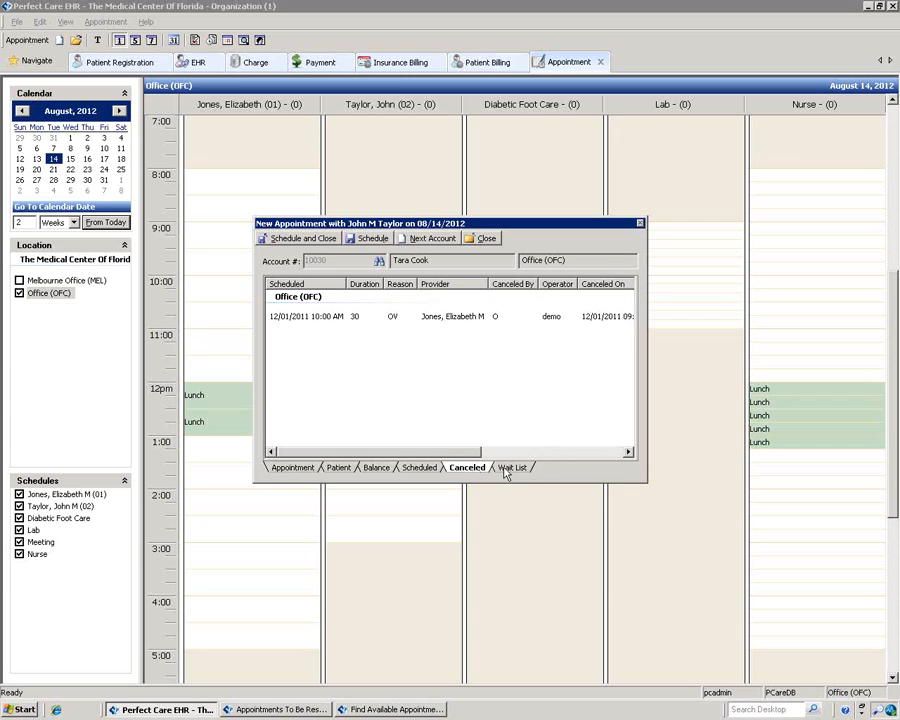
Step: Check the Wait List options, then save the 9:00 AM Auto Accident appointment with Schedule and Close
click(512, 467)
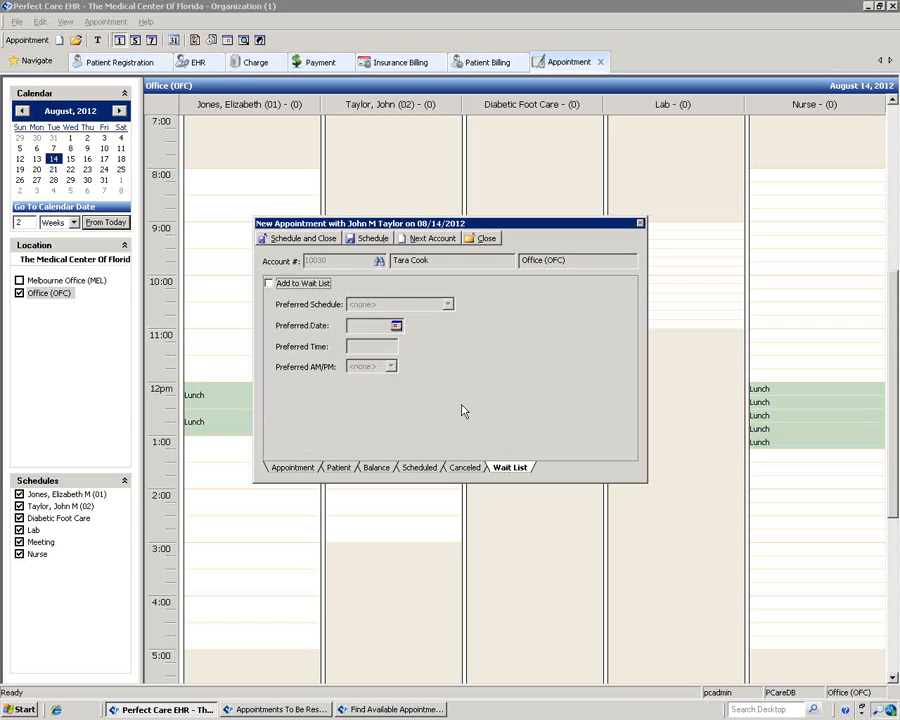
click(306, 239)
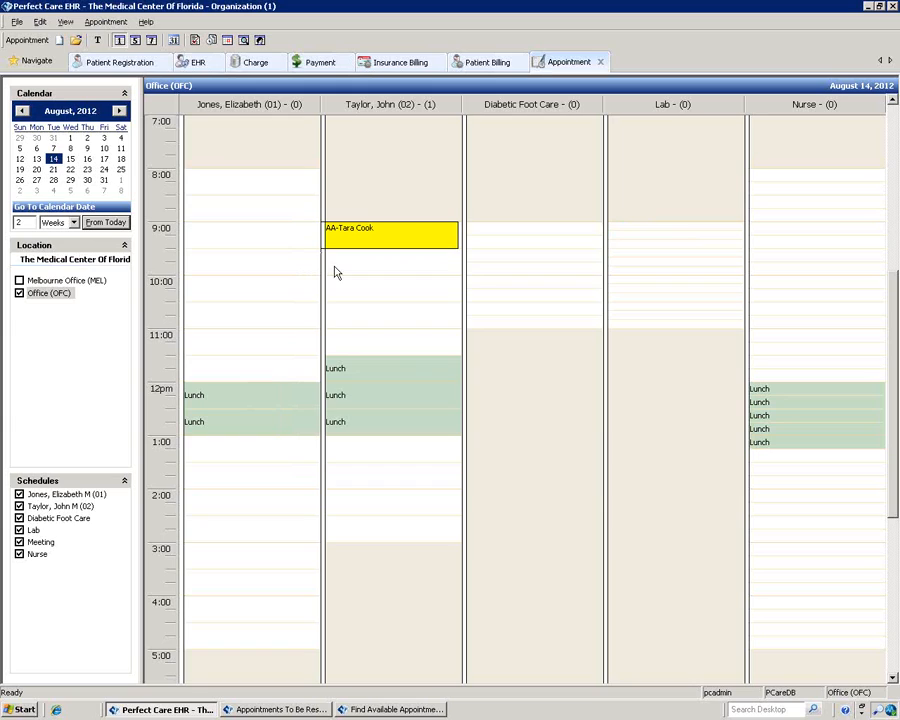
mouse_move(406, 241)
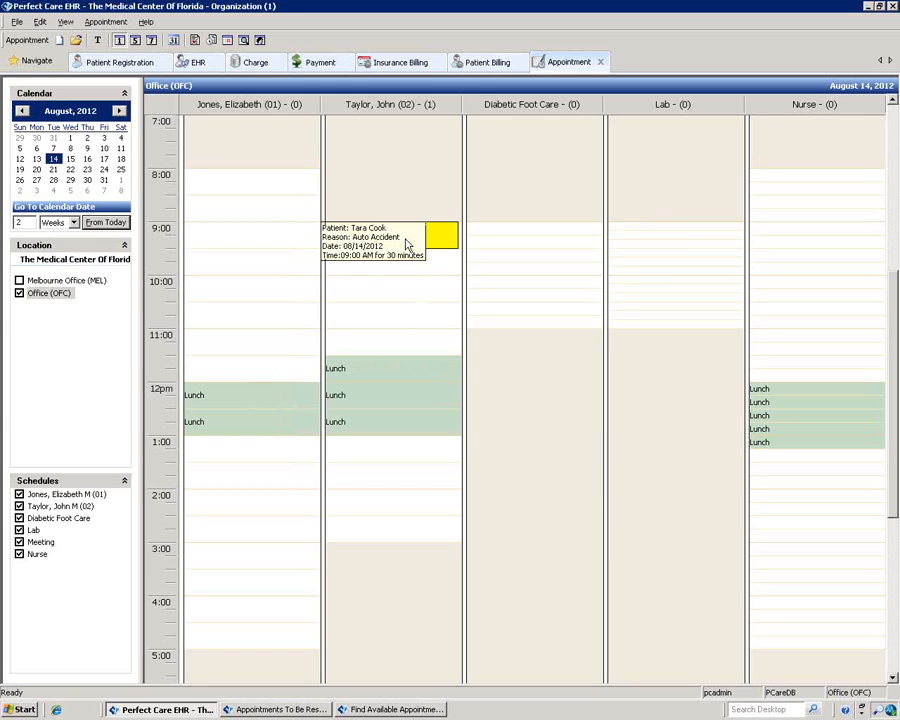
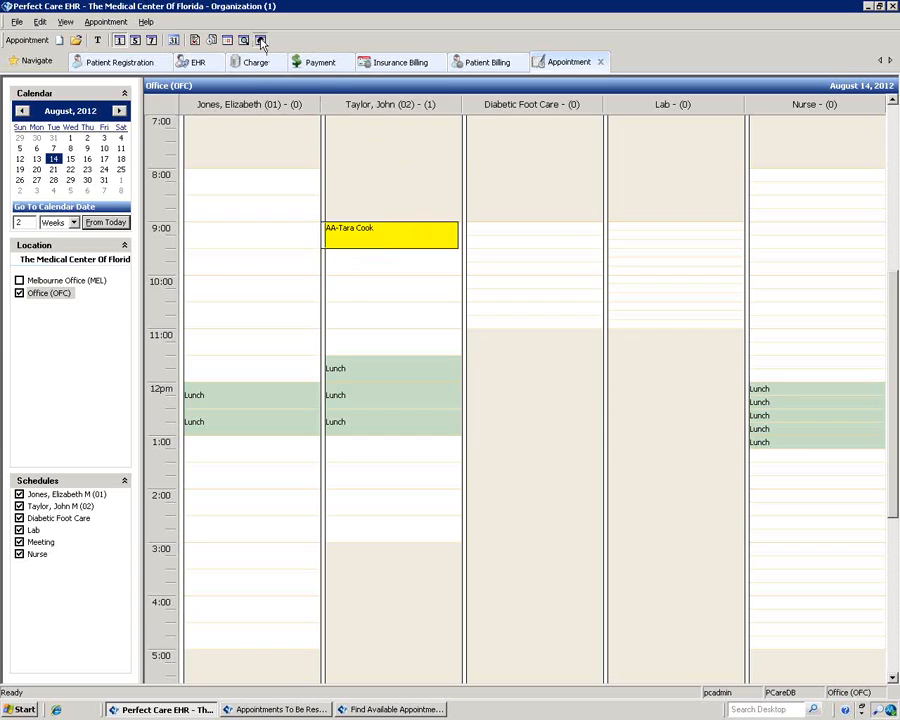
Step: Search a patient's appointments by last name, toggling past appointments on and off, then close the search
click(261, 41)
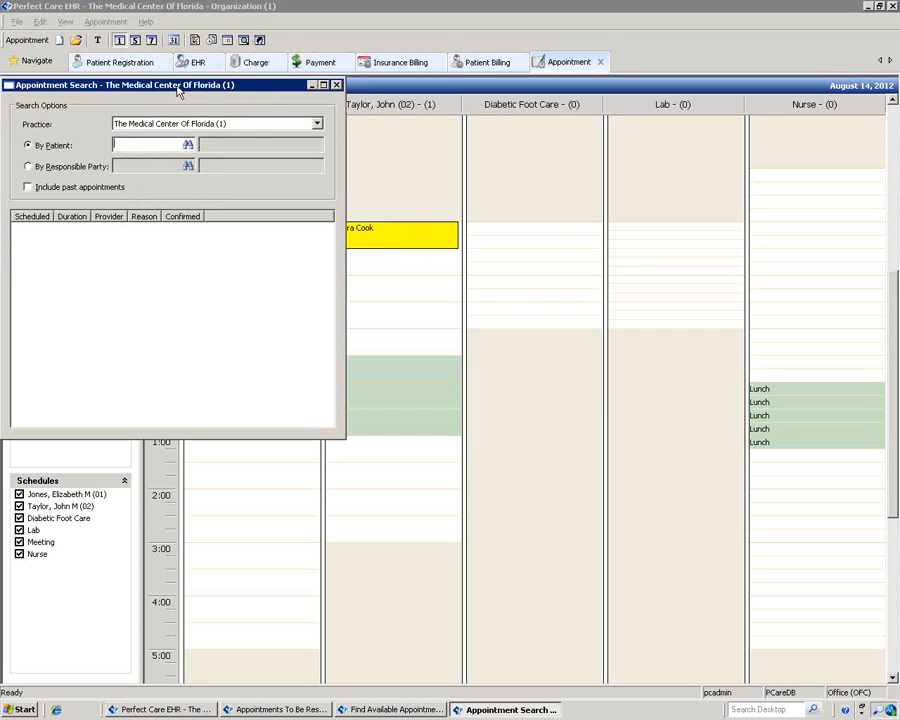
drag(178, 90, 346, 99)
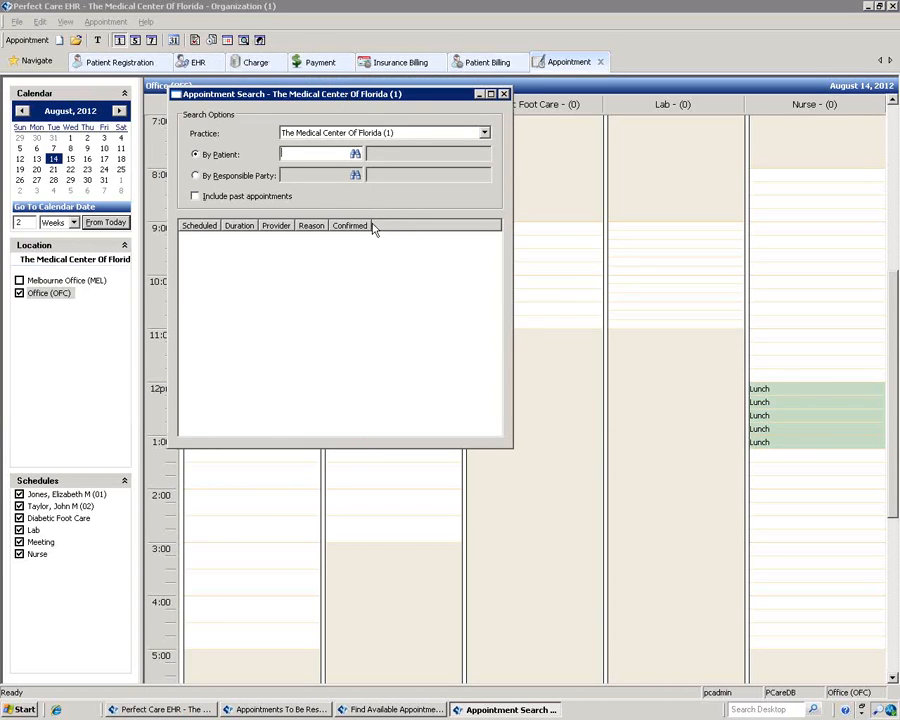
click(355, 155)
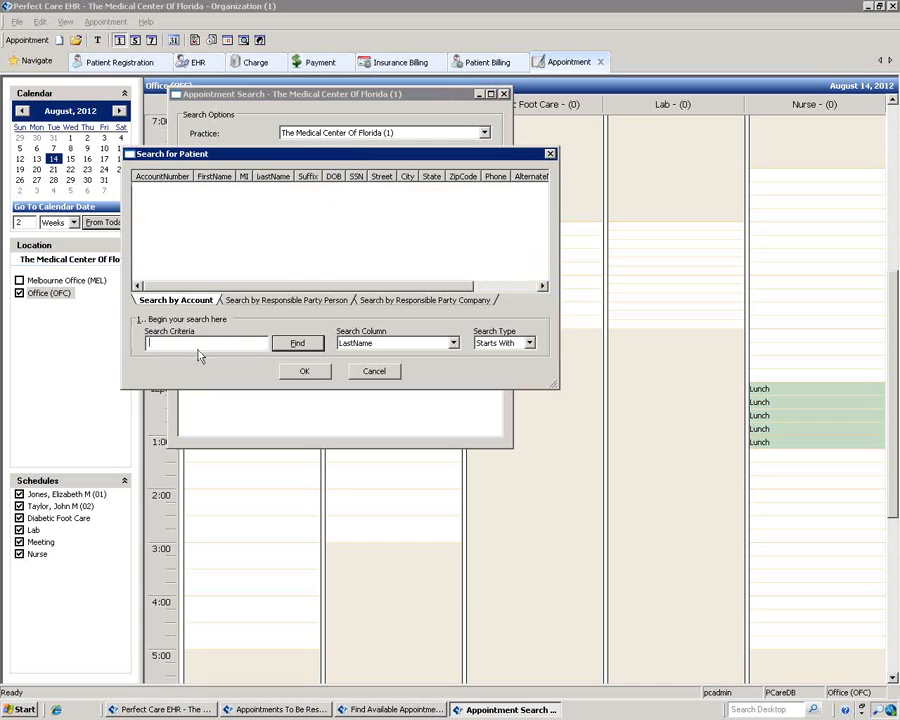
text(smith)
key(Return)
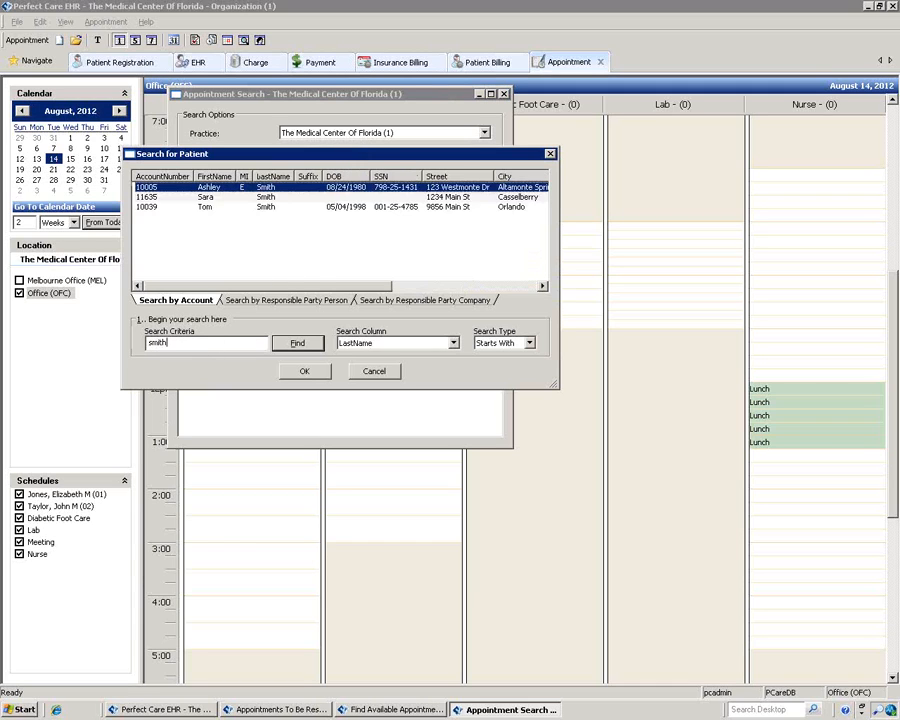
click(206, 197)
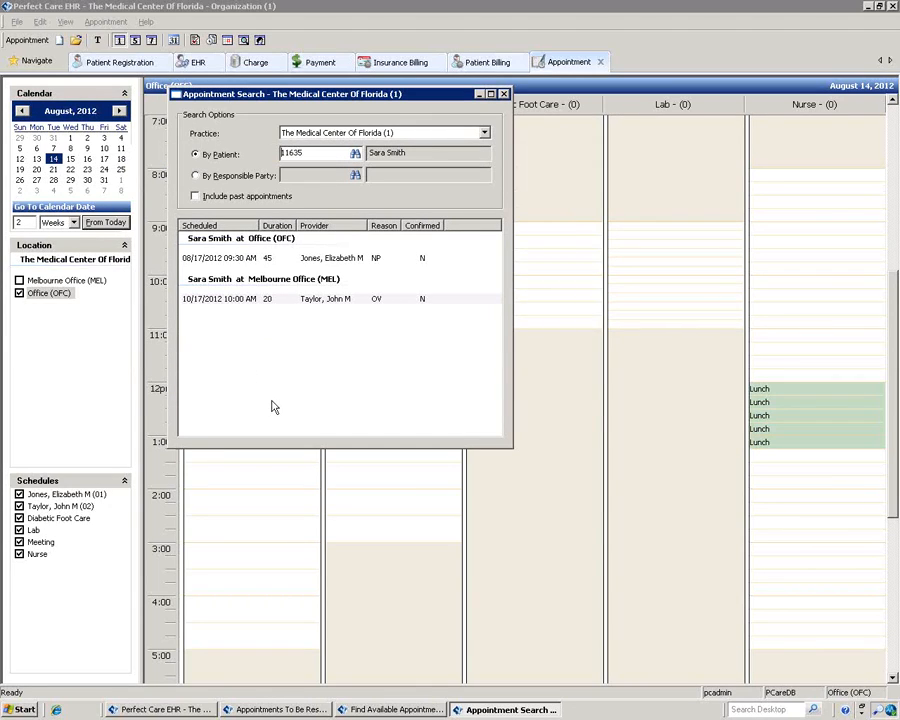
click(197, 197)
click(196, 197)
click(503, 94)
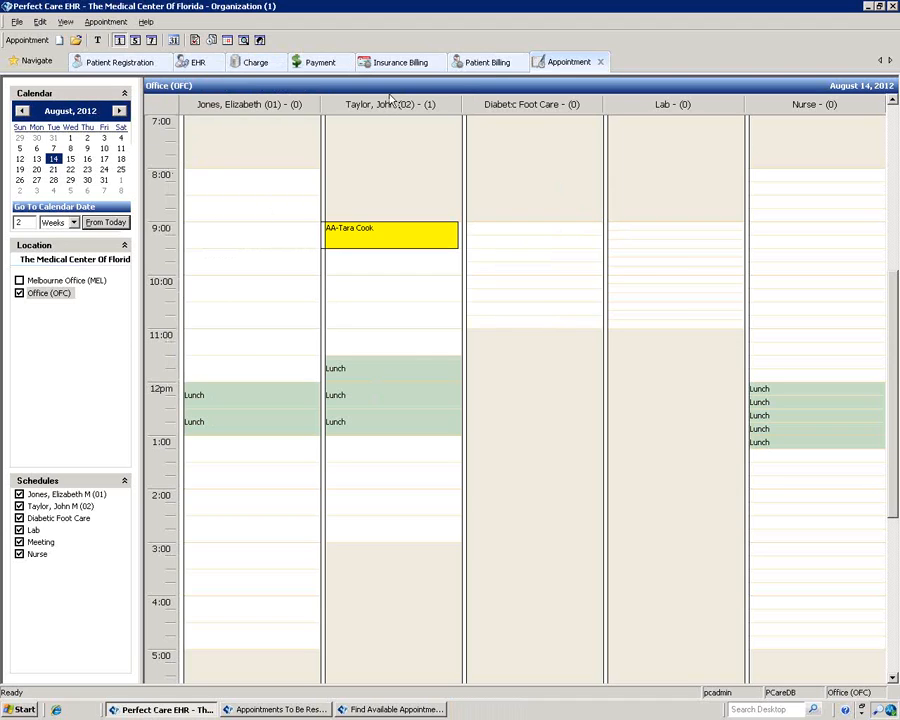
Step: Open Schedule Template Maintenance from the Appointment menu
click(109, 23)
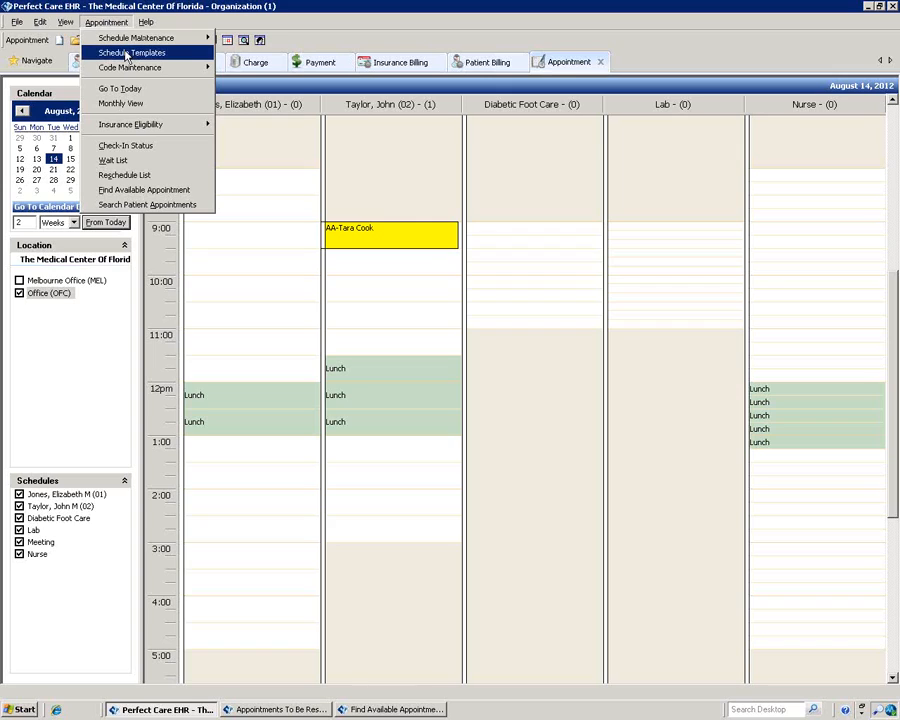
mouse_move(132, 42)
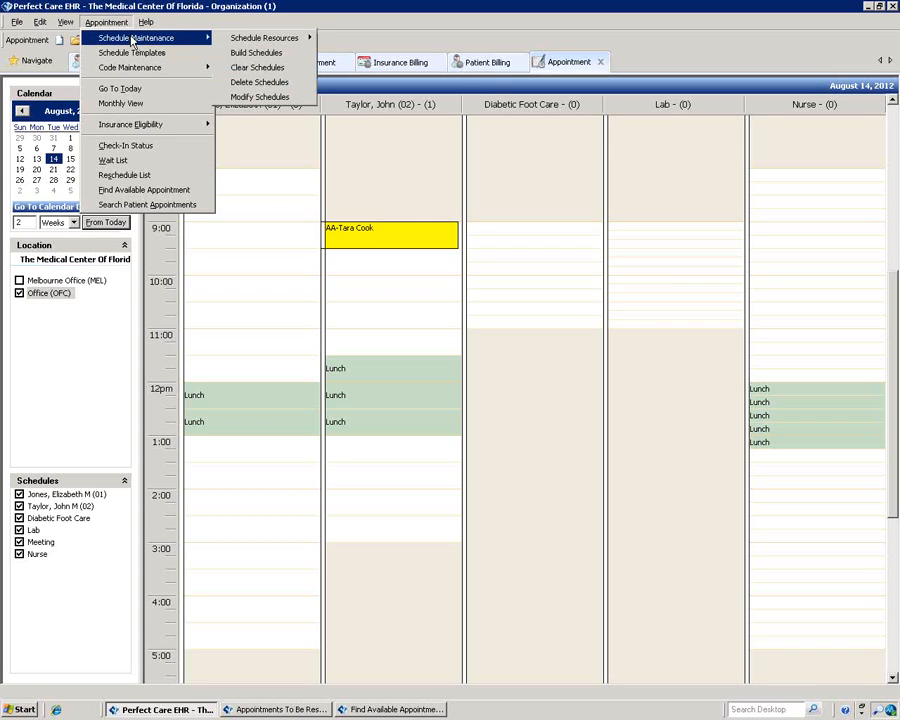
mouse_move(132, 74)
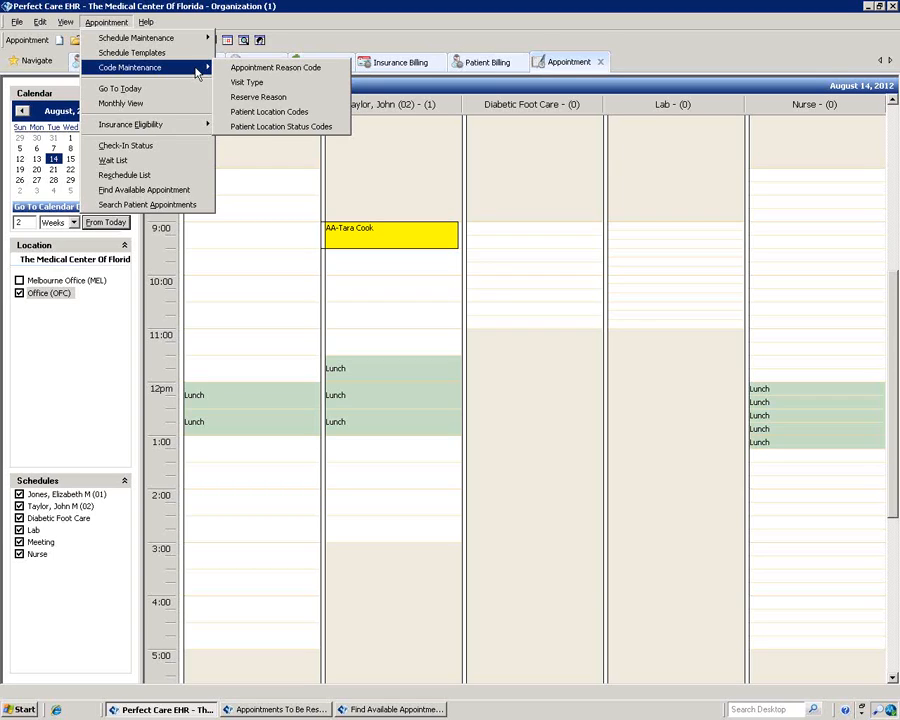
click(161, 52)
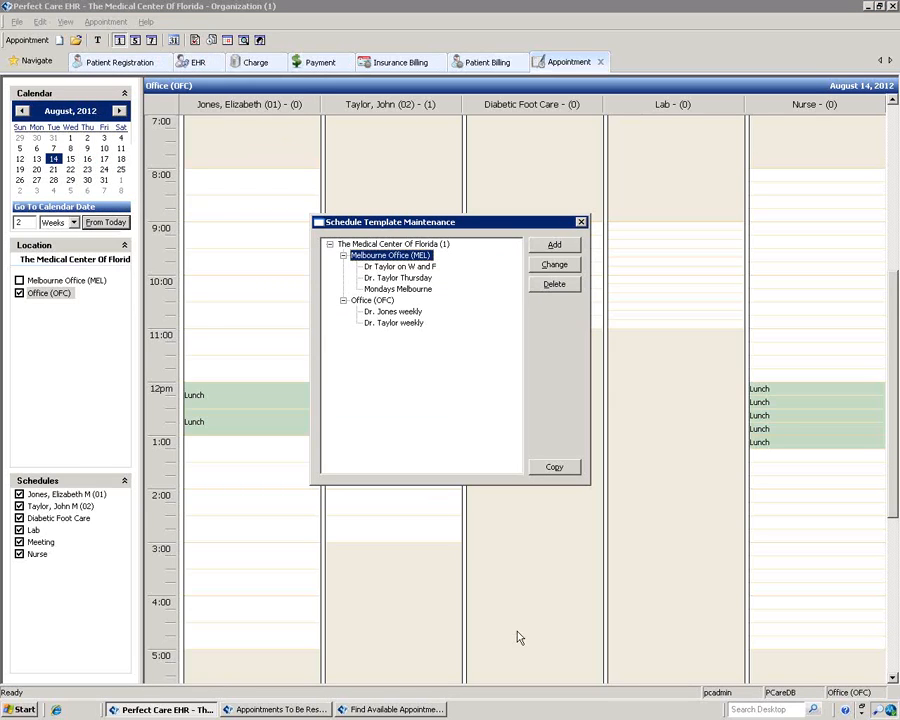
Step: Start a new Office (OFC) template and open a blank rule with default 07:00 AM–05:00 PM hours
click(372, 300)
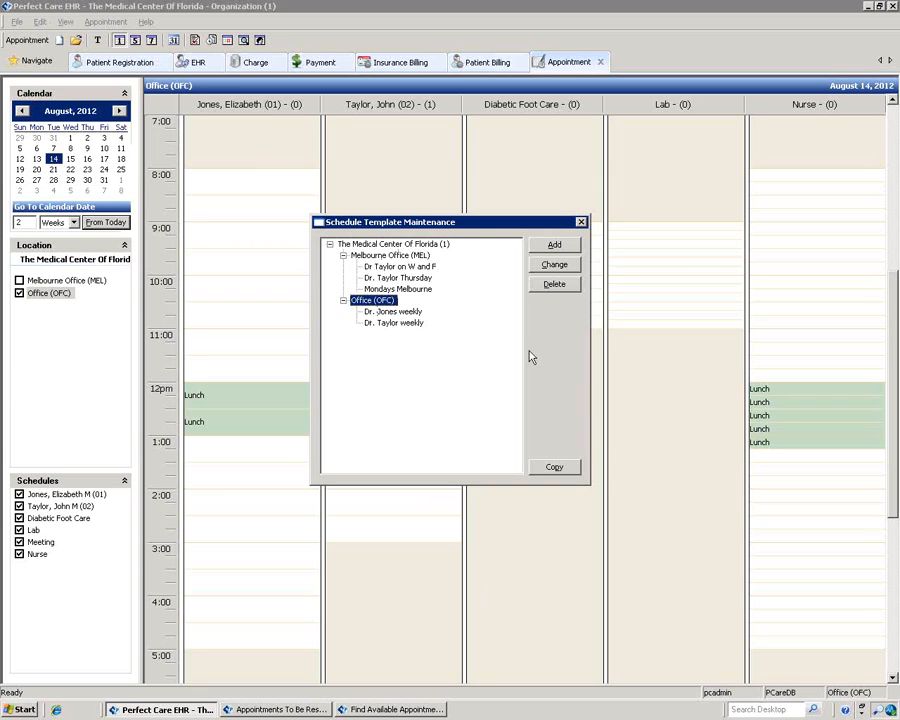
click(554, 245)
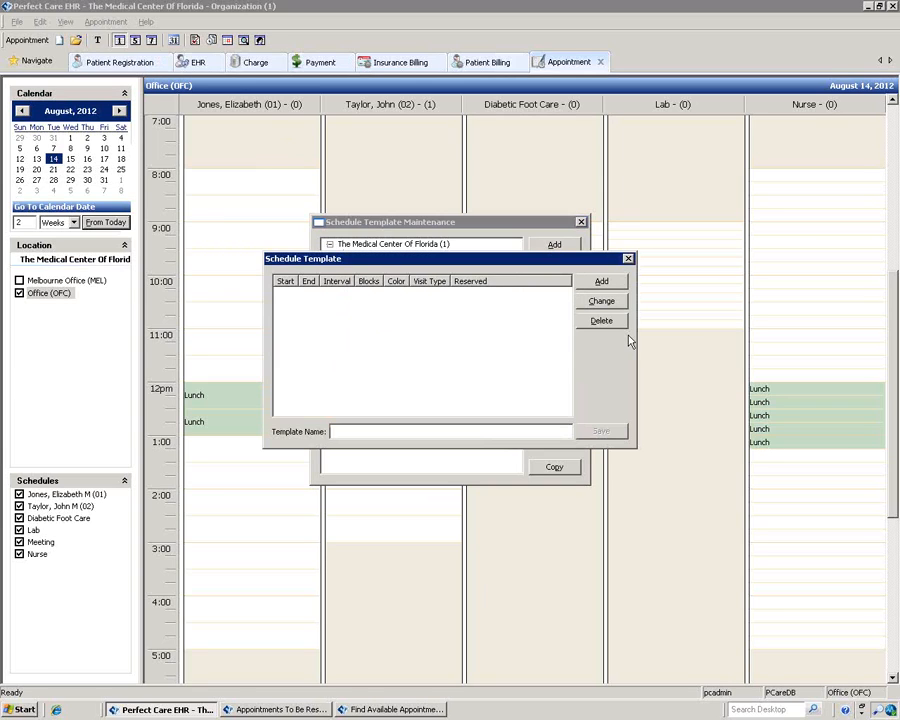
click(602, 282)
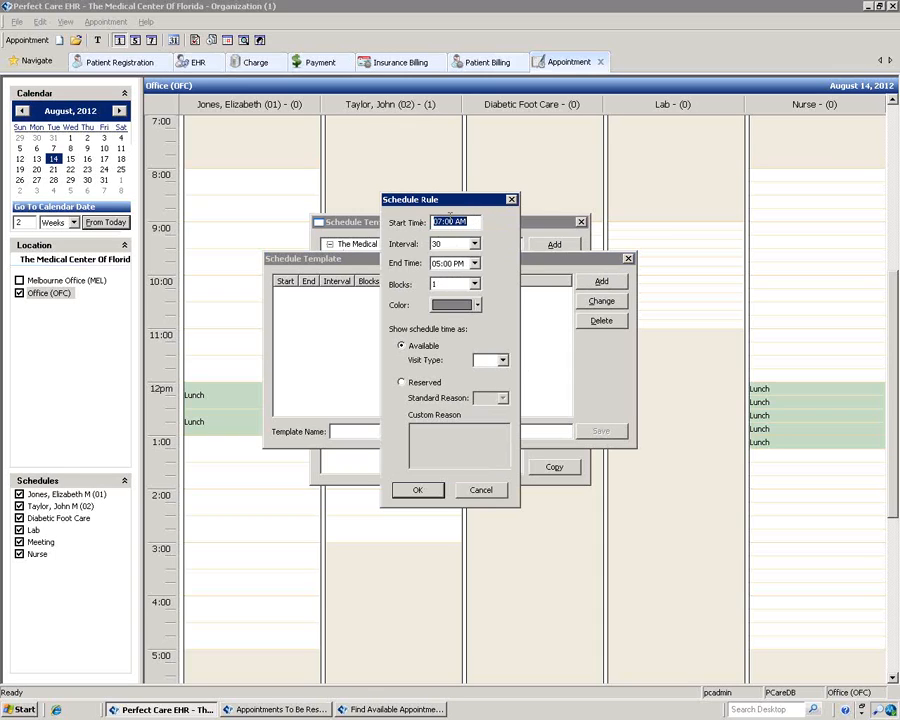
Step: Add a light pink 07:00–10:00 AM rule with 15-minute slots for Office visits (OV)
click(475, 244)
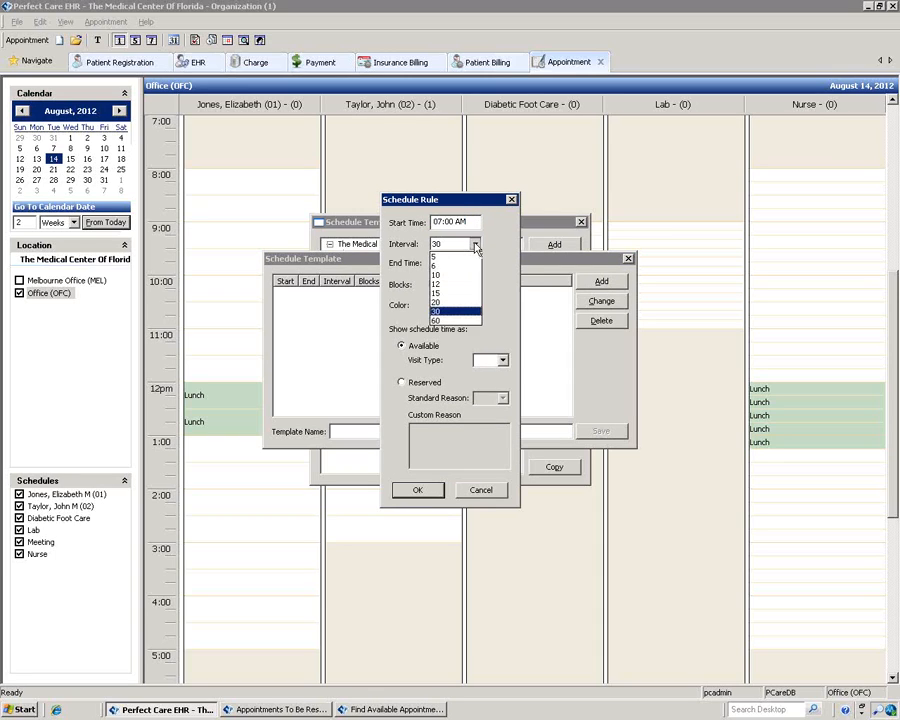
click(457, 293)
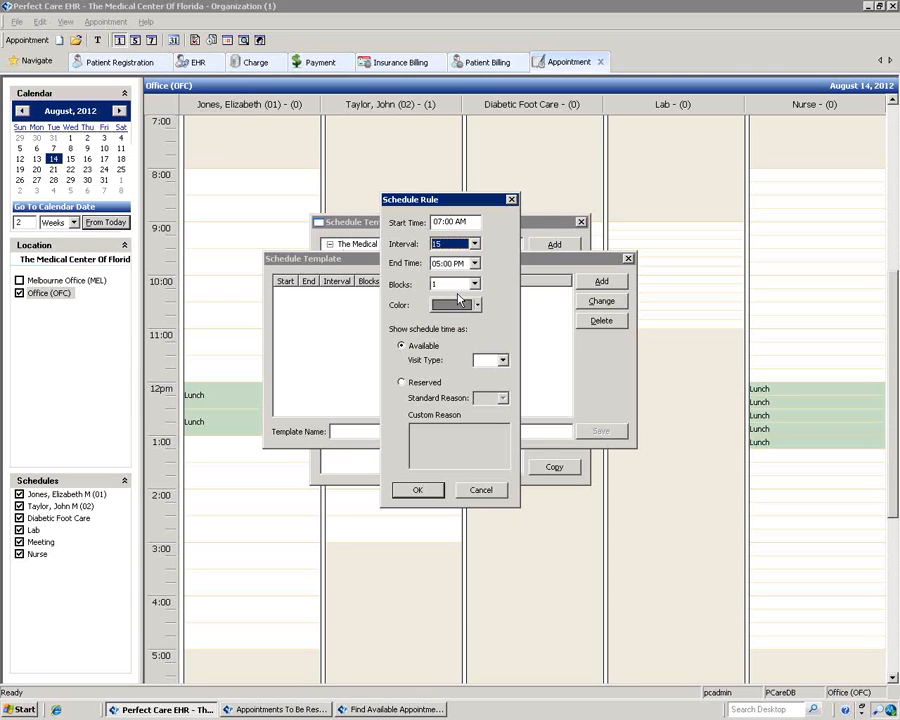
click(475, 263)
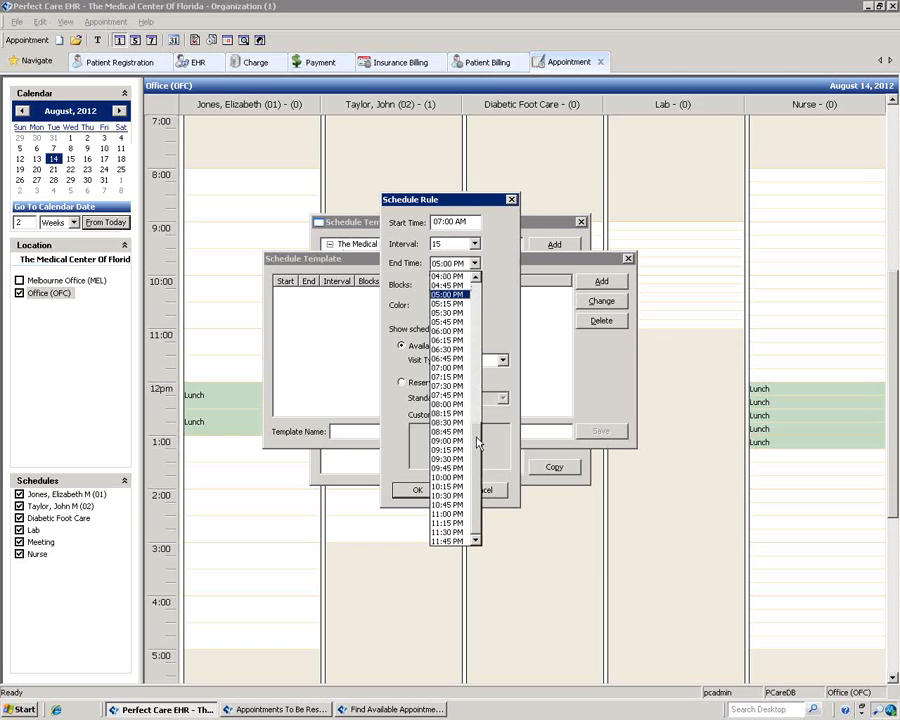
scroll(477, 370, up, 4)
scroll(477, 370, up, 7)
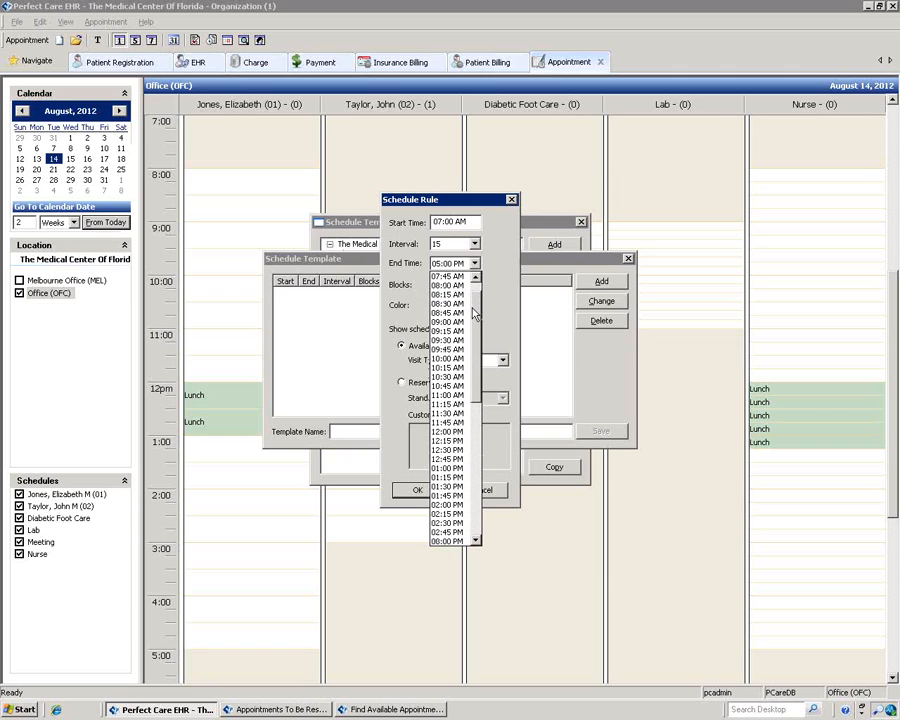
click(445, 359)
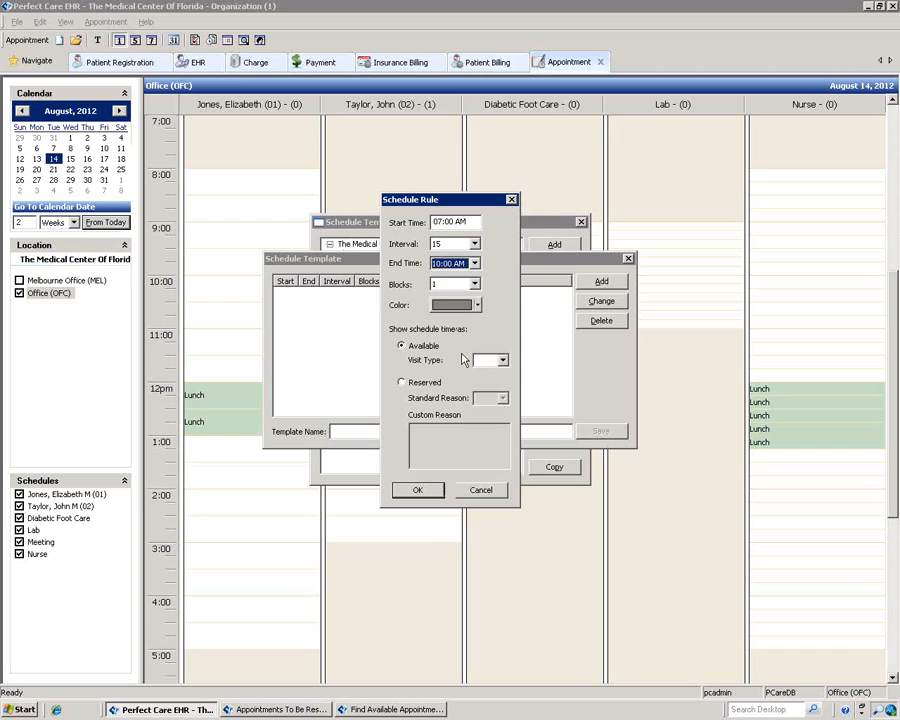
click(477, 305)
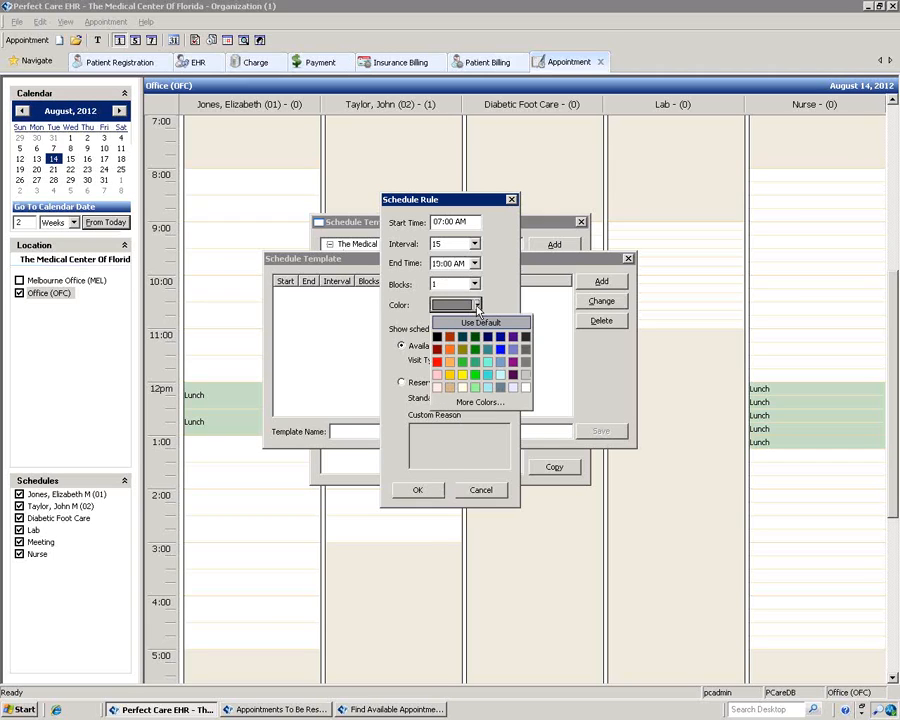
click(437, 387)
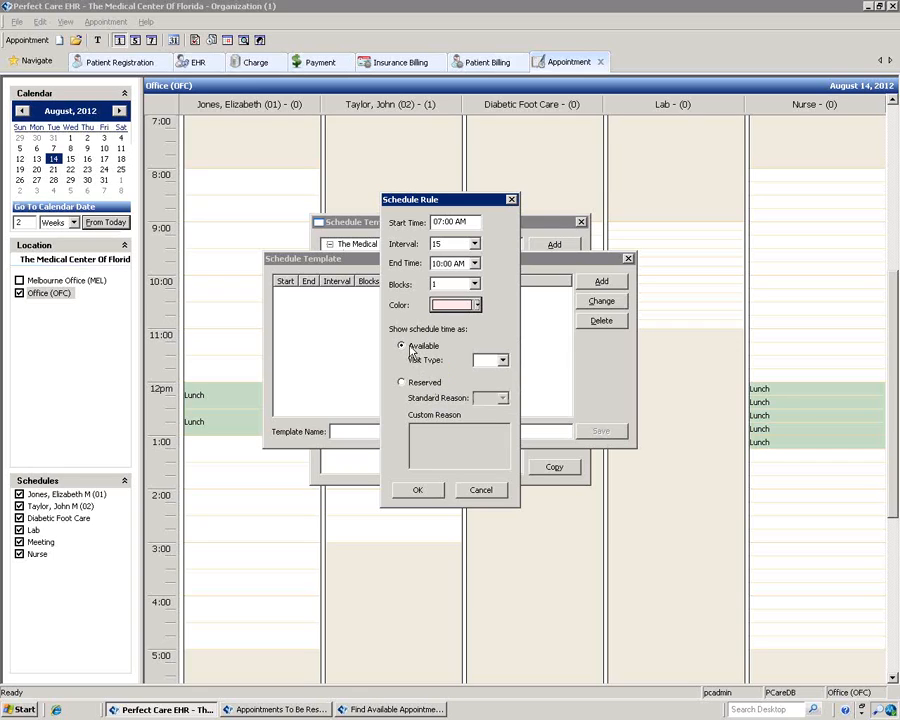
click(503, 362)
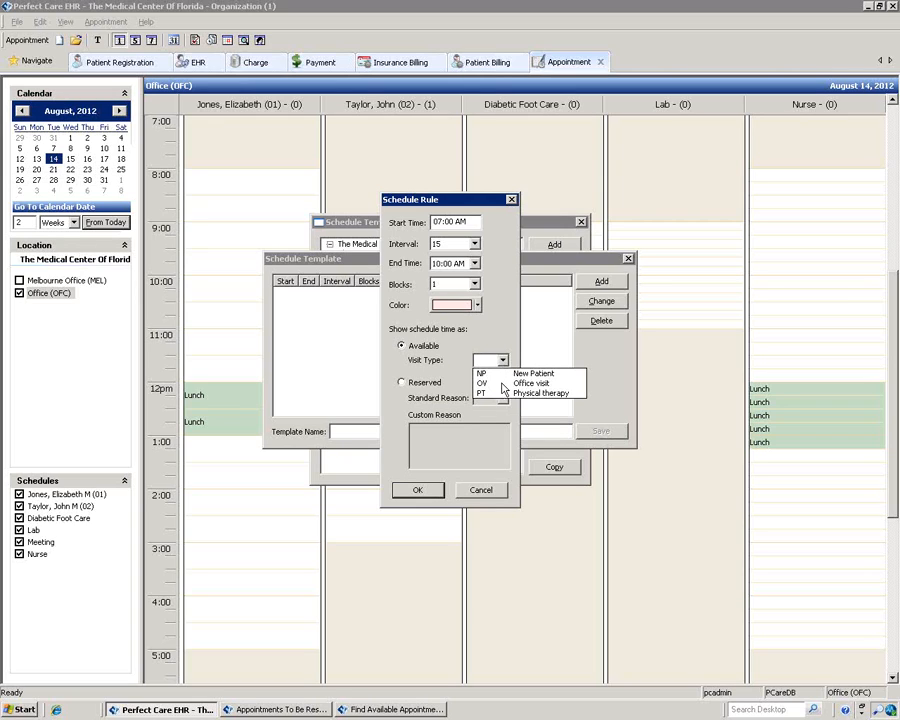
click(502, 384)
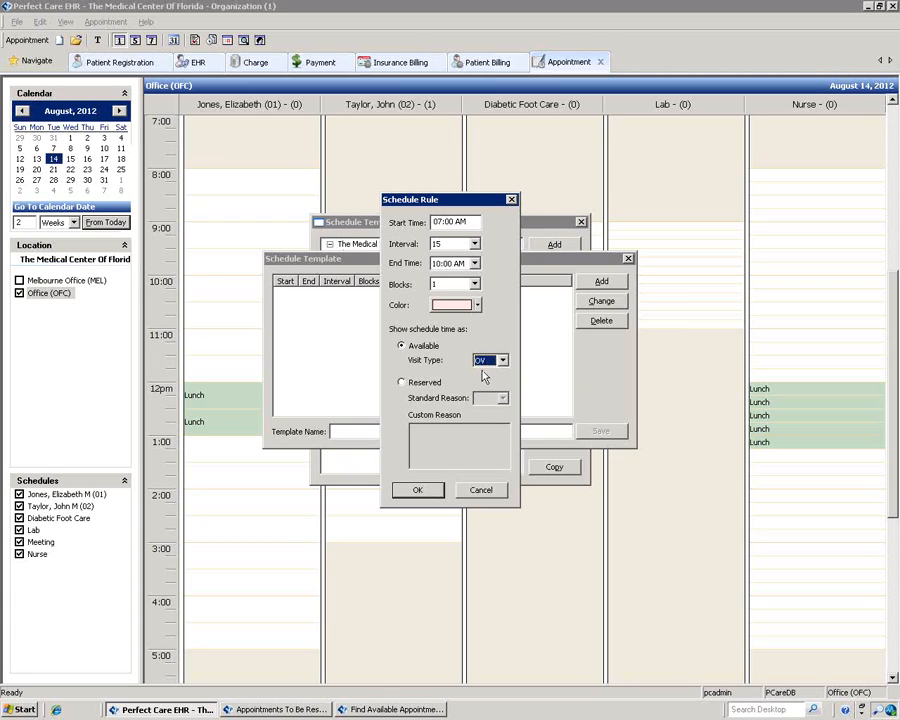
click(411, 489)
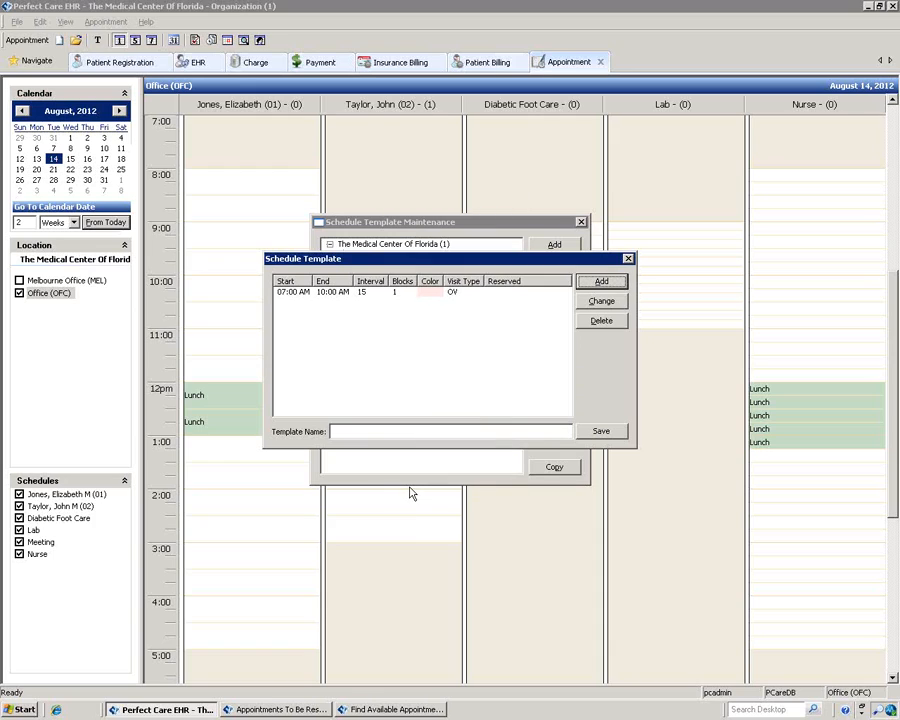
click(603, 282)
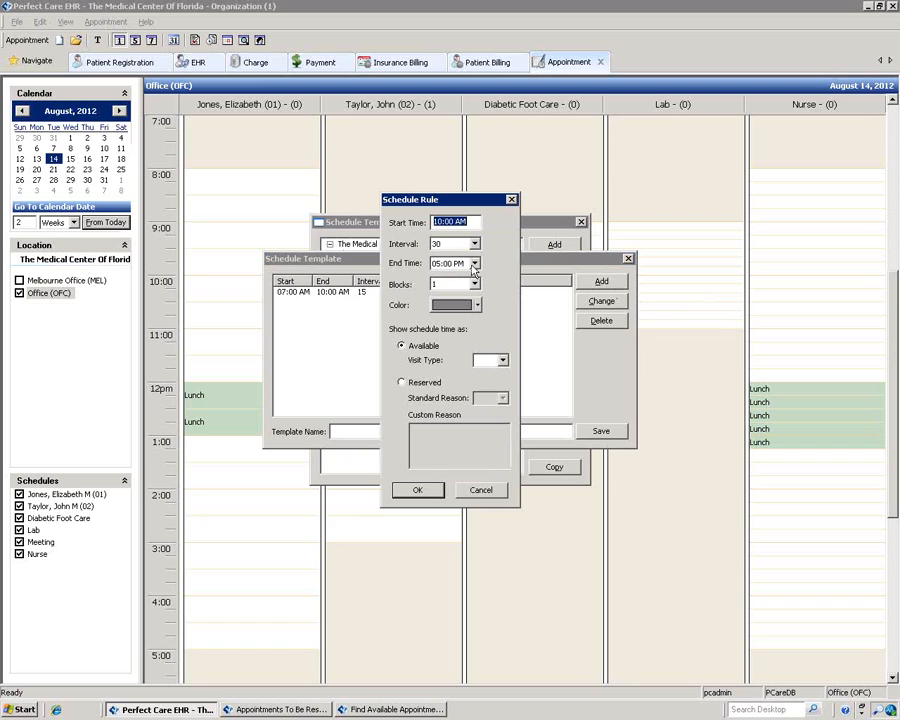
Step: Add a yellow 10:00 AM–12:30 PM rule with 30-minute slots for New Patient (NP) visits
drag(497, 205, 553, 205)
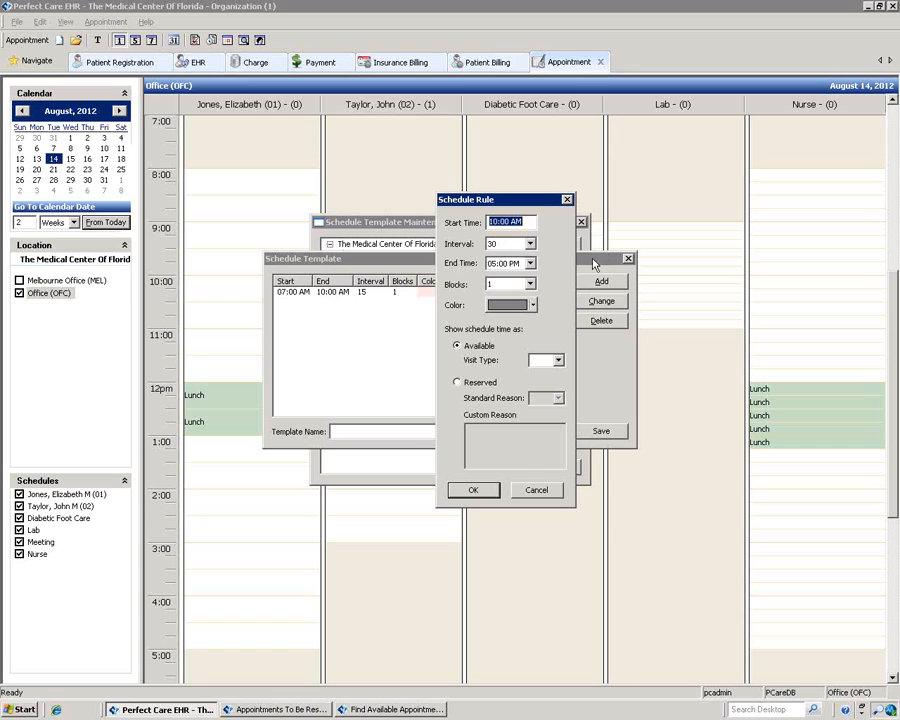
click(530, 264)
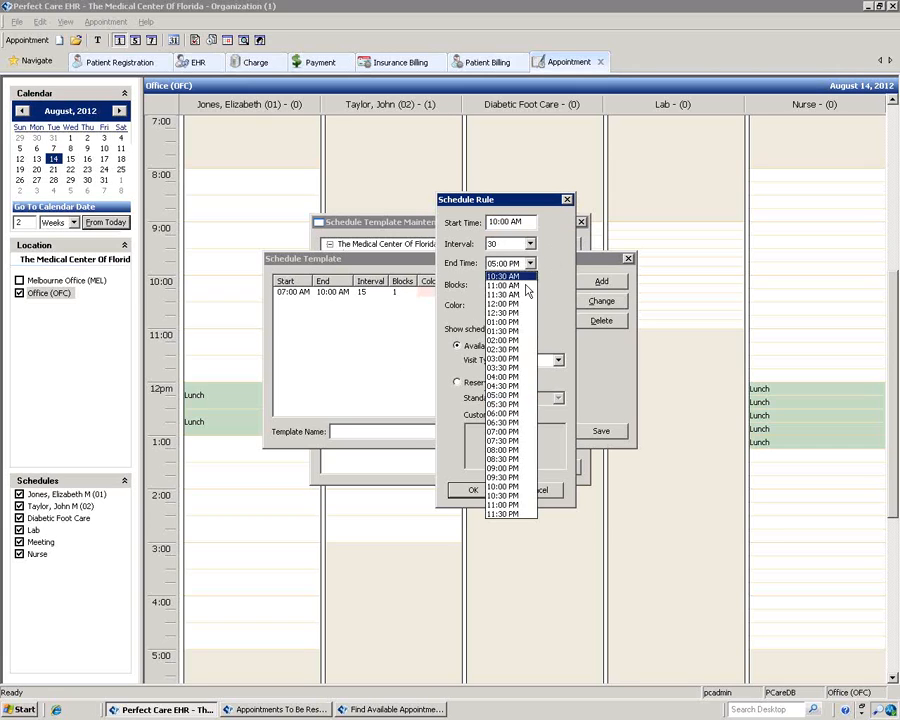
click(508, 312)
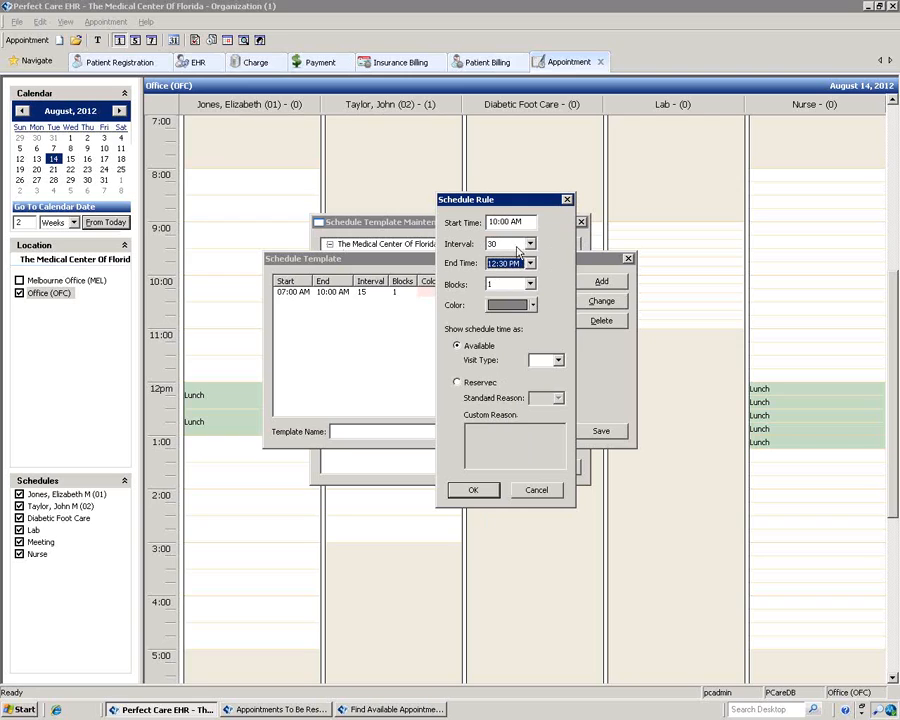
click(532, 305)
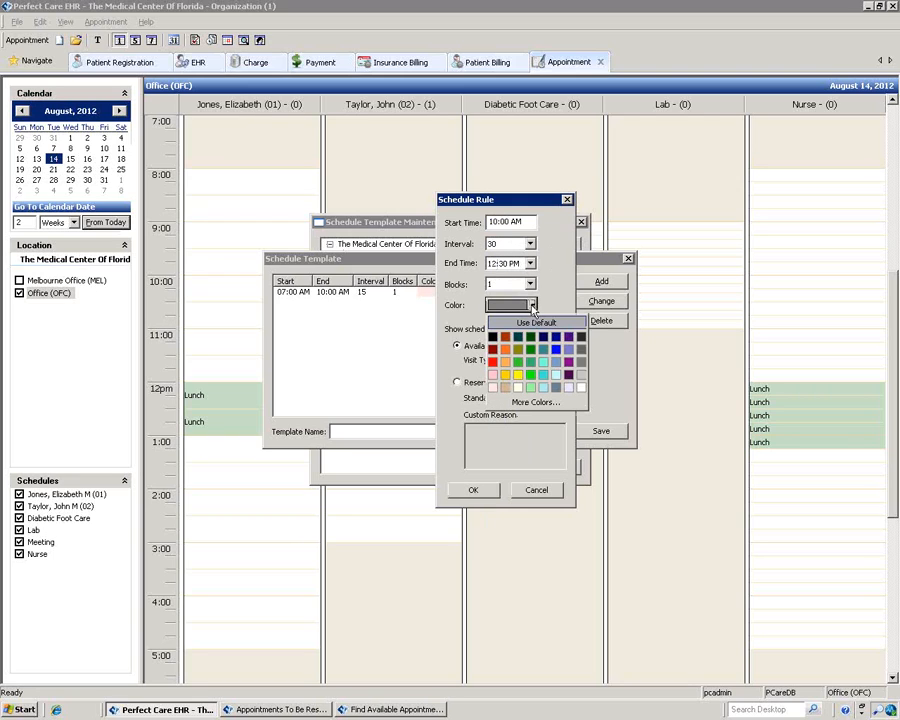
click(518, 374)
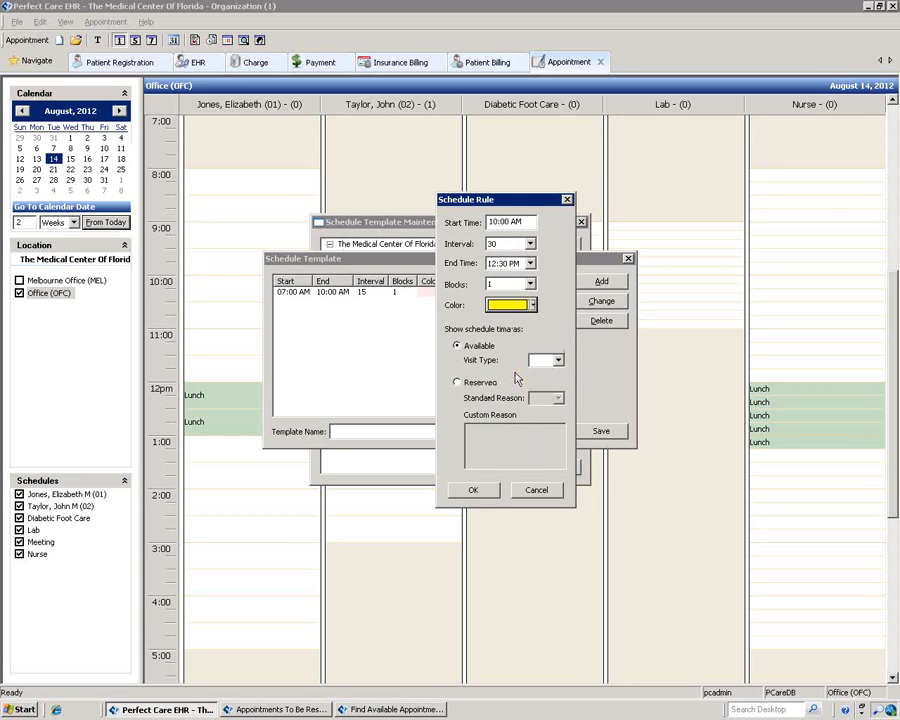
click(559, 360)
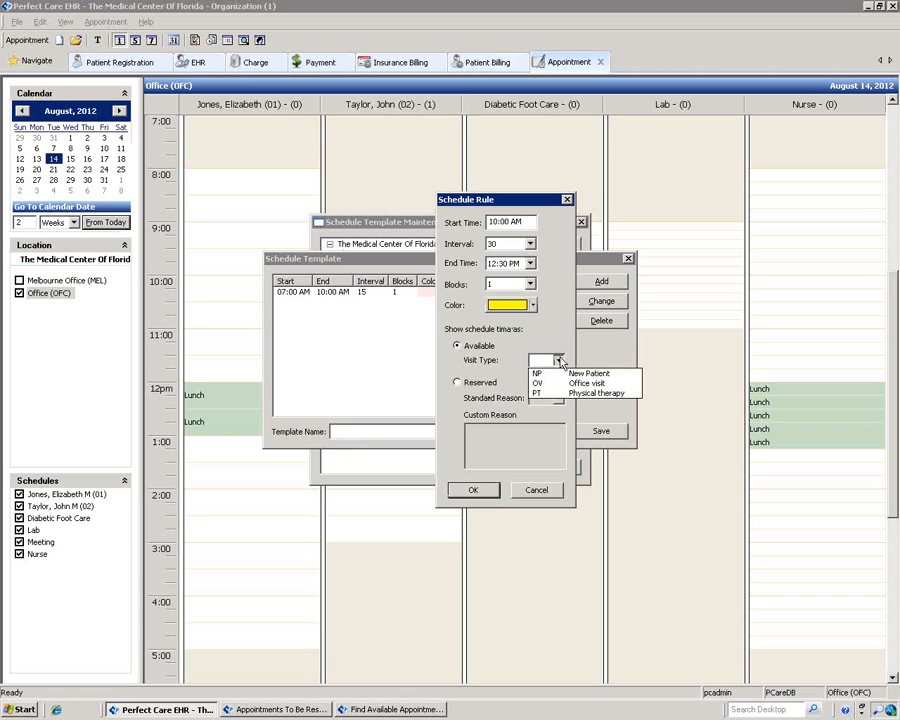
click(548, 373)
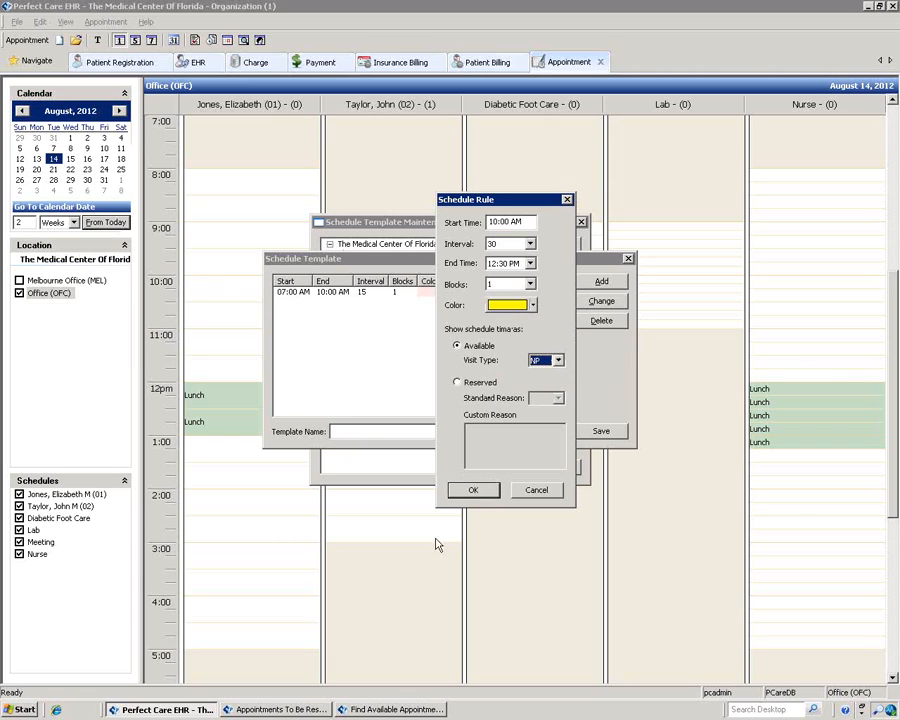
click(473, 489)
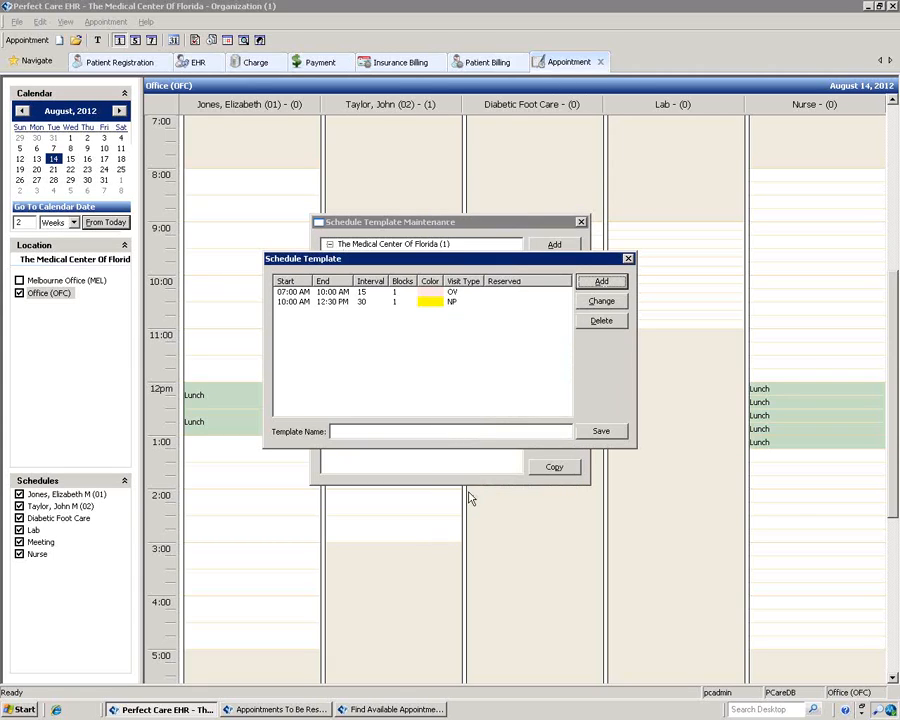
click(598, 282)
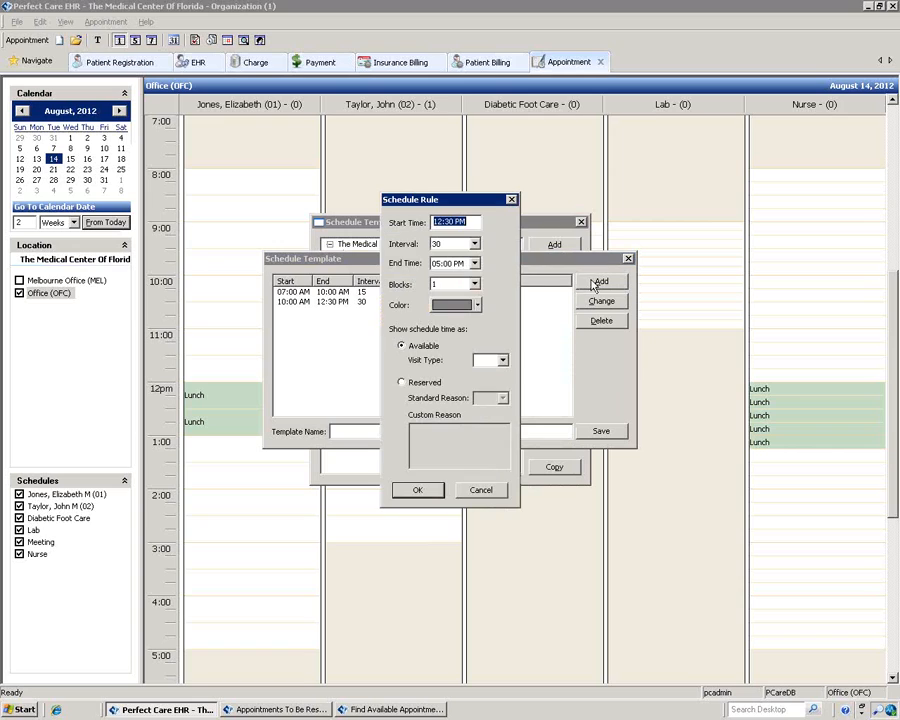
Step: Add a 12:30–02:00 PM rule reserved with the LUN lunch reason
click(474, 263)
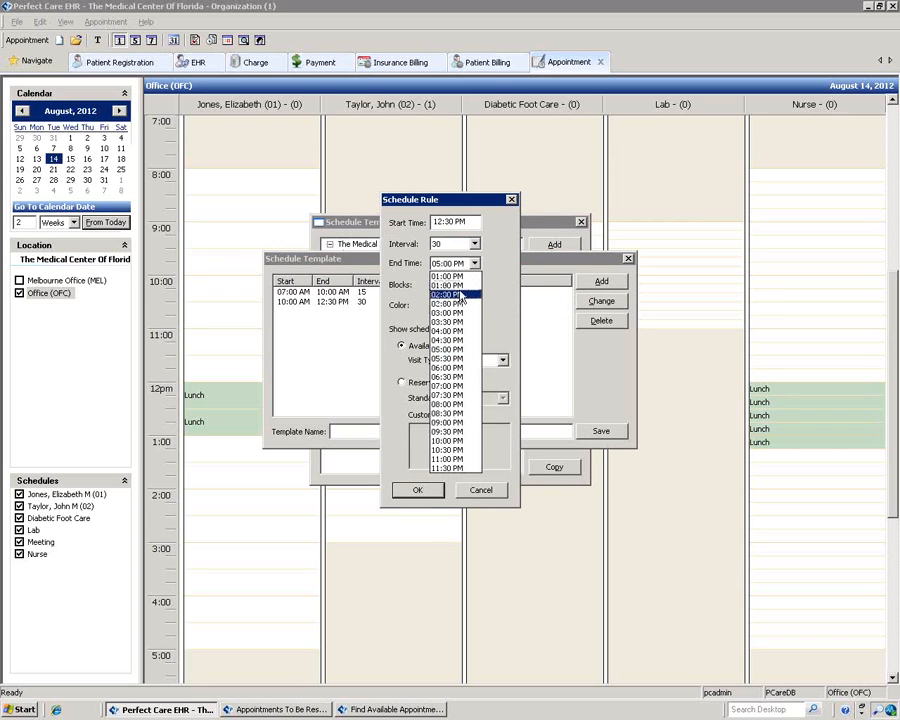
click(462, 295)
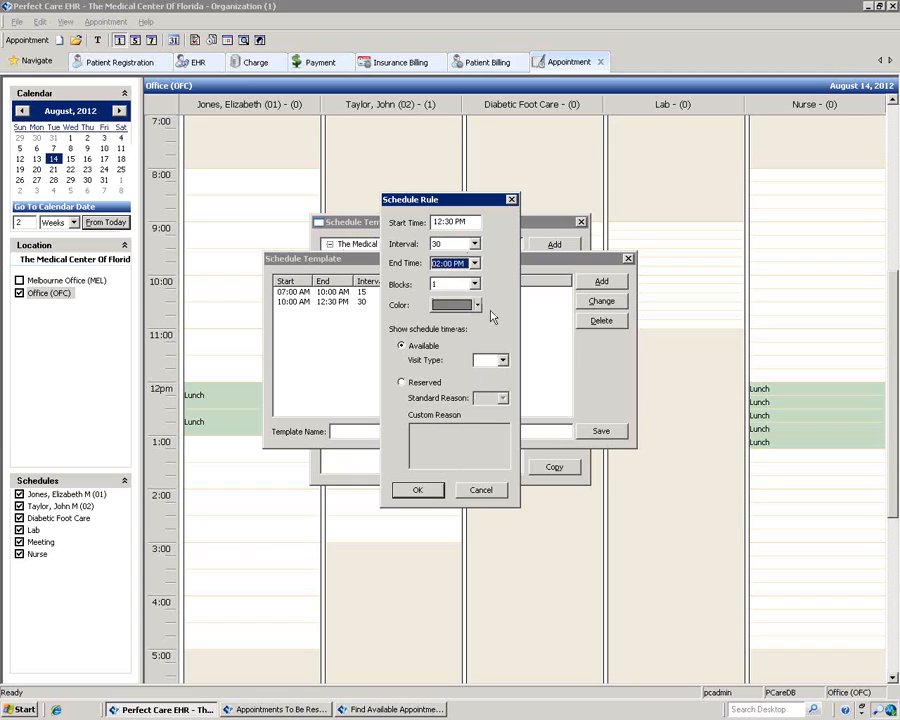
click(401, 383)
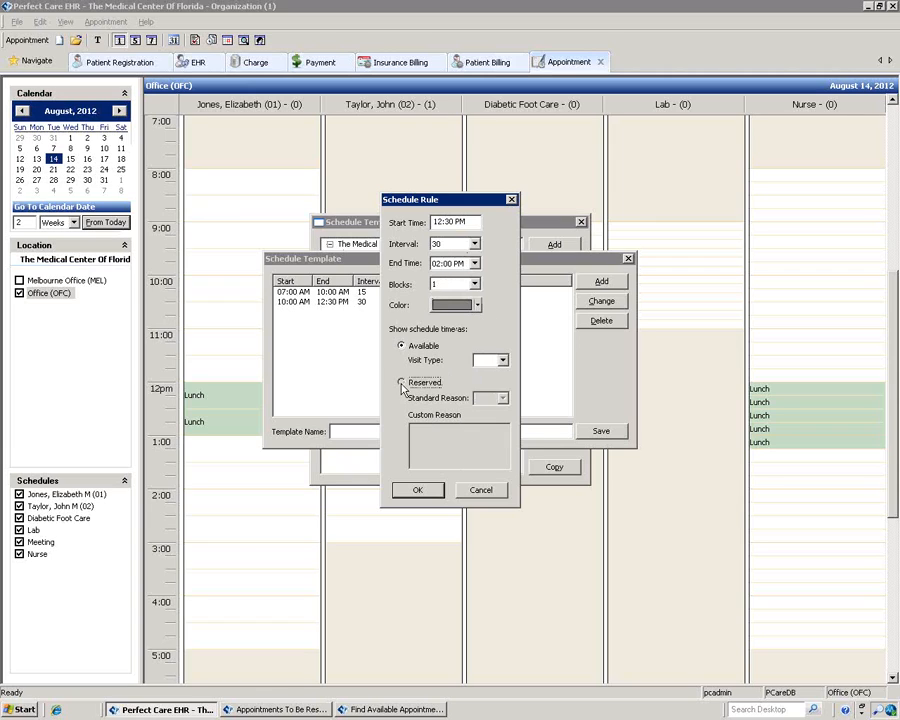
click(503, 398)
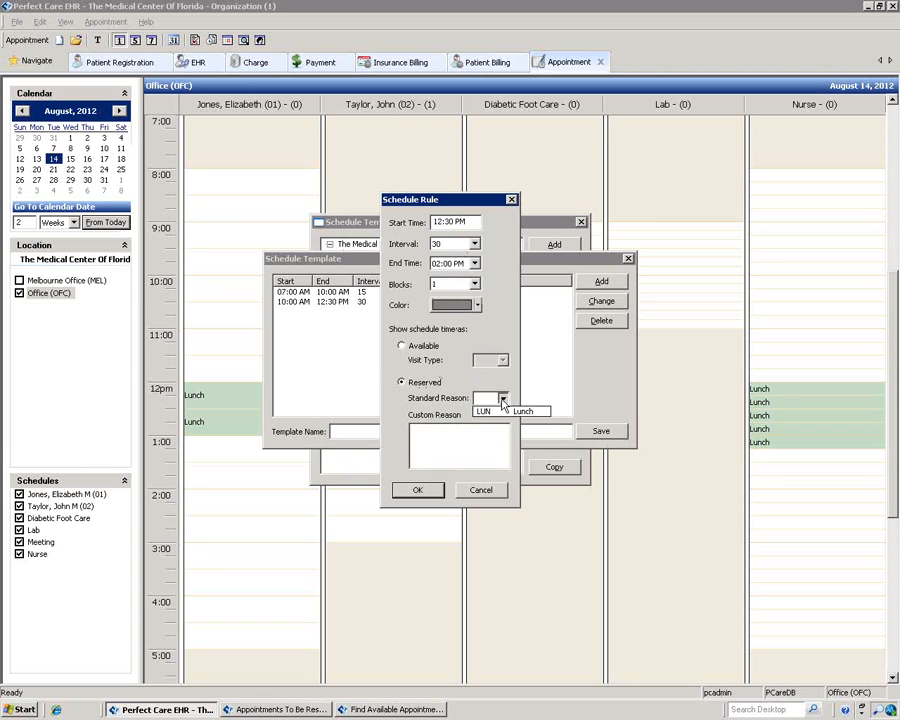
click(503, 412)
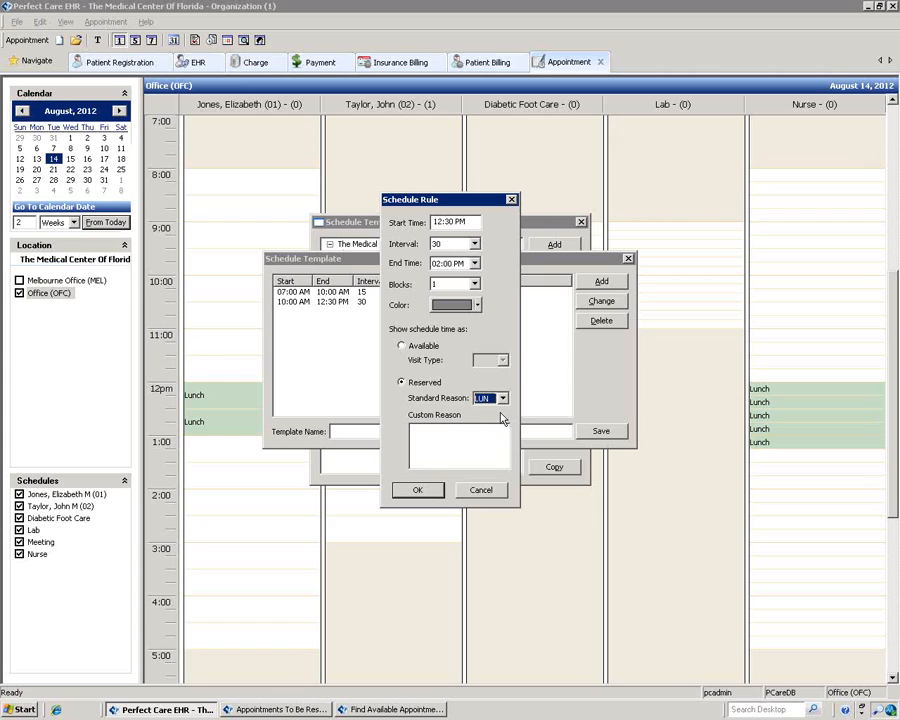
click(412, 489)
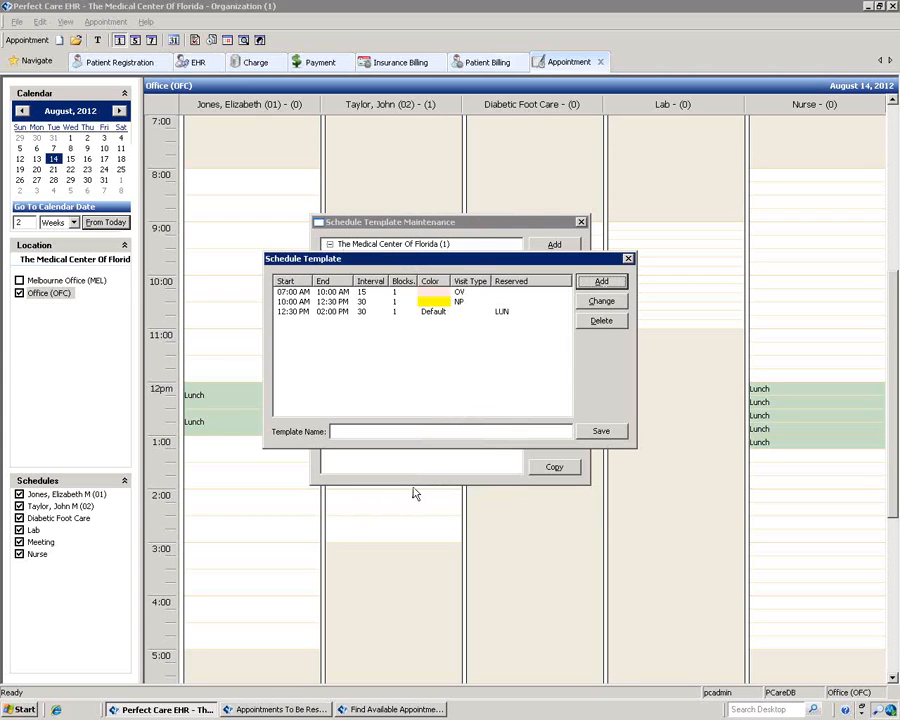
click(600, 283)
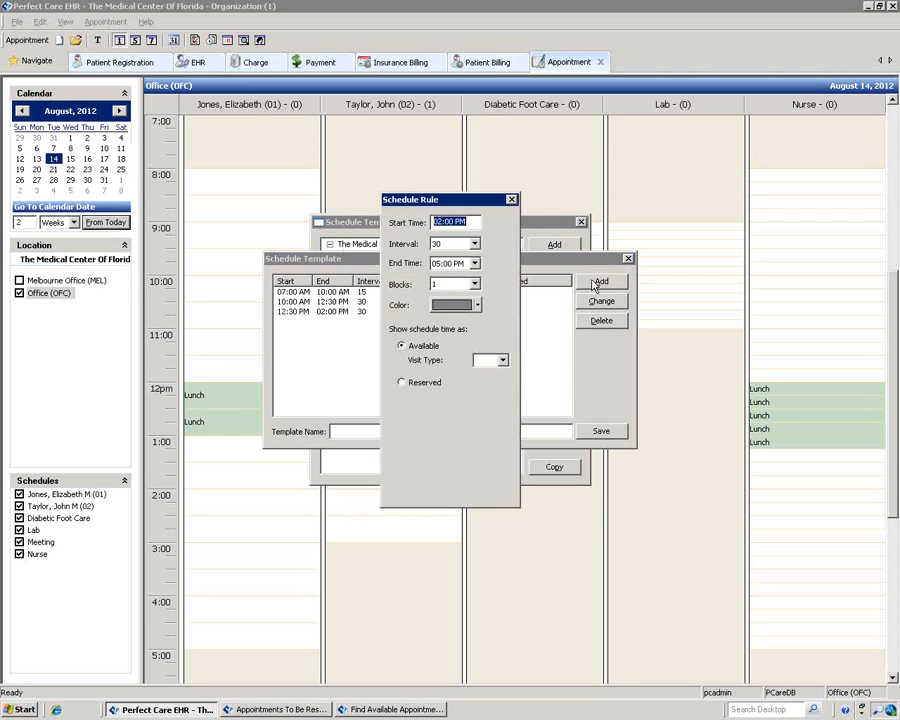
Step: Add a light blue 02:00–05:00 PM rule with 60-minute slots for PT visits
click(474, 245)
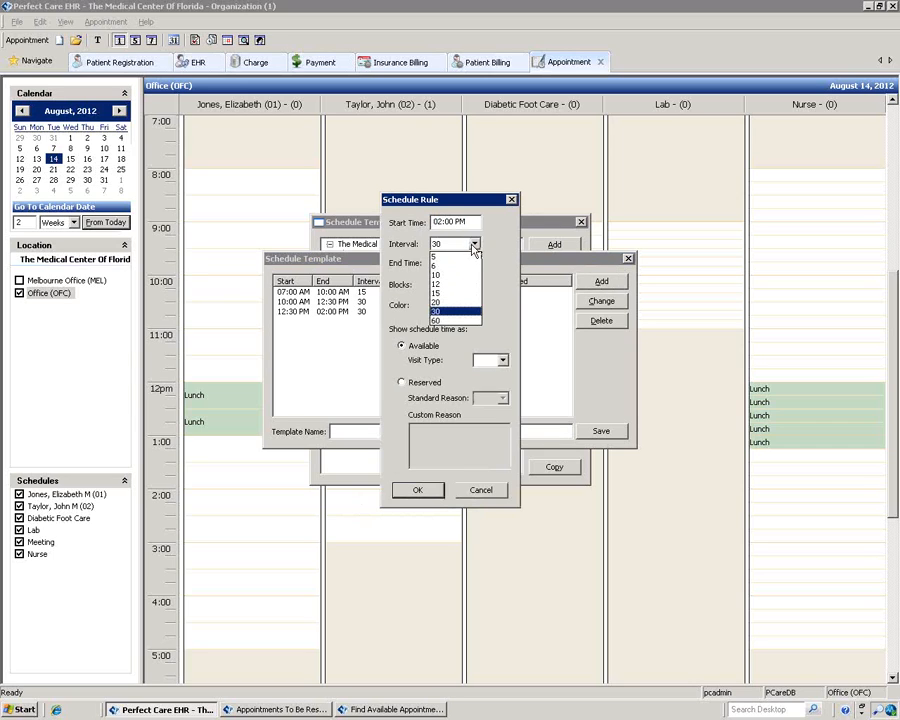
click(443, 327)
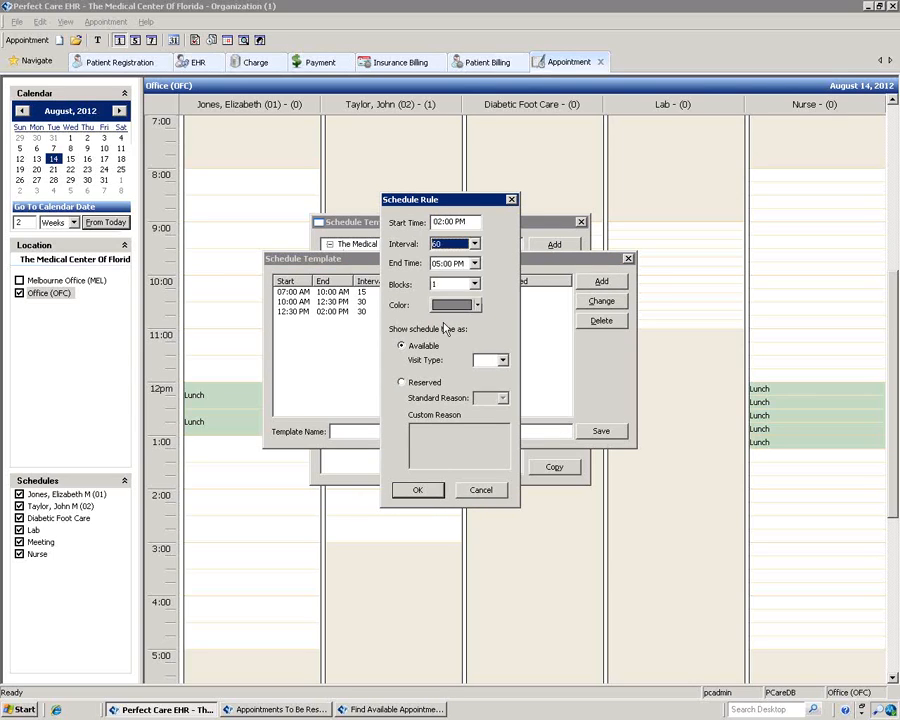
click(477, 305)
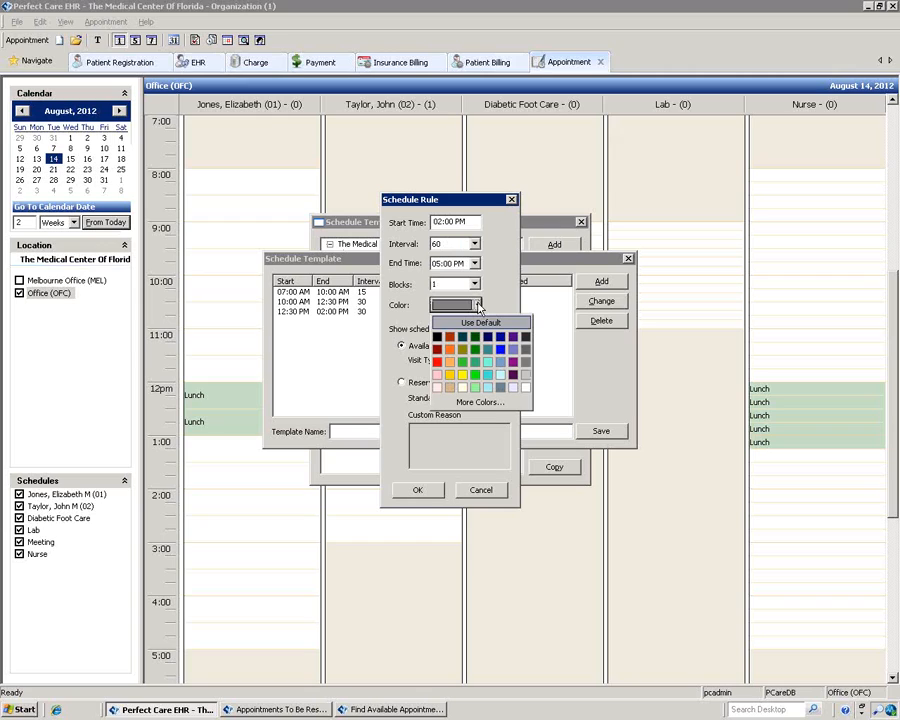
click(487, 387)
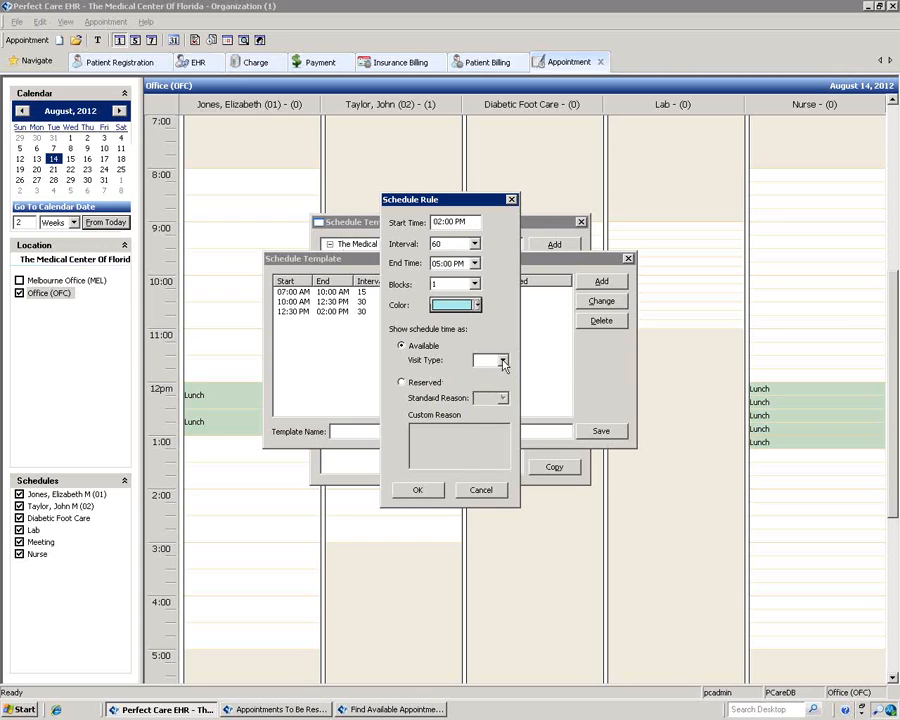
click(502, 360)
click(481, 388)
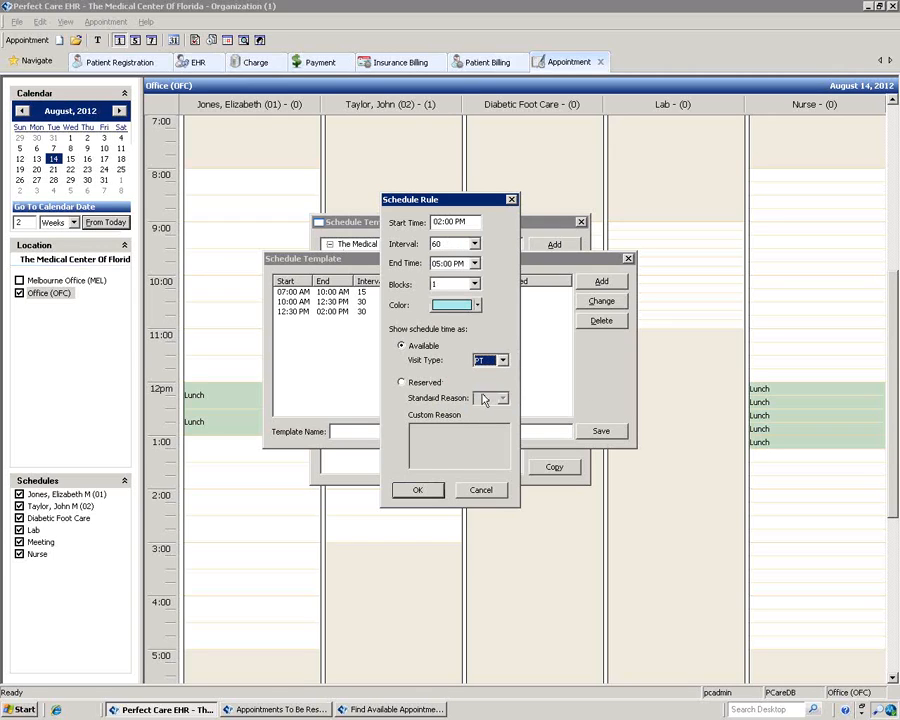
click(416, 489)
Step: Save the template as 'Dr Jones' and close template maintenance
click(360, 431)
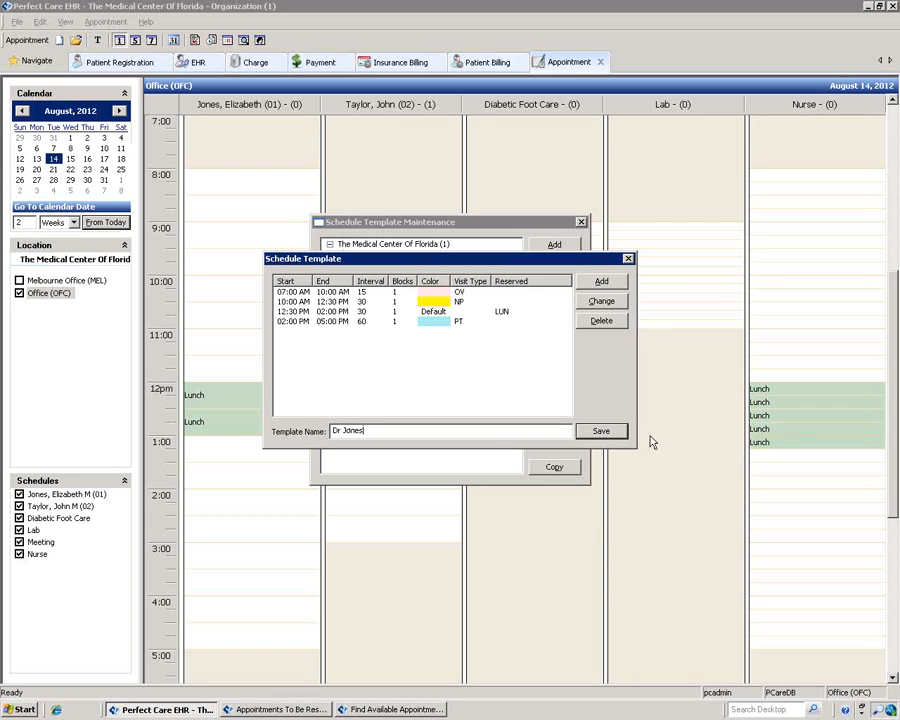
click(601, 431)
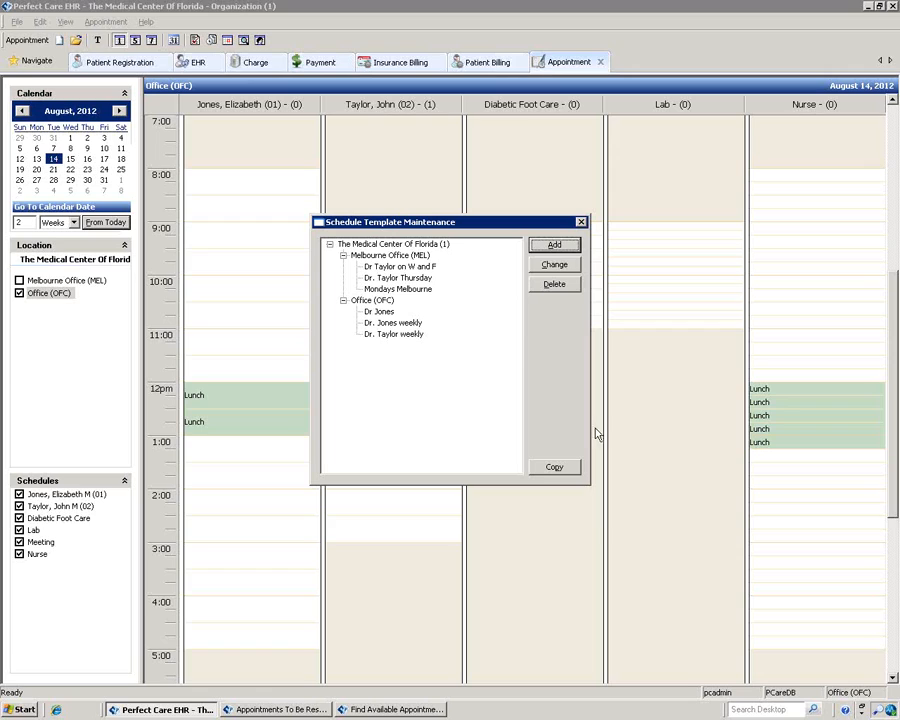
click(581, 223)
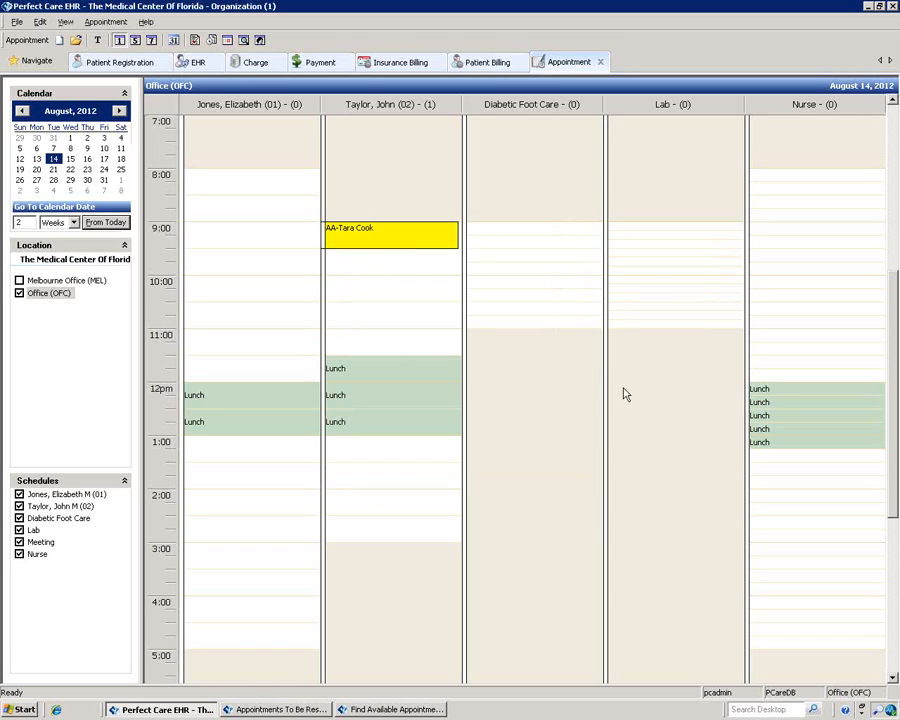
Step: Create a non-provider resource named 'blood draws' under Schedule Resources
click(104, 22)
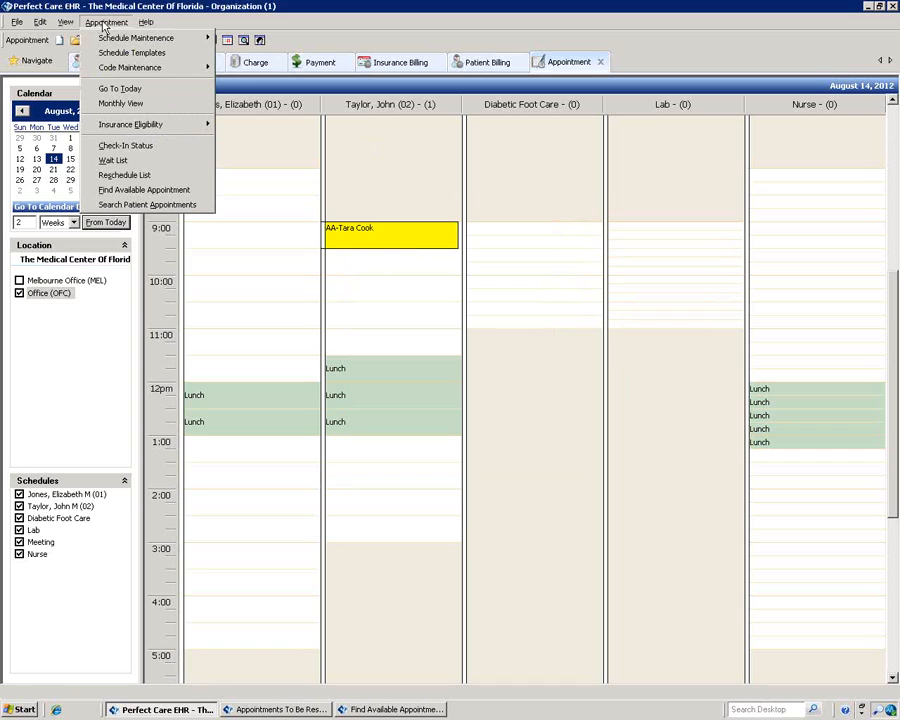
mouse_move(110, 44)
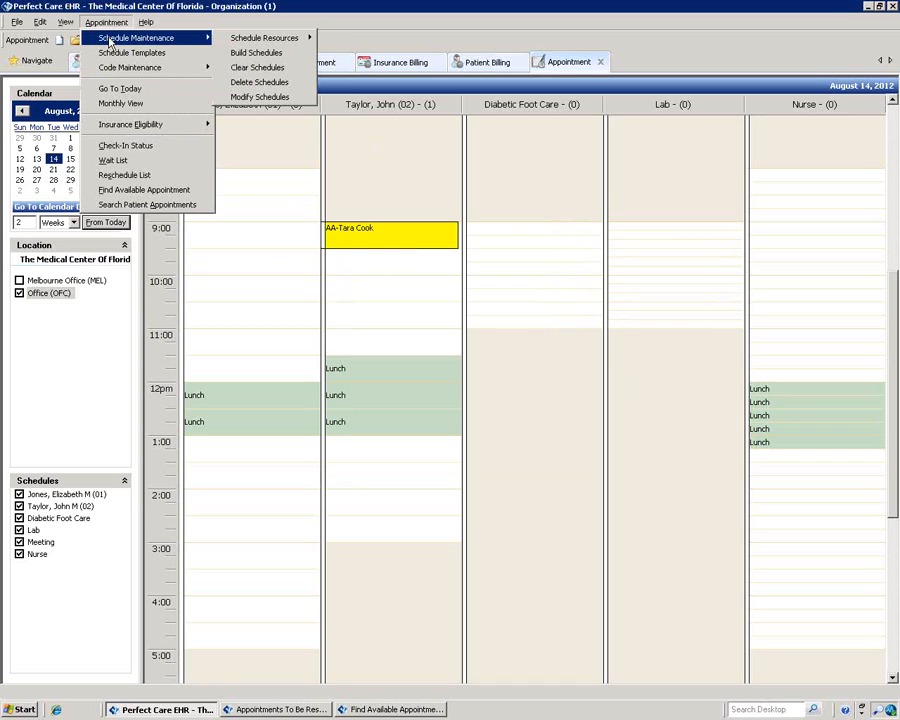
mouse_move(242, 40)
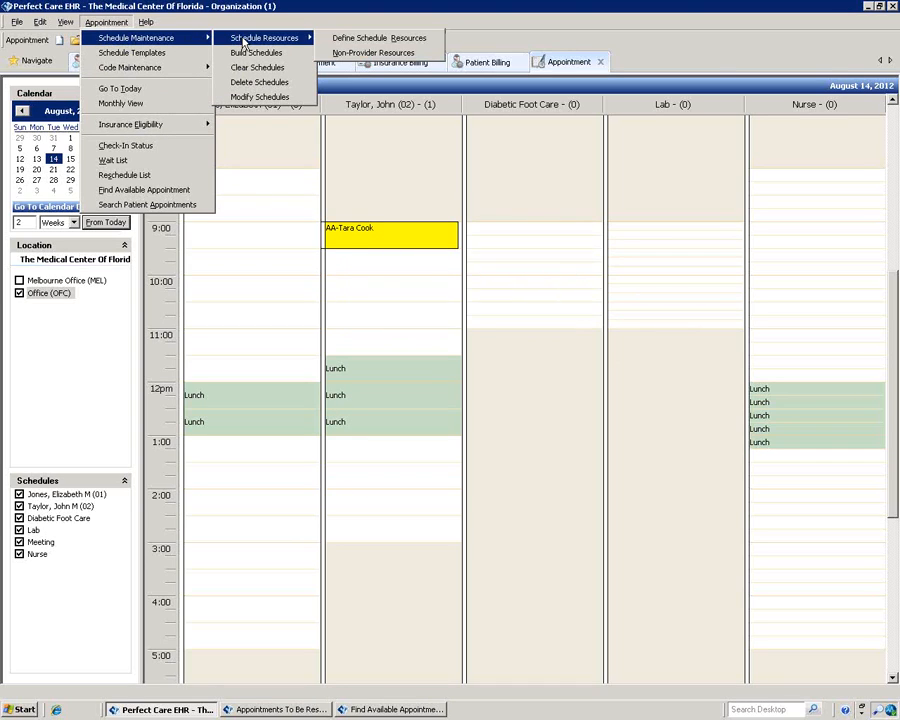
click(340, 40)
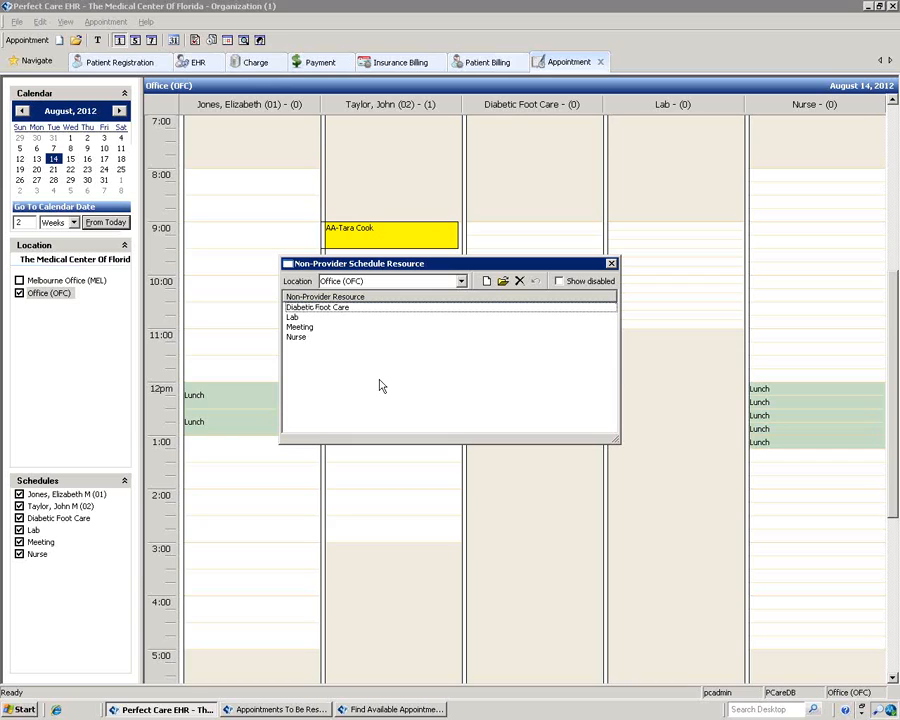
click(487, 282)
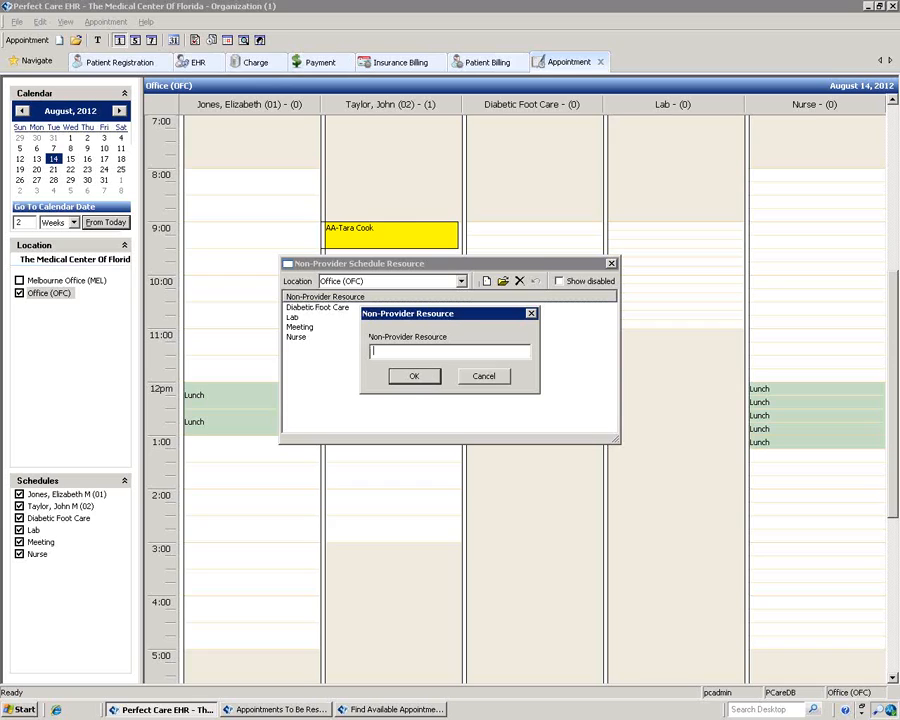
text(blood draws)
click(421, 378)
click(611, 263)
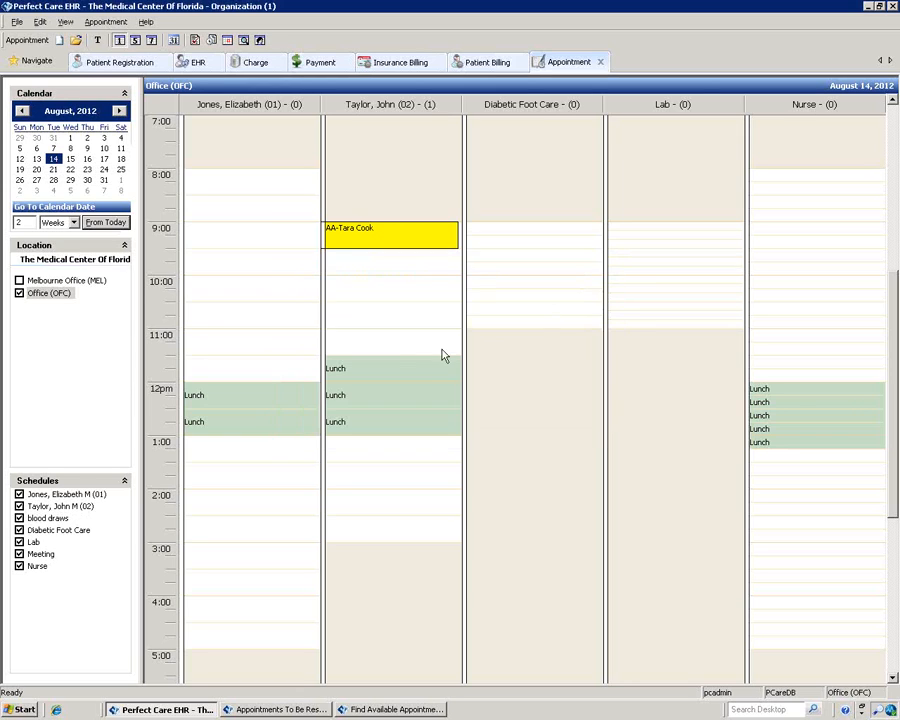
click(104, 22)
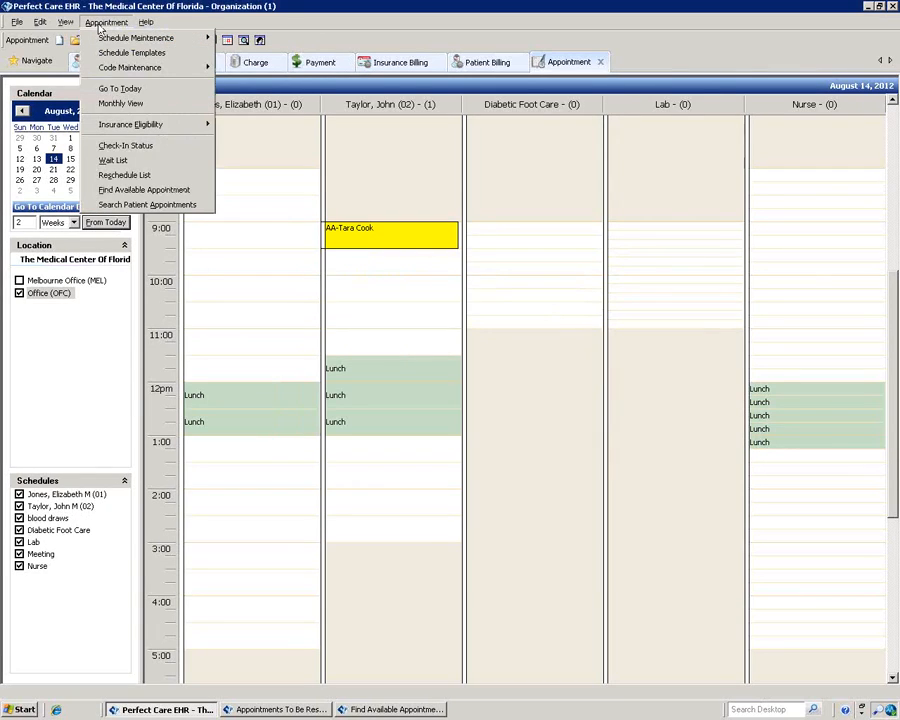
Step: In Build Schedules, choose Office, include blood draws, and load the Dr Jones template rules
mouse_move(114, 40)
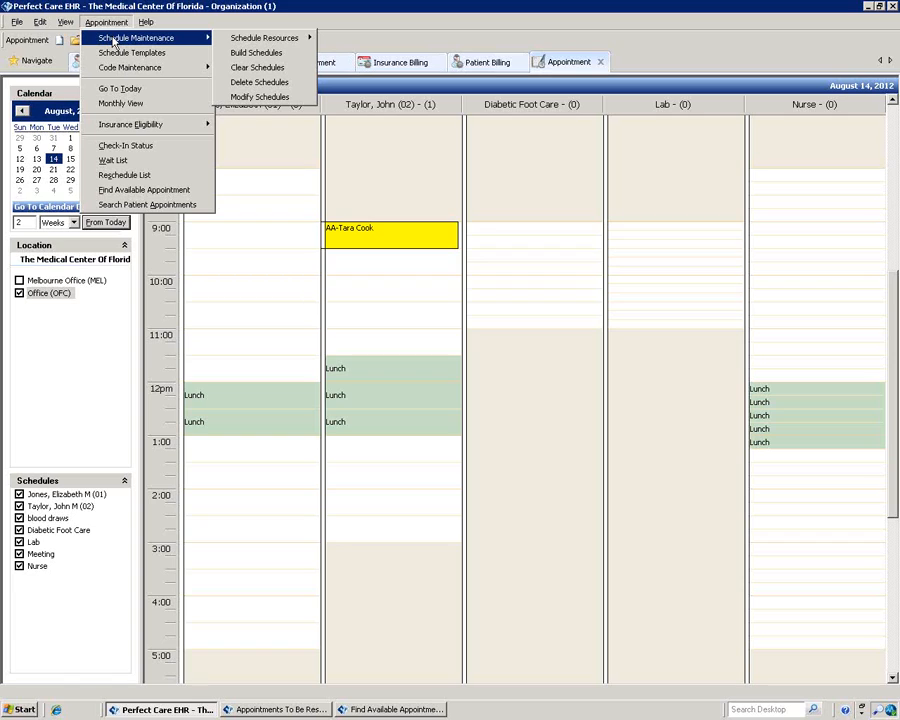
click(266, 55)
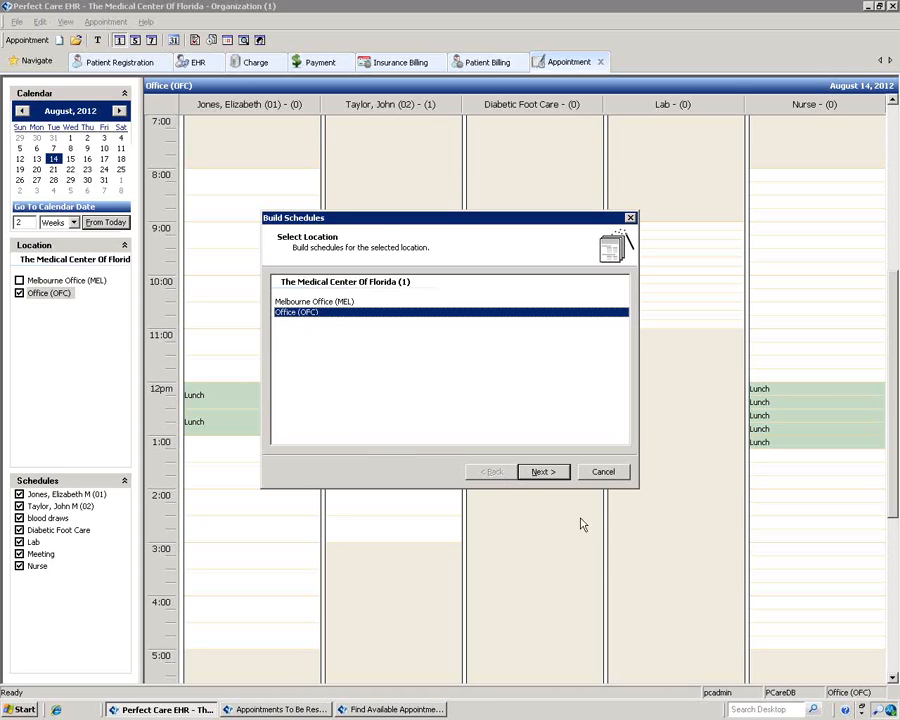
click(545, 472)
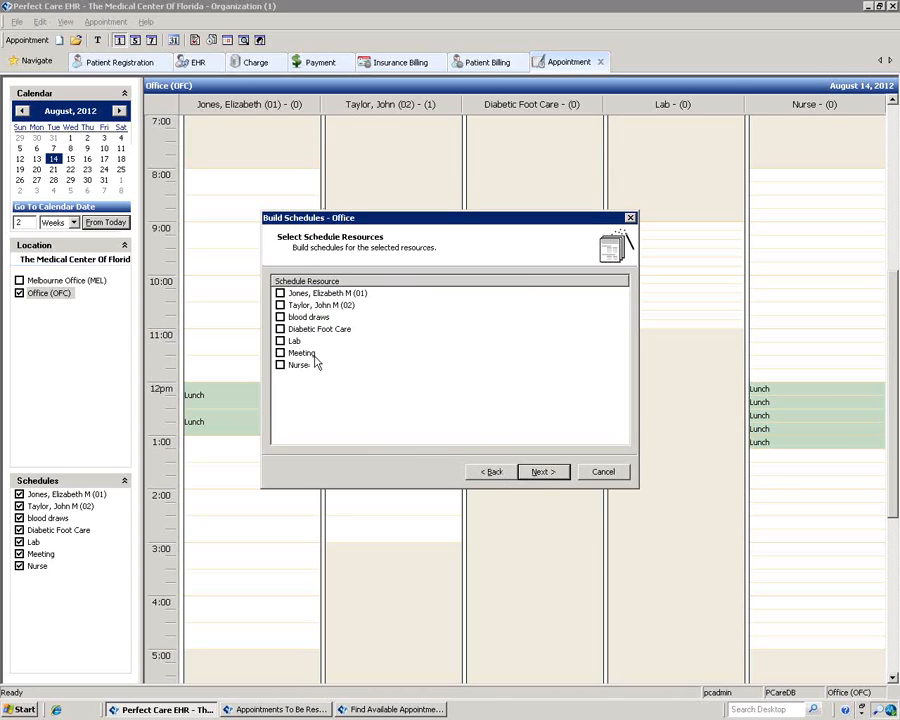
click(281, 317)
click(545, 472)
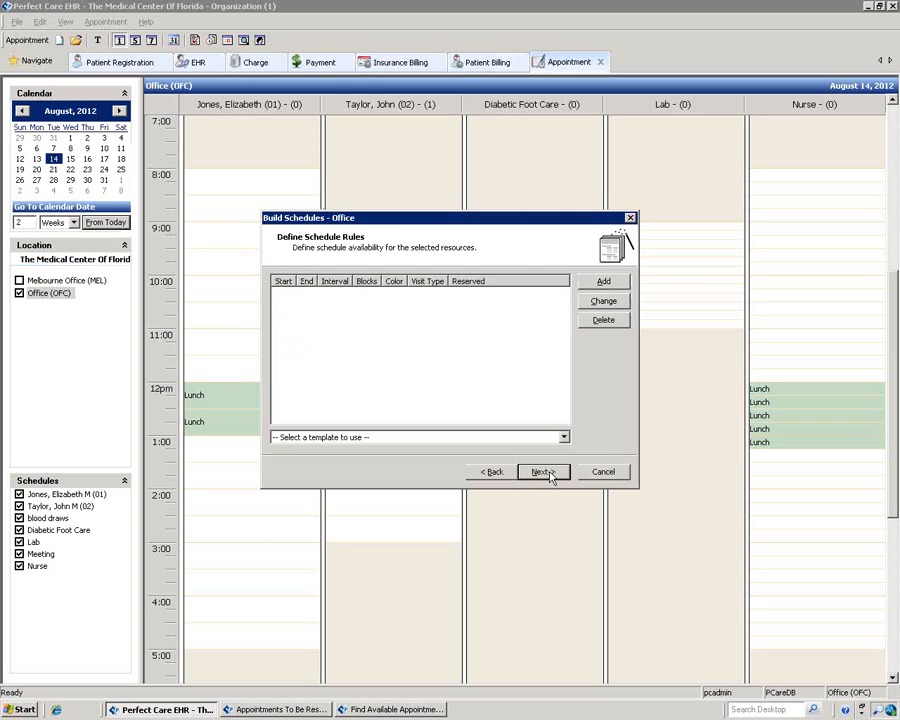
click(564, 438)
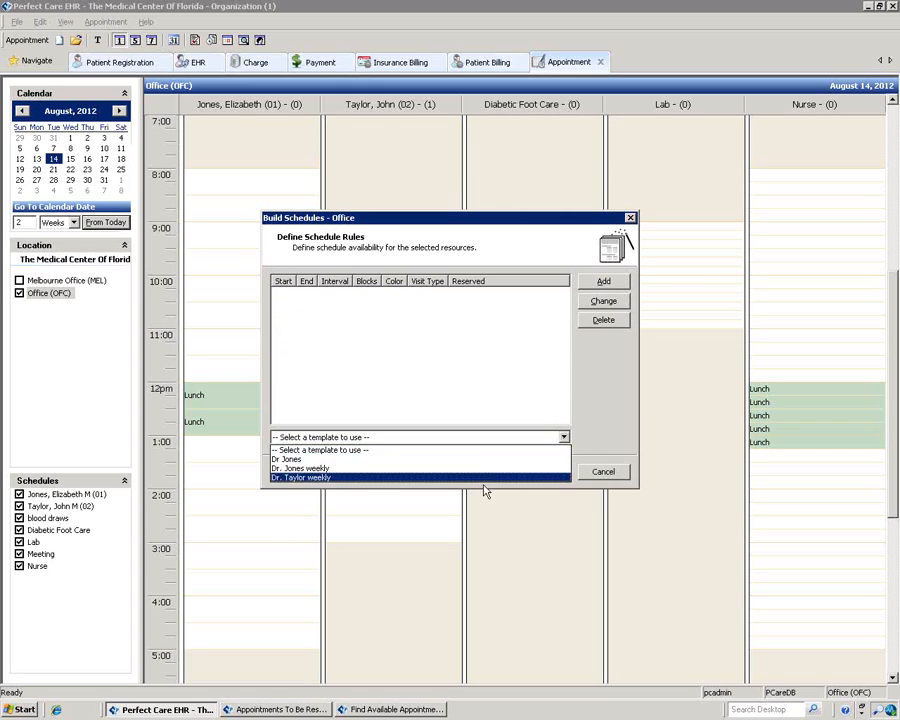
click(486, 453)
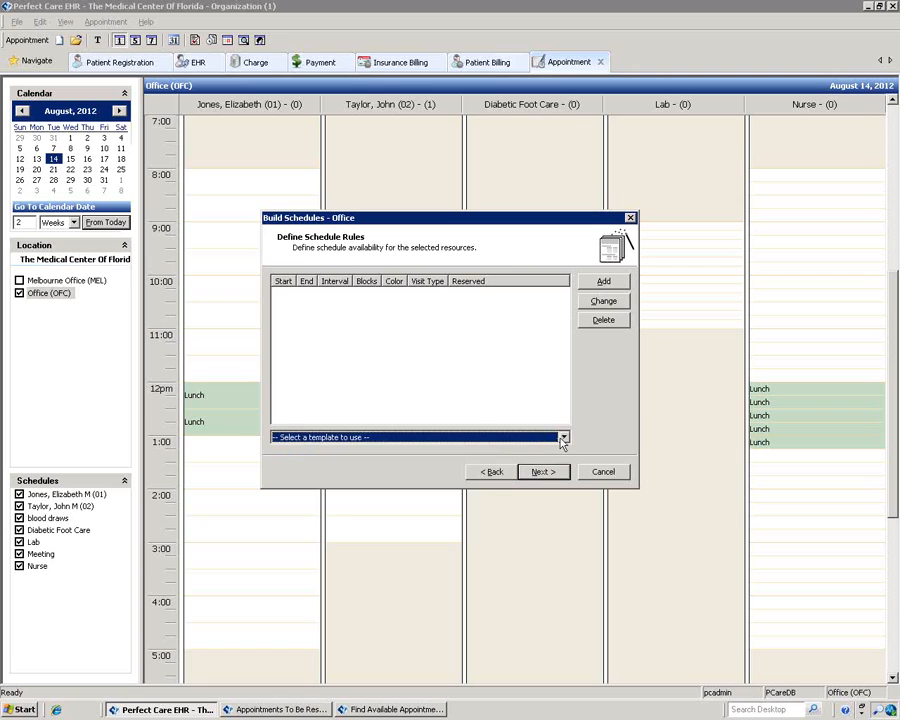
click(480, 438)
click(430, 460)
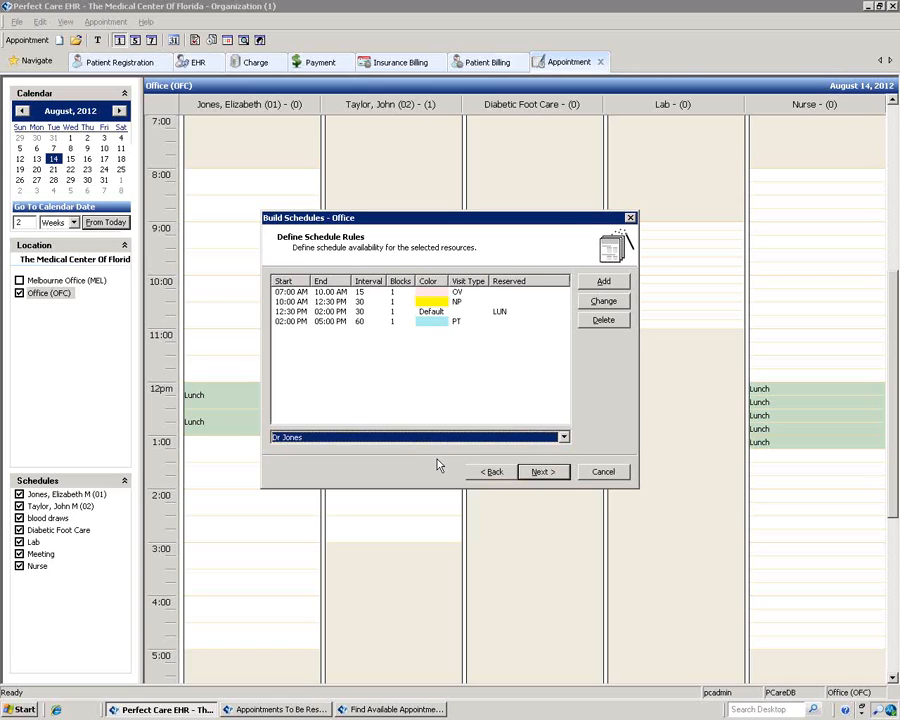
Step: Schedule blood draws from 08/13/2012 for 2 weeks on Monday, Tuesday and Thursday, and finish
click(549, 473)
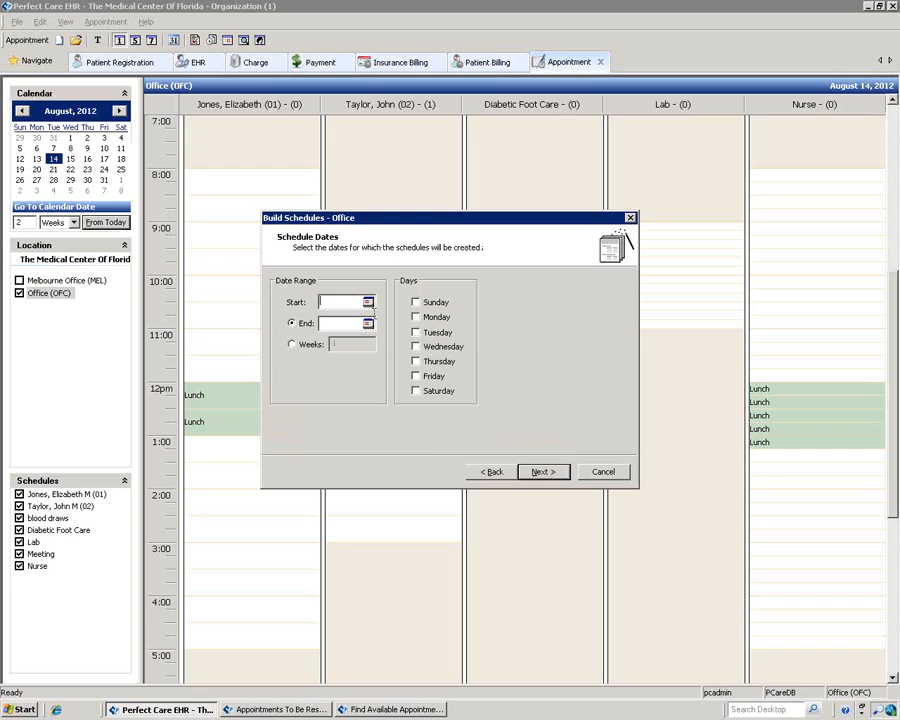
click(368, 302)
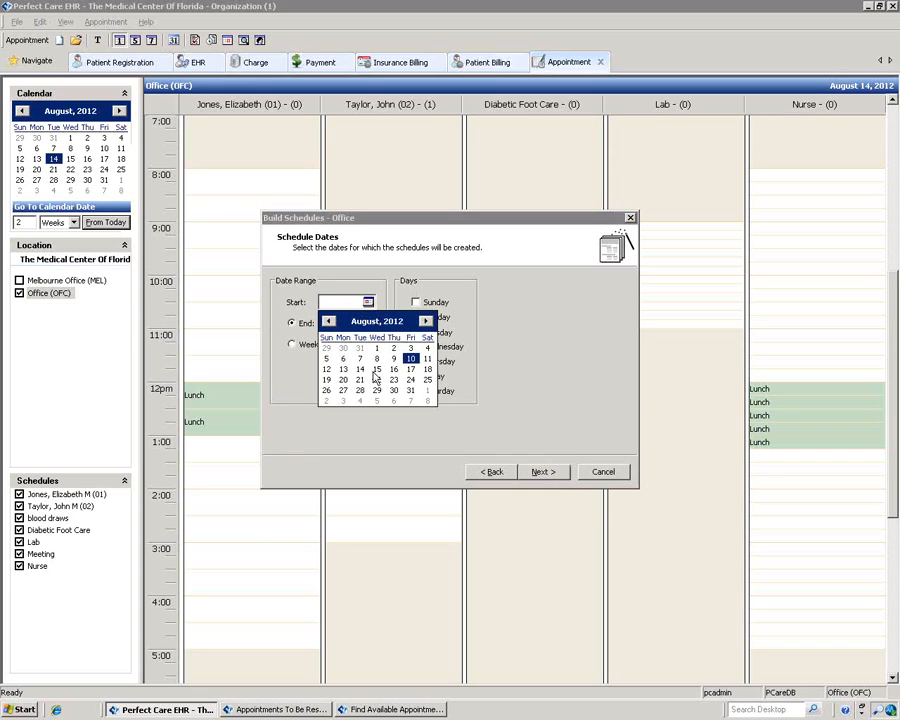
click(343, 370)
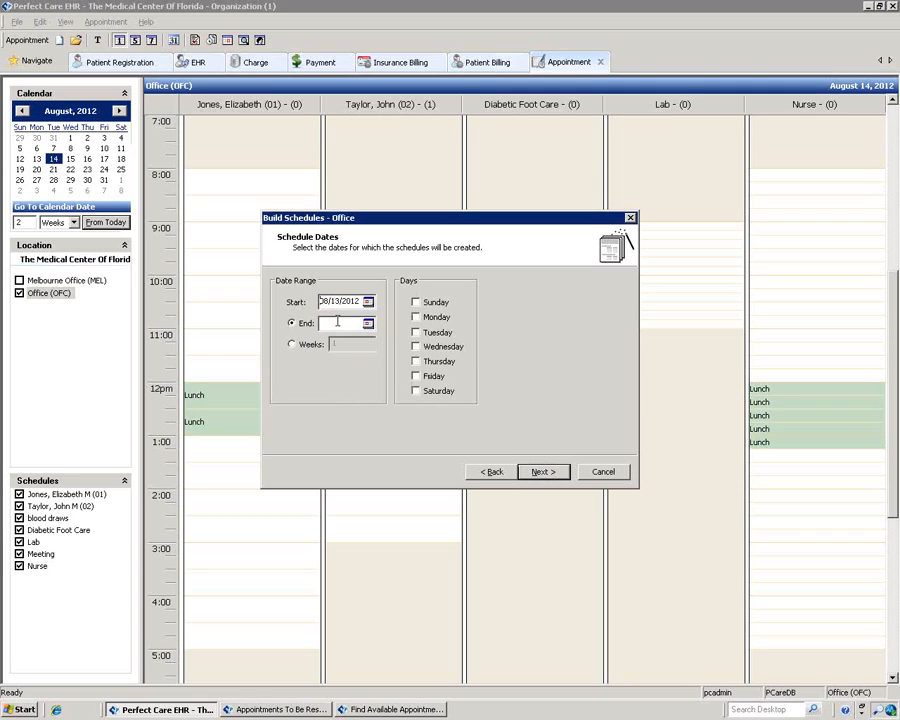
click(291, 344)
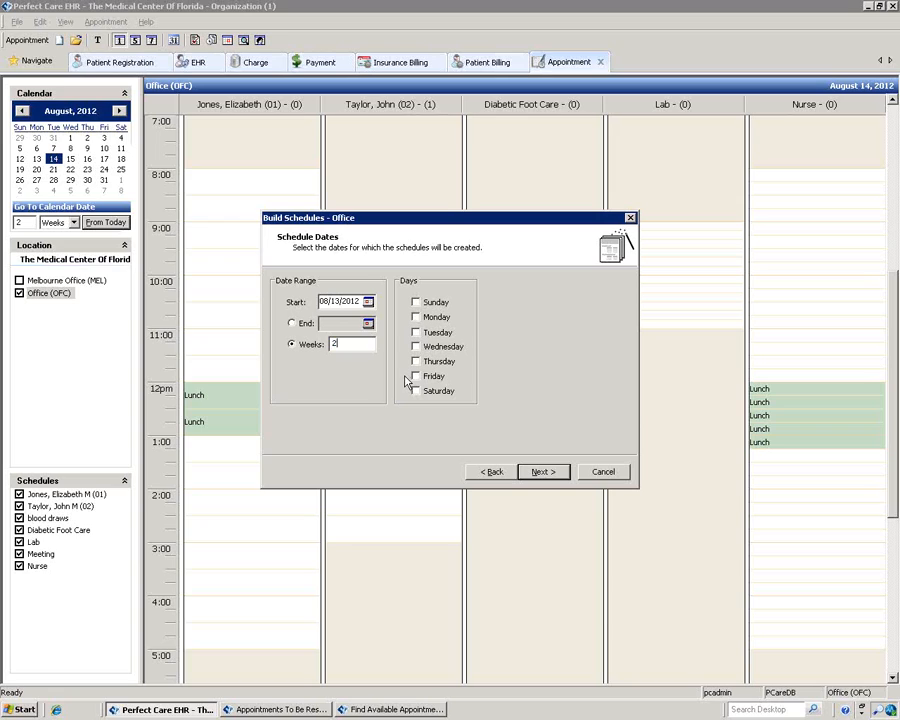
text(2)
click(415, 316)
click(415, 331)
click(415, 361)
click(544, 473)
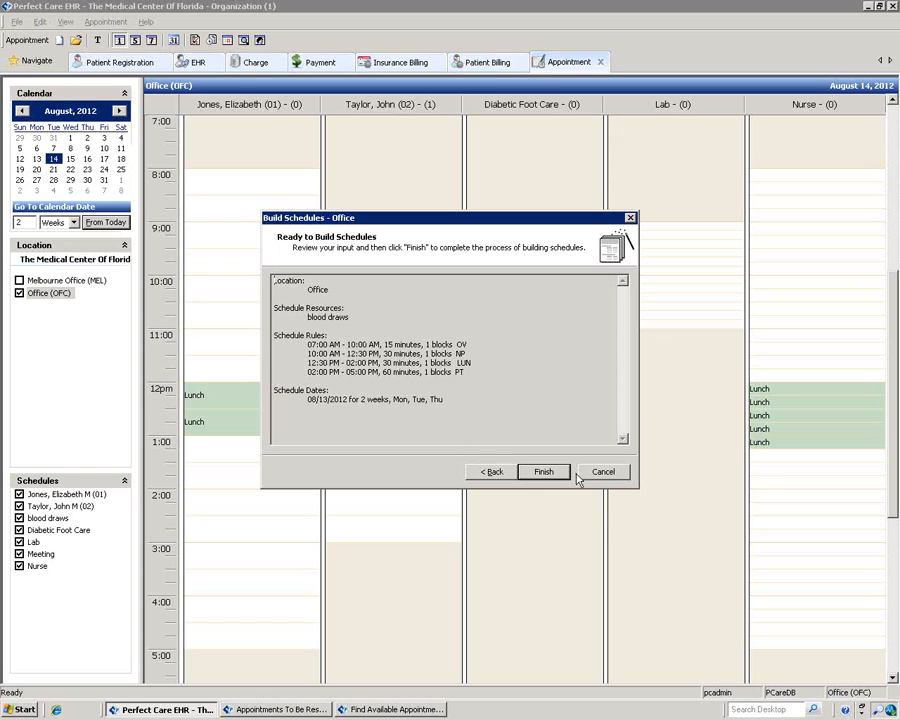
click(543, 474)
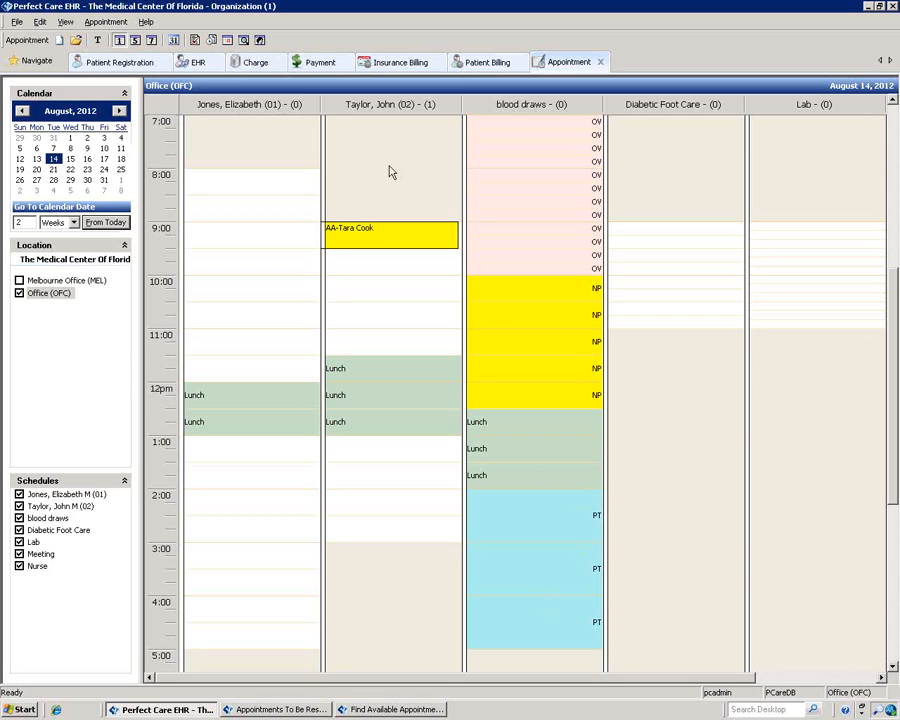
Step: Bring up the actions menu for the blood draws schedule column
right_click(537, 111)
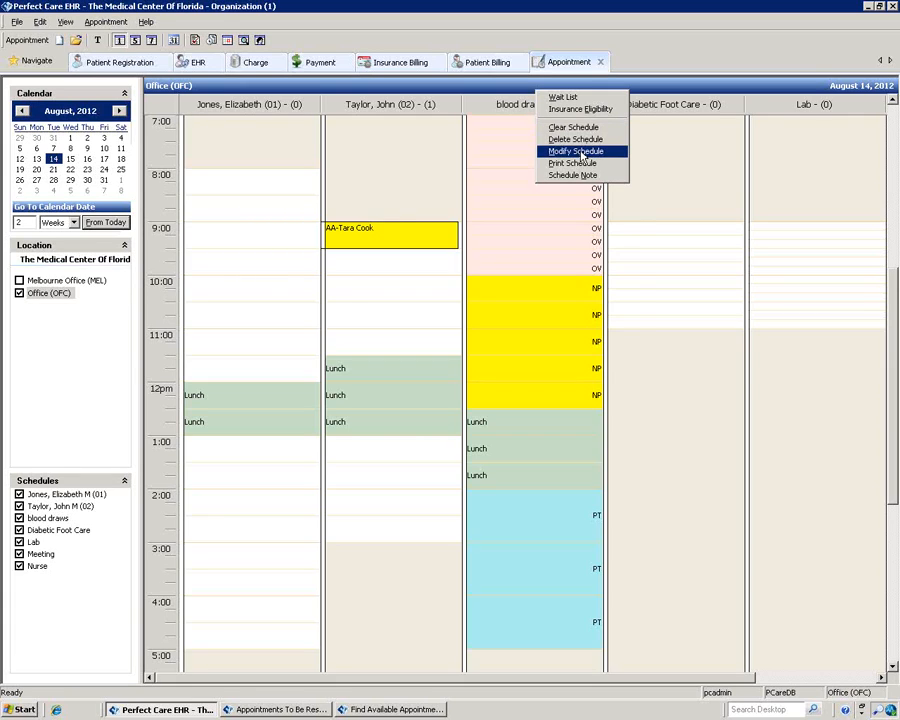
click(577, 151)
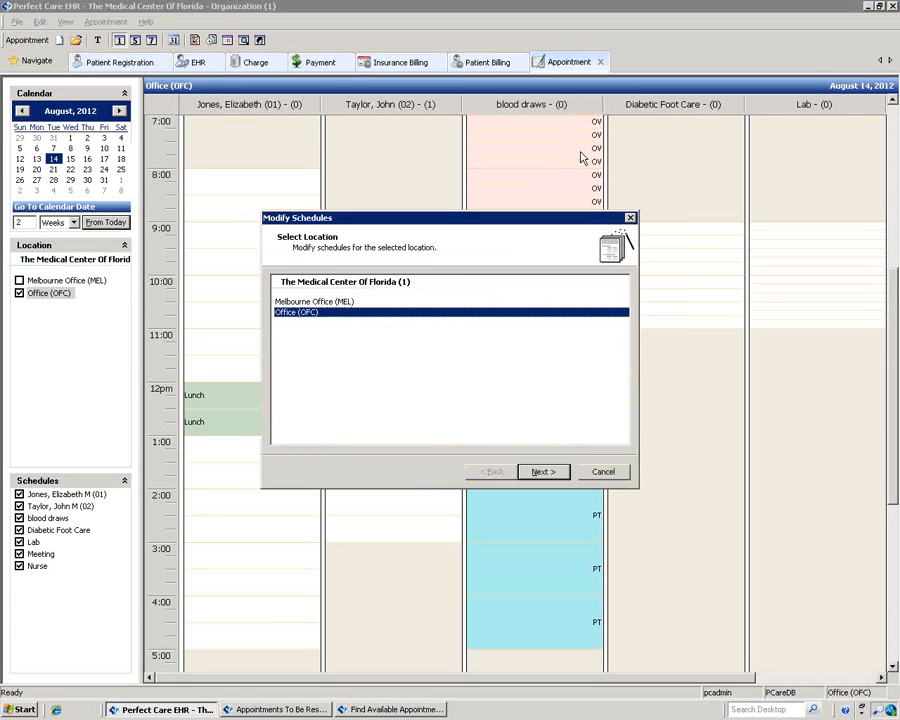
click(543, 480)
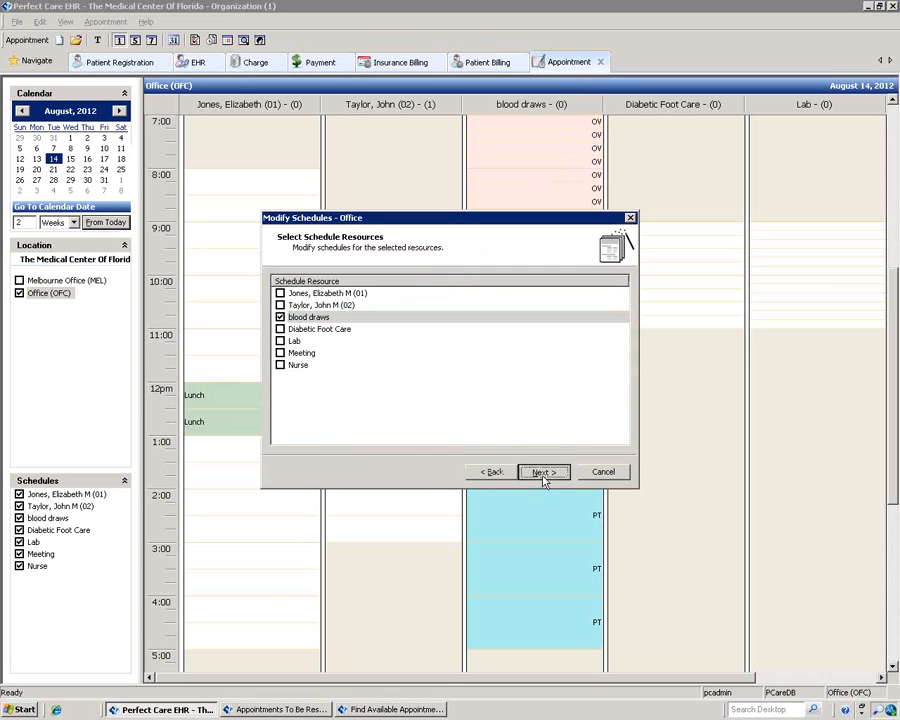
click(543, 472)
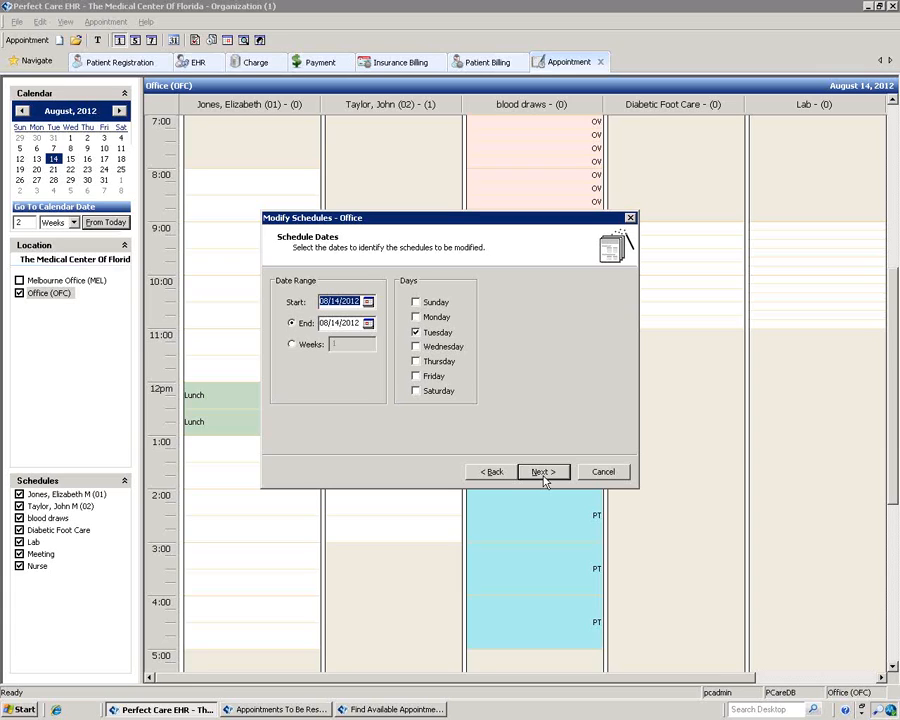
click(601, 476)
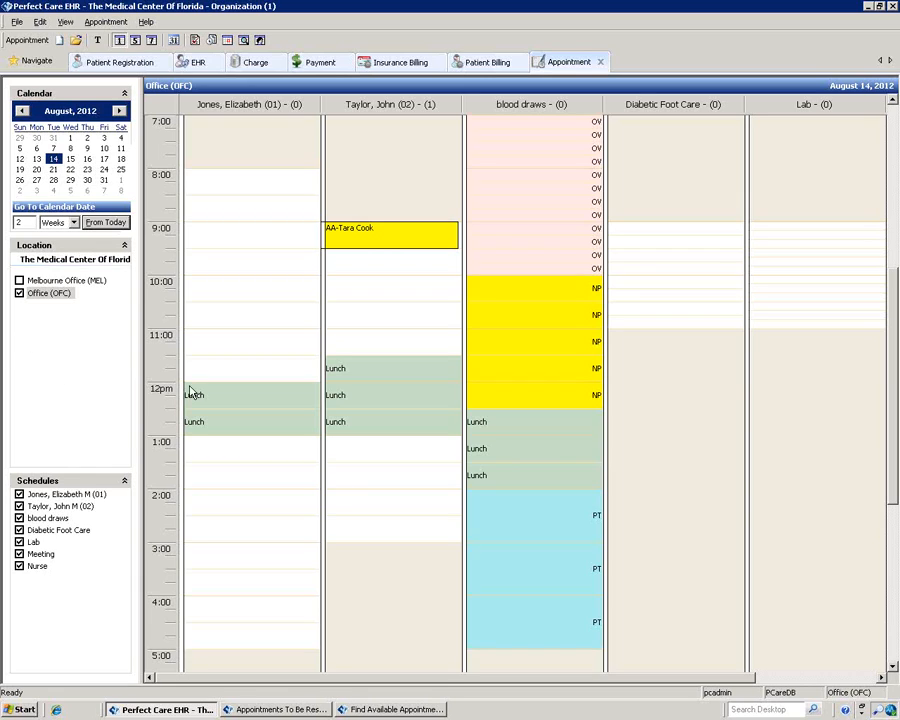
click(31, 63)
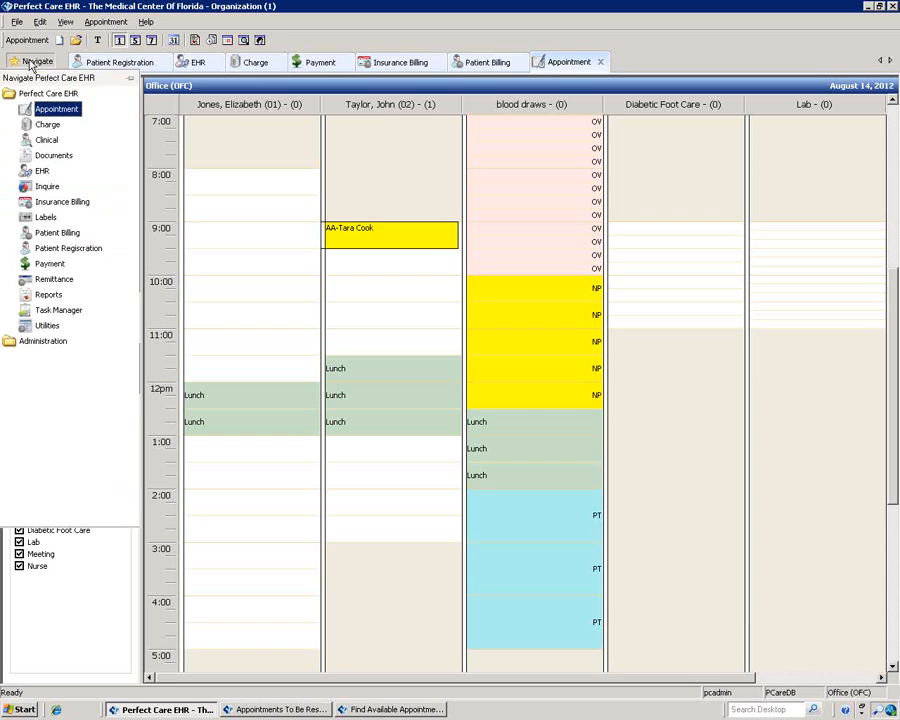
Step: From Administration, open Preferences, then open Reference Data listing appointment reasons from Auto Accident to Surgeries
click(42, 342)
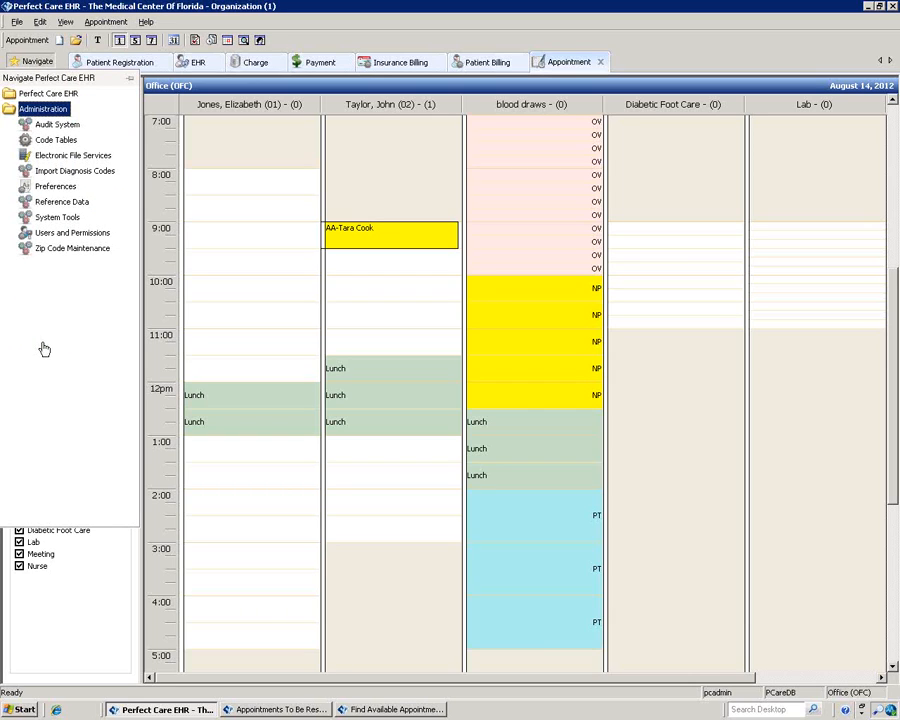
click(57, 188)
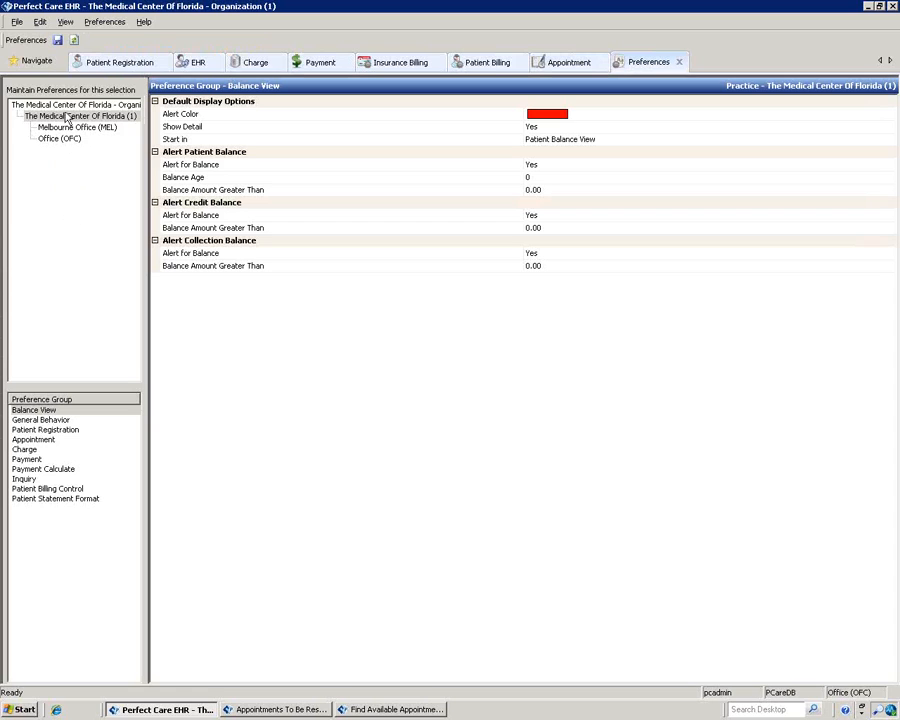
mouse_move(48, 63)
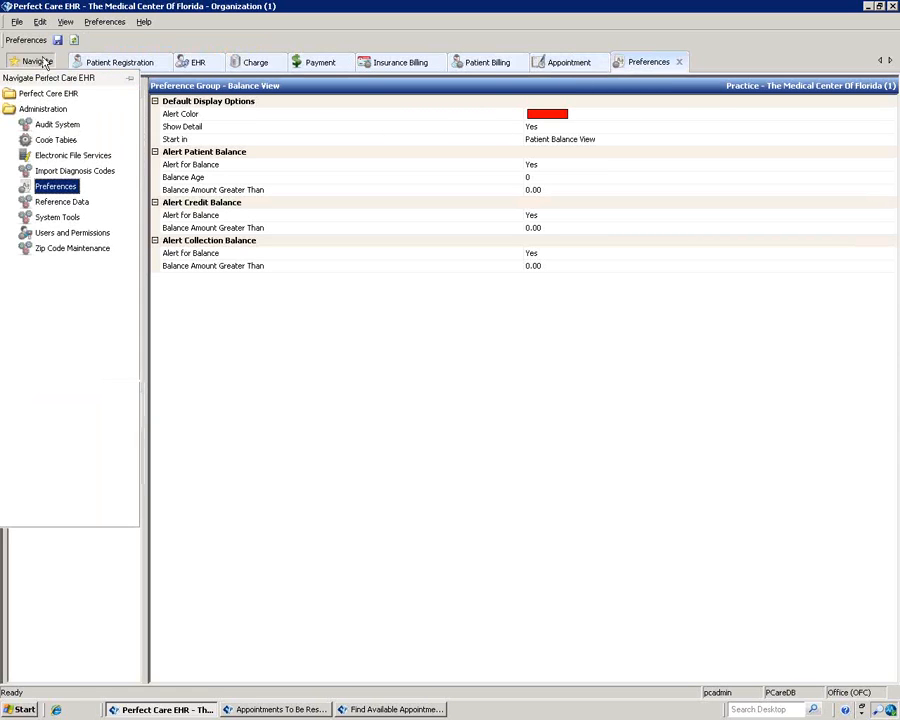
click(50, 202)
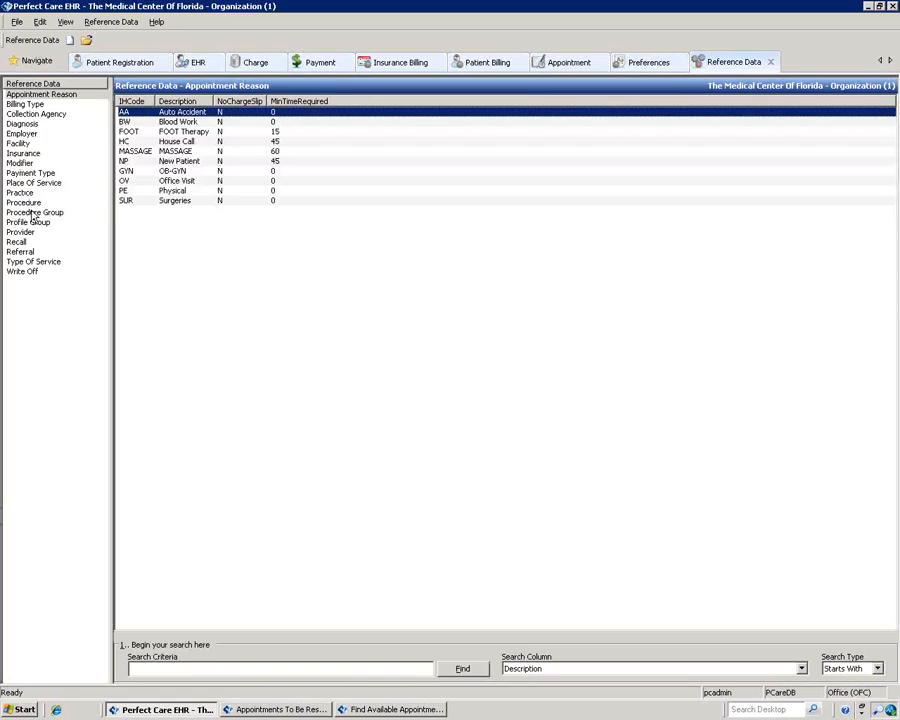
Step: Show the Practice table and open The Medical Center Of Florida record for editing
click(25, 194)
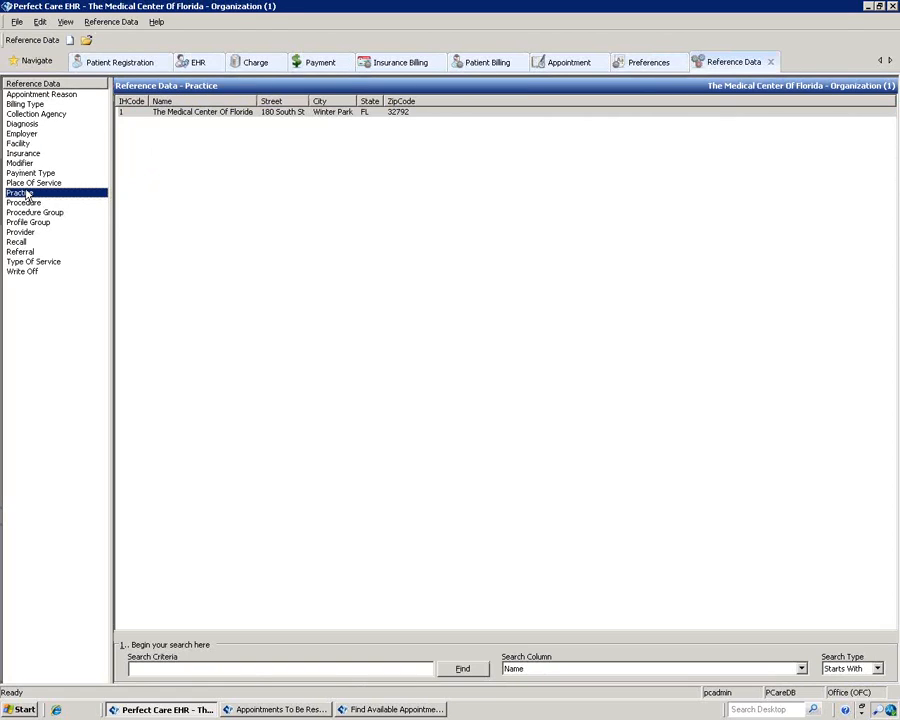
click(240, 115)
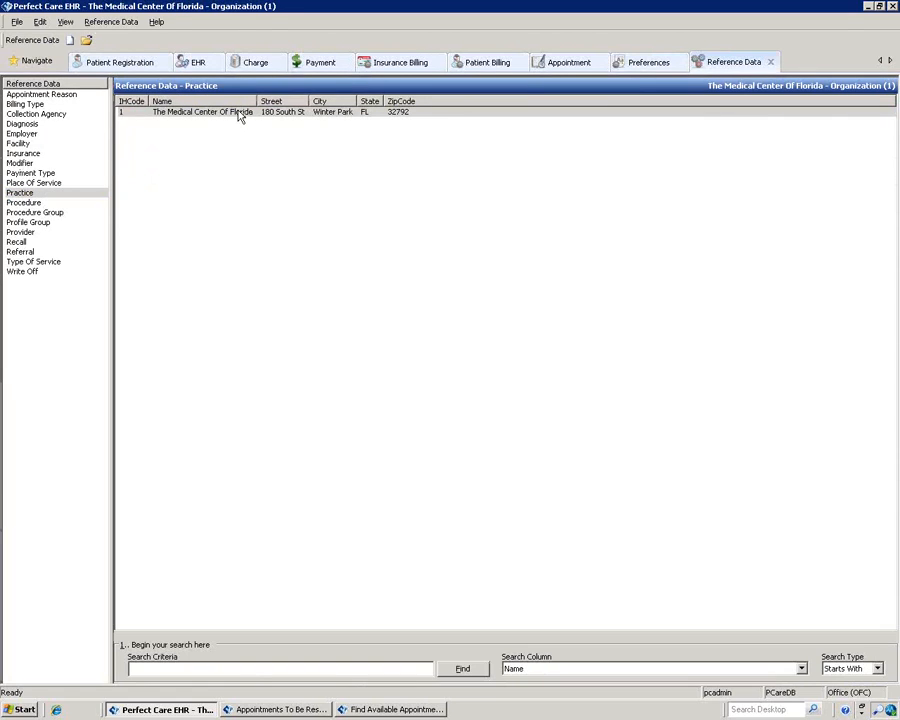
double_click(240, 115)
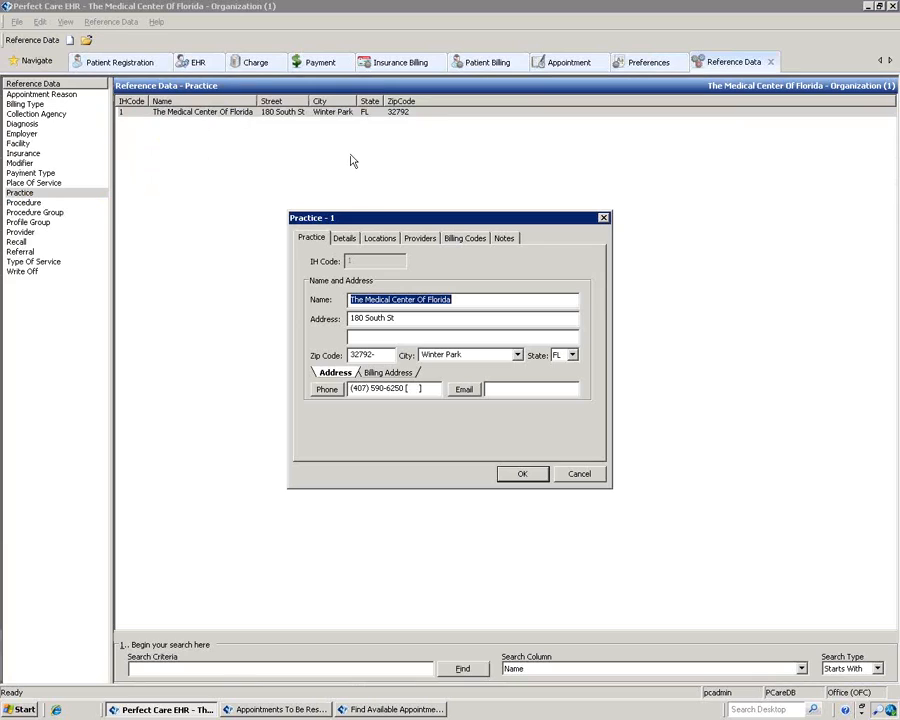
Step: Review the practice's Locations and start a new location, then cancel both dialogs without saving
click(380, 240)
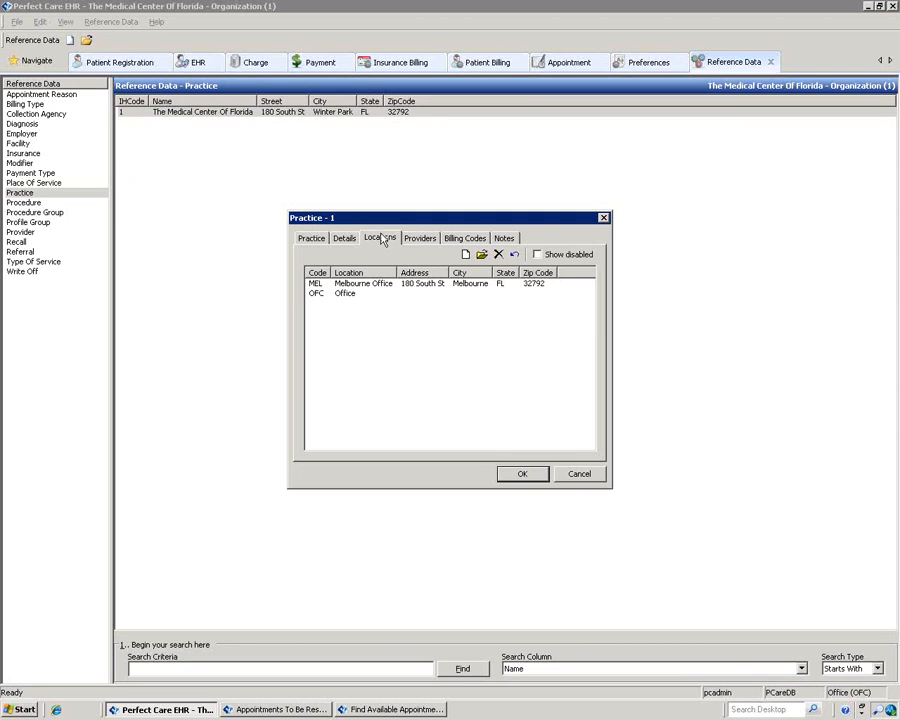
click(465, 256)
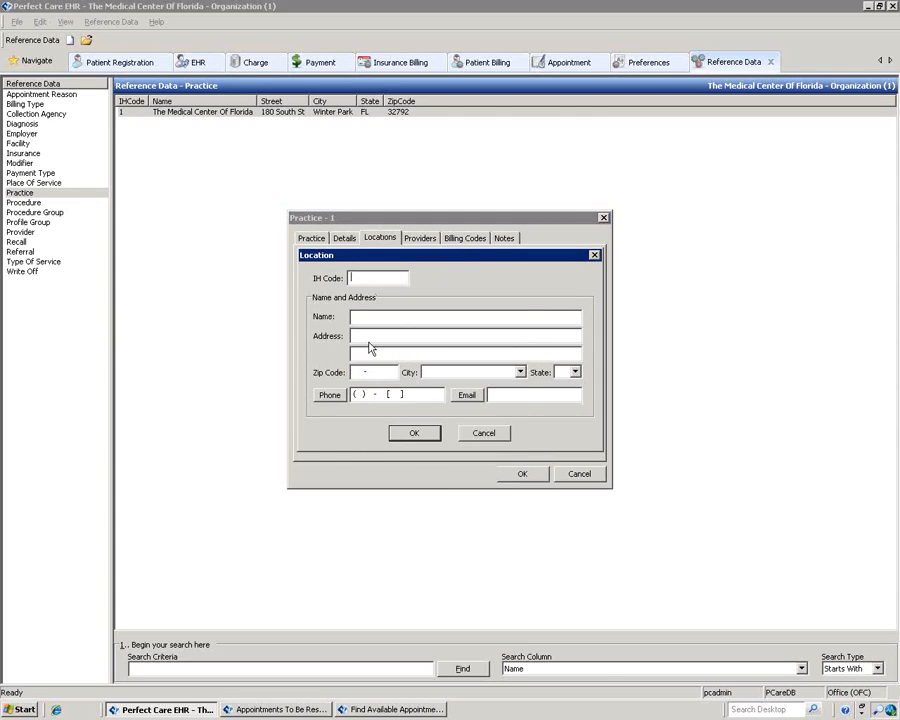
click(490, 433)
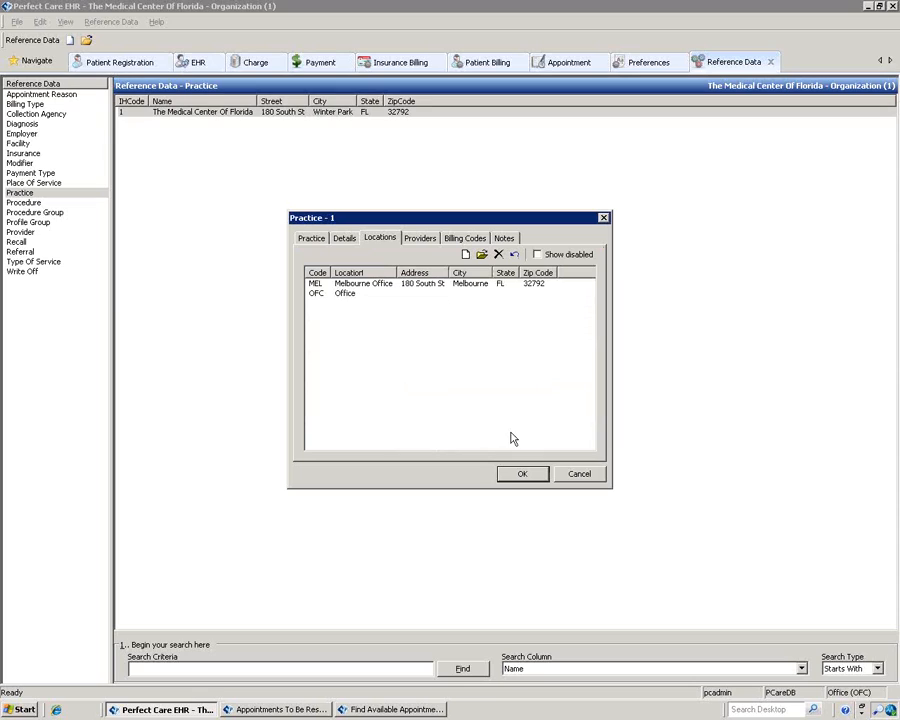
click(578, 475)
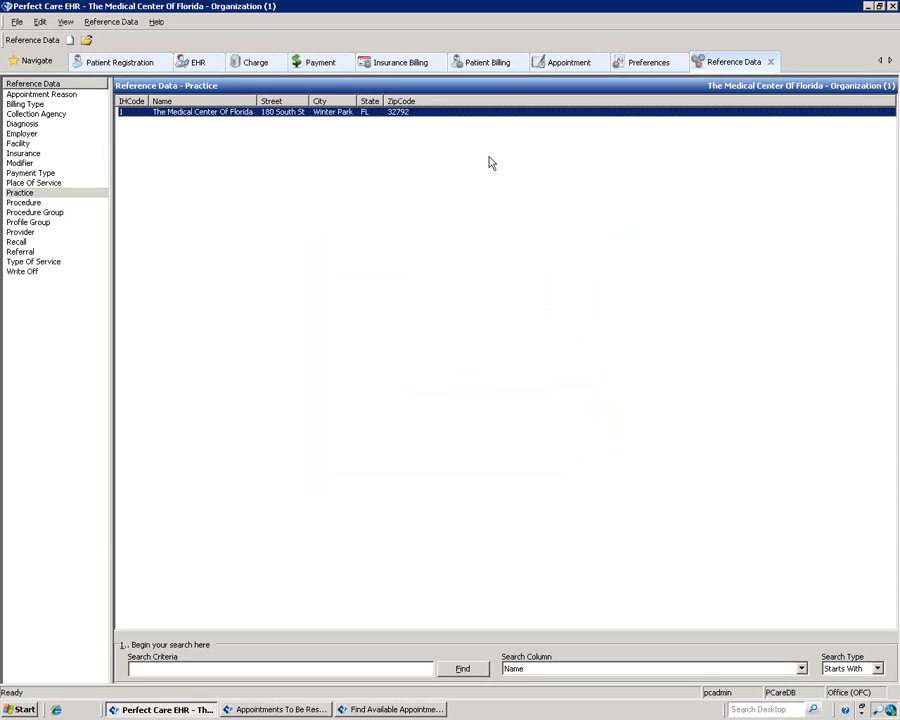